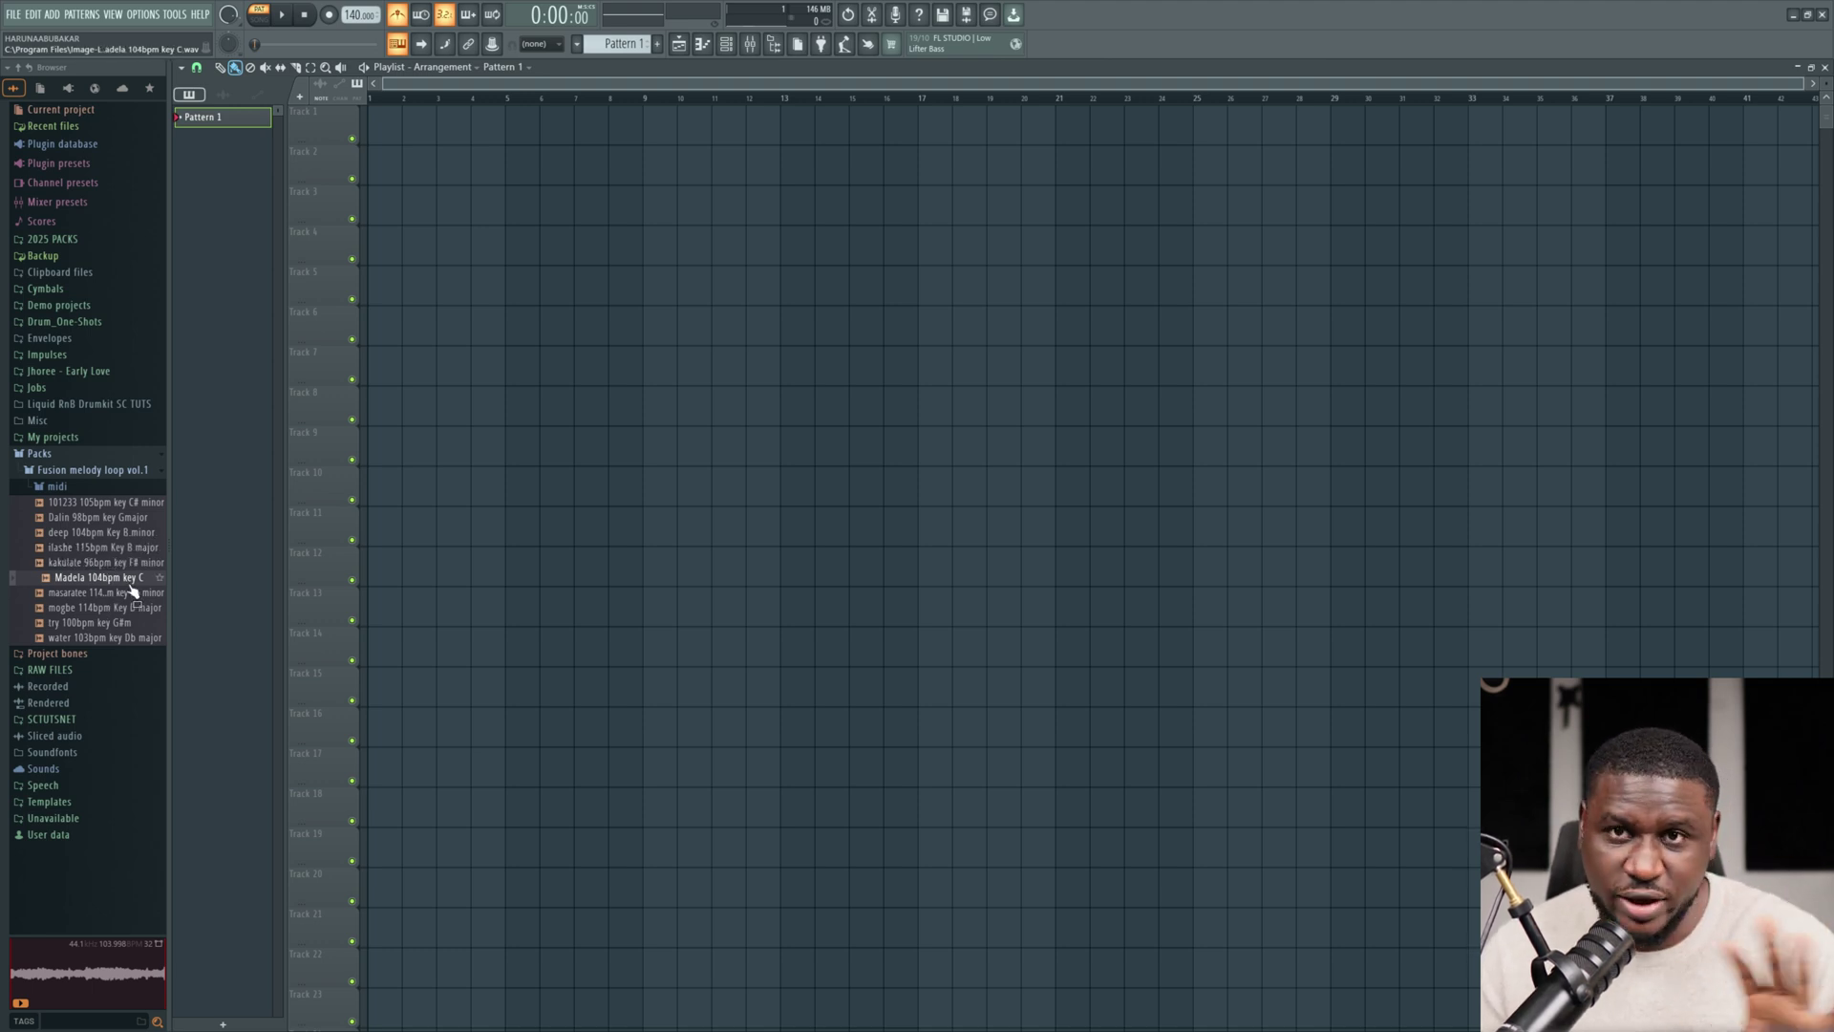
Preview the Madela 104bpm key C loop in the Fusion melody loop vol.1 midi folder.
click(130, 581)
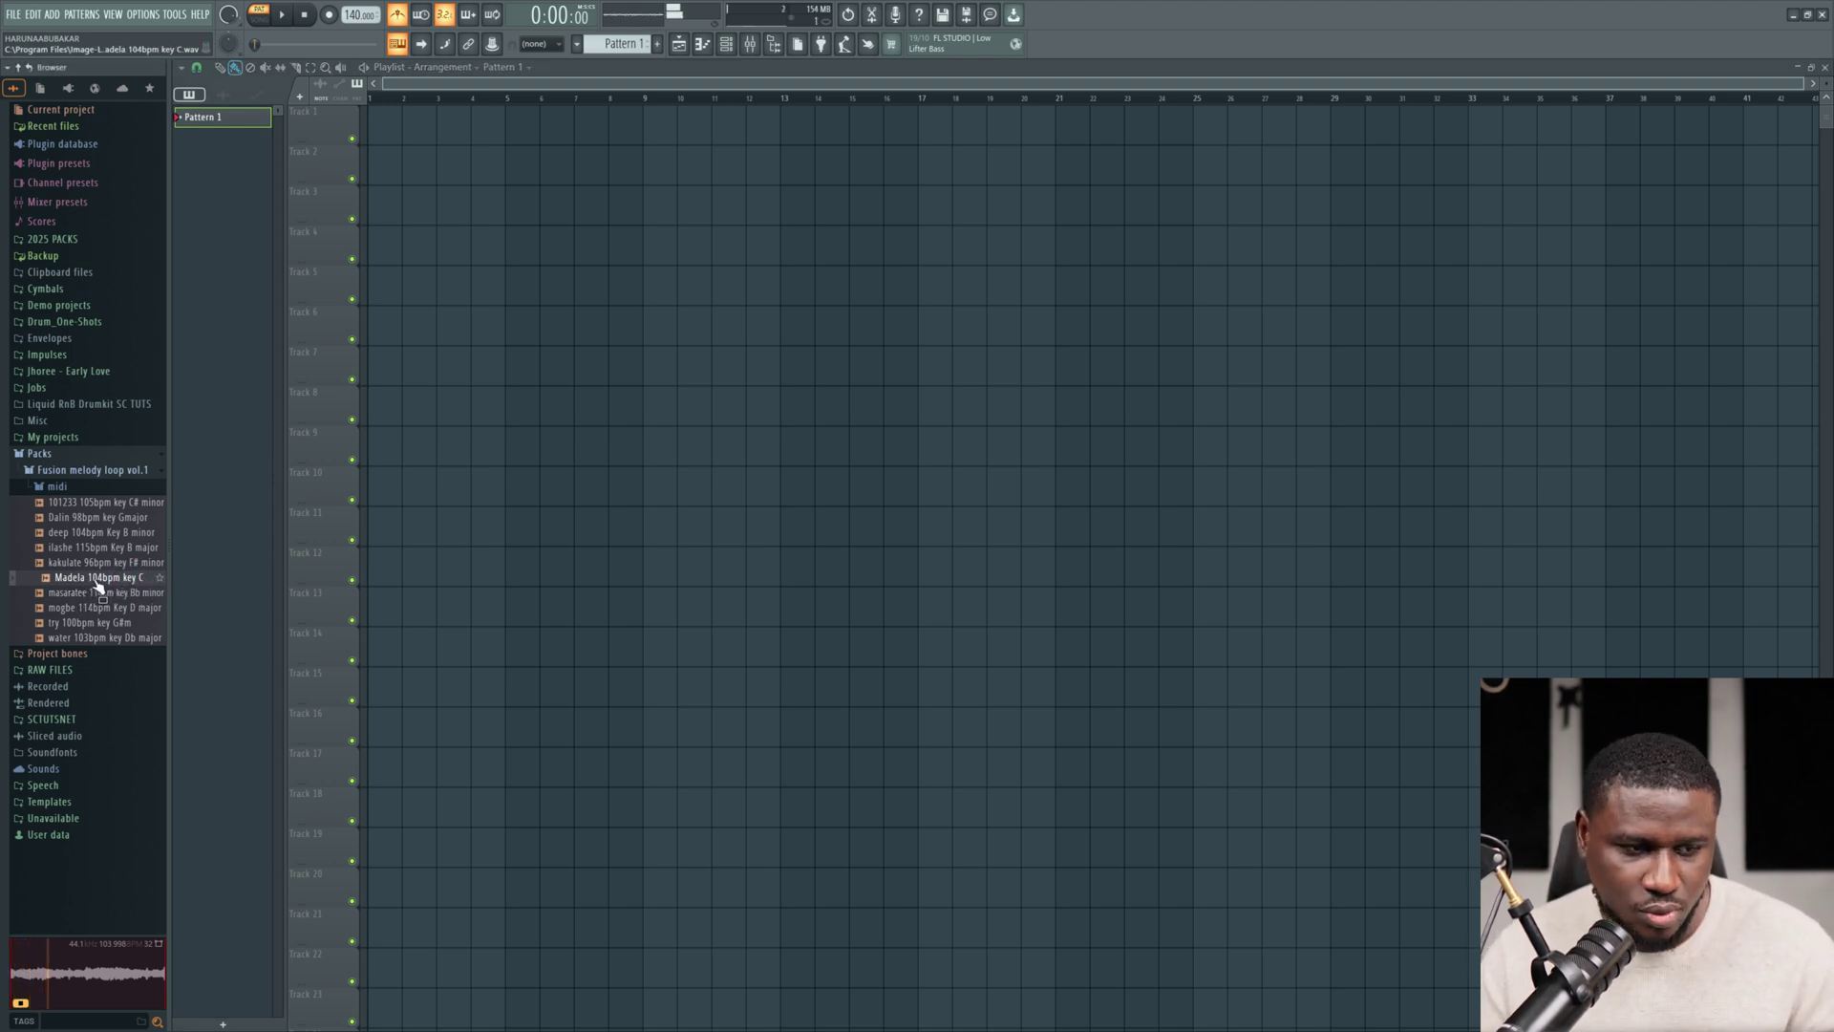
Drag the Madela loop onto Track 1, then type in a 100 BPM tempo and restretch all channels.
drag(99, 585, 395, 121)
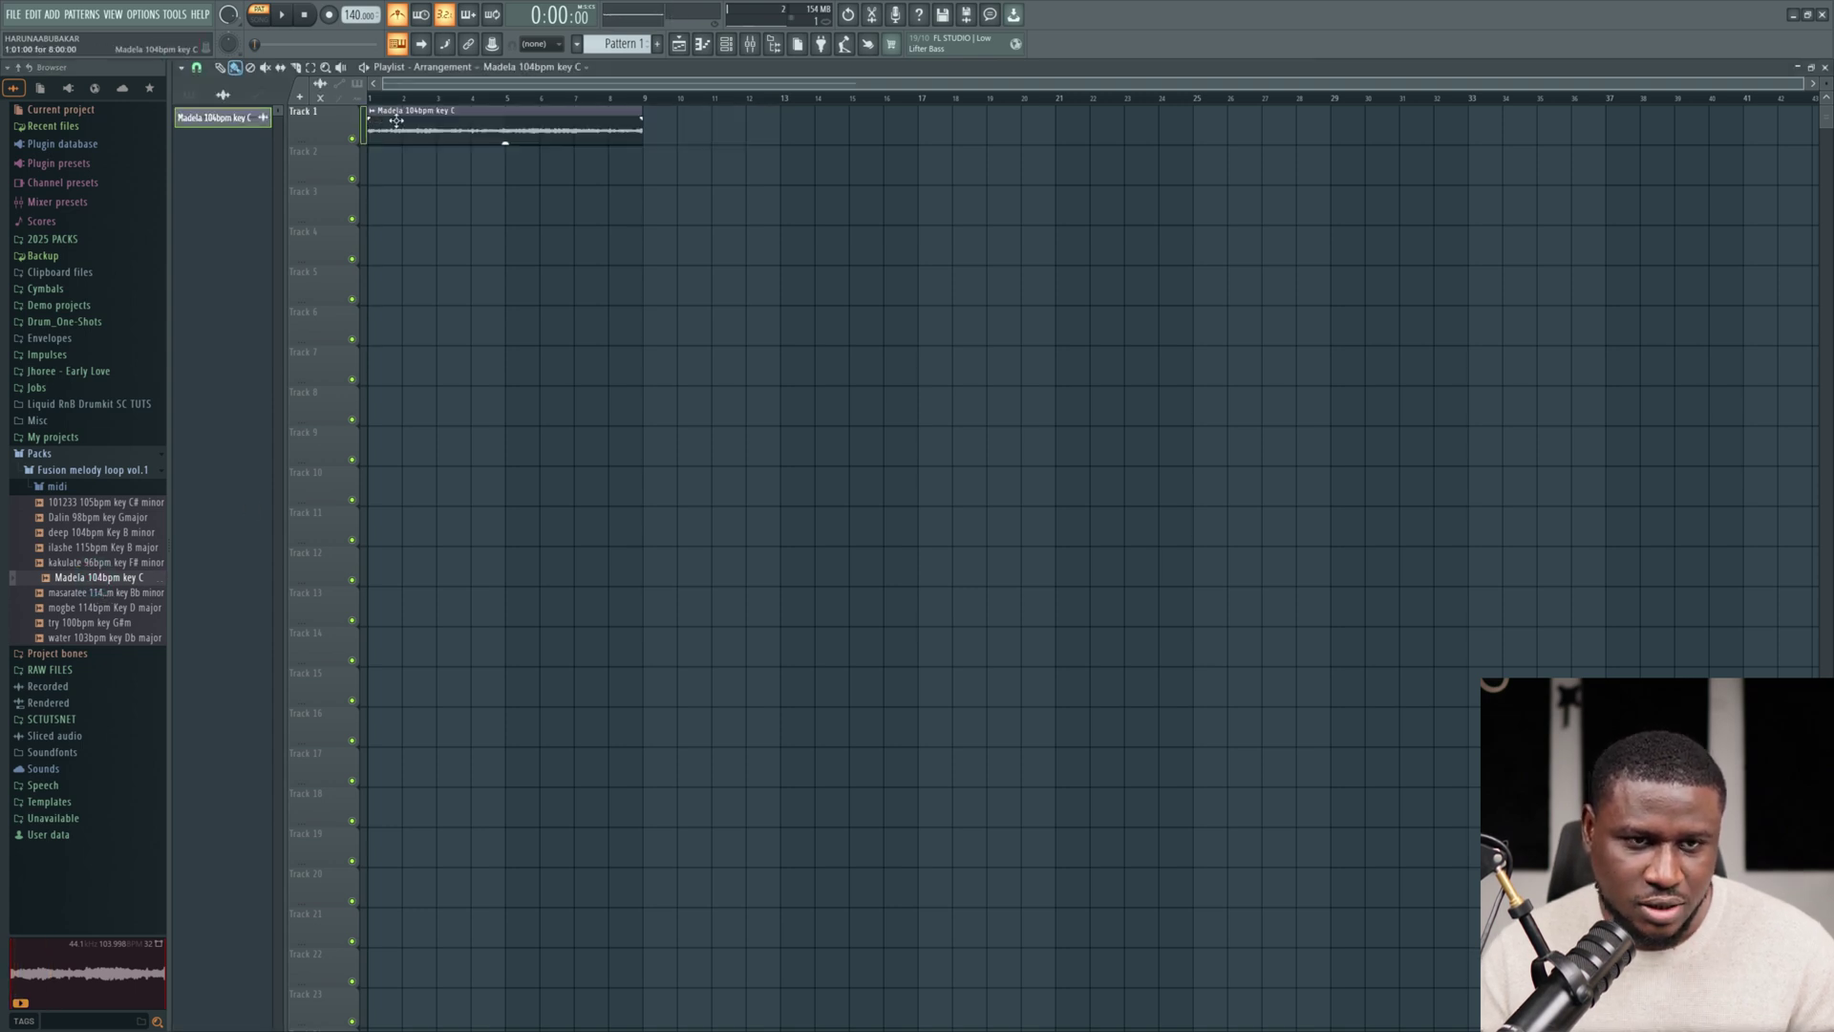
right_click(352, 20)
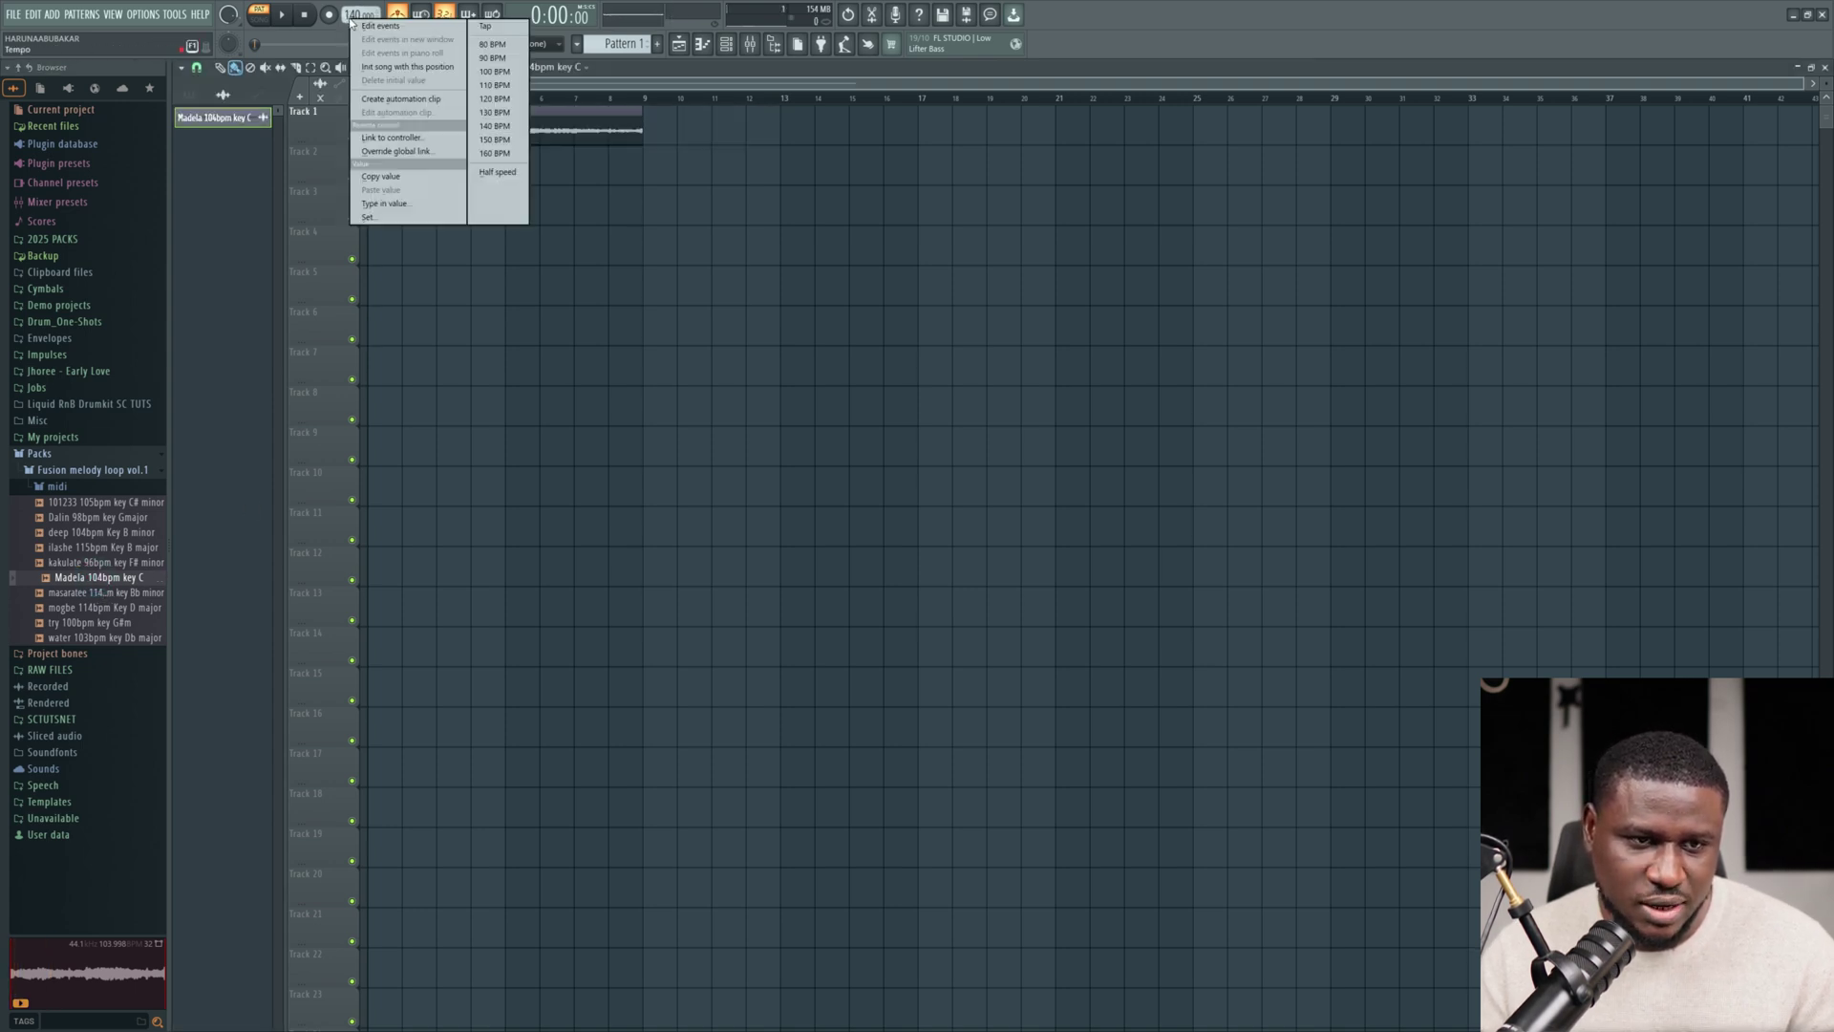
click(395, 203)
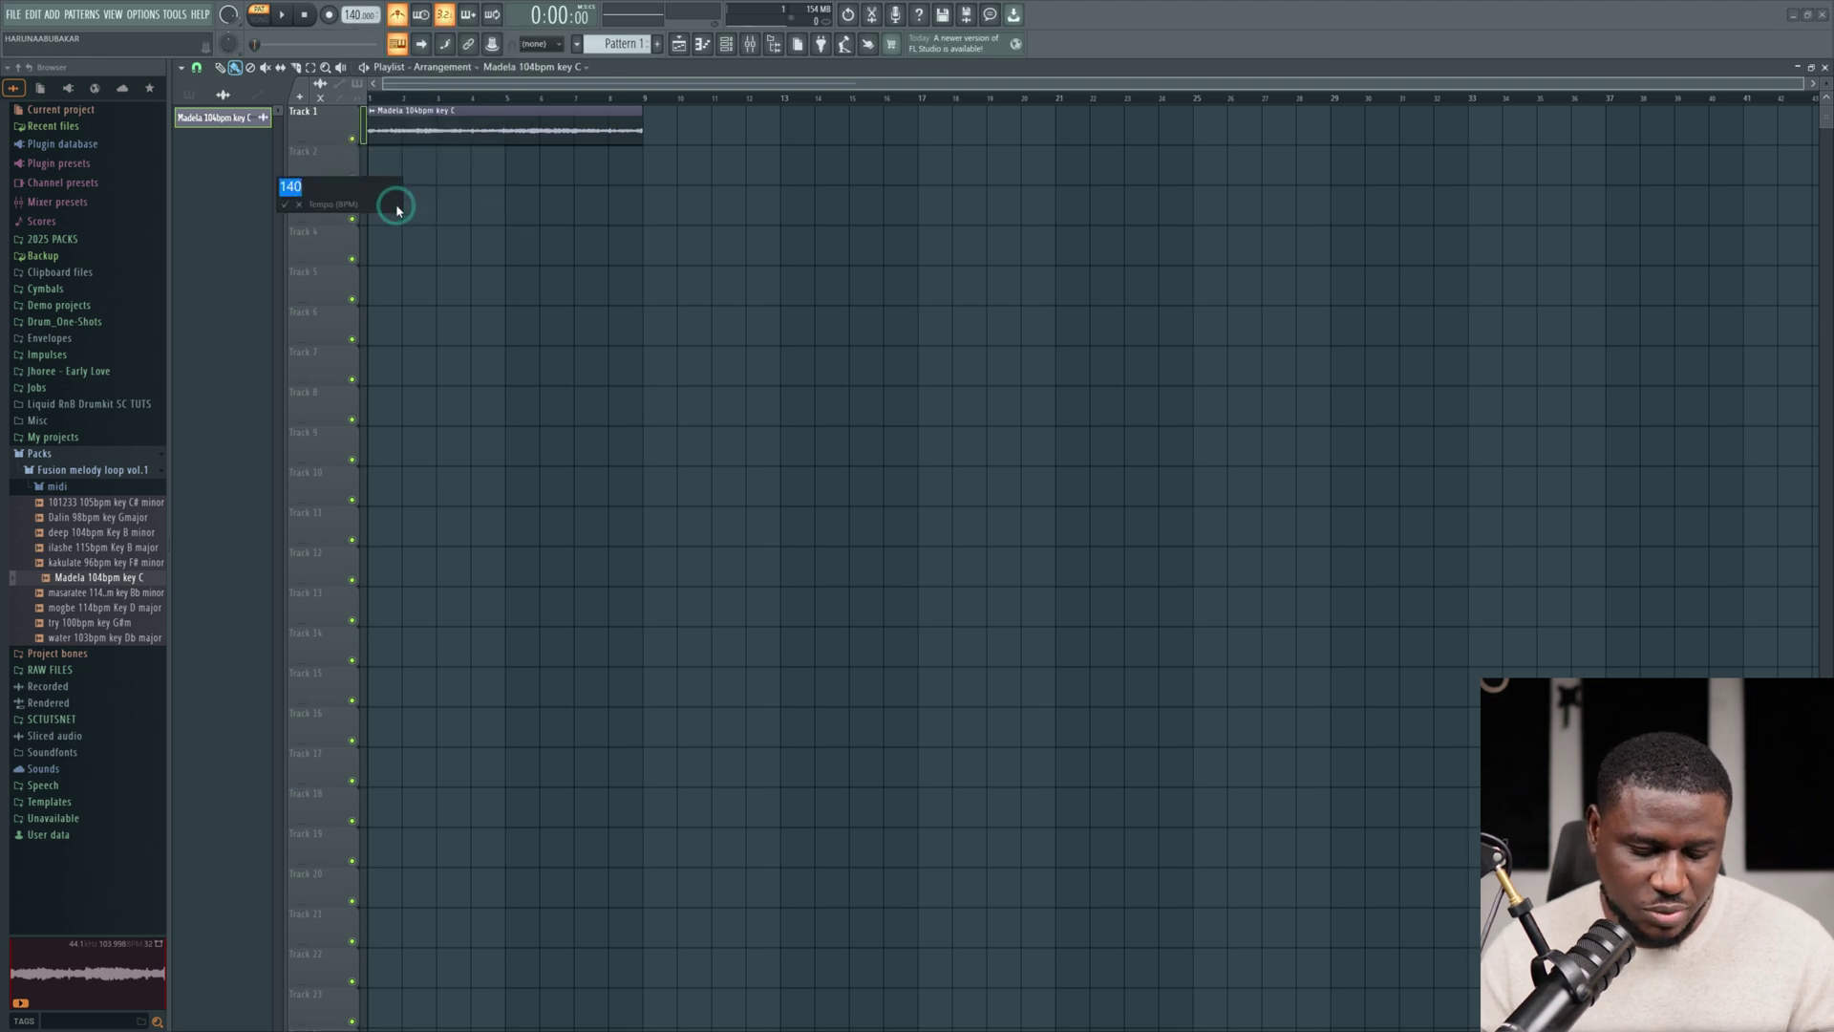
text(100)
key(Return)
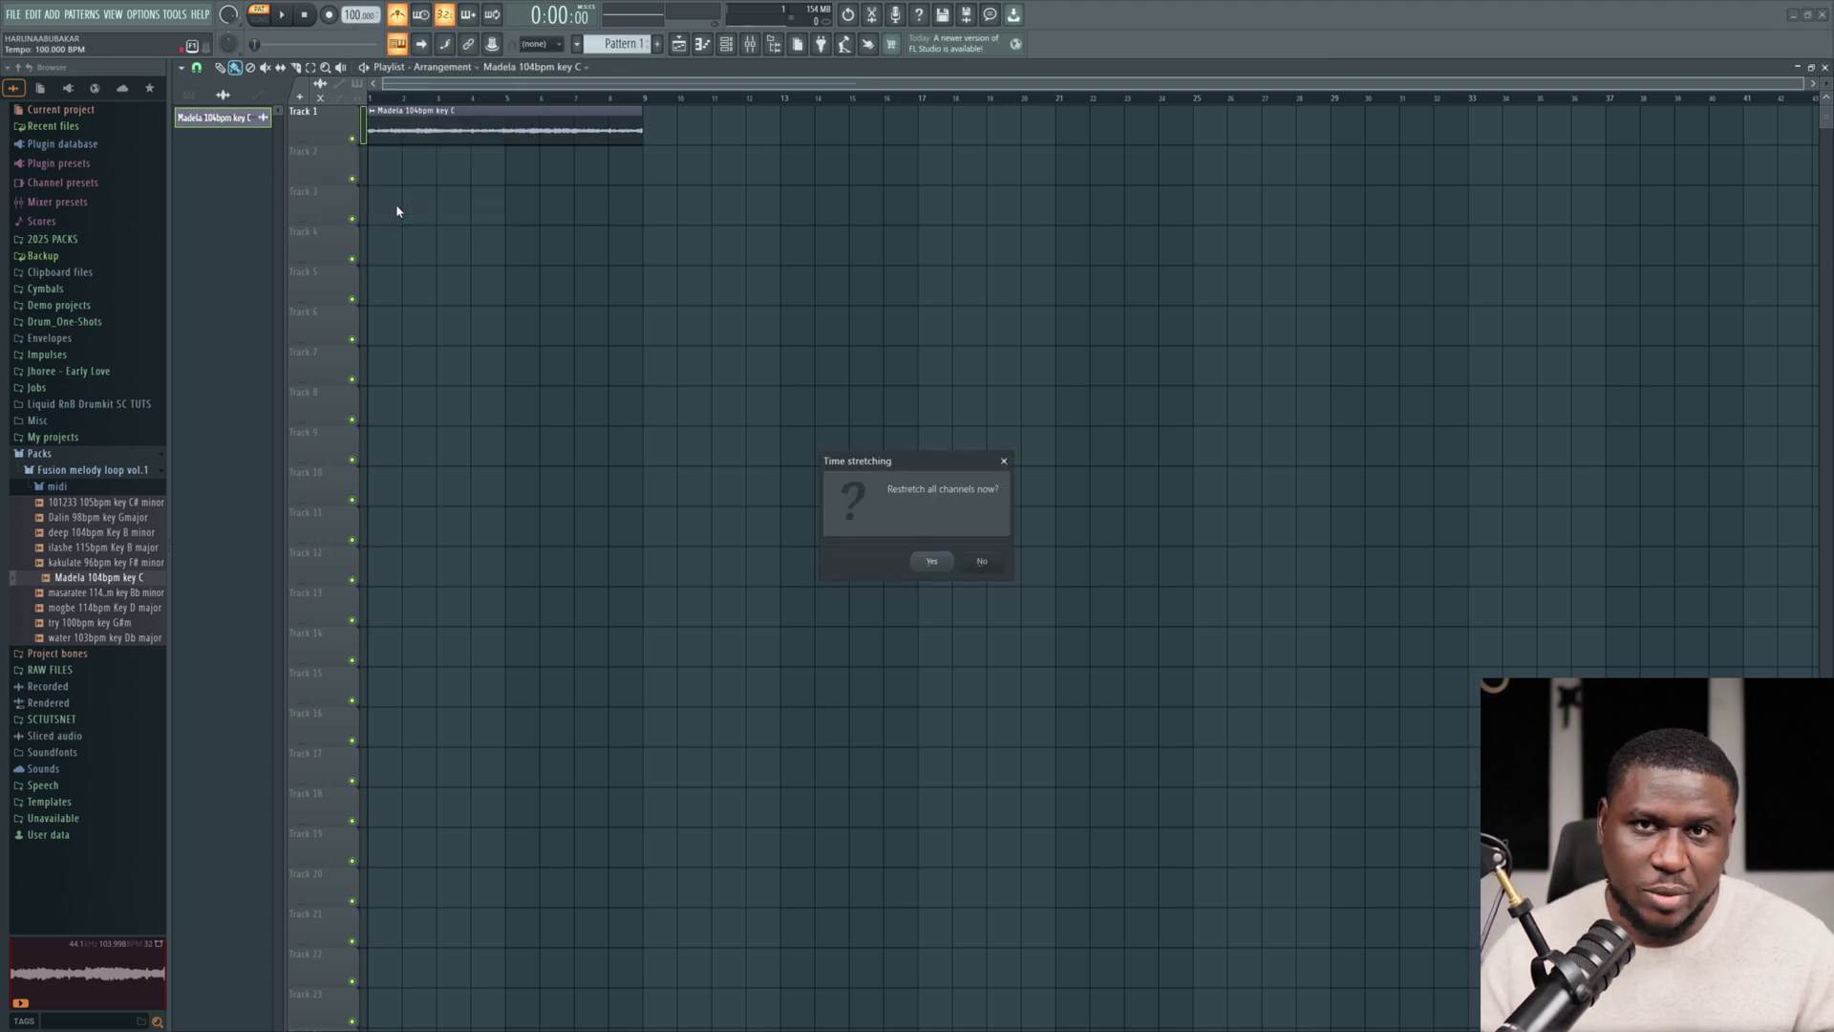
click(927, 566)
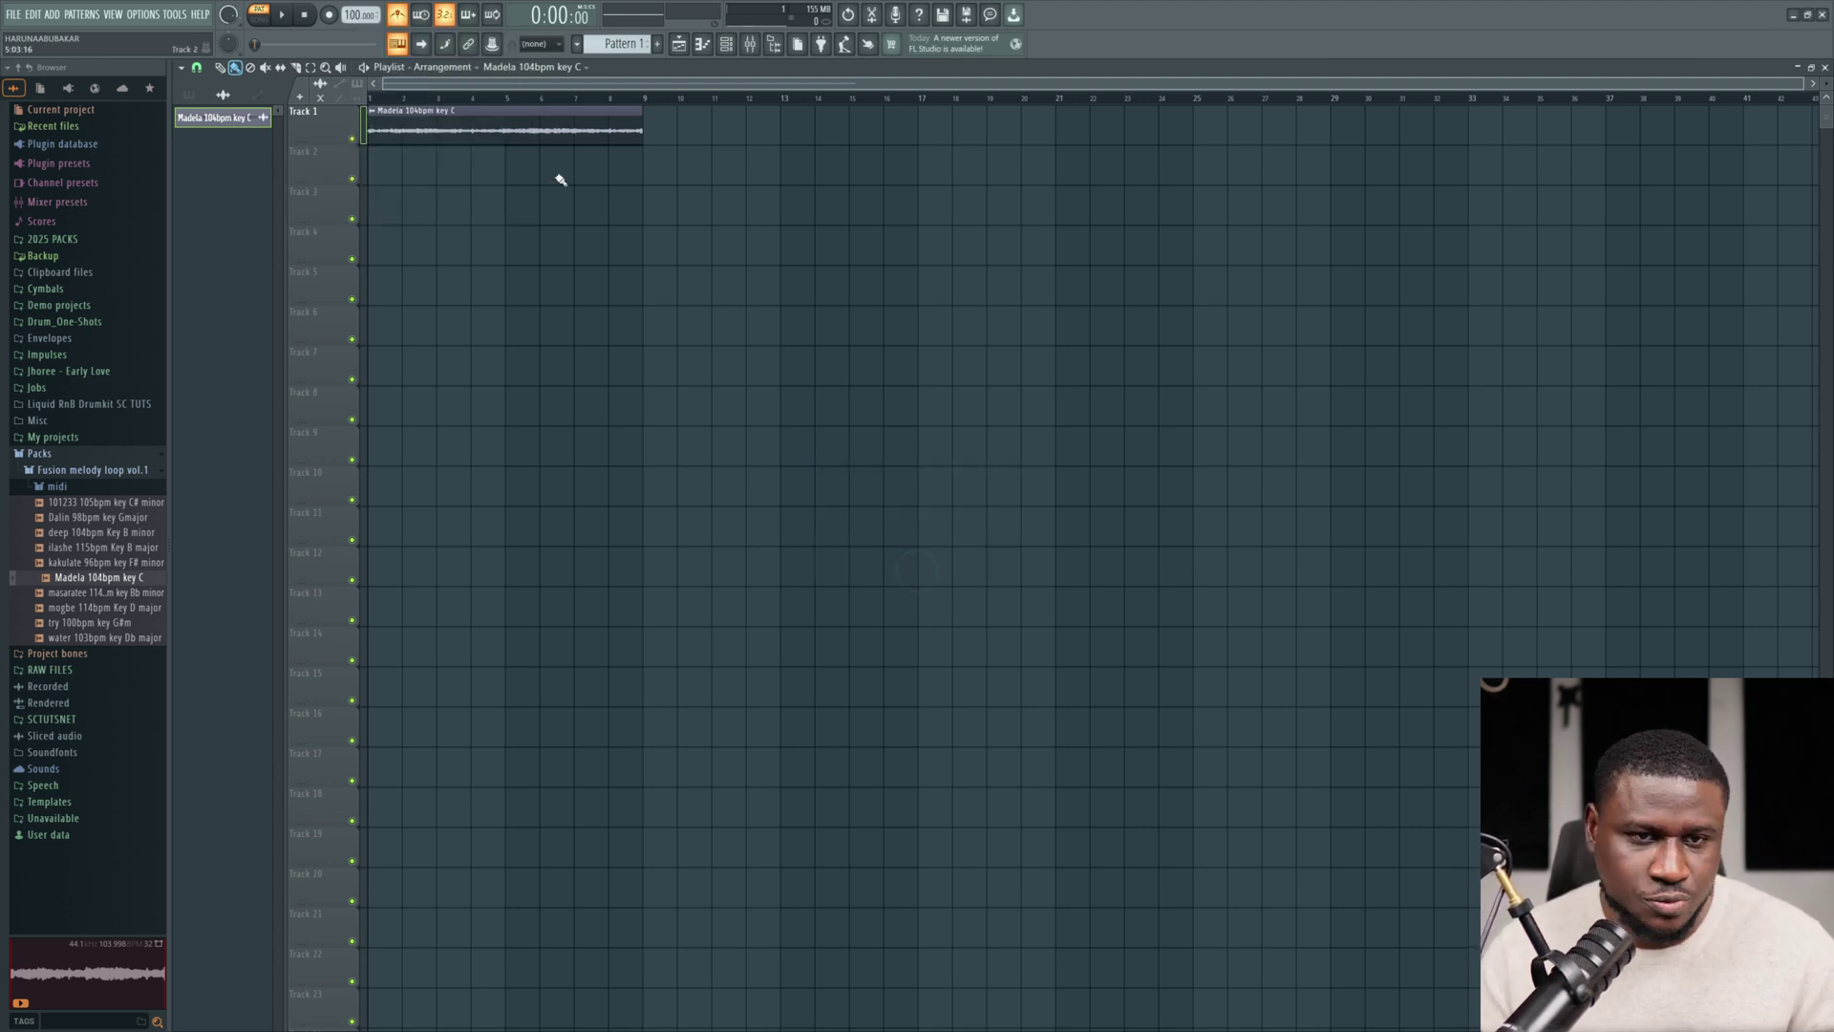
Change the Madela clip's time-stretching mode and play the whole arrangement to hear it.
double_click(507, 132)
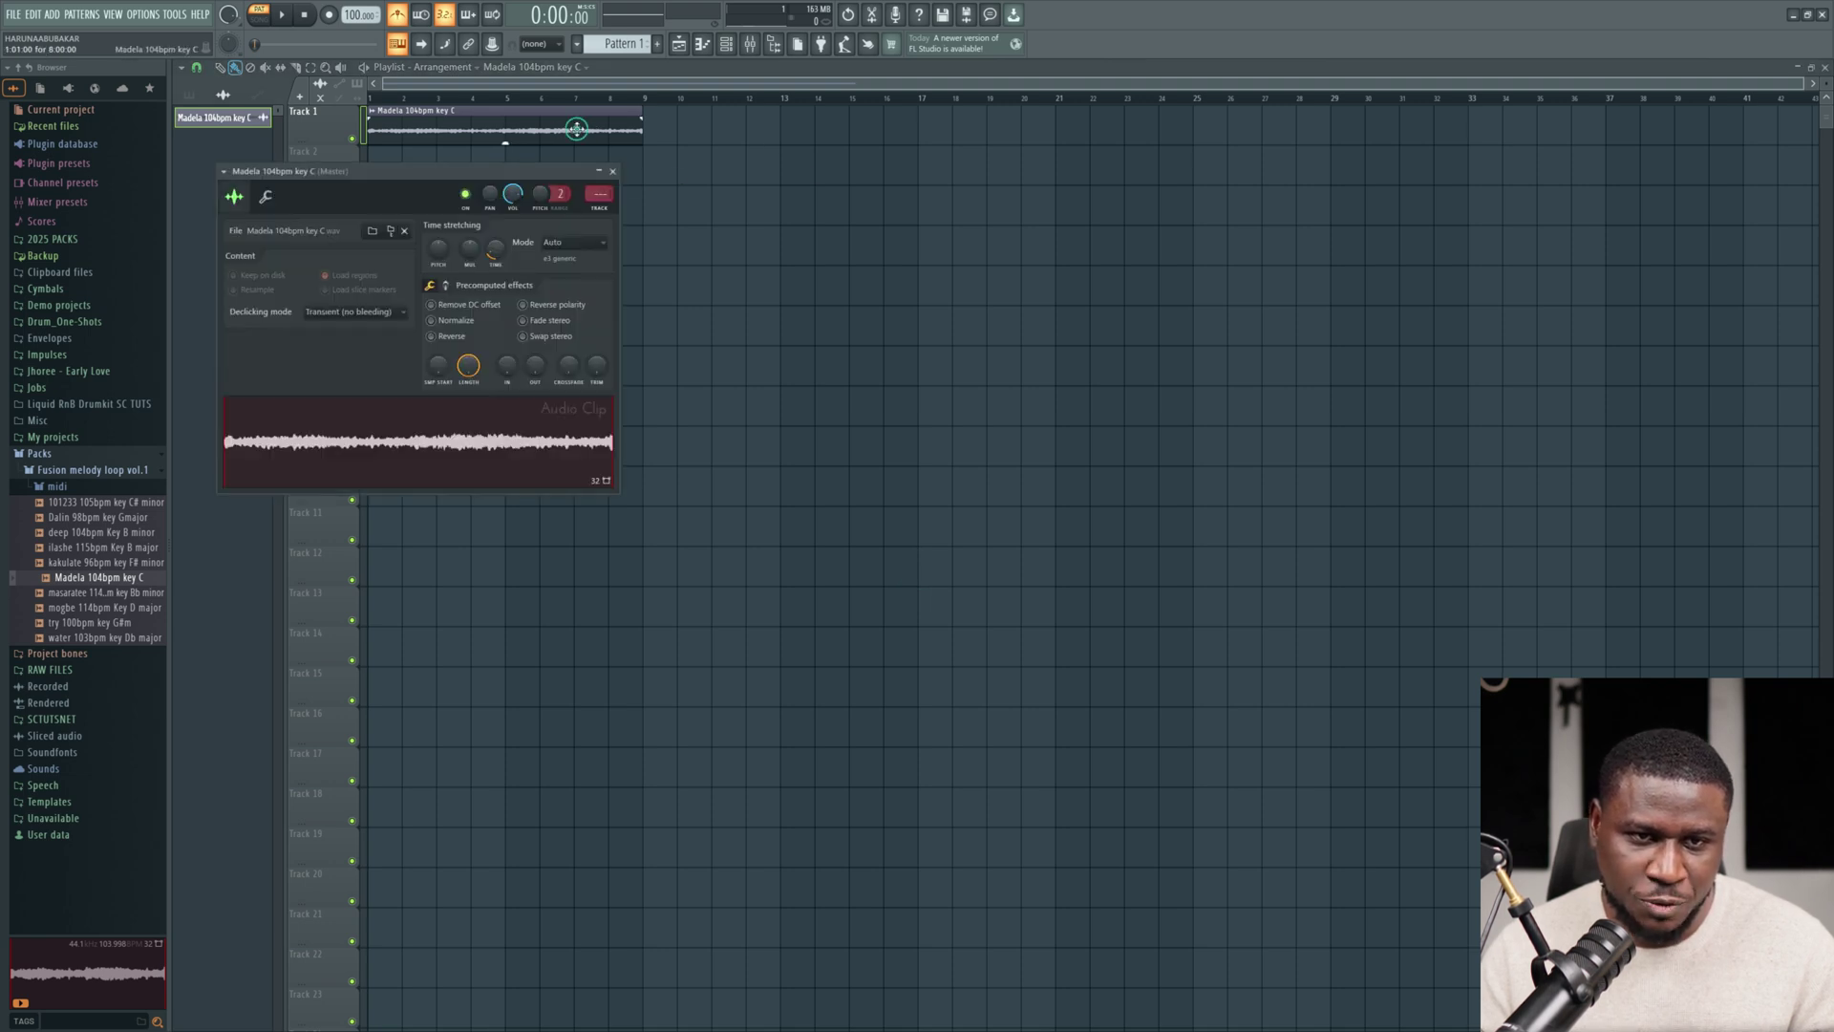
drag(550, 175, 771, 297)
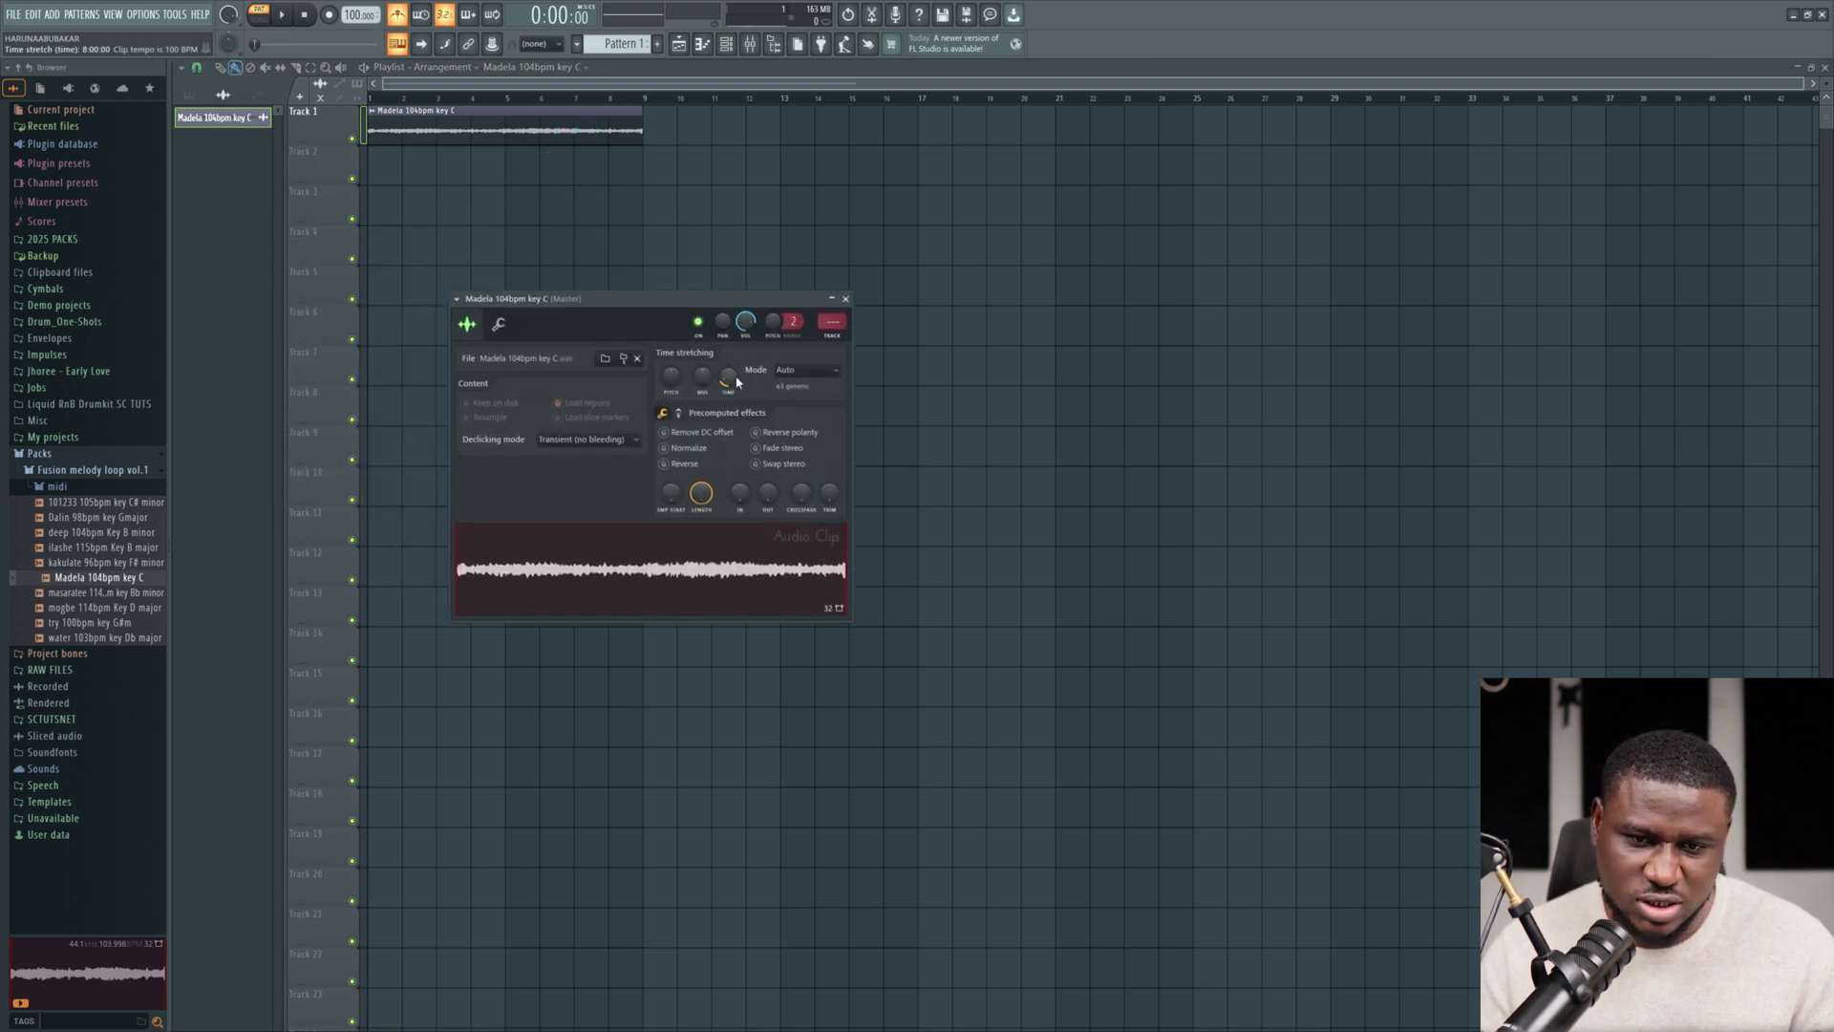
click(736, 382)
click(778, 384)
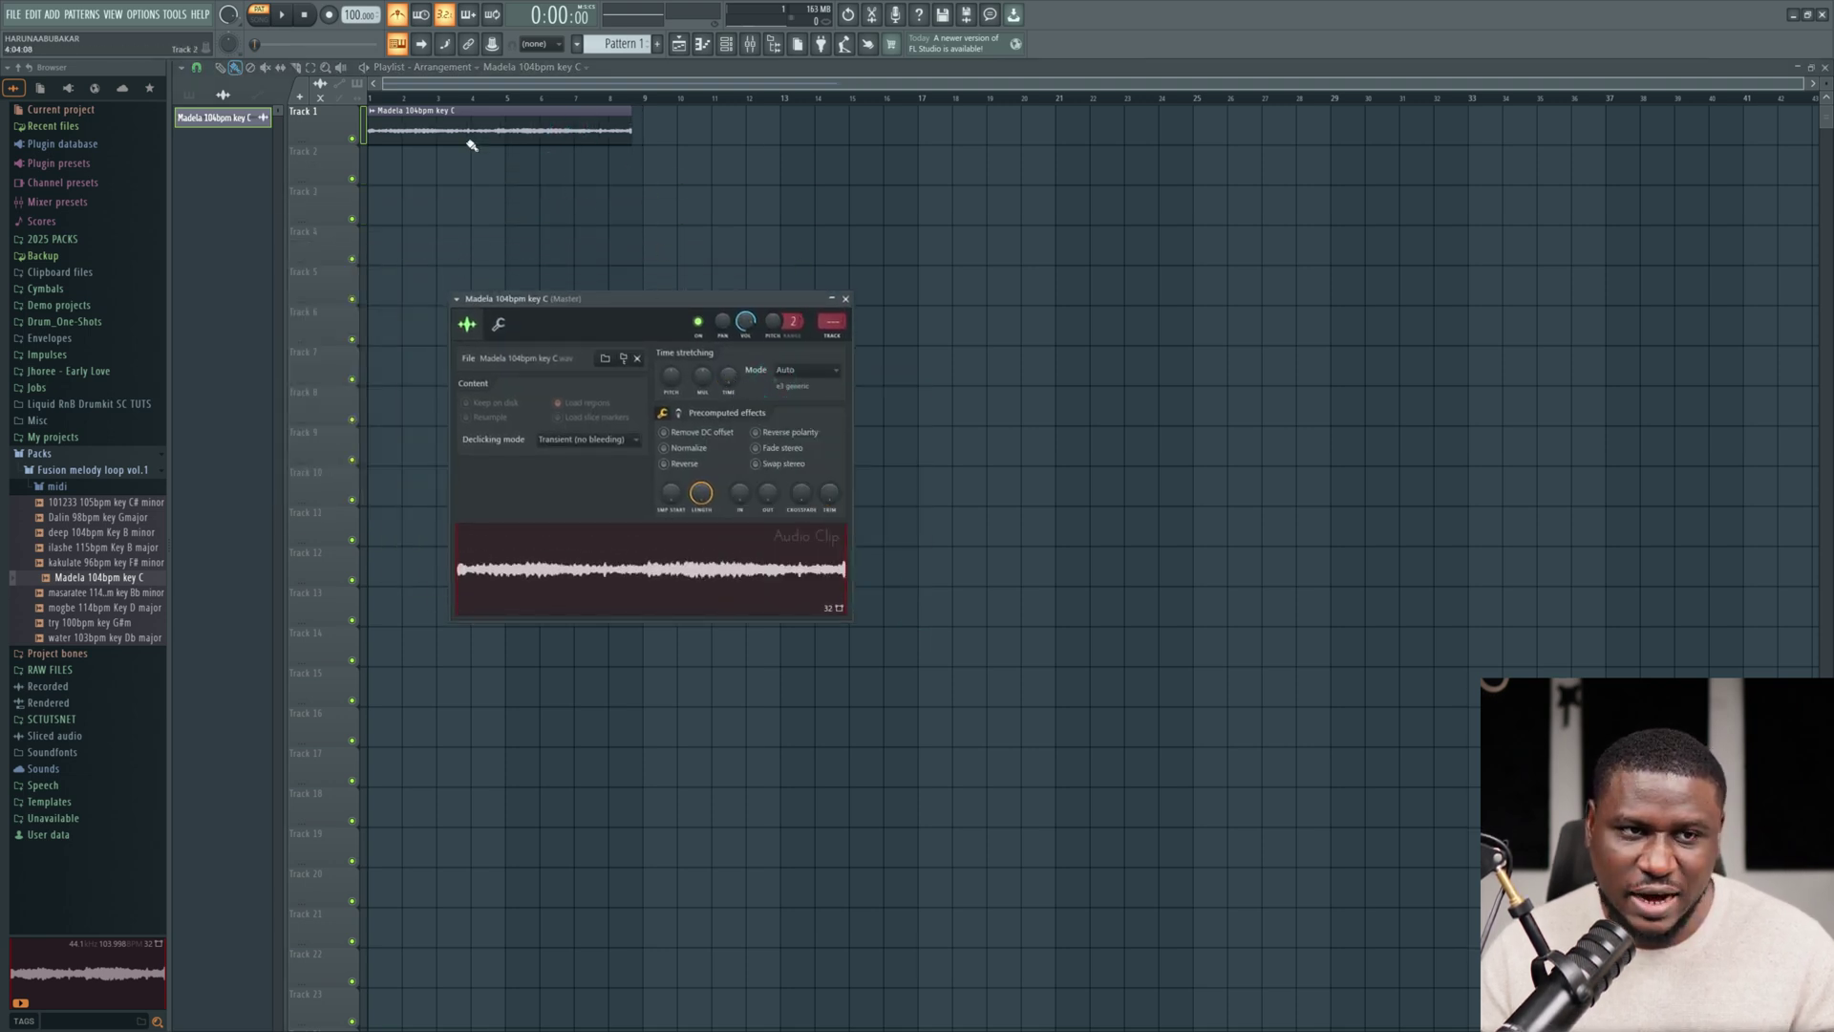
key(space)
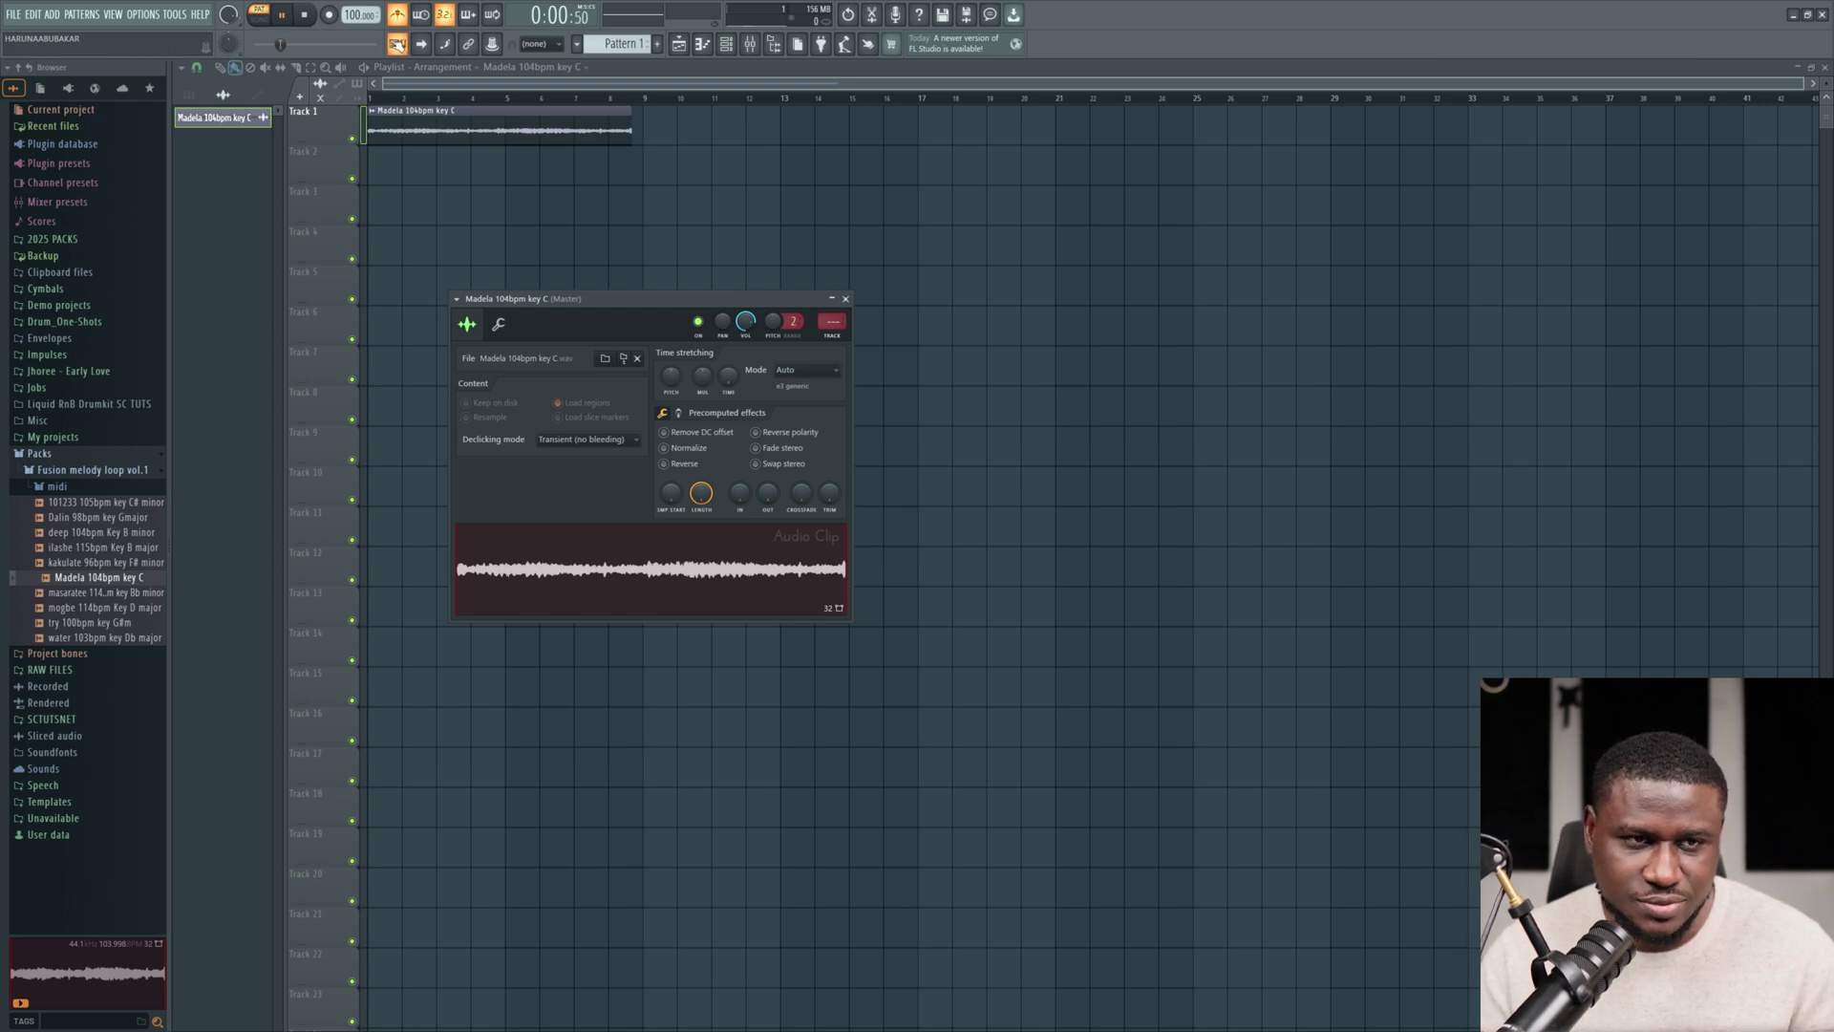
click(258, 19)
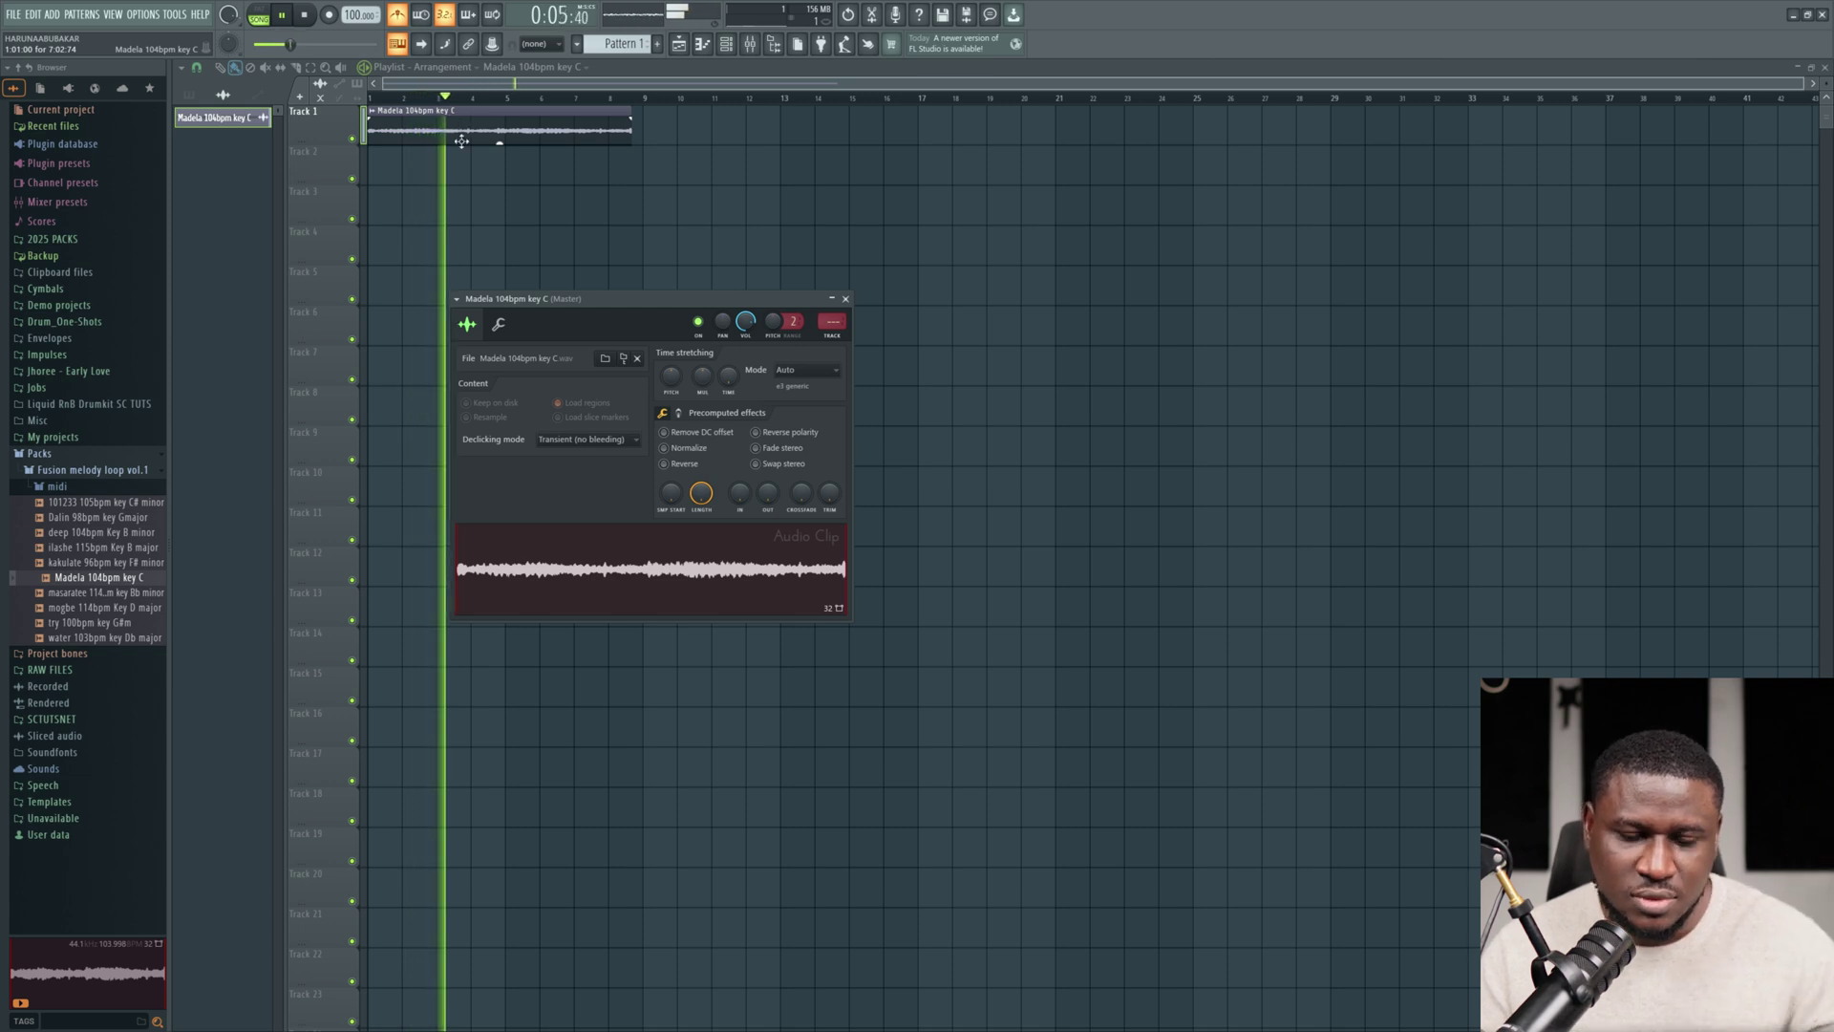
key(space)
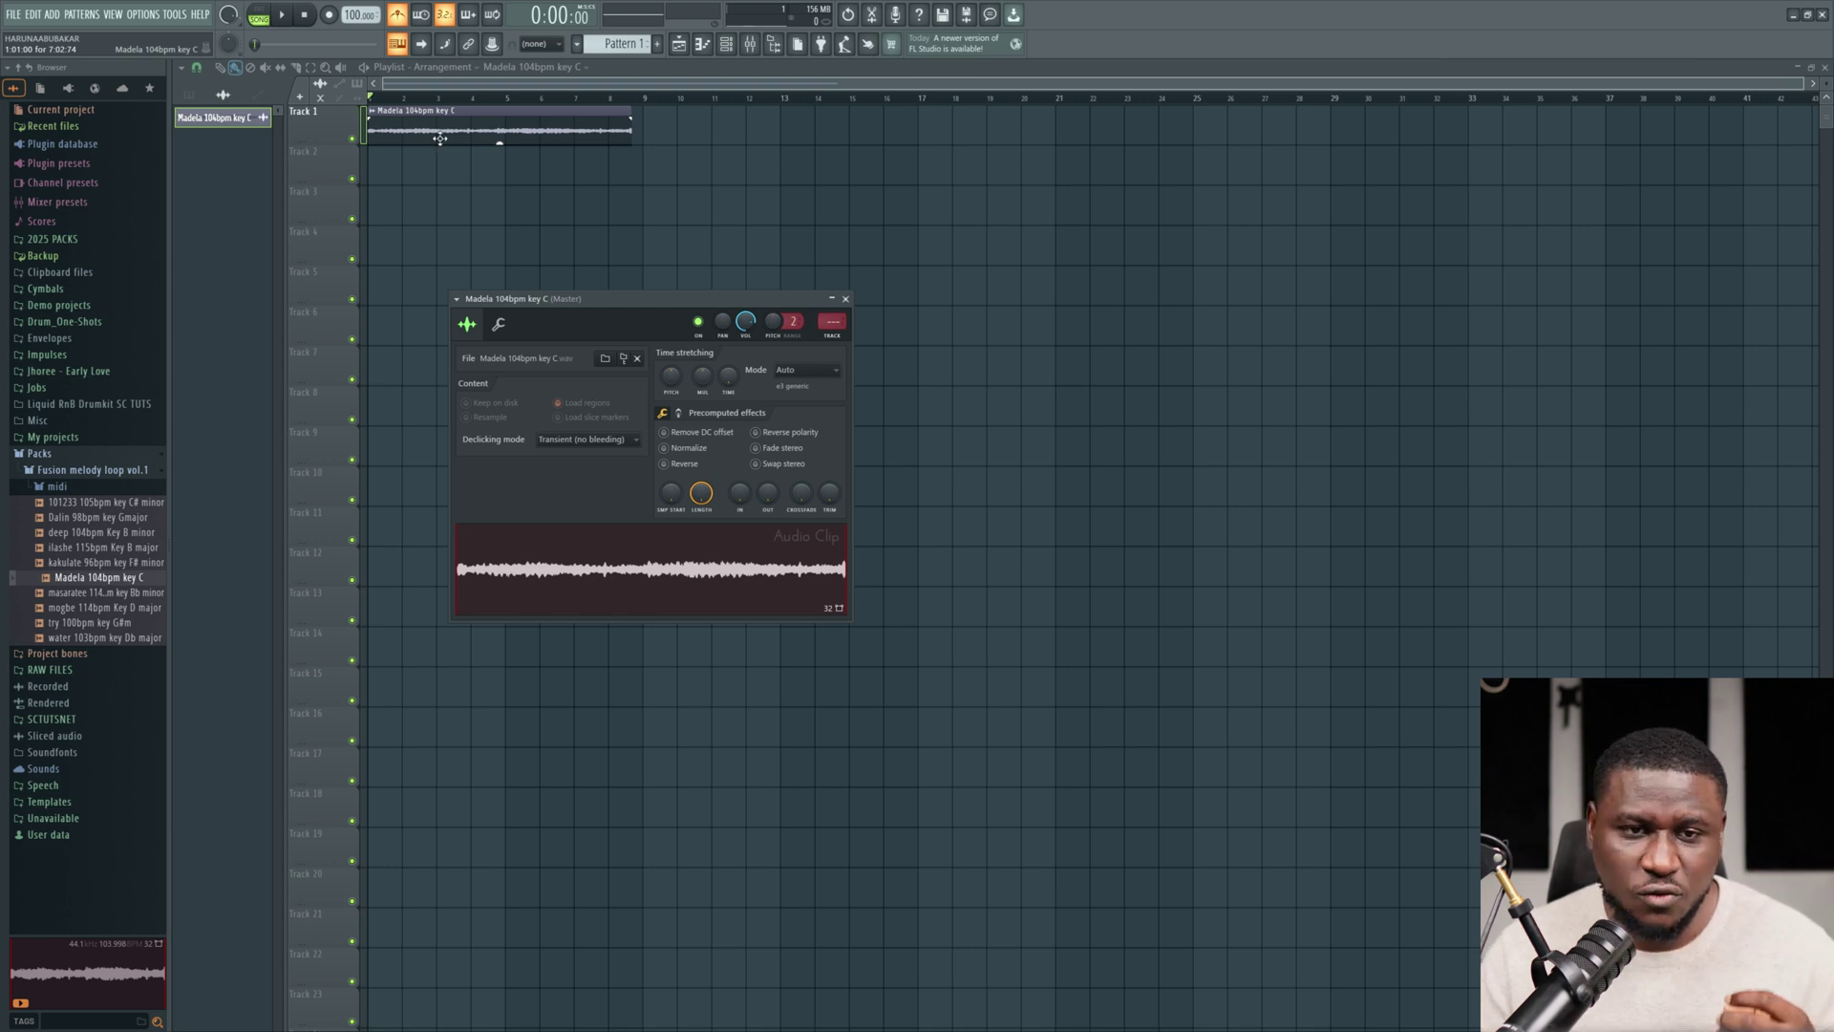
Adjust the clip's stretch time knob, fitting the loop to about 8 bars.
double_click(540, 120)
double_click(550, 134)
double_click(526, 128)
double_click(526, 128)
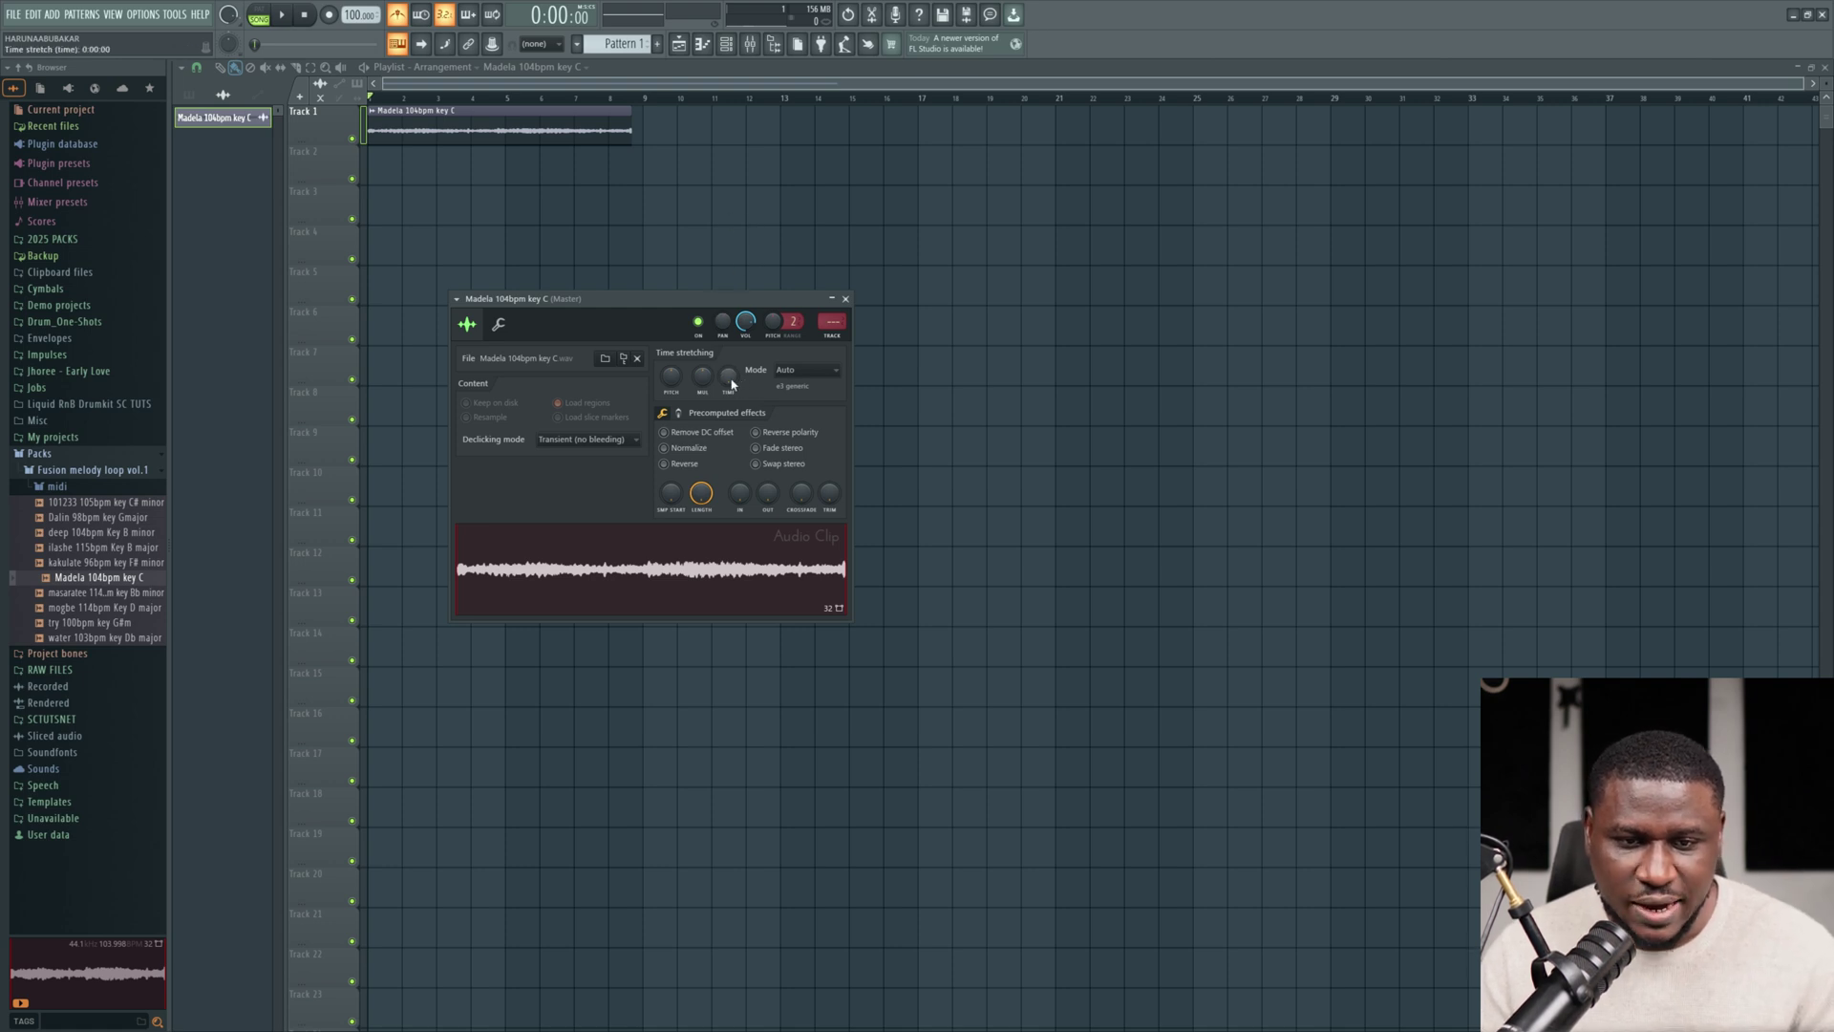
drag(728, 375, 728, 336)
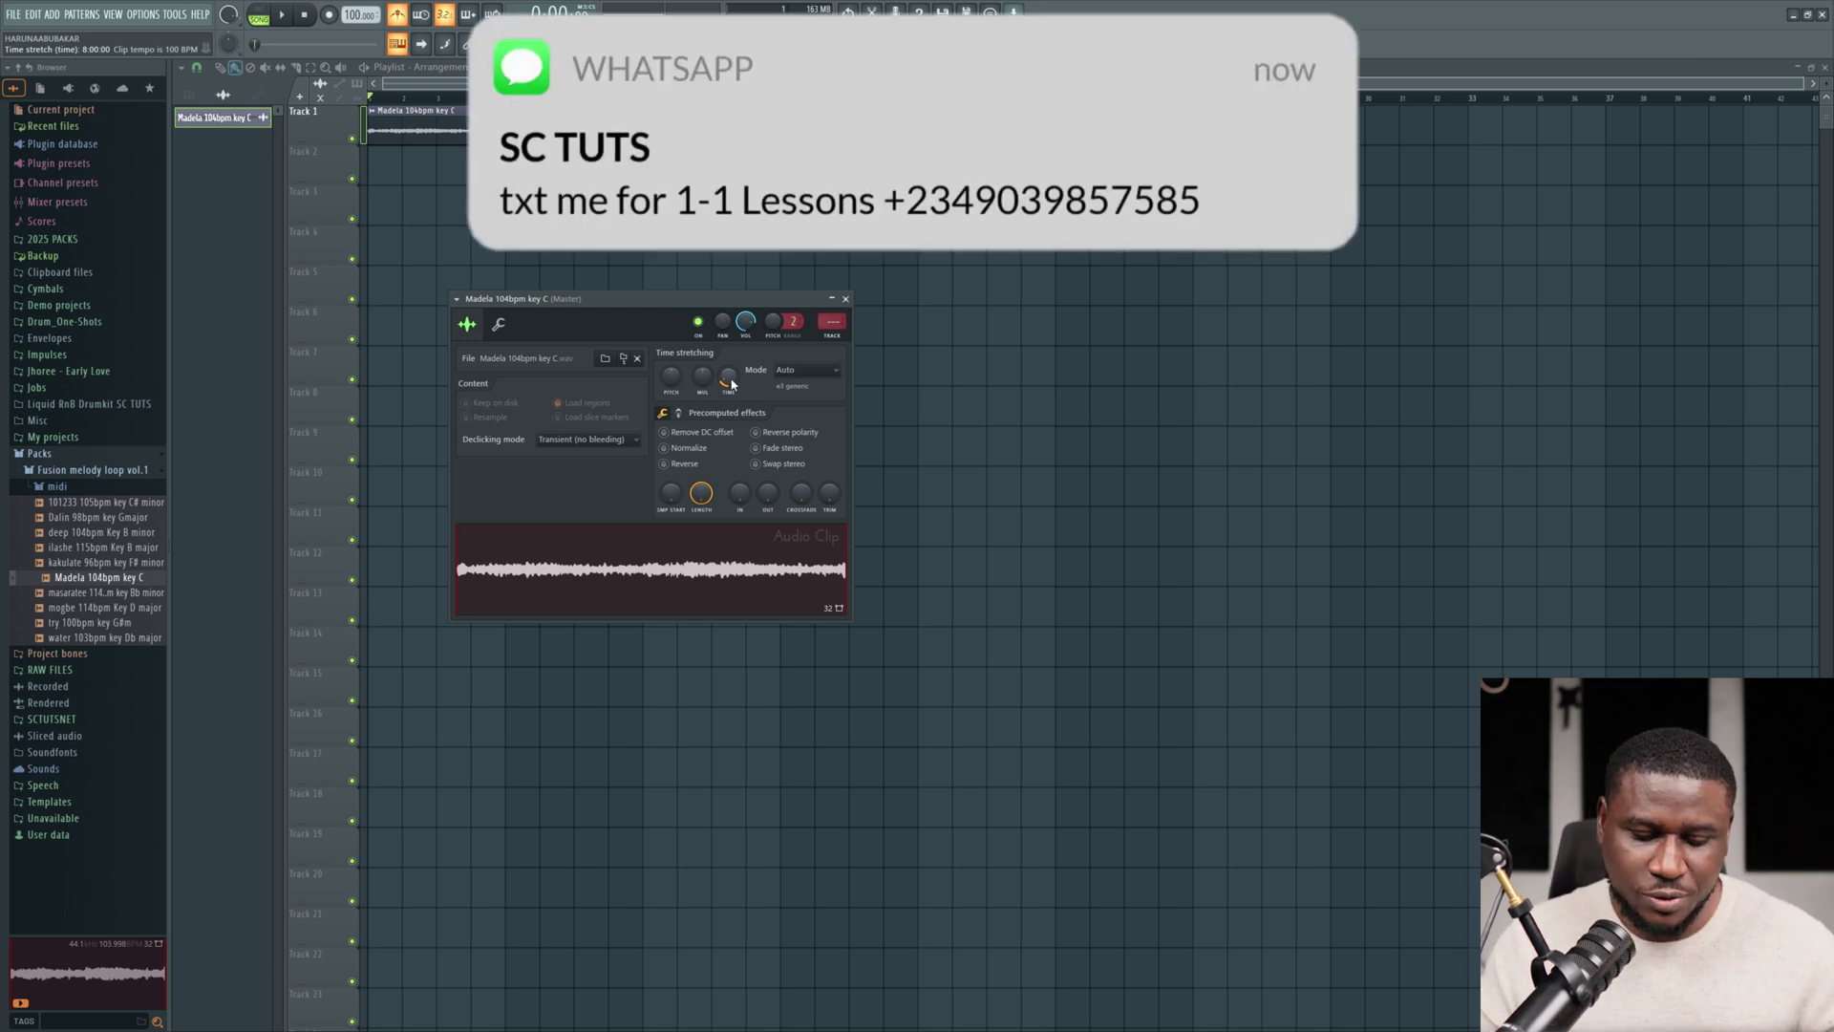
right_click(732, 384)
click(755, 390)
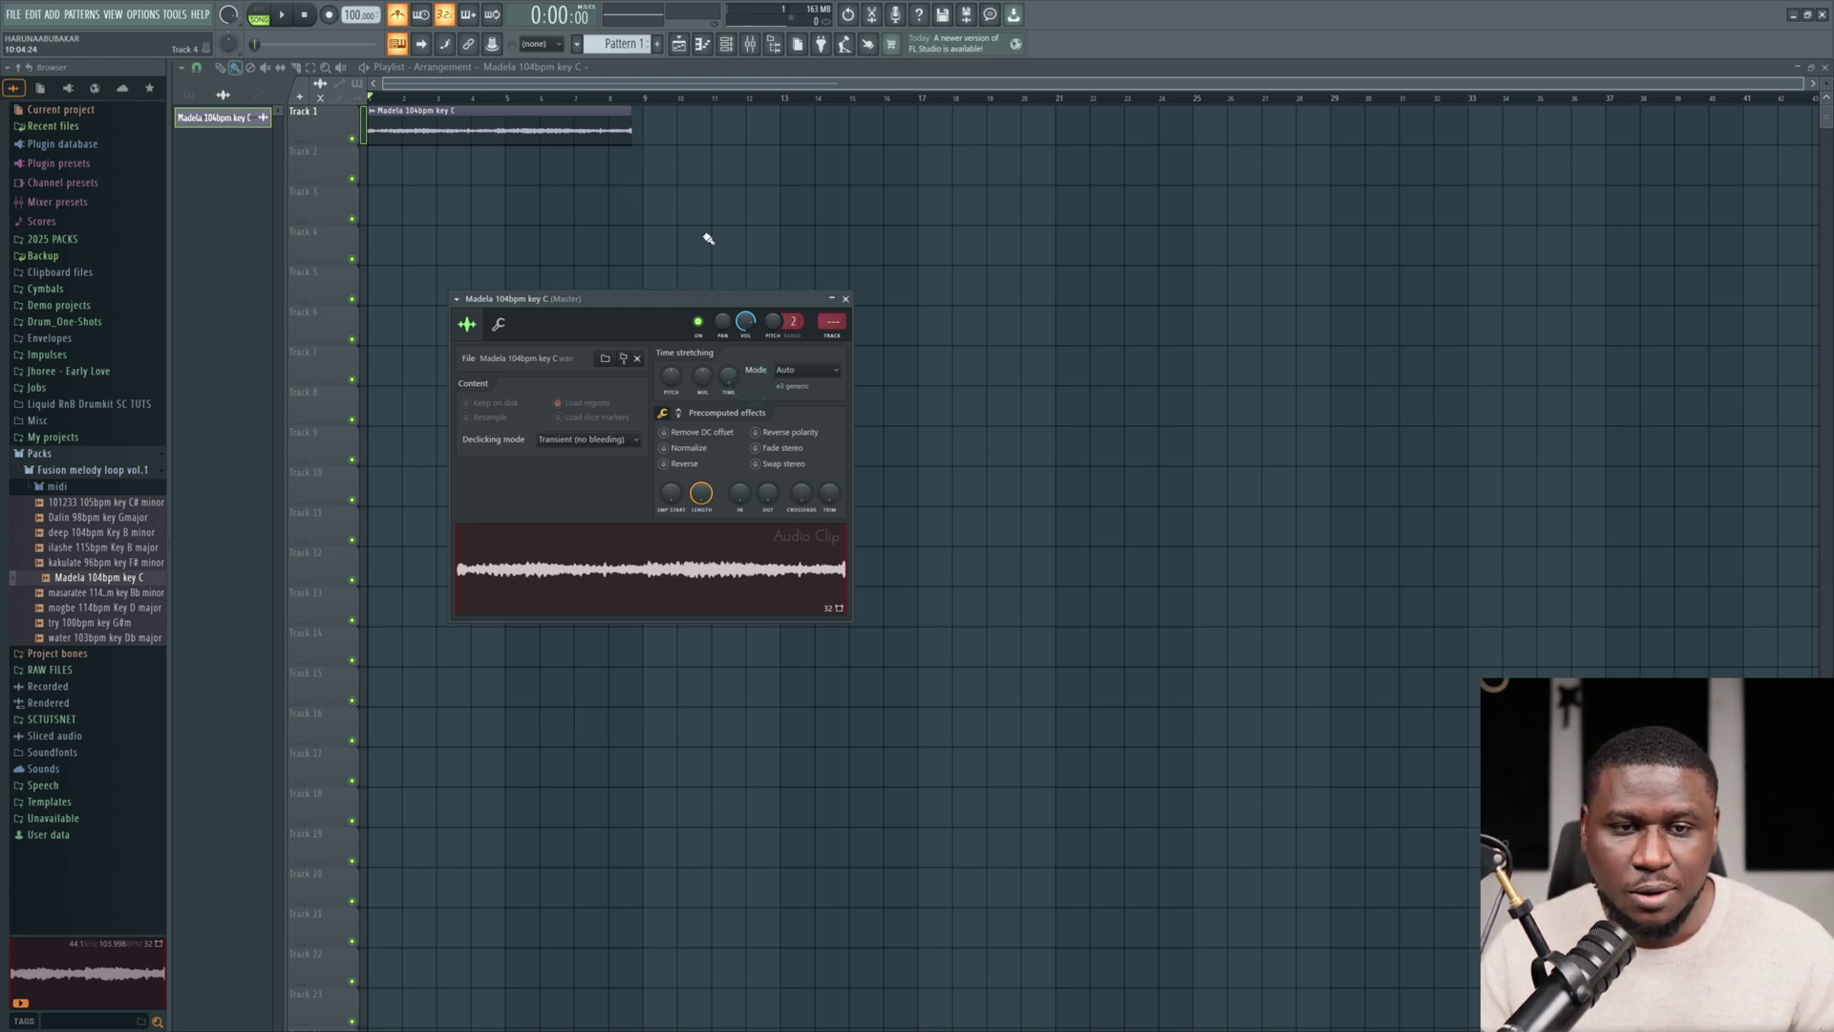
mouse_move(728, 376)
mouse_down()
mouse_move(728, 392)
mouse_move(728, 369)
mouse_up()
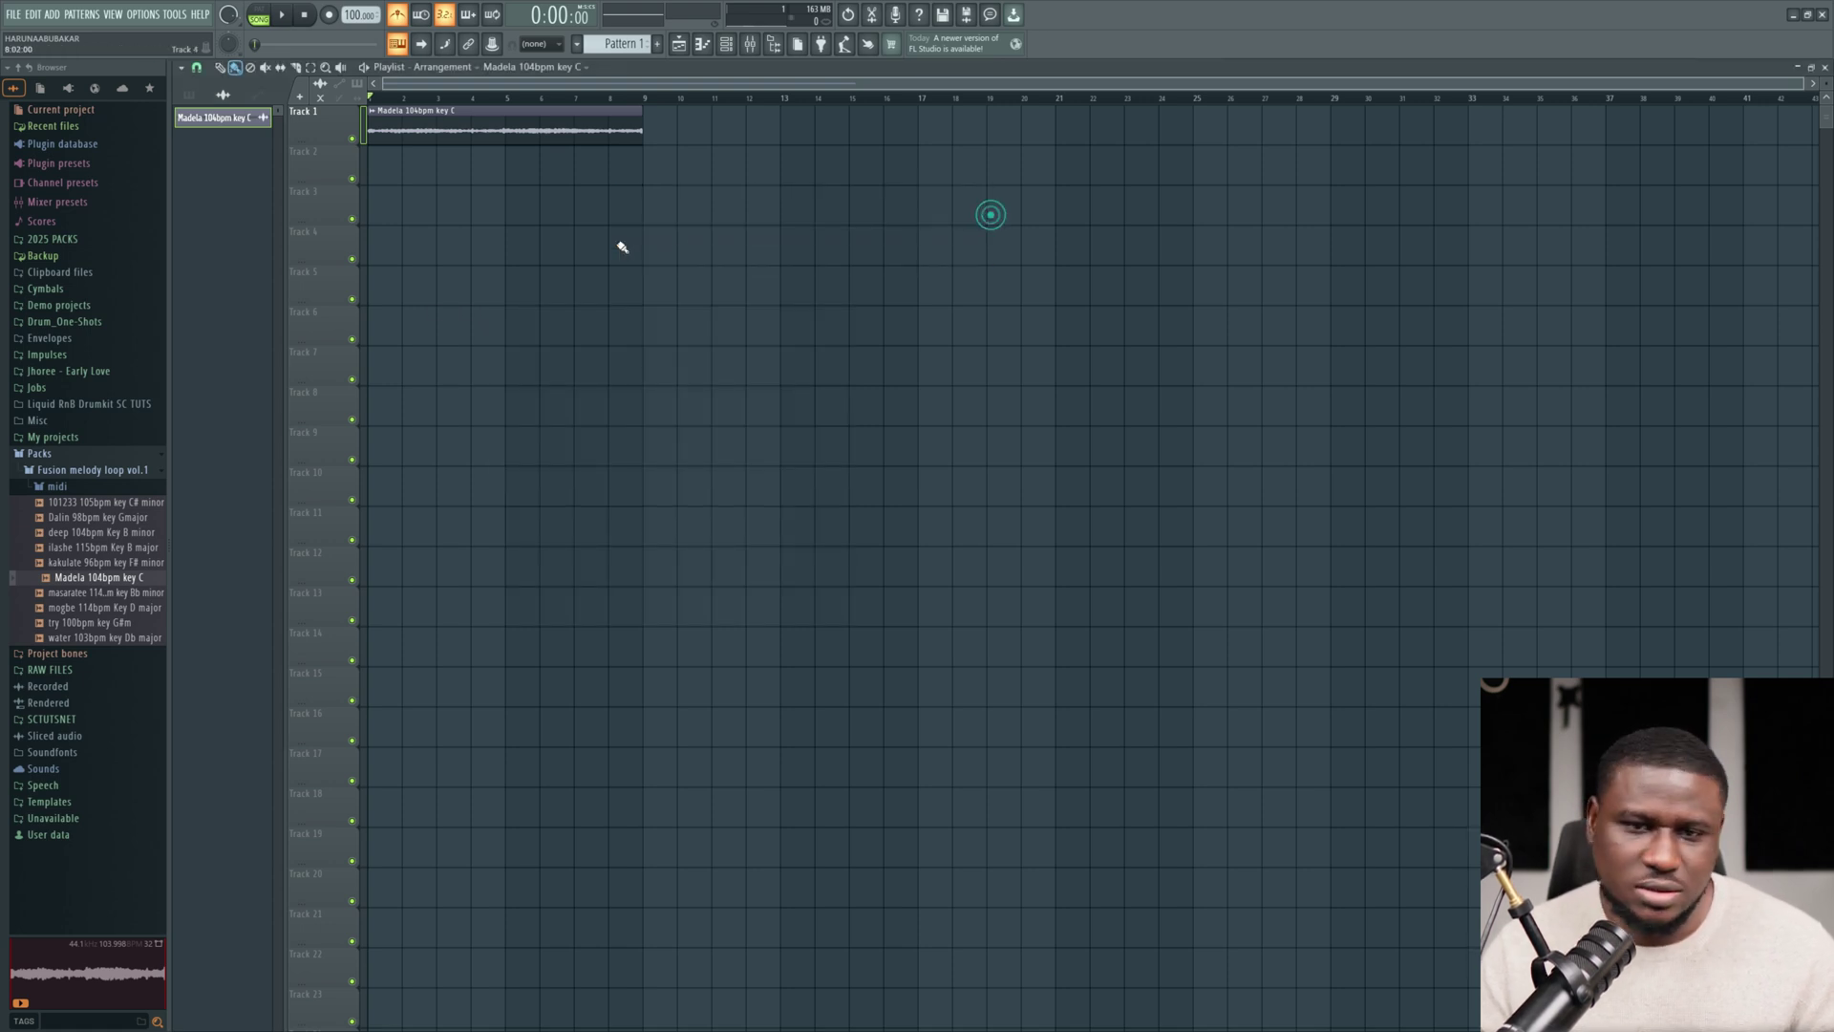
Set playlist snap to Bar, switch the Madela clip's stretch mode to Stretch, and play to check.
click(200, 70)
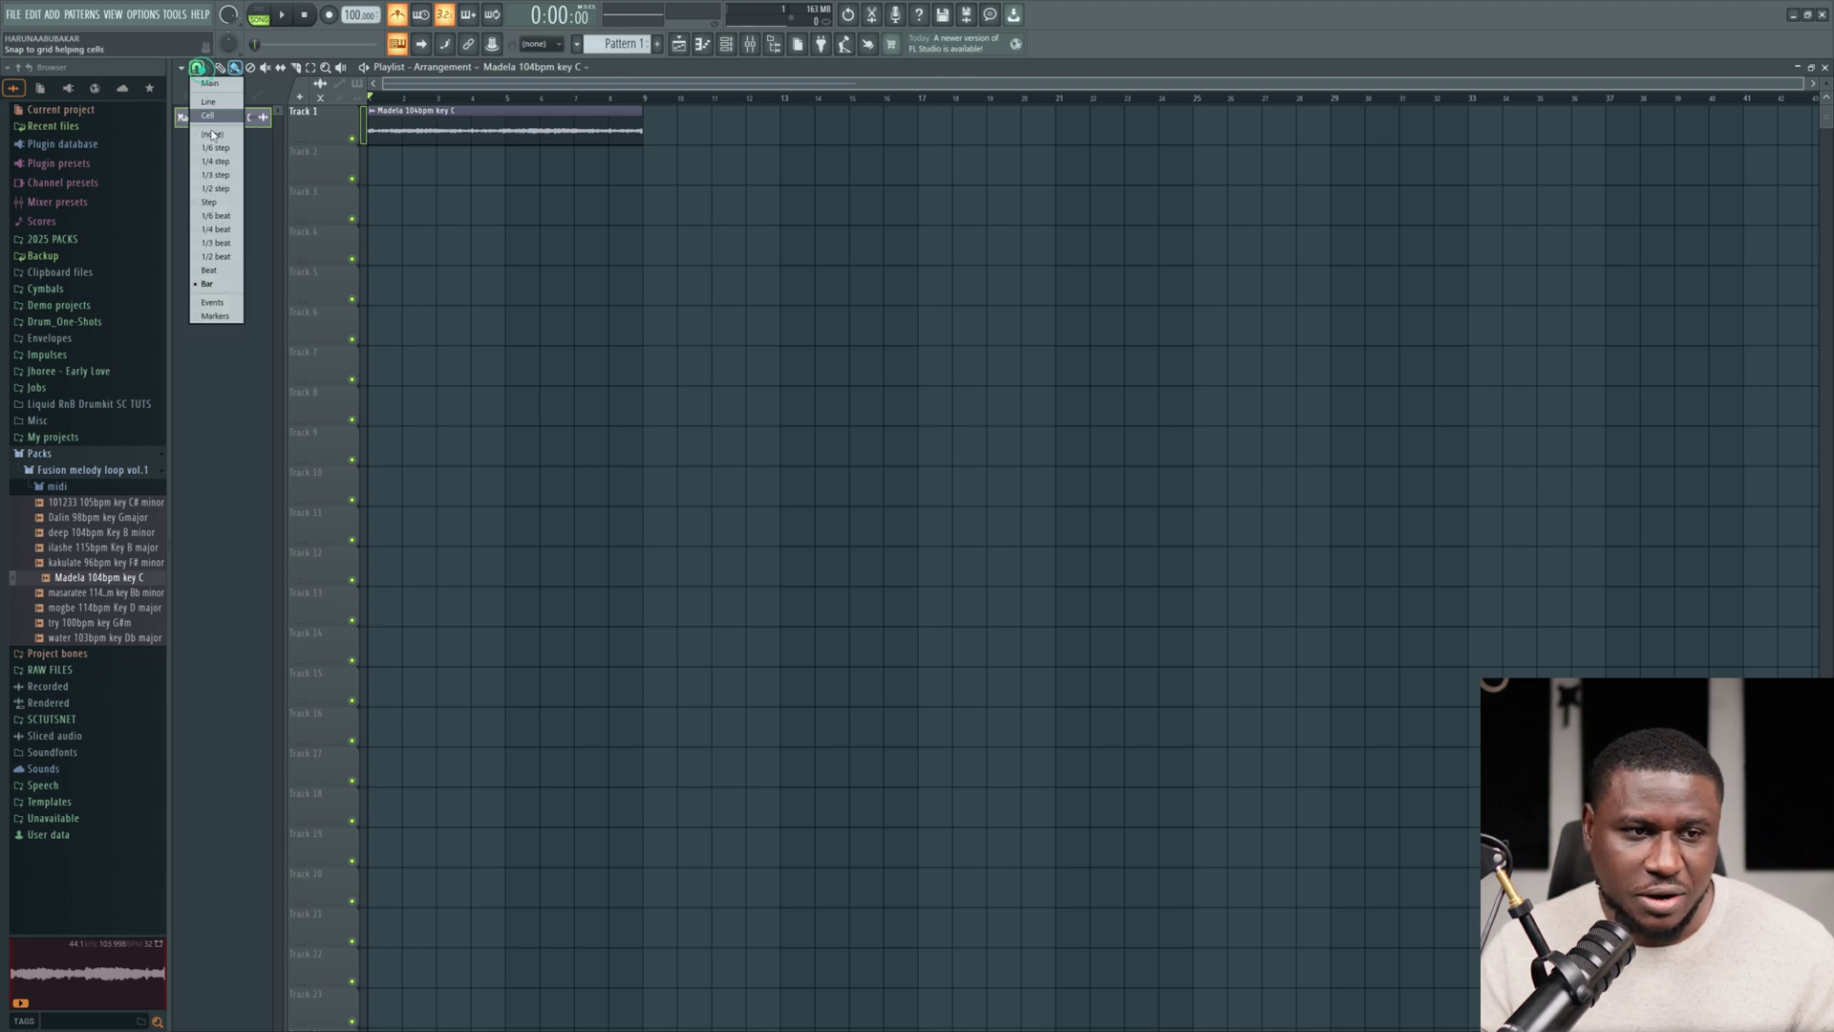
click(222, 290)
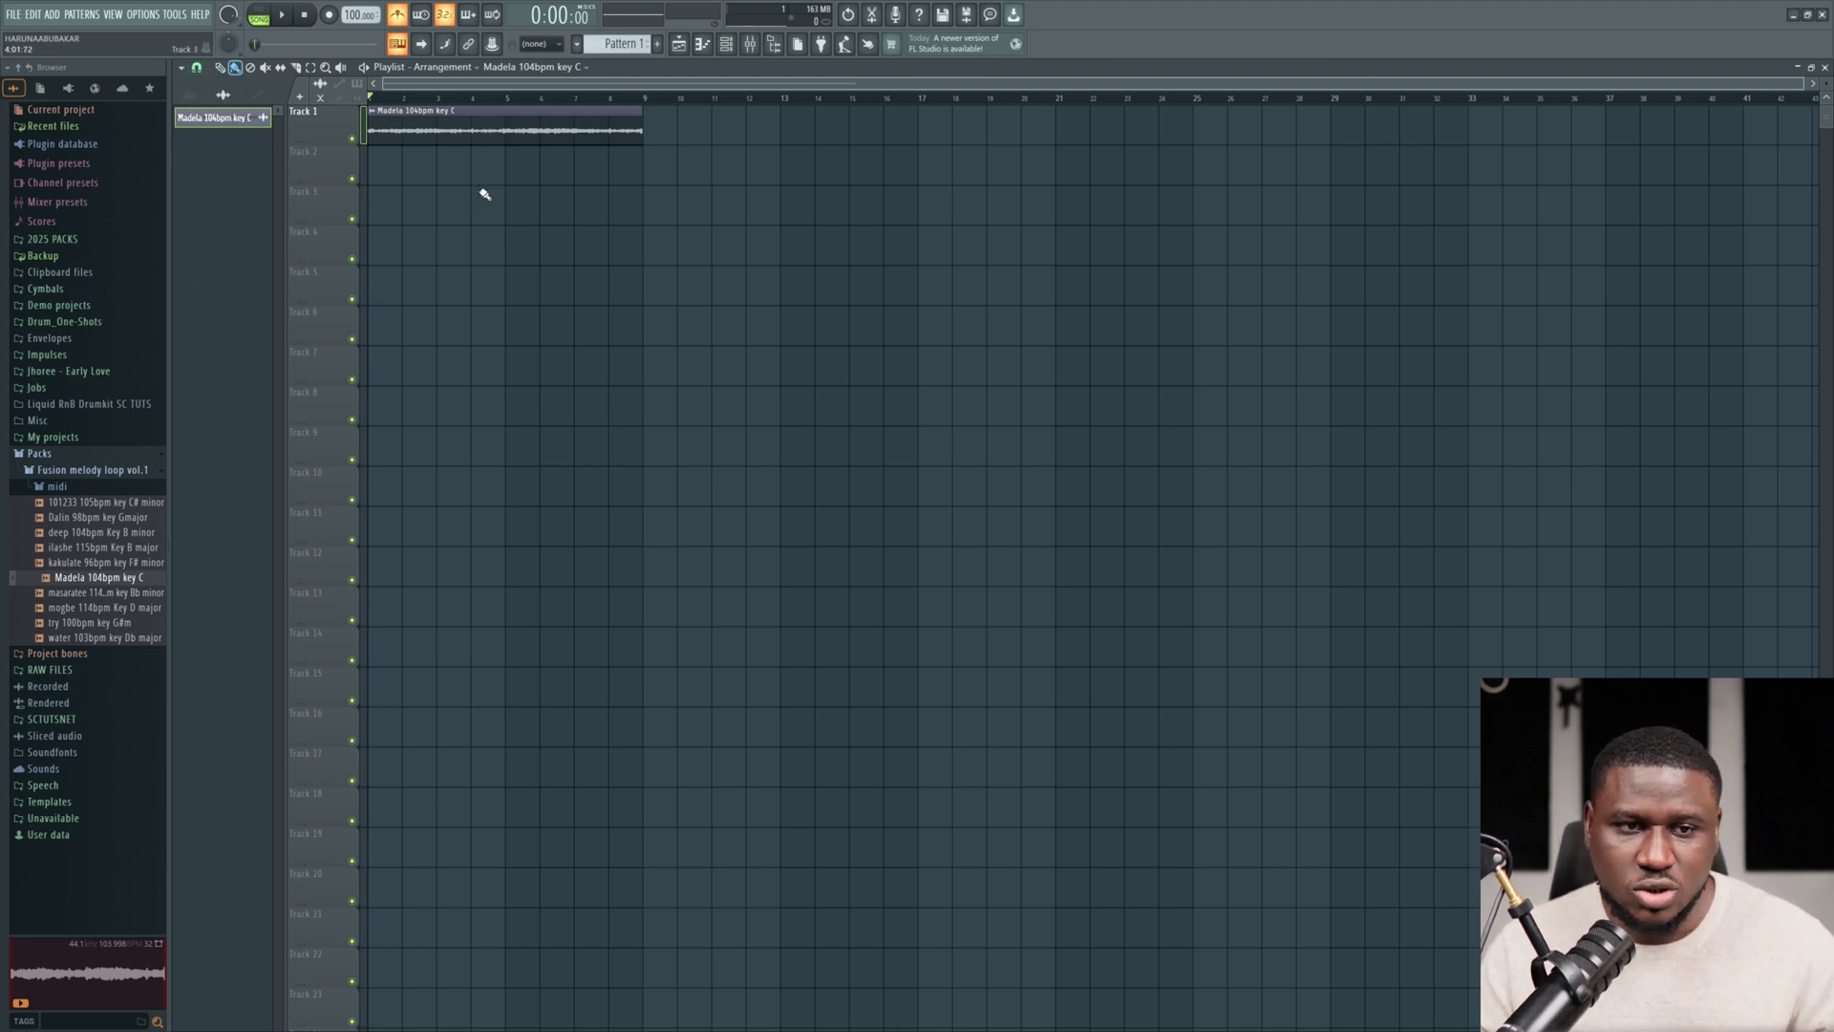
double_click(523, 125)
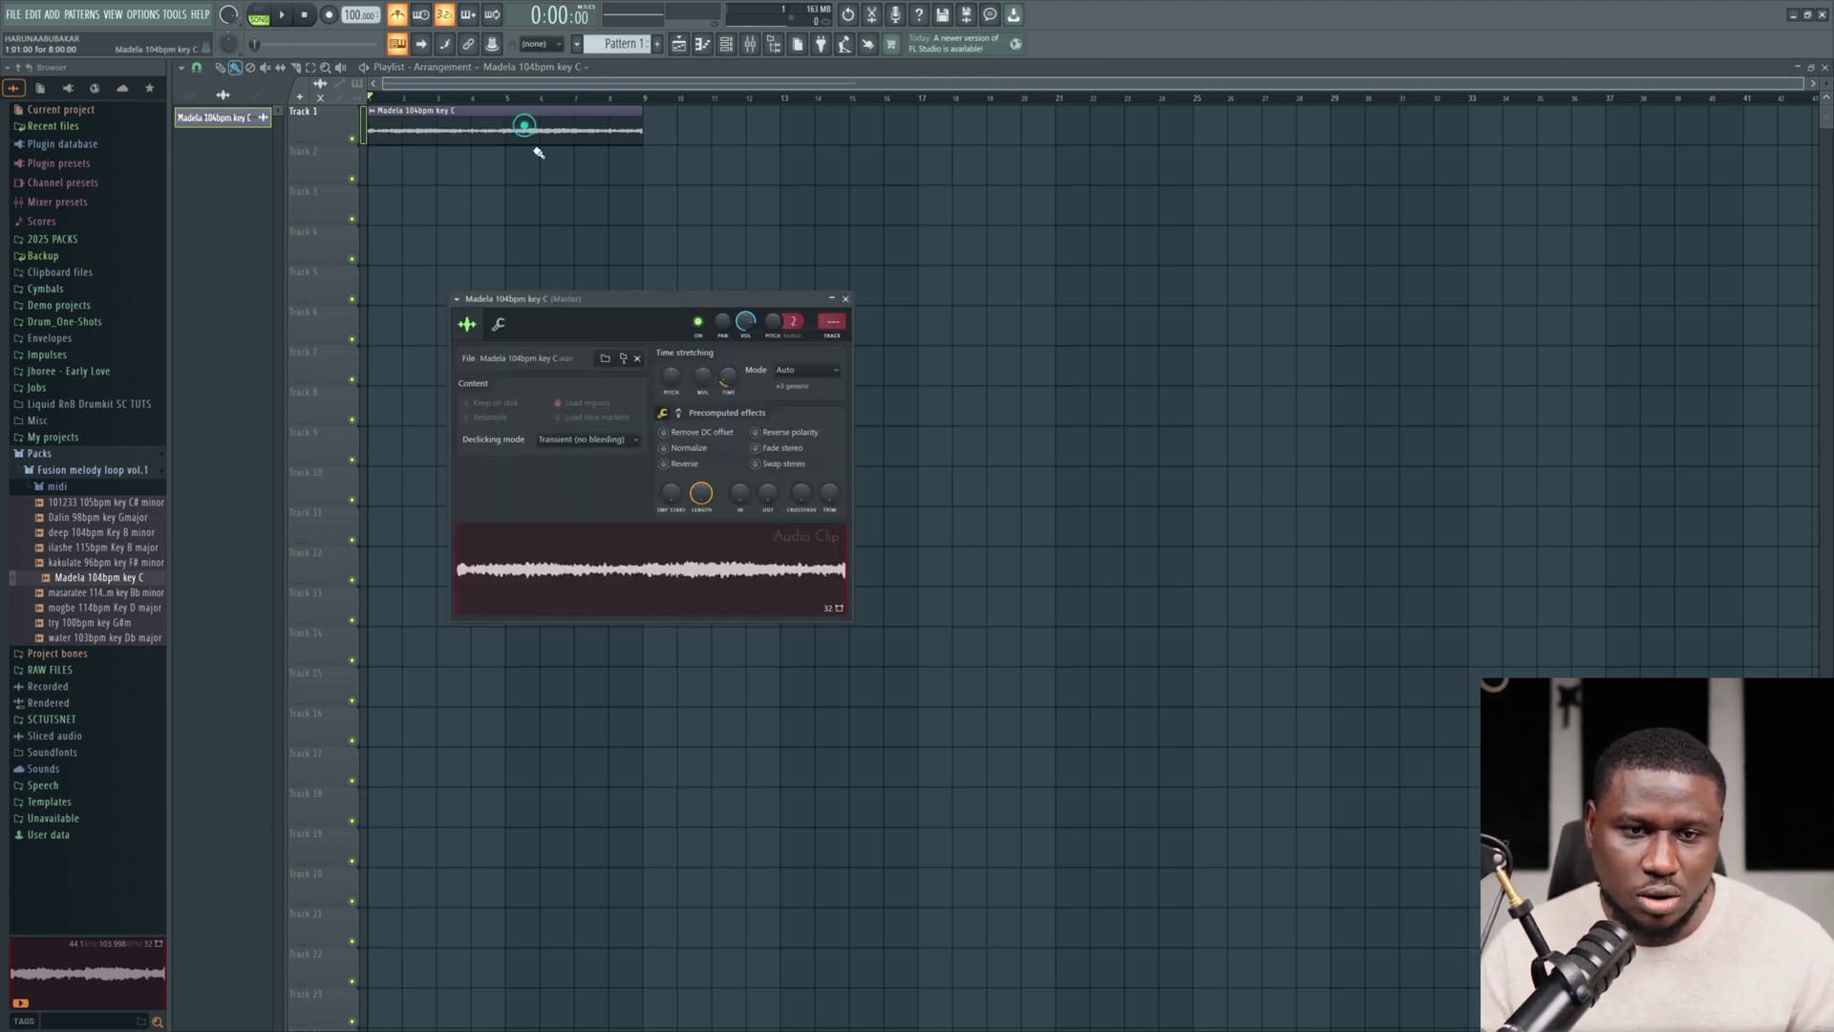
click(797, 373)
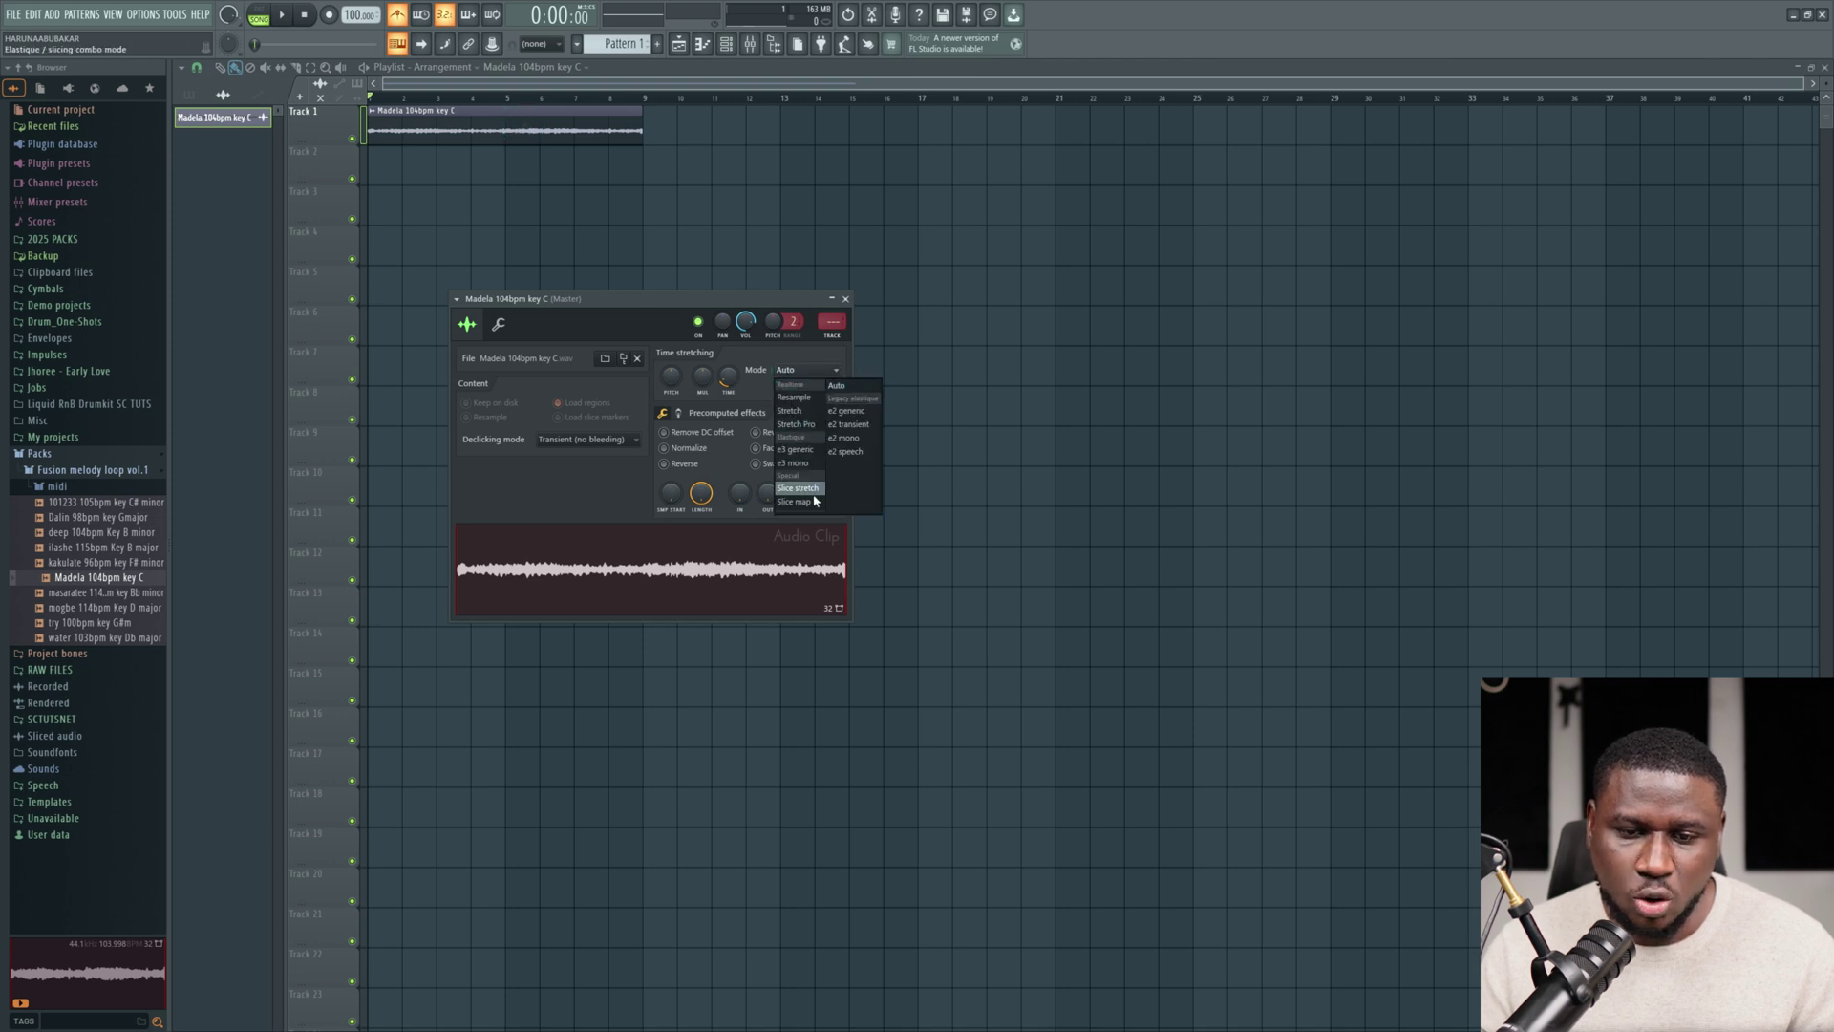
click(813, 411)
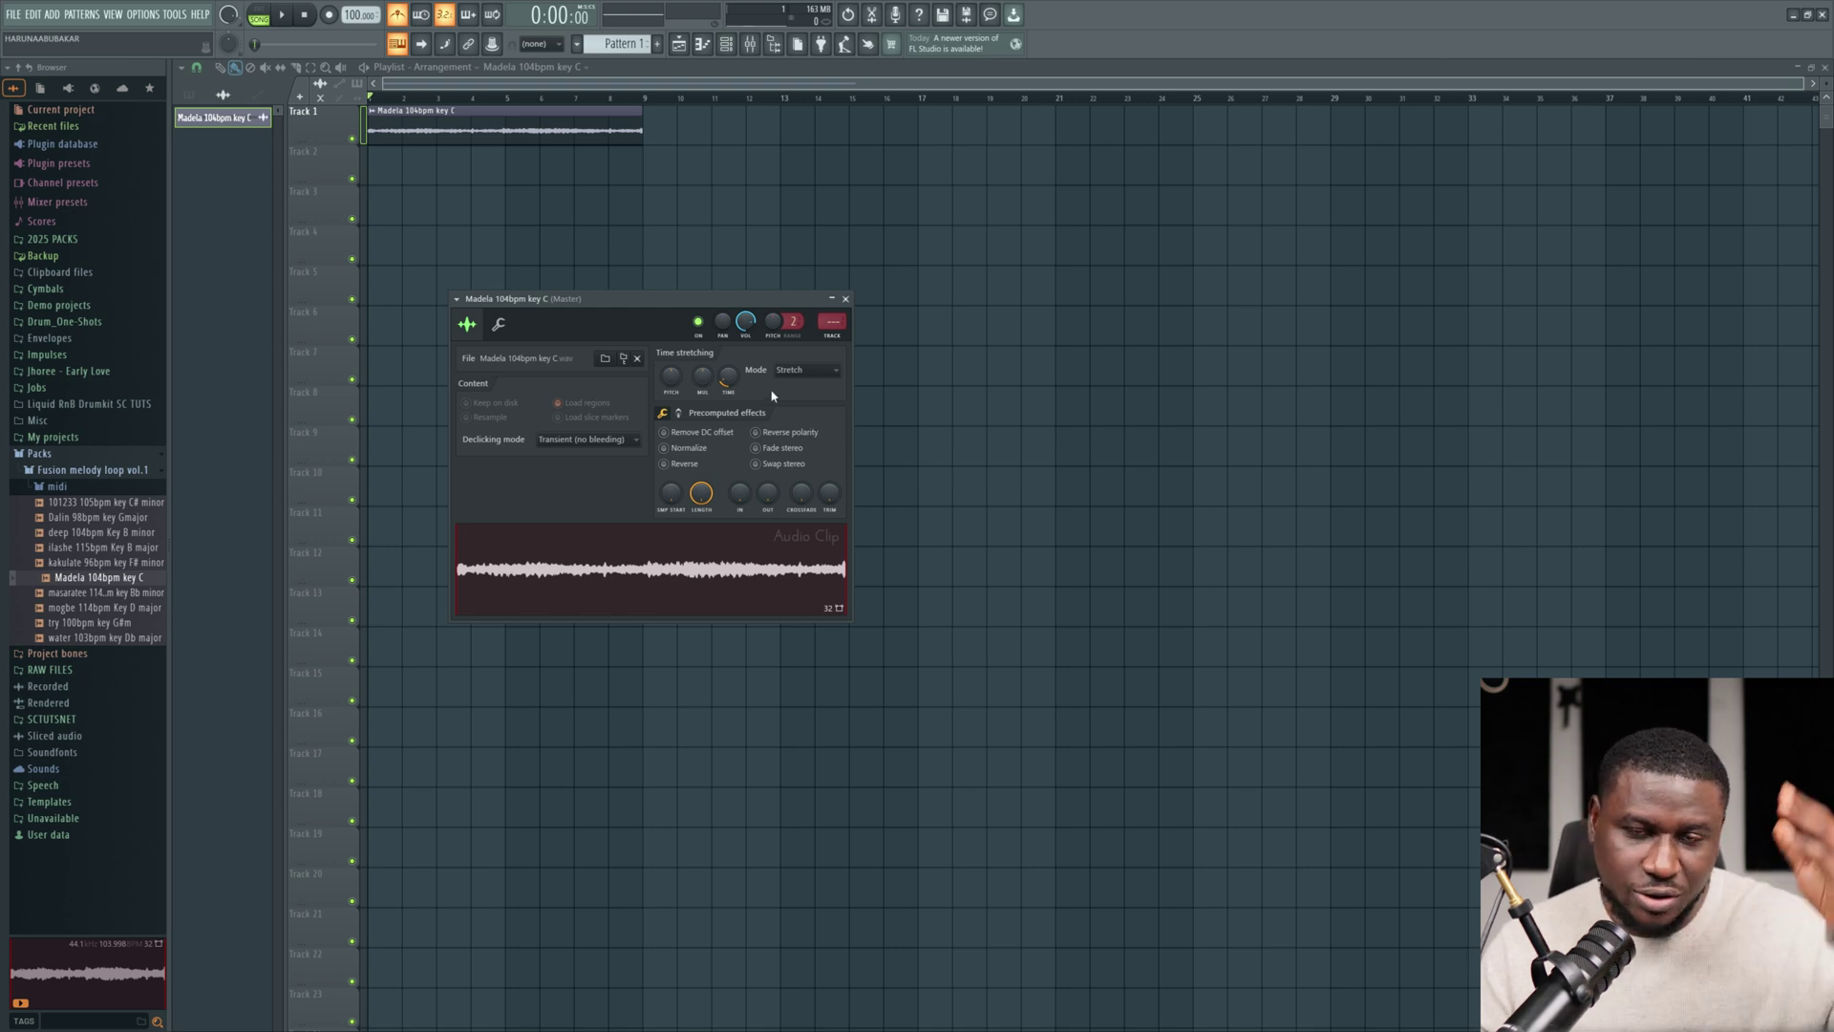
click(621, 240)
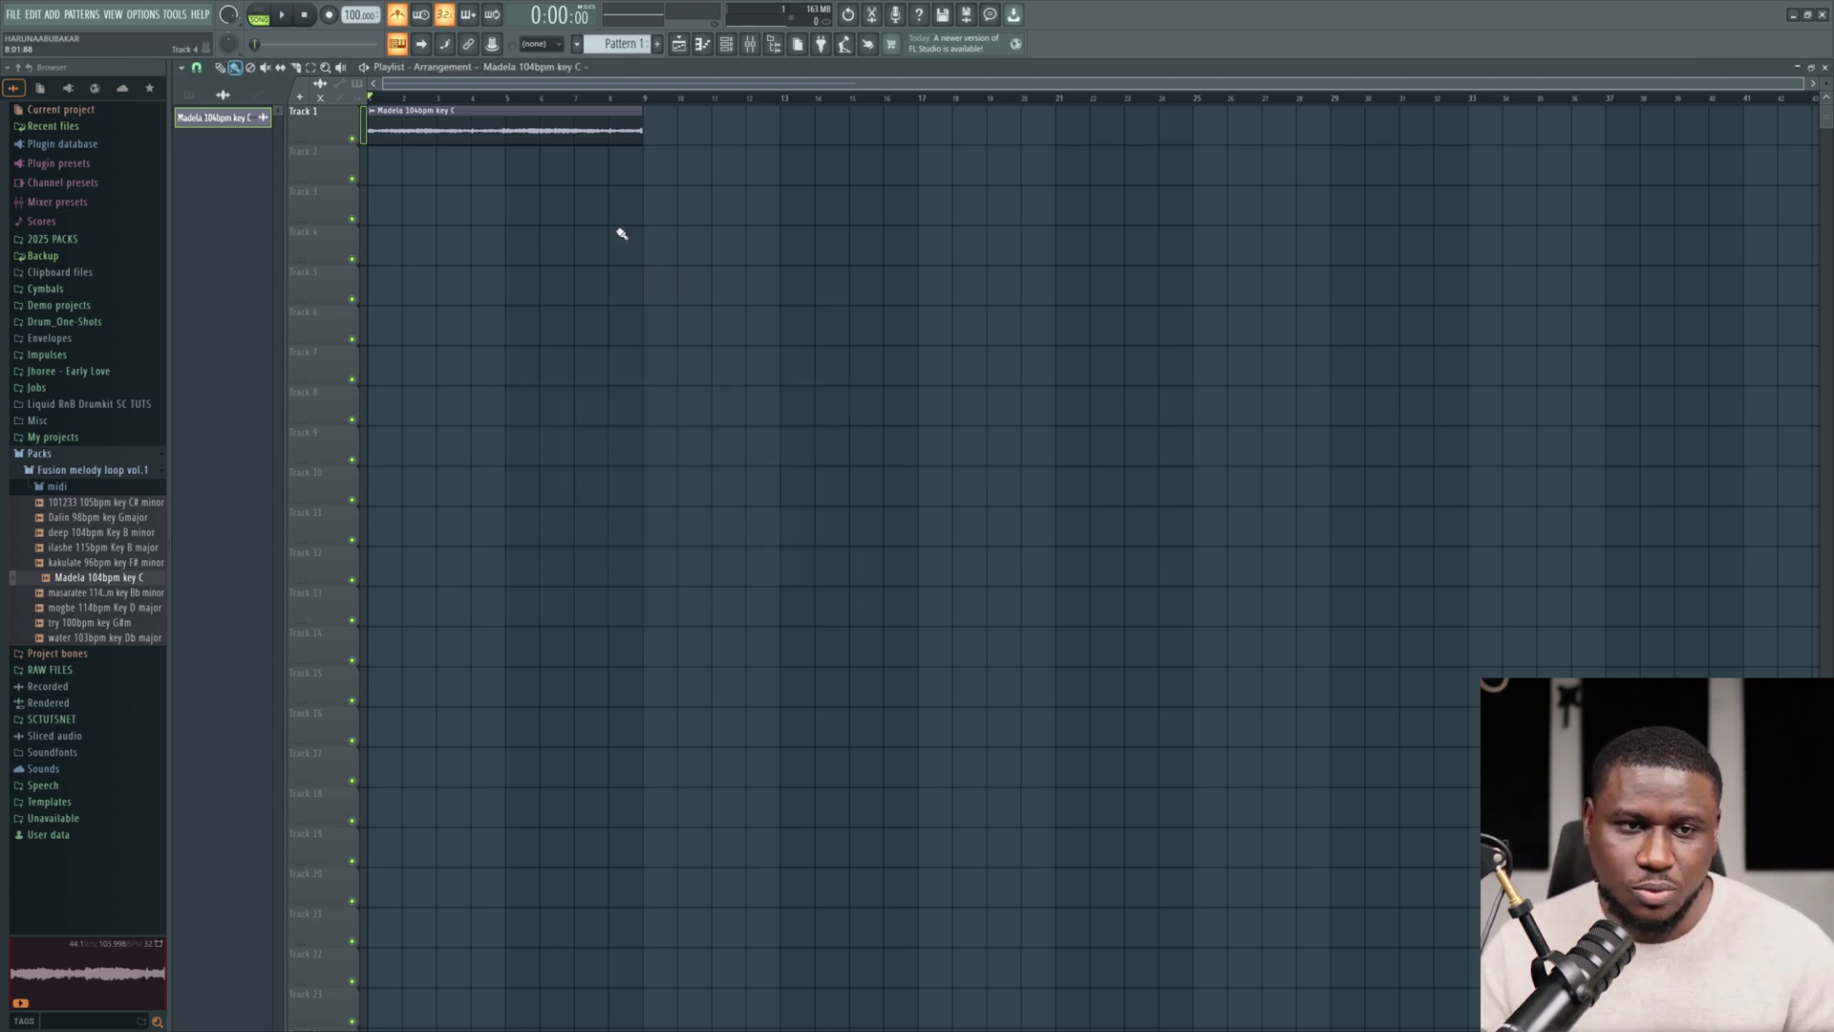
key(space)
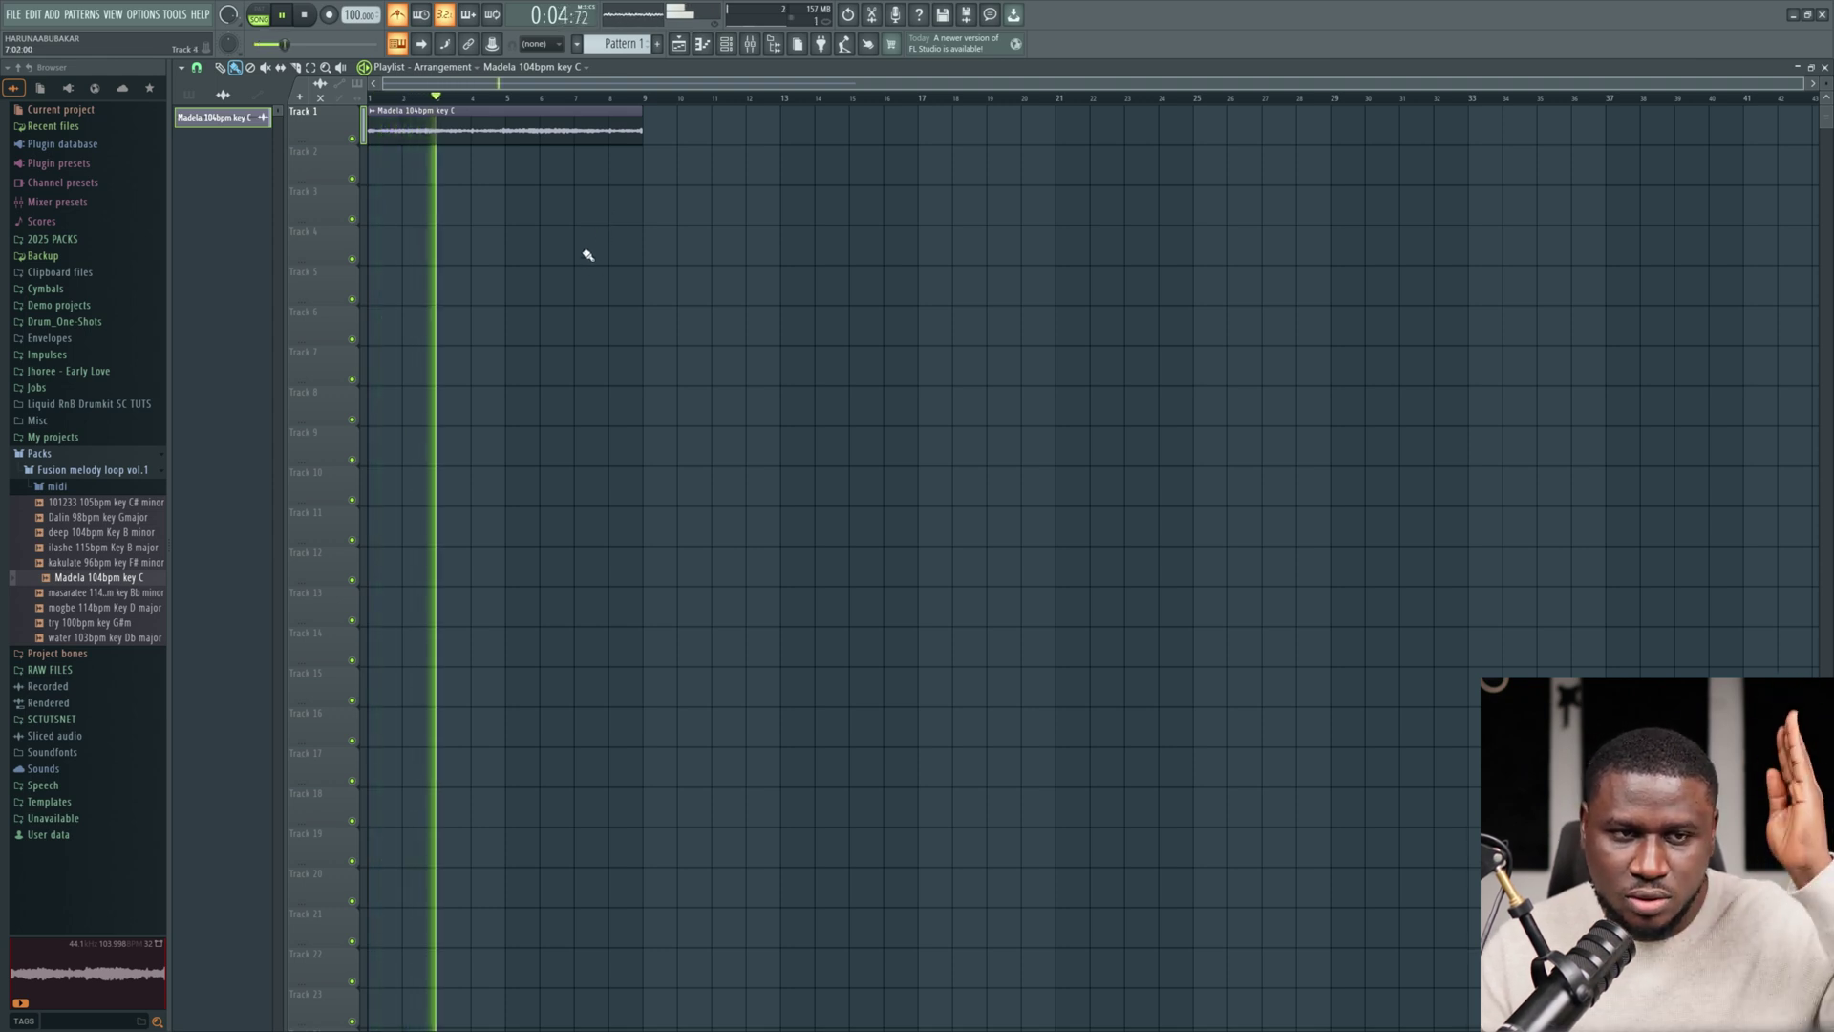
key(space)
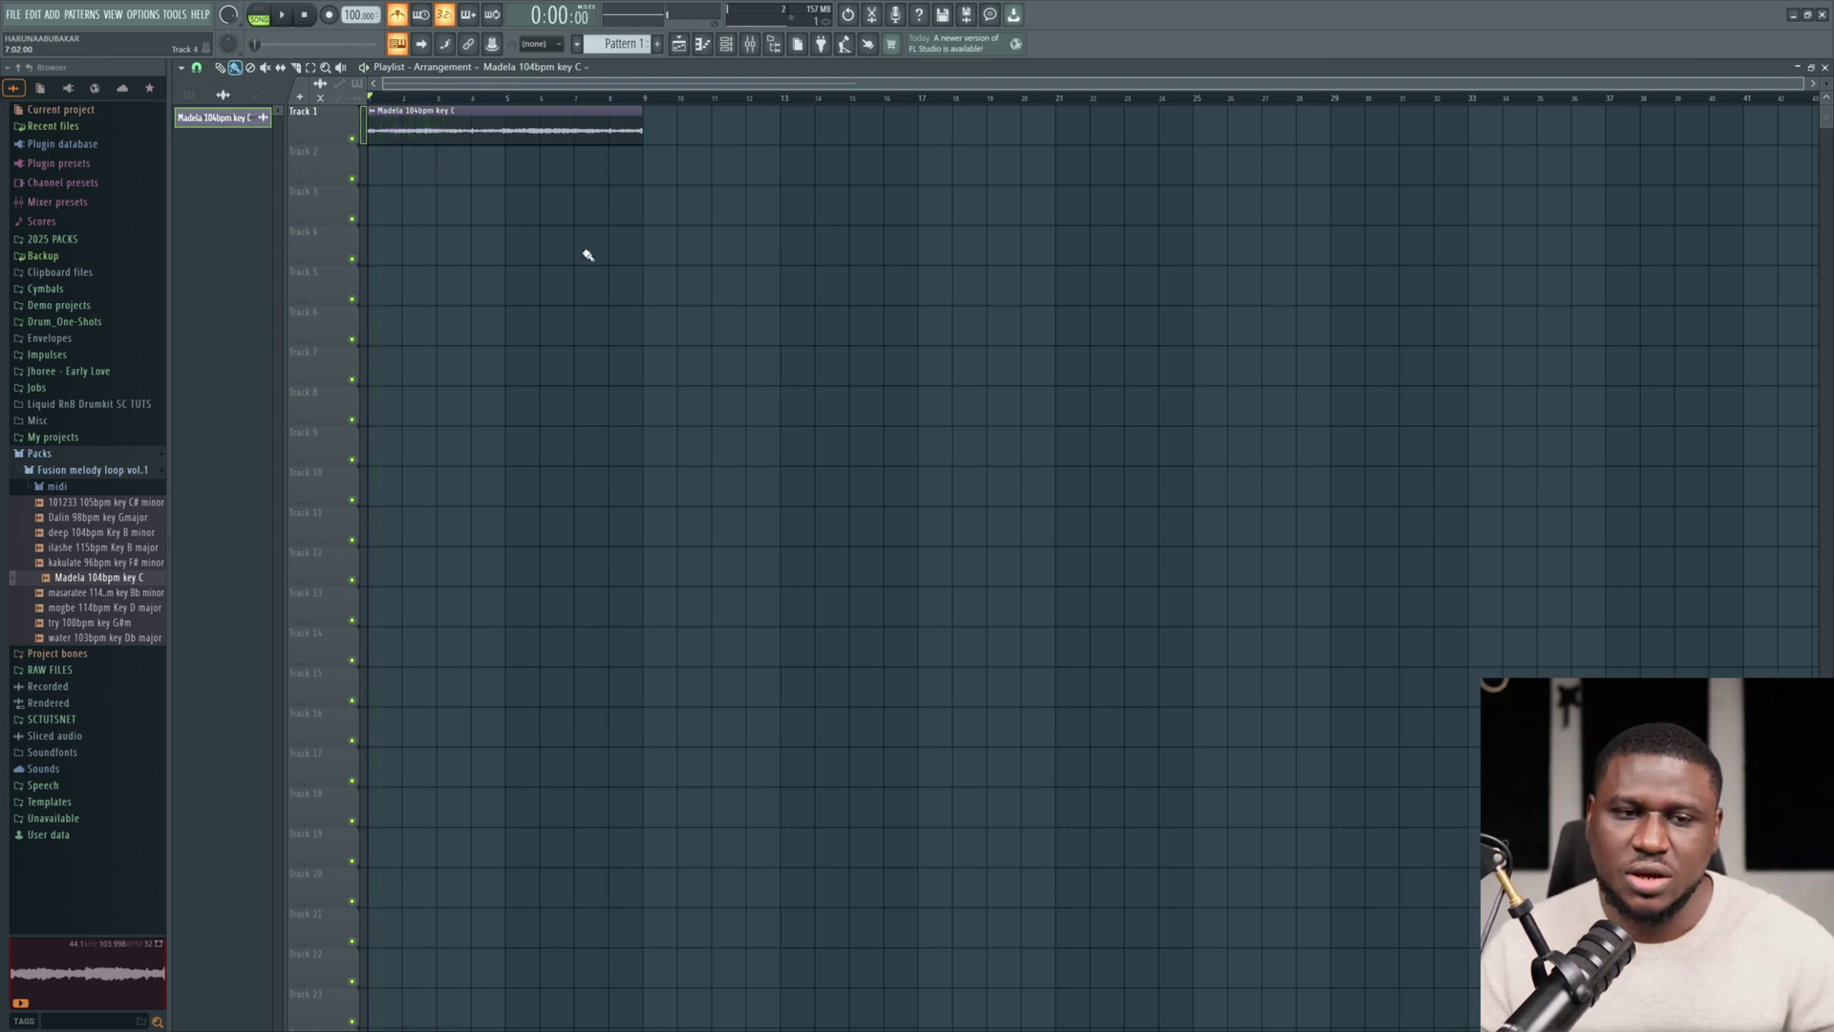
Show all channels in the Channel rack and add a Piano V2 instrument channel.
double_click(524, 121)
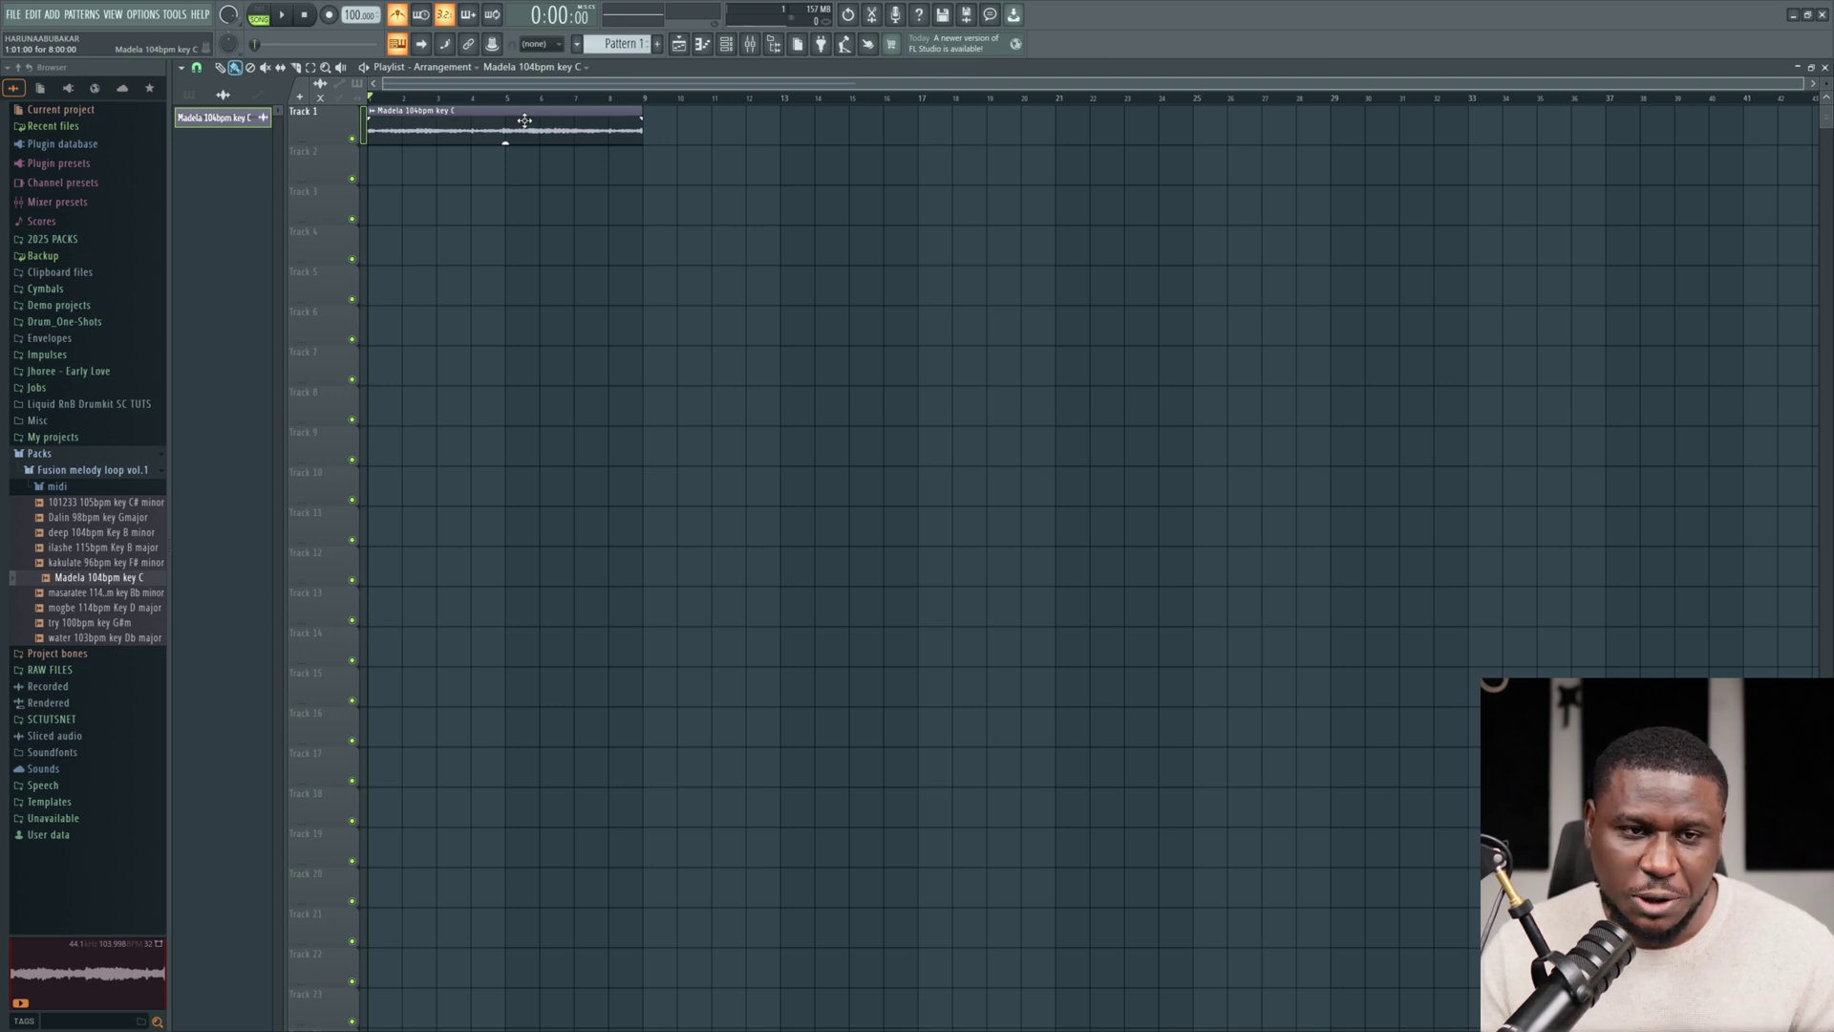
click(703, 44)
click(691, 236)
click(700, 251)
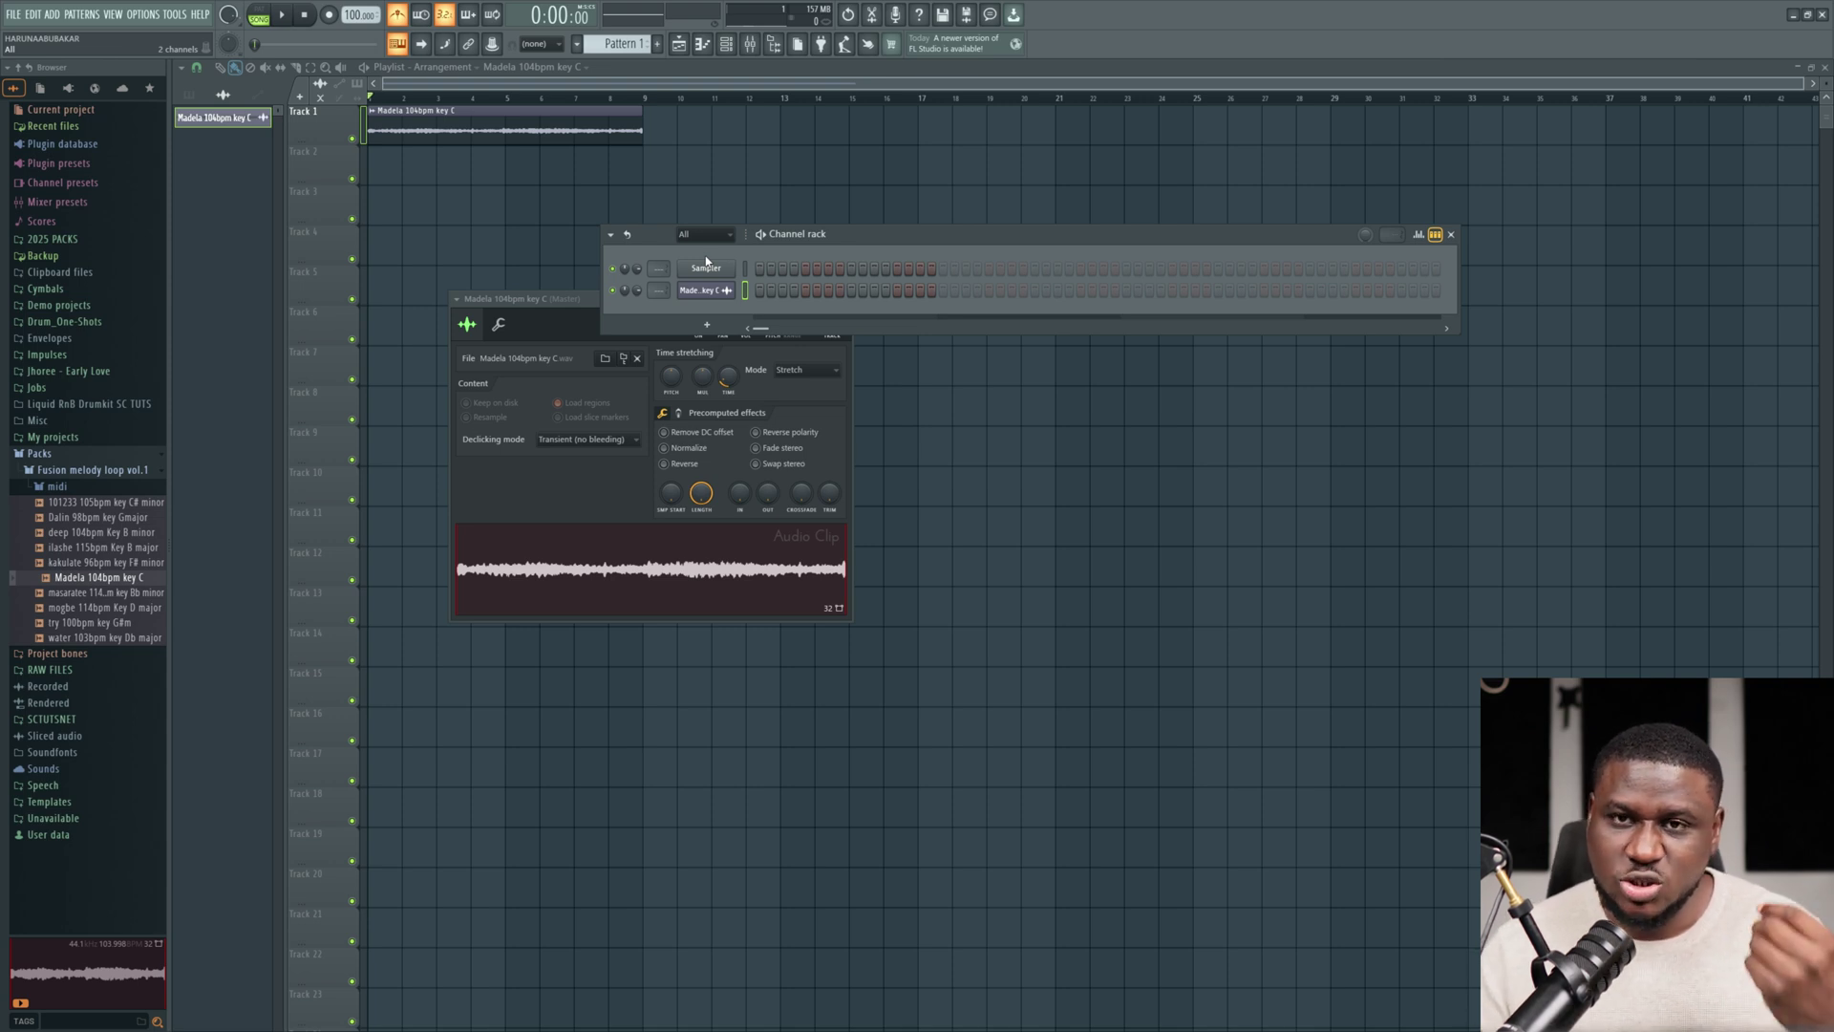
click(710, 325)
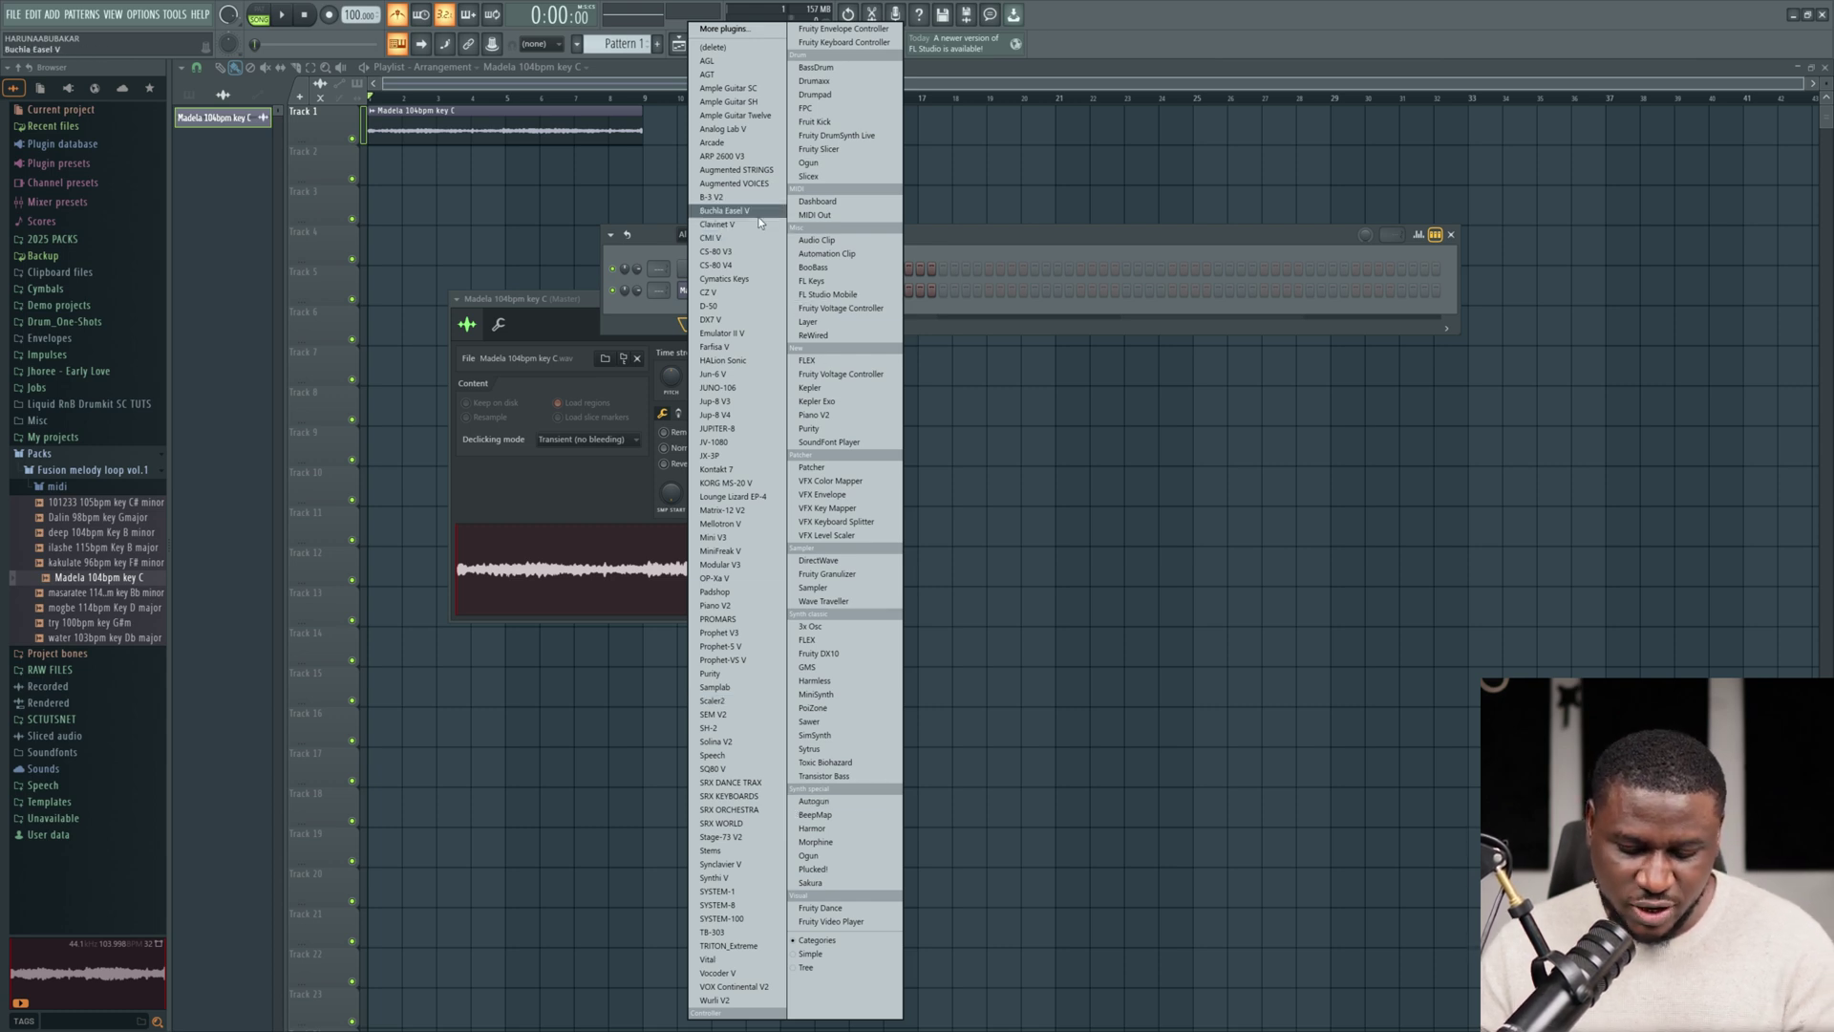
key(p)
key(p)
key(Return)
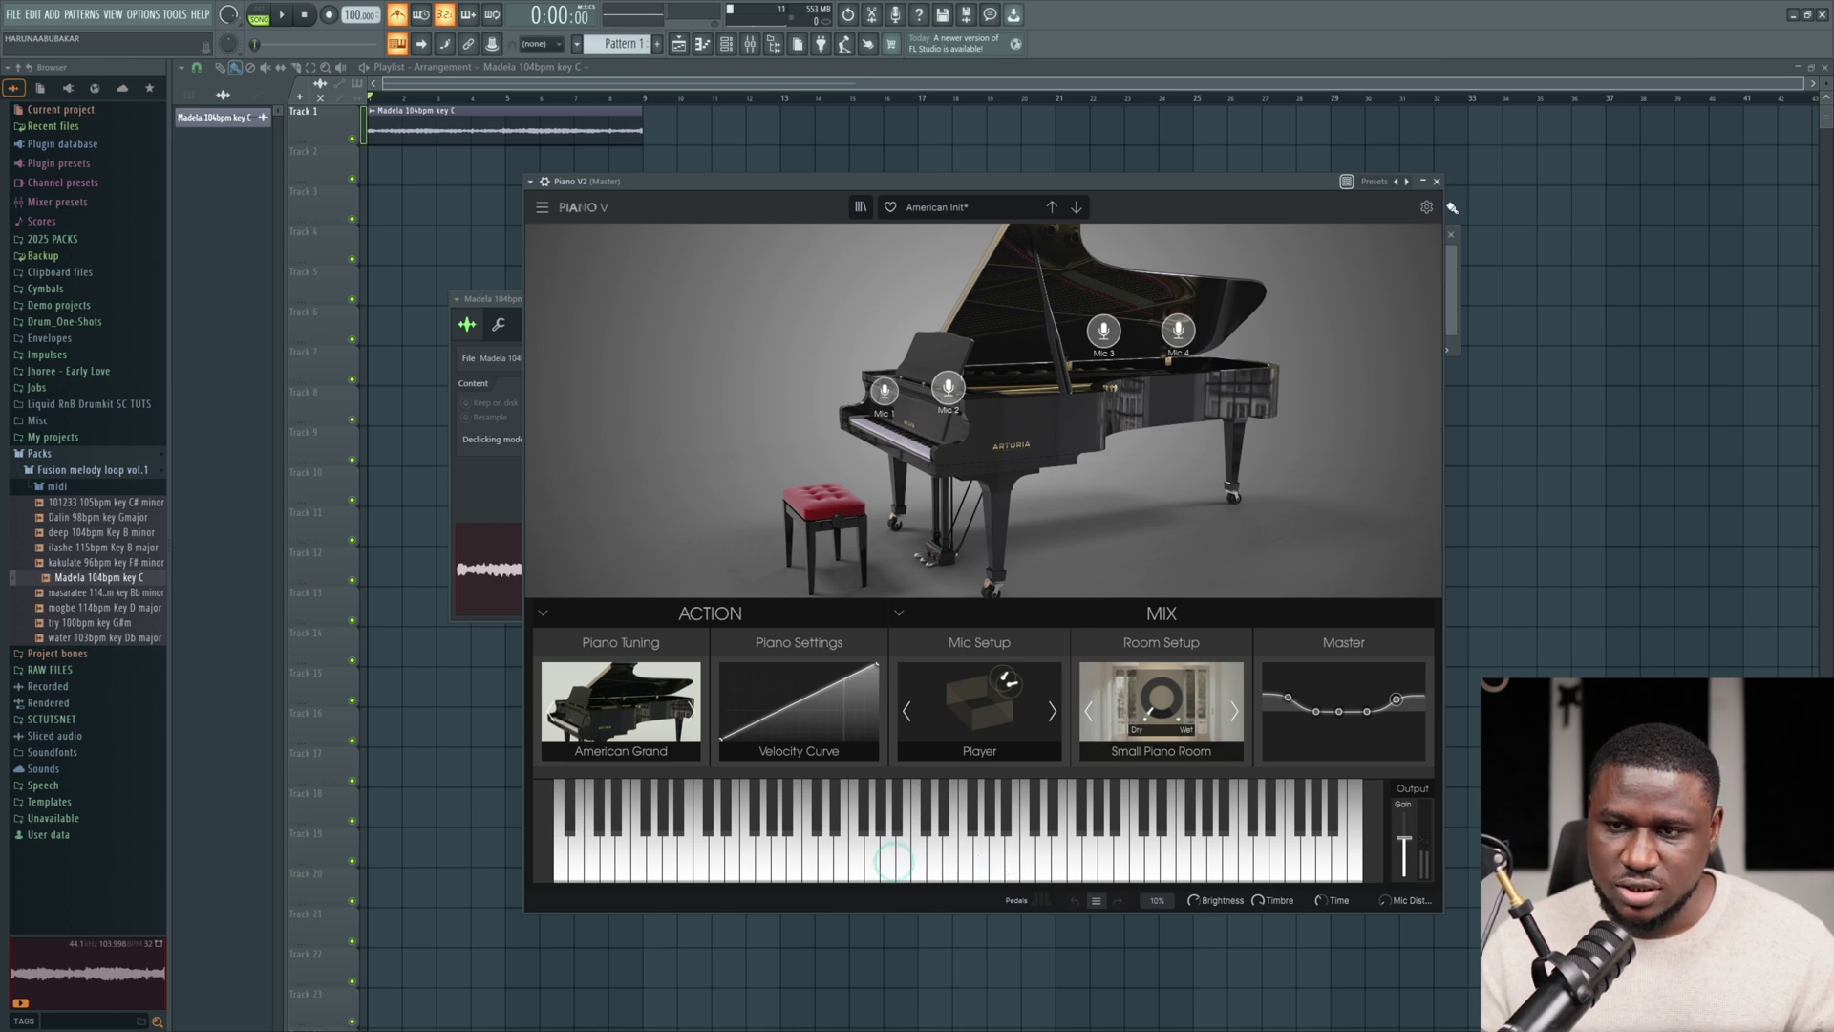
click(1436, 181)
Place Pattern 1 at bar 1 of Track 2 and bring the Channel rack forward.
click(618, 44)
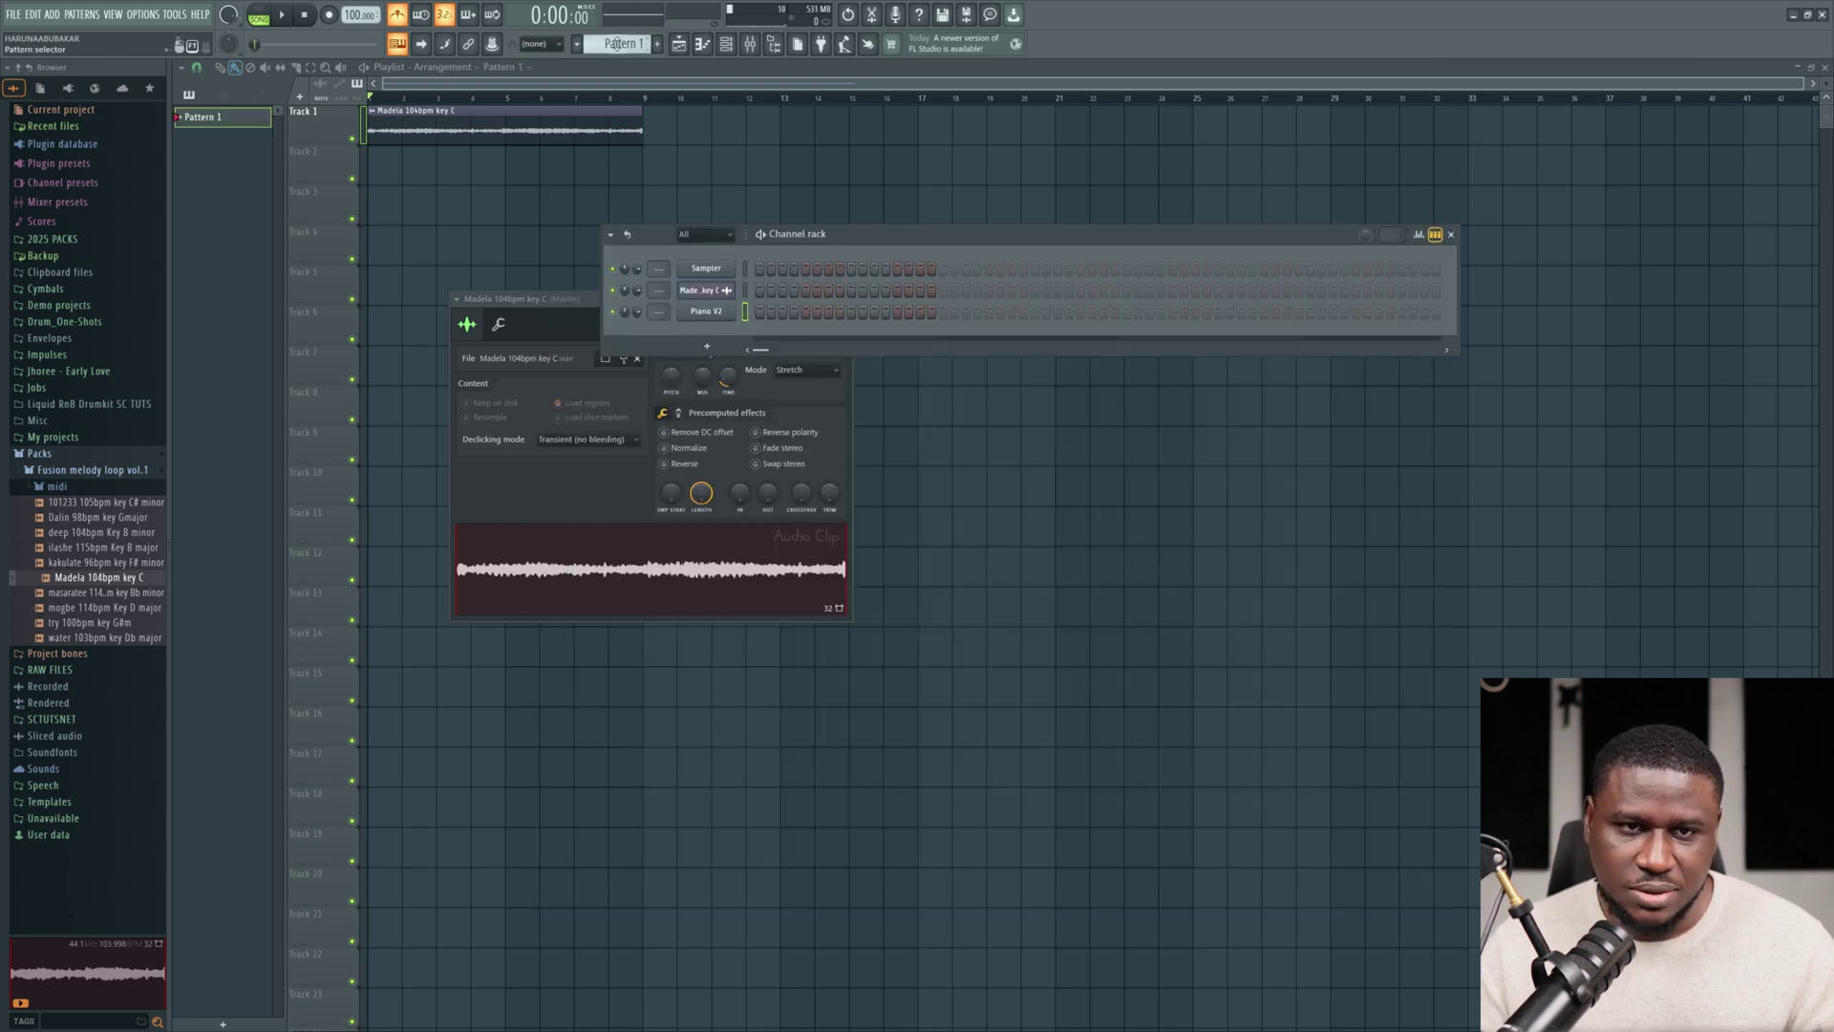
click(375, 176)
key(F6)
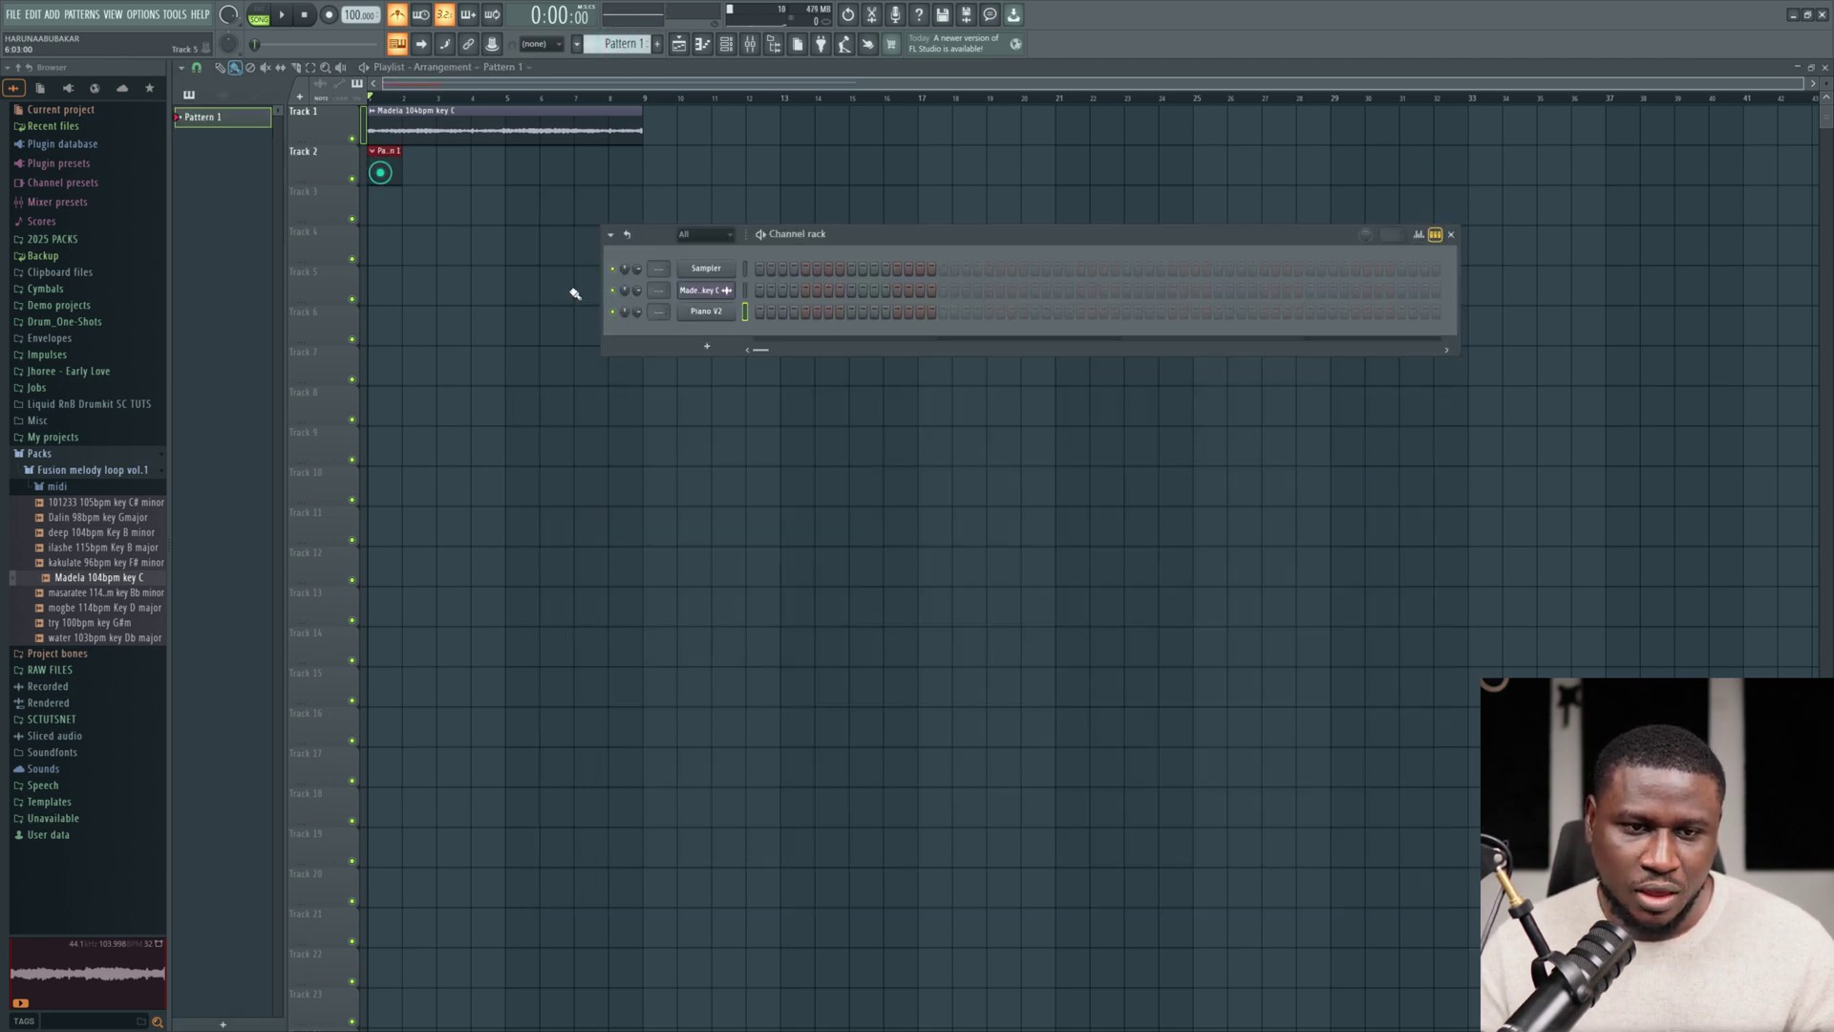
Open Piano V2's piano roll and pull up the Madela loop's Chordify chords page.
right_click(732, 309)
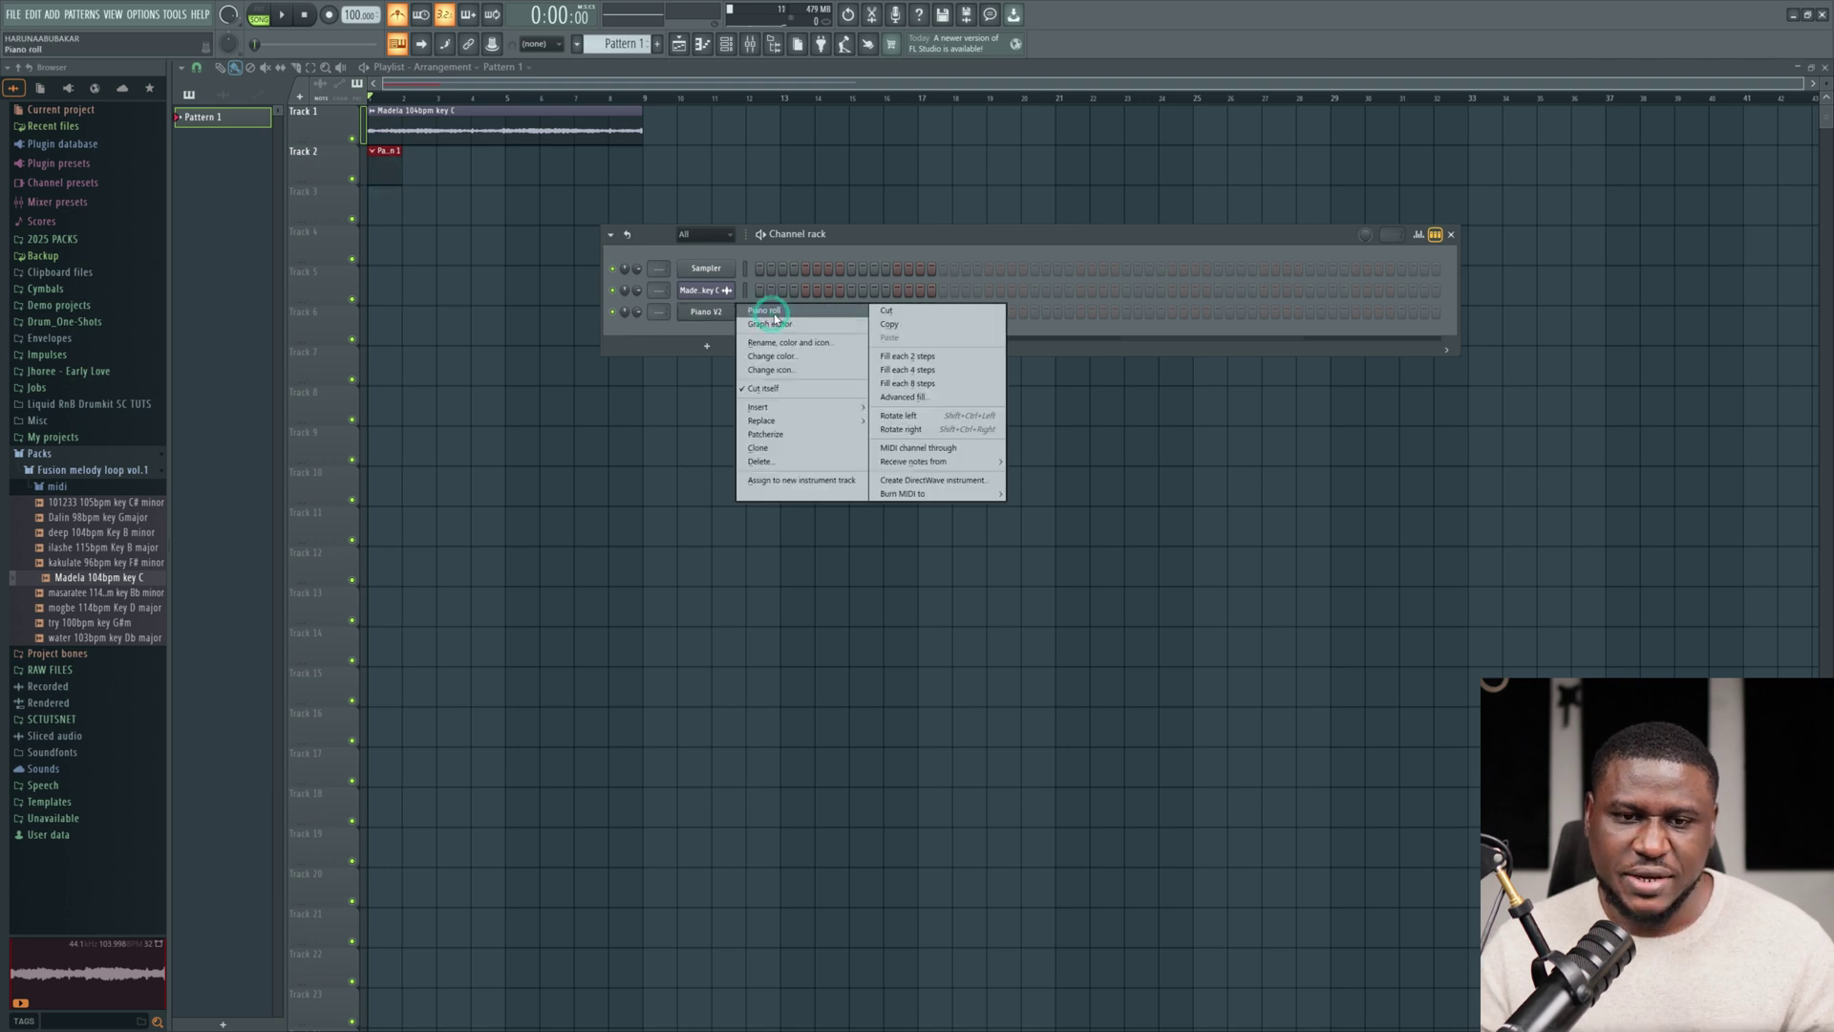
click(770, 313)
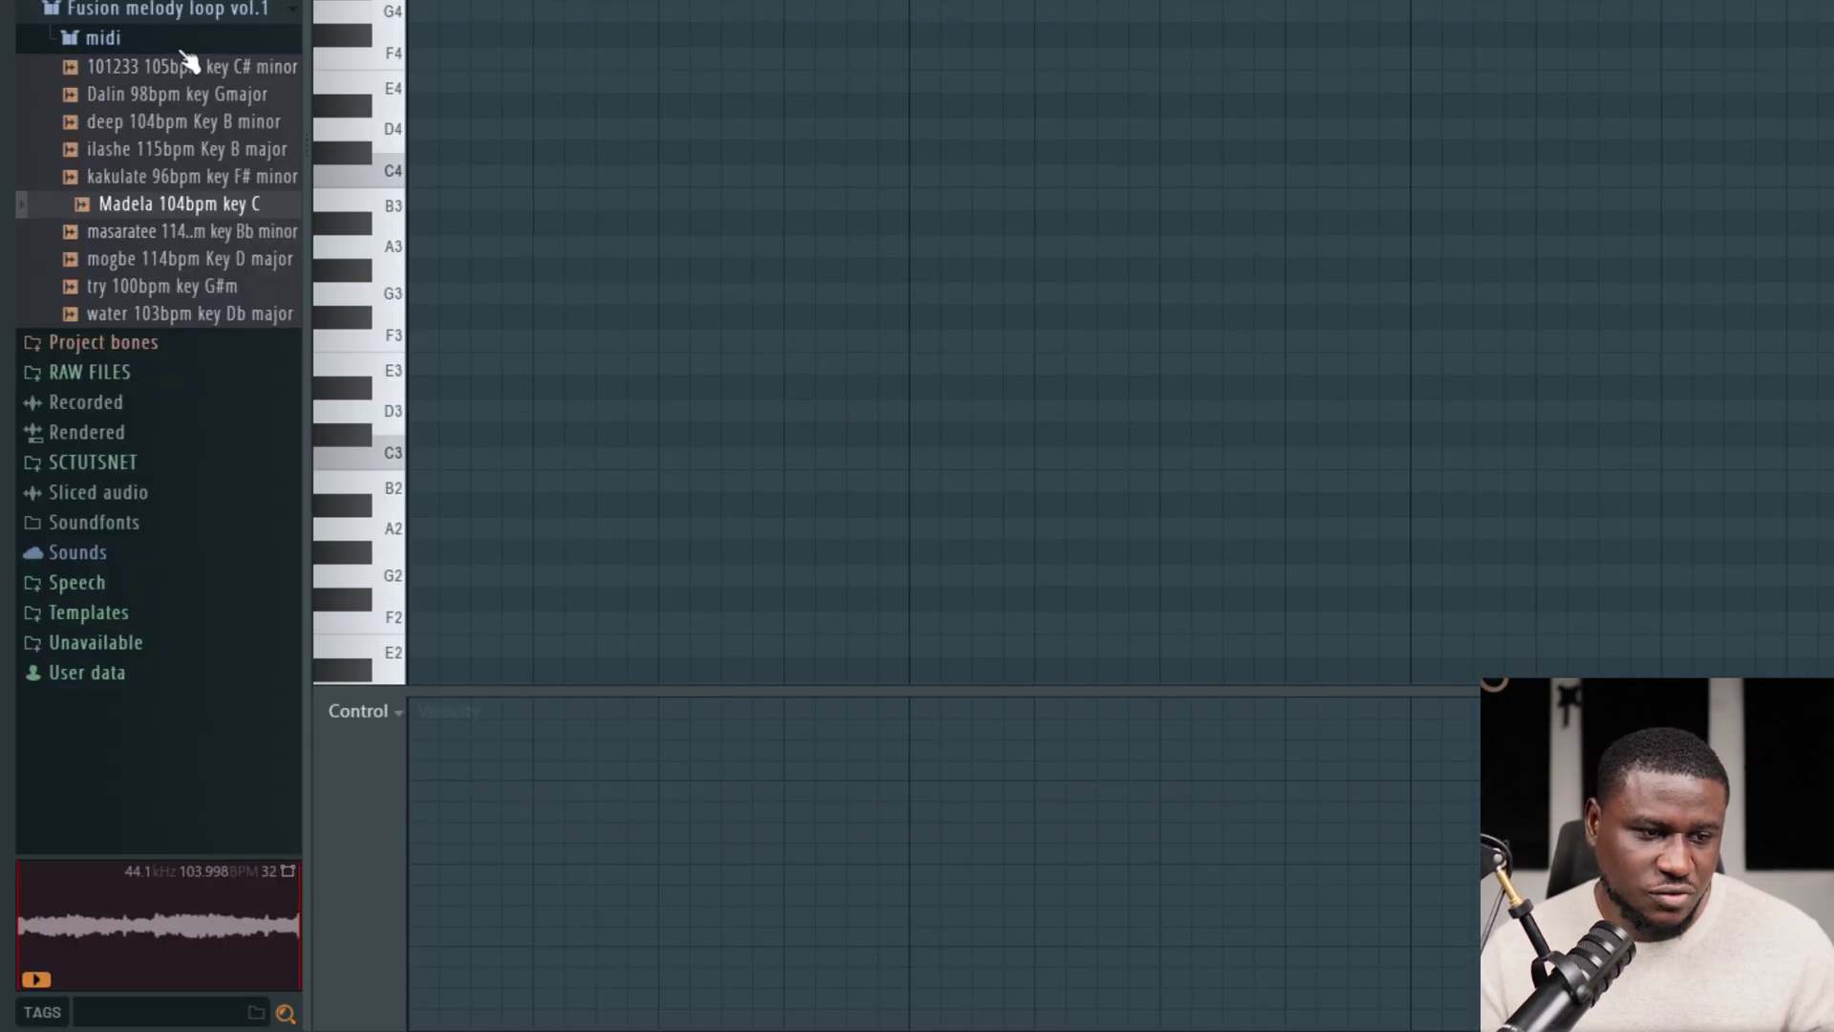
click(176, 39)
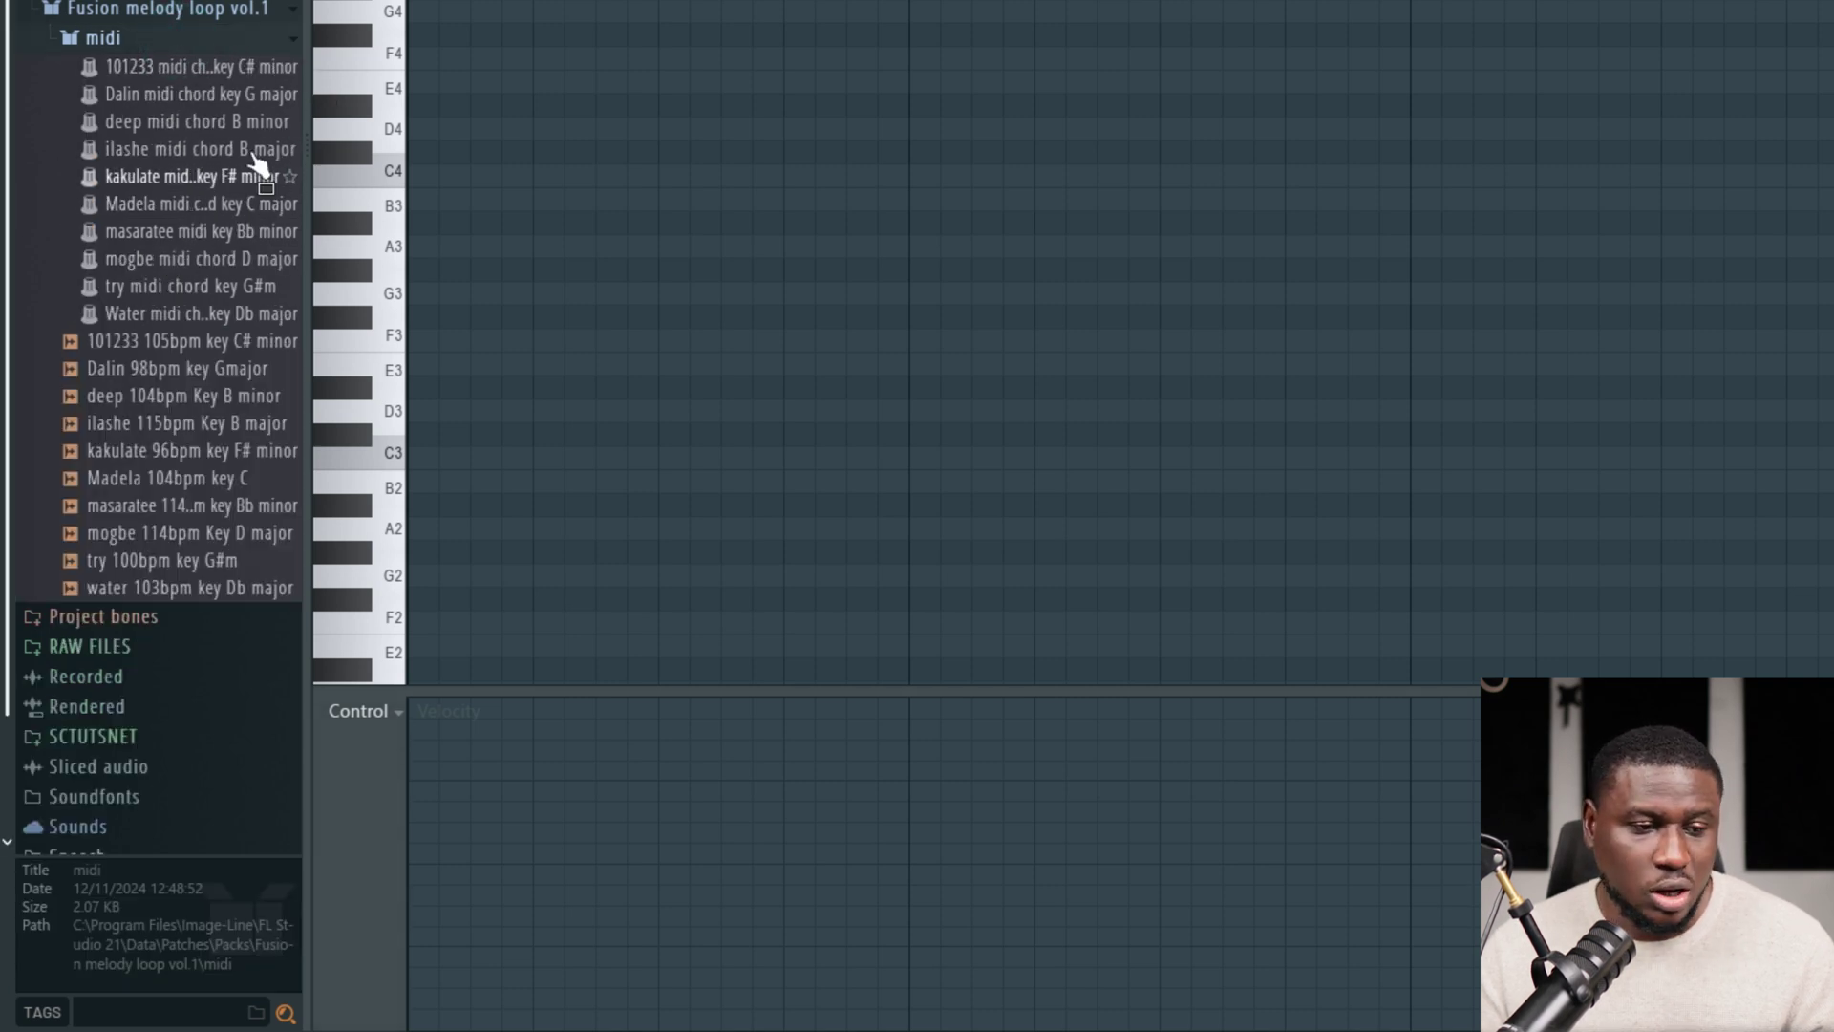
click(201, 40)
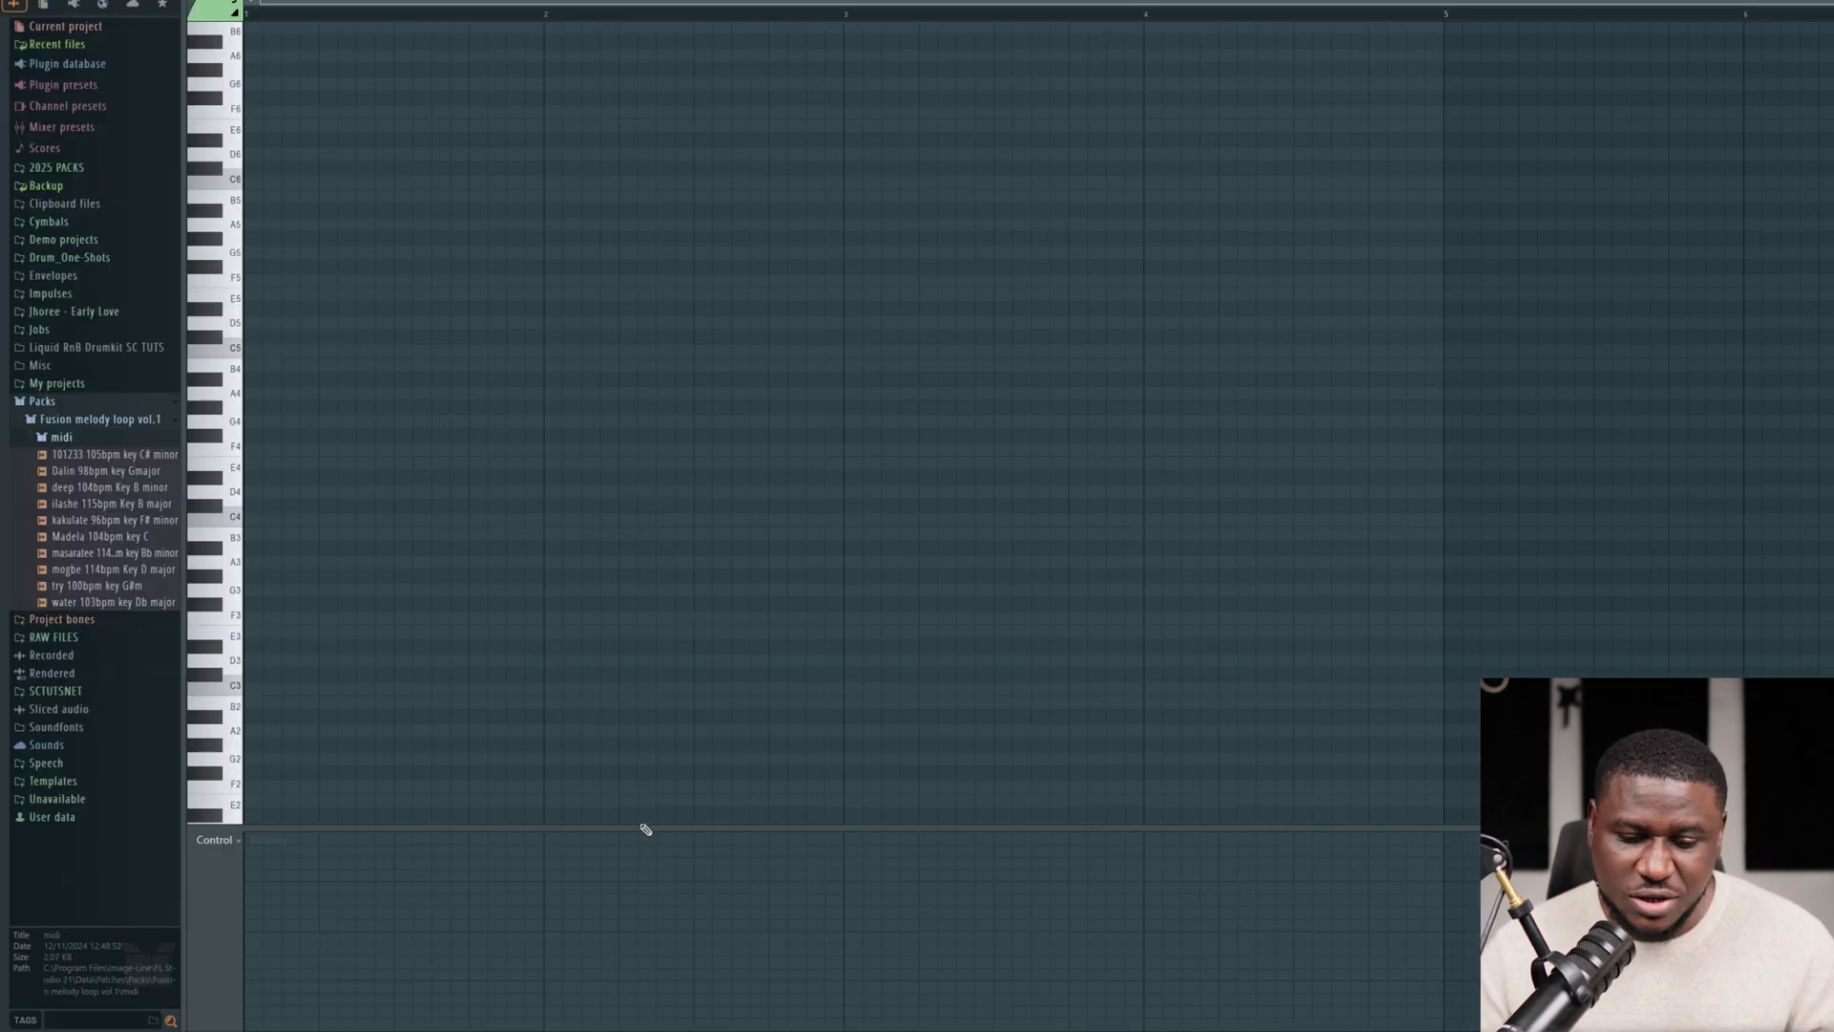
click(647, 1009)
click(869, 1006)
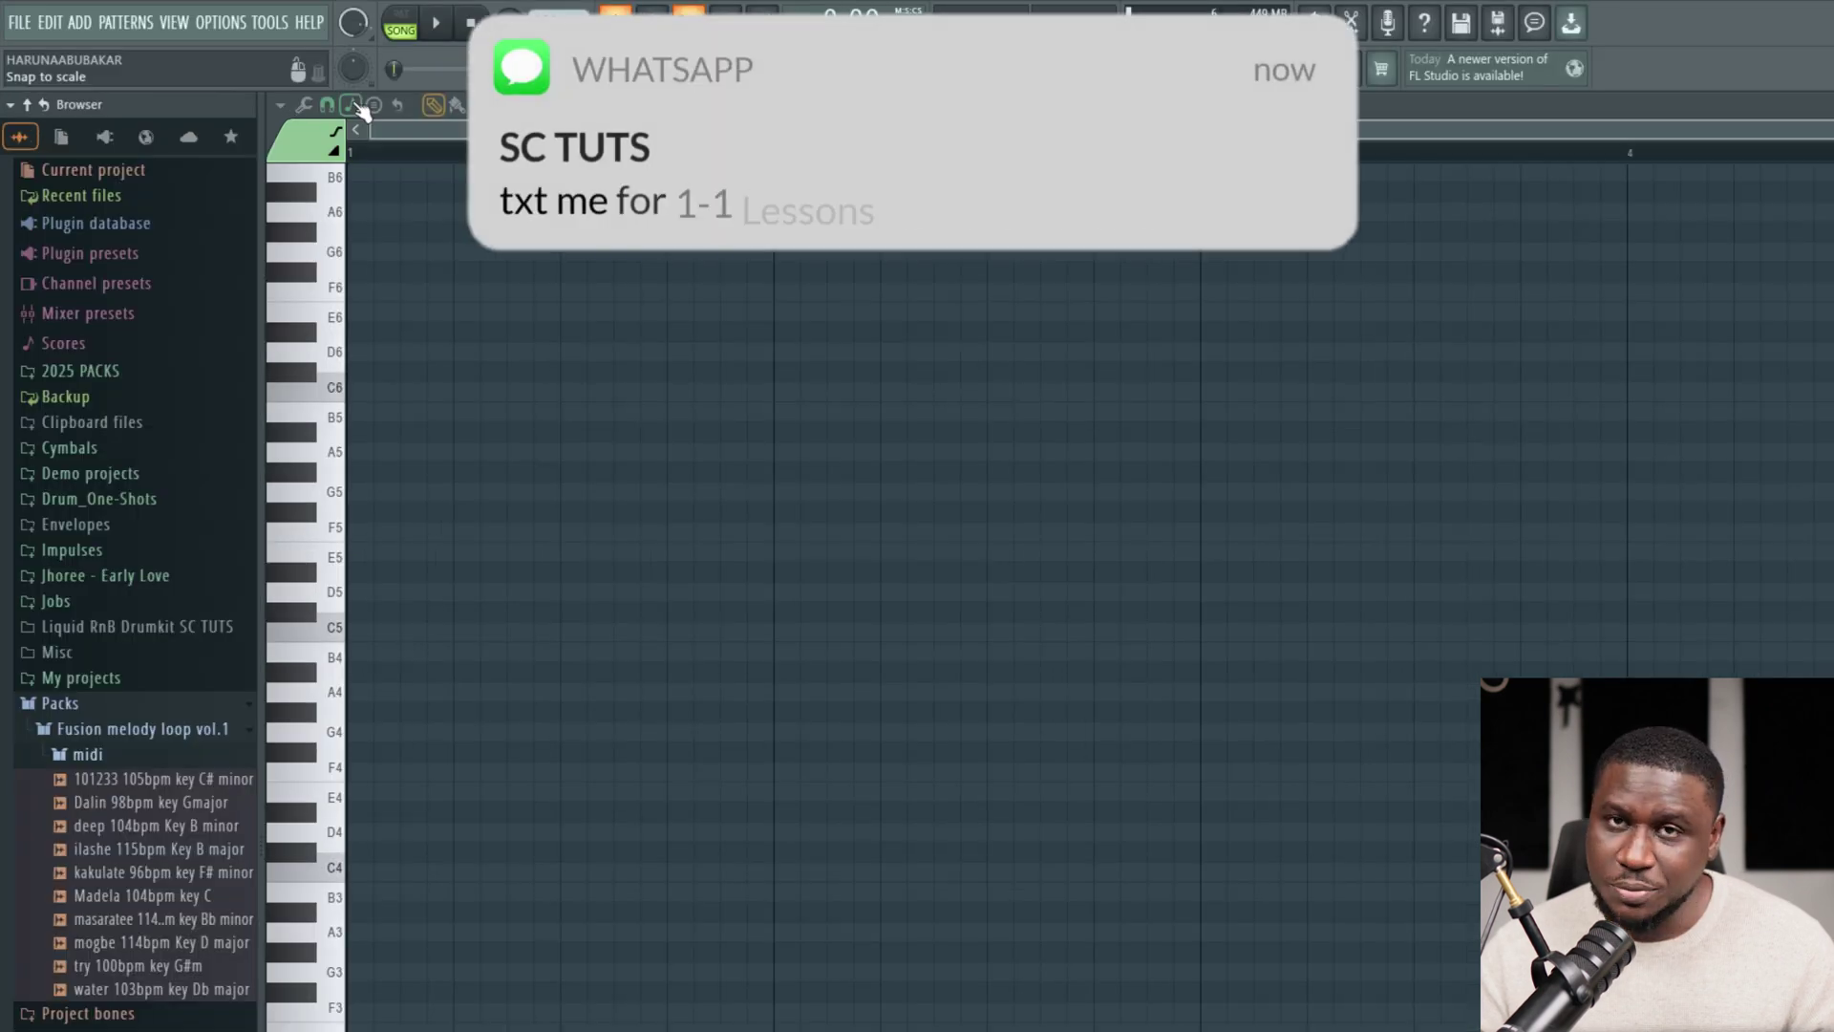
Set the piano roll scale to Major (Ionian) with root note C.
click(352, 105)
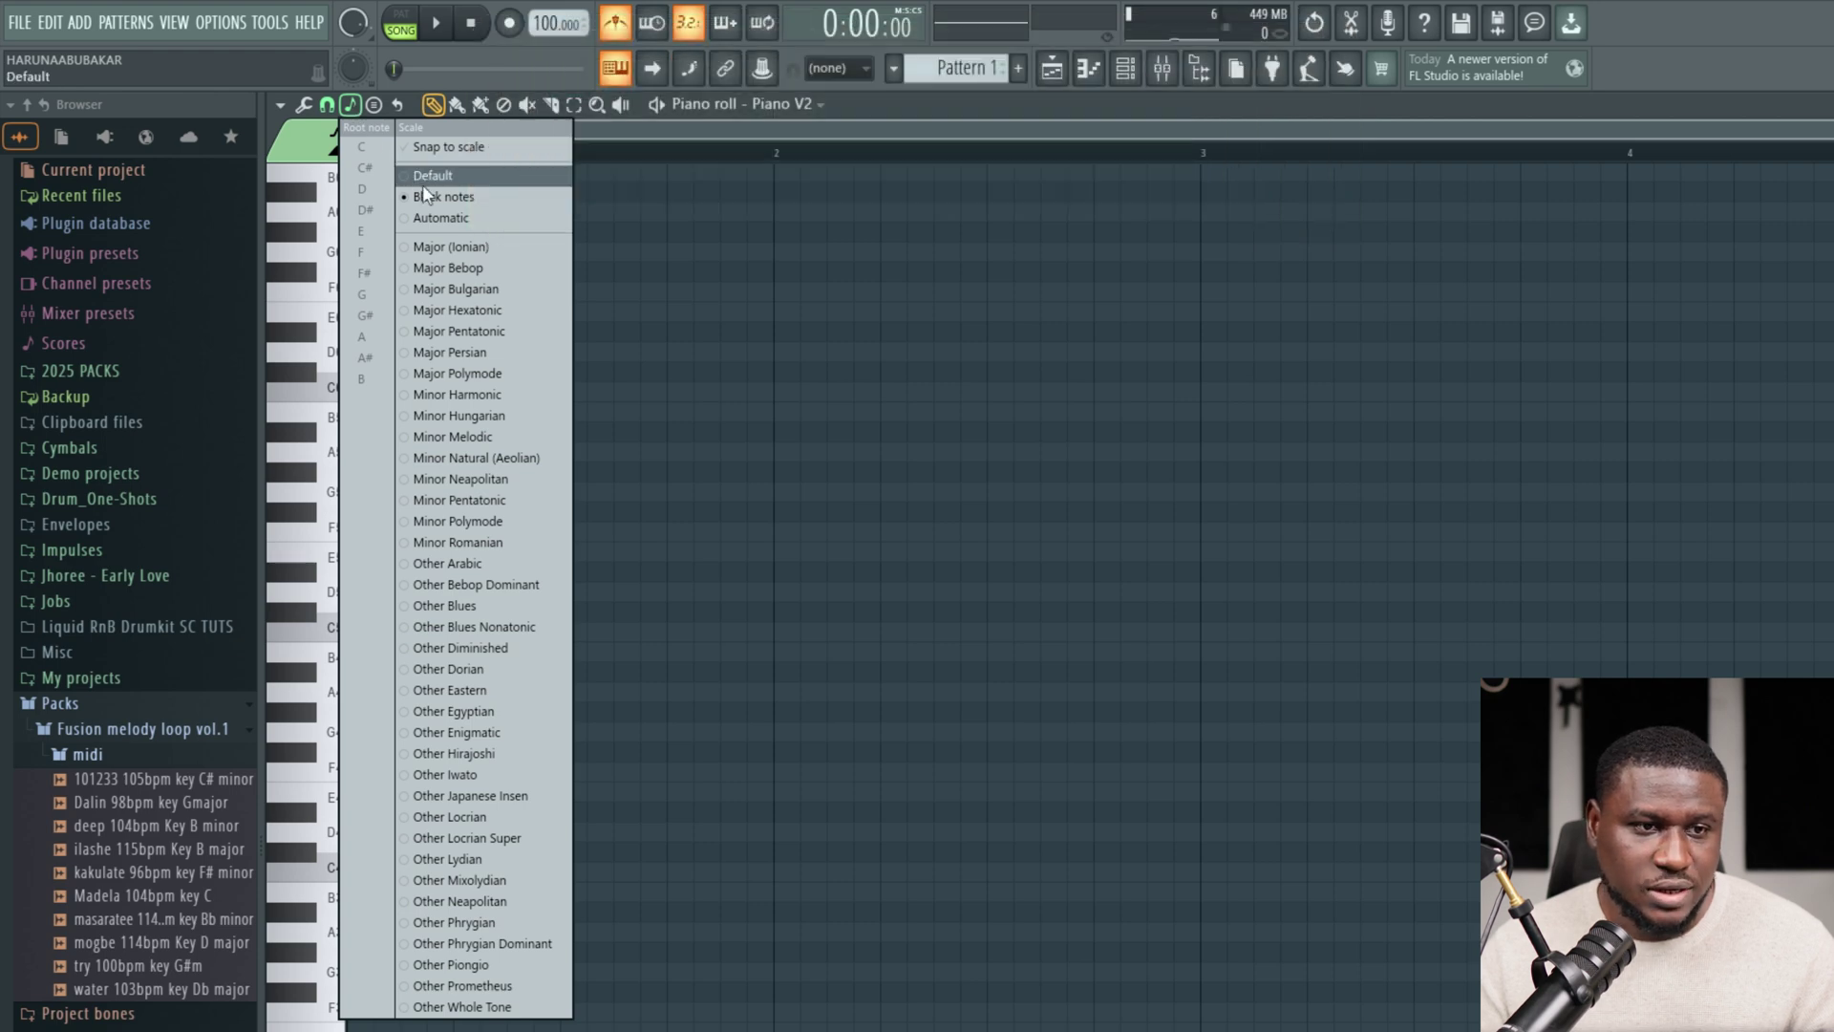
click(443, 246)
click(361, 147)
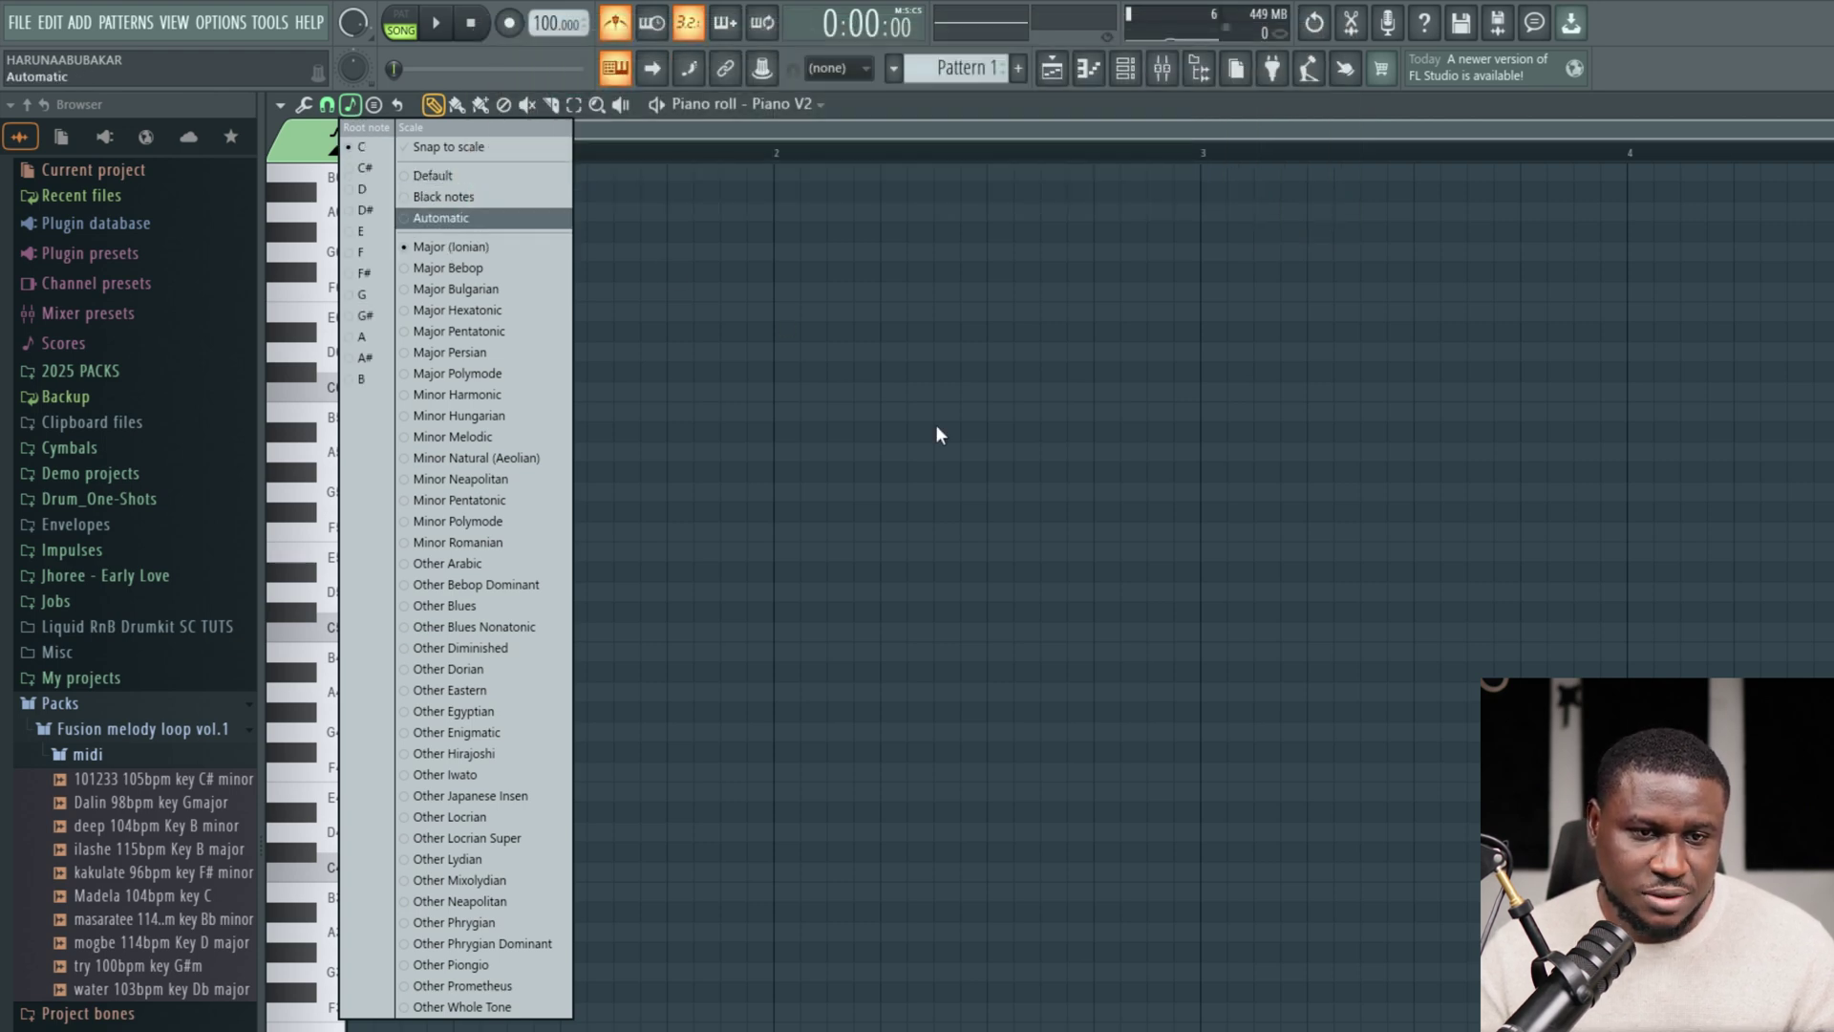
click(911, 458)
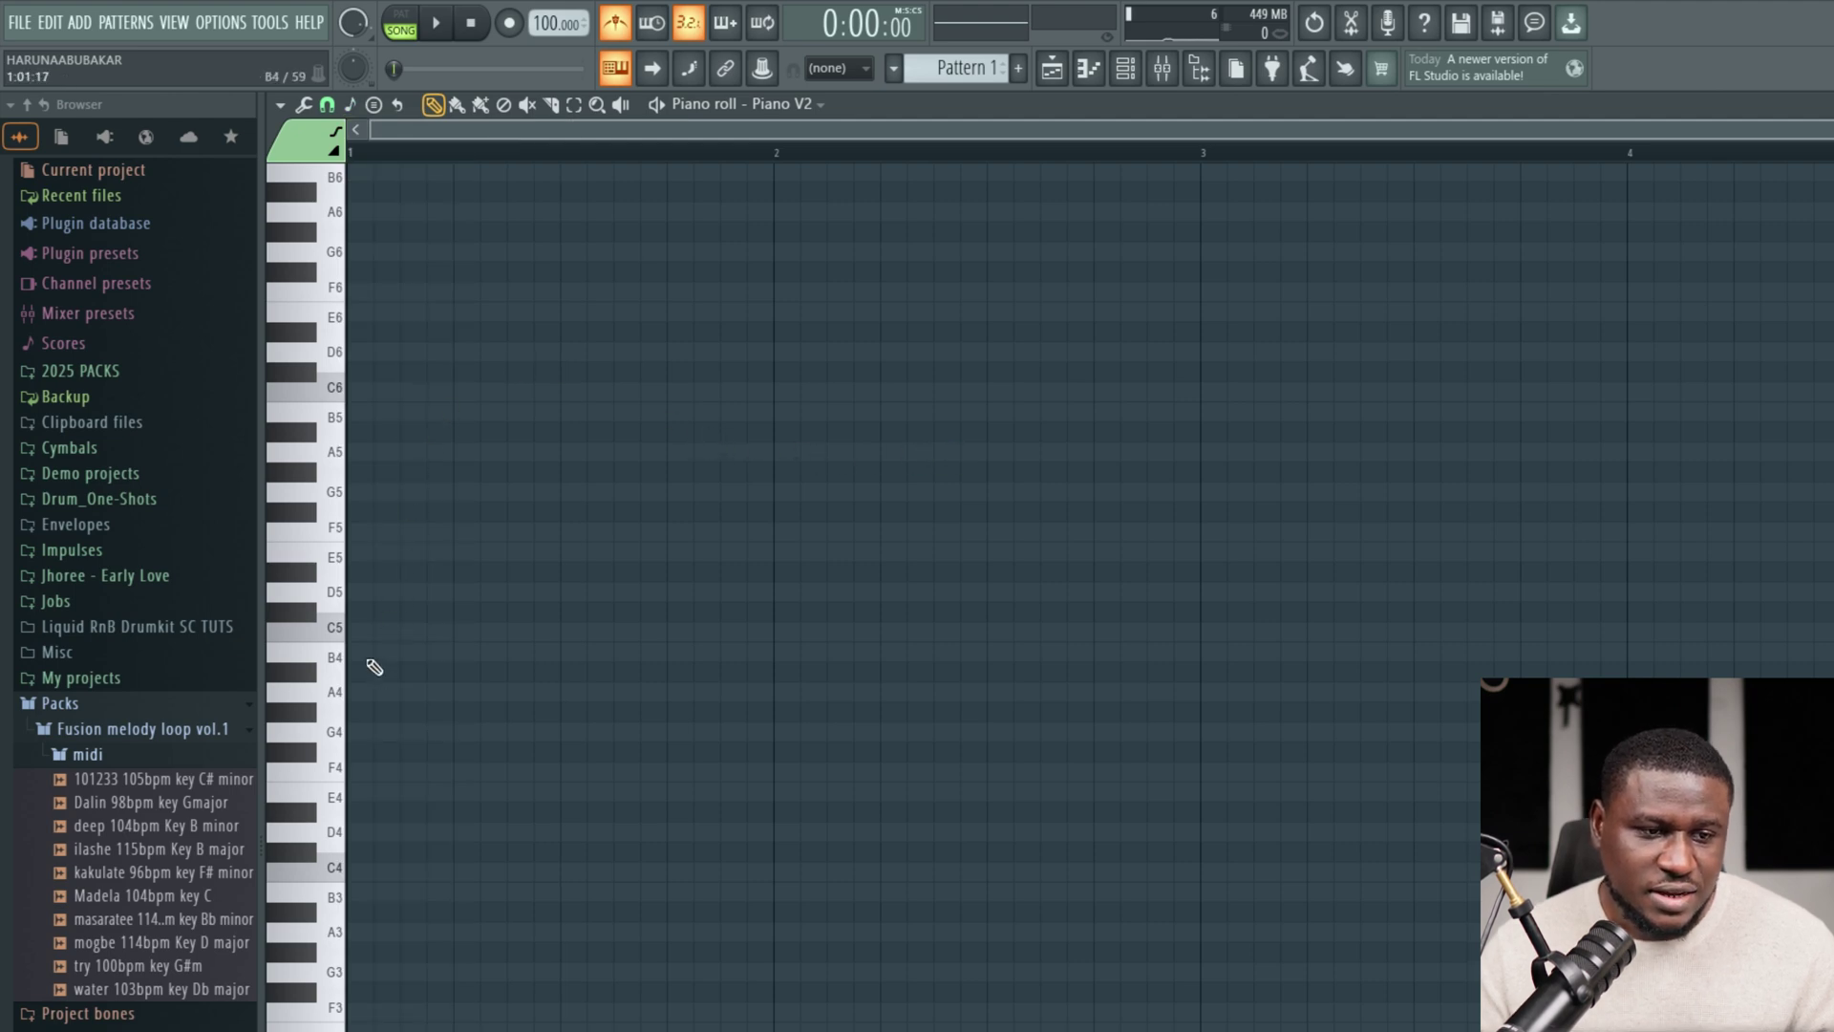
Delete the stray note and draw one-bar C5 and E5 notes at the start of bar 1.
right_click(368, 632)
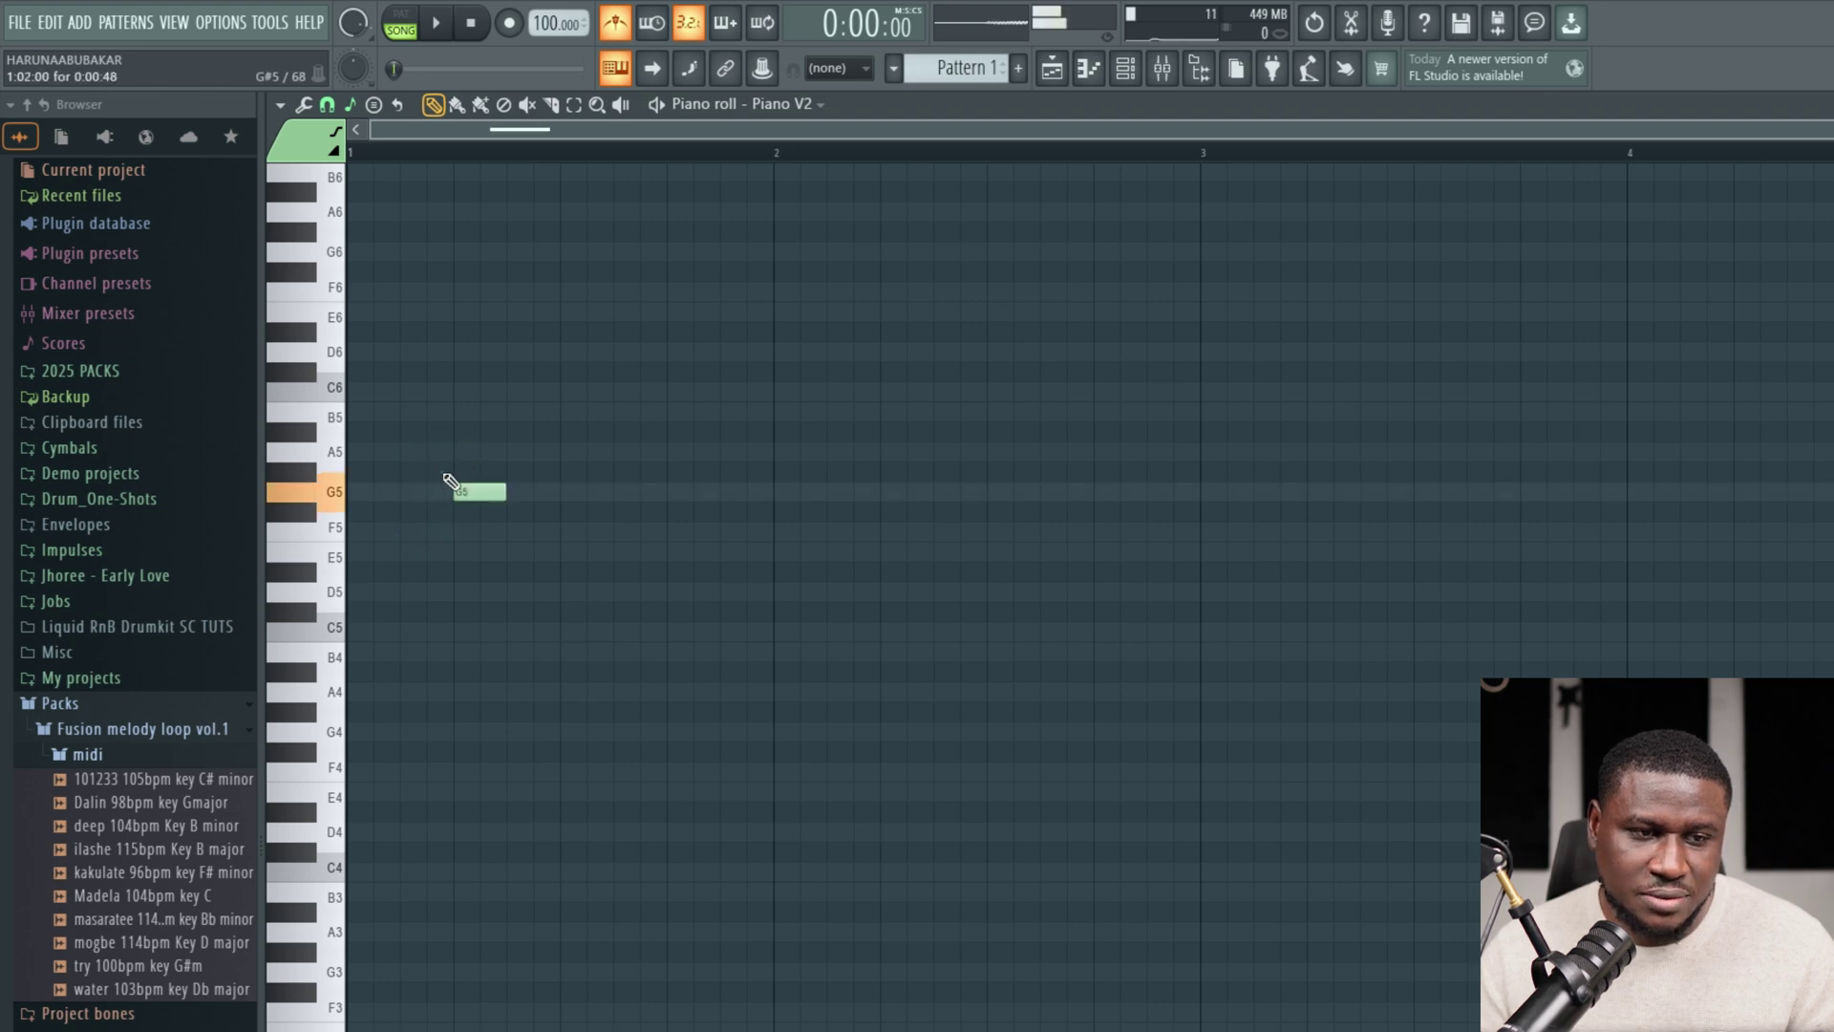
drag(650, 473, 840, 439)
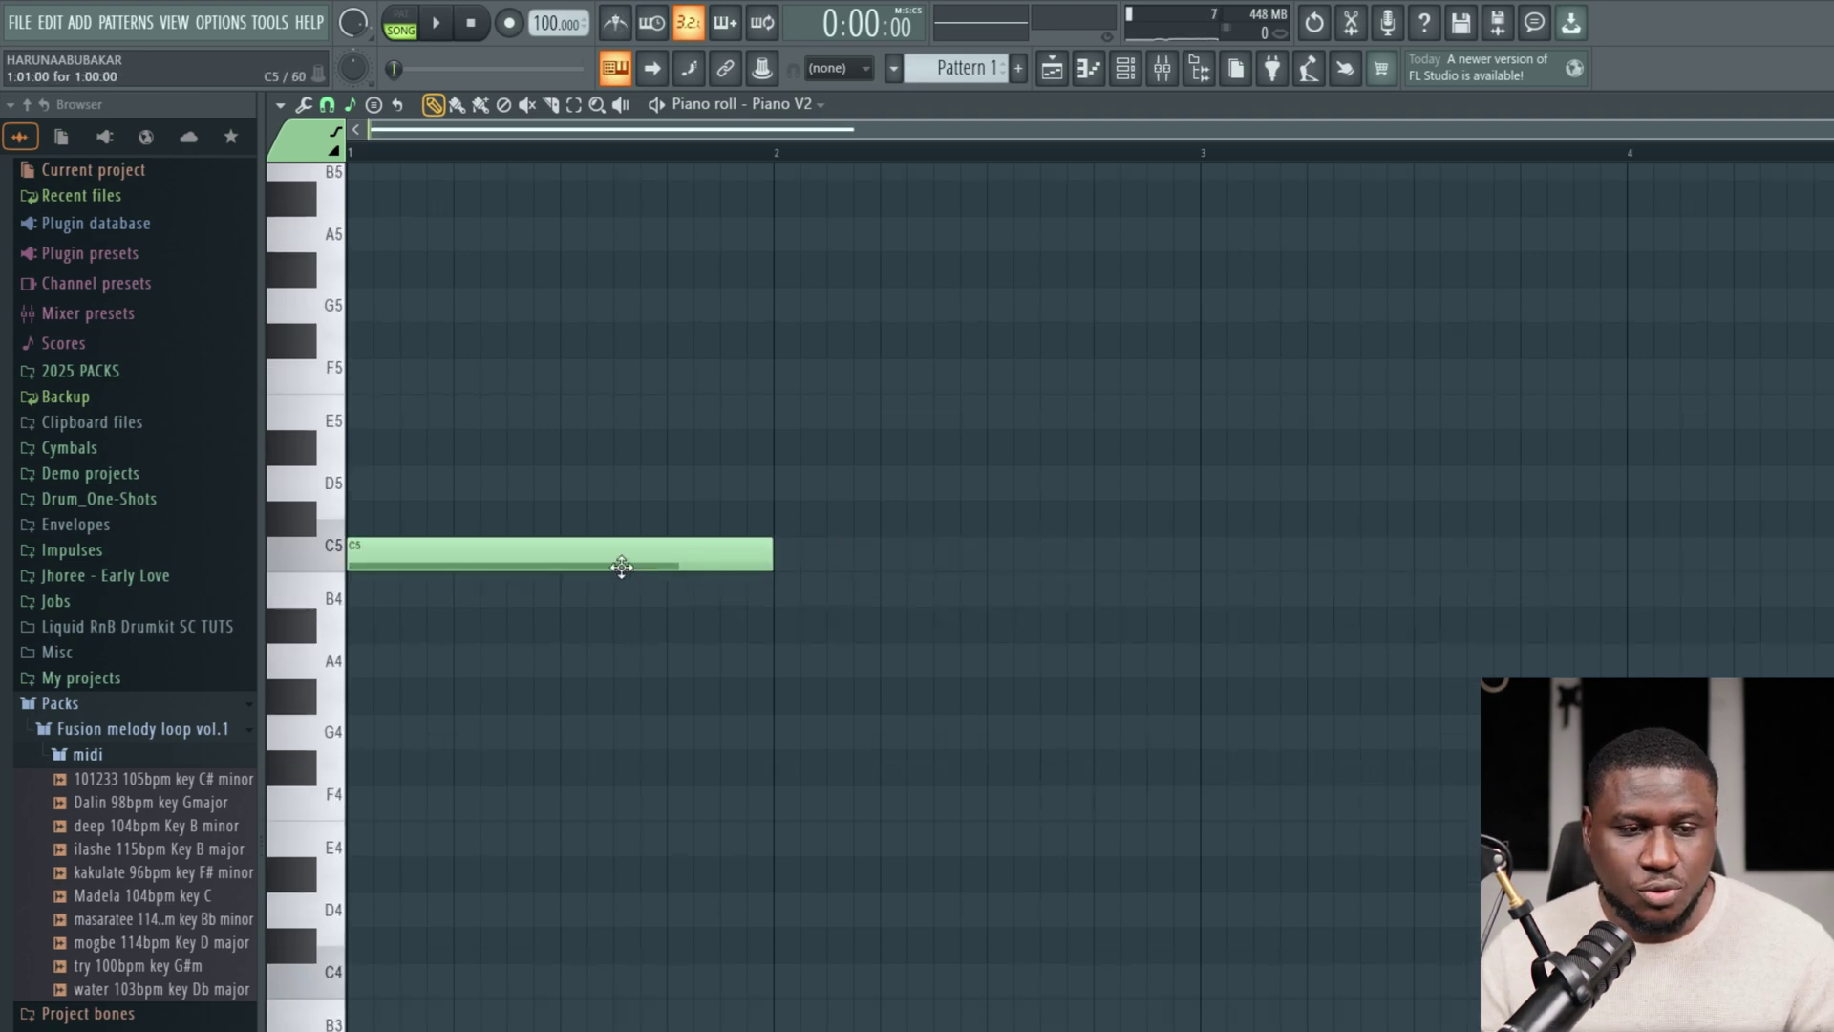
key(space)
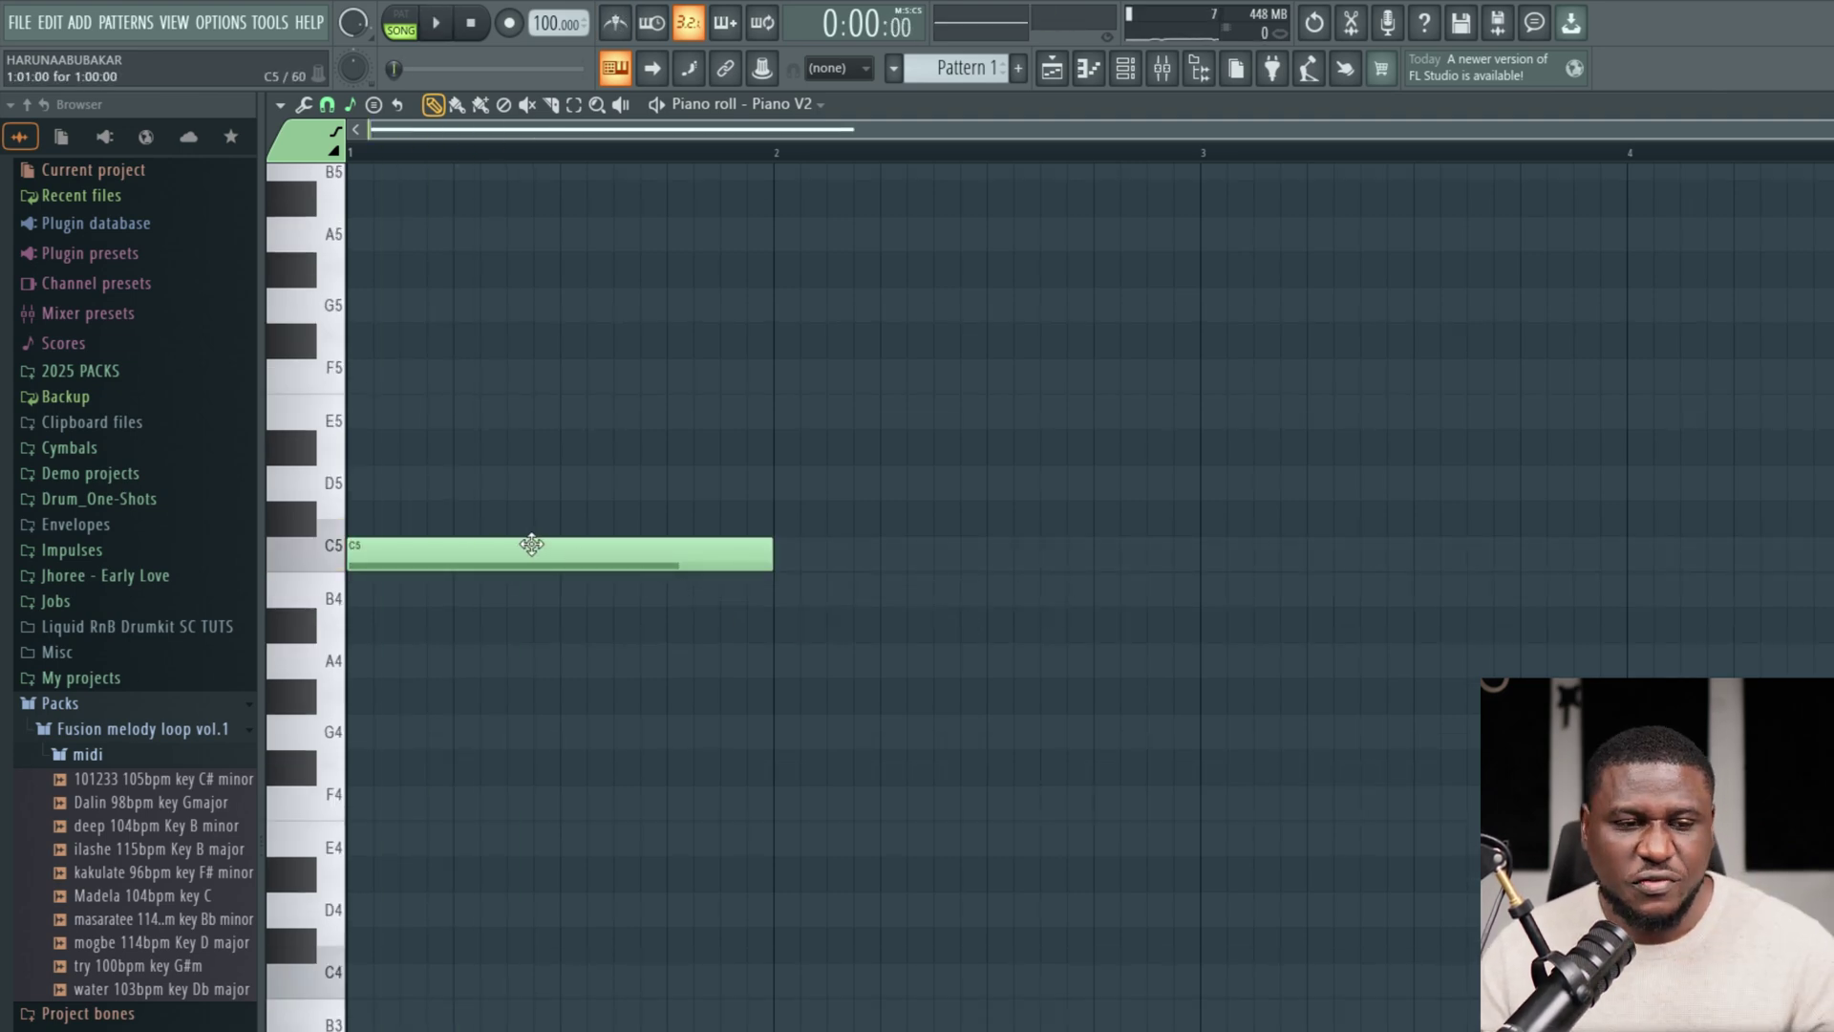
click(500, 546)
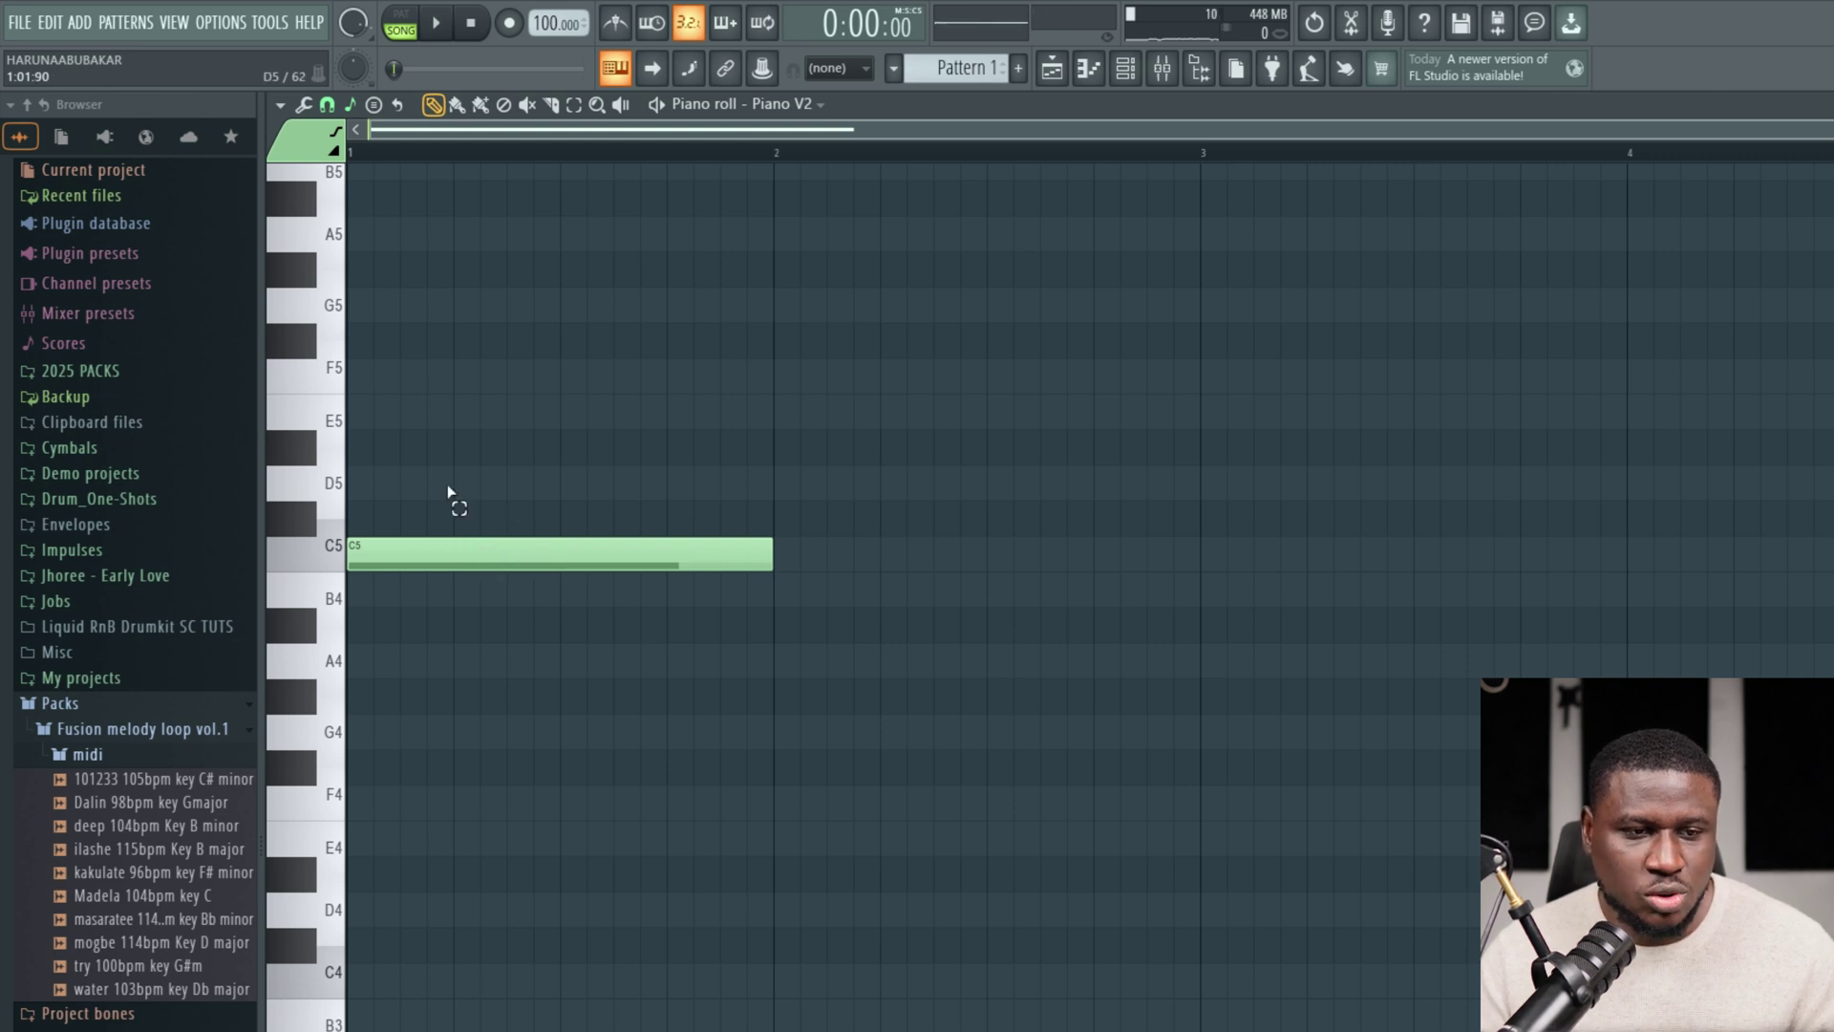
drag(449, 484, 394, 492)
right_click(722, 484)
drag(472, 541, 537, 562)
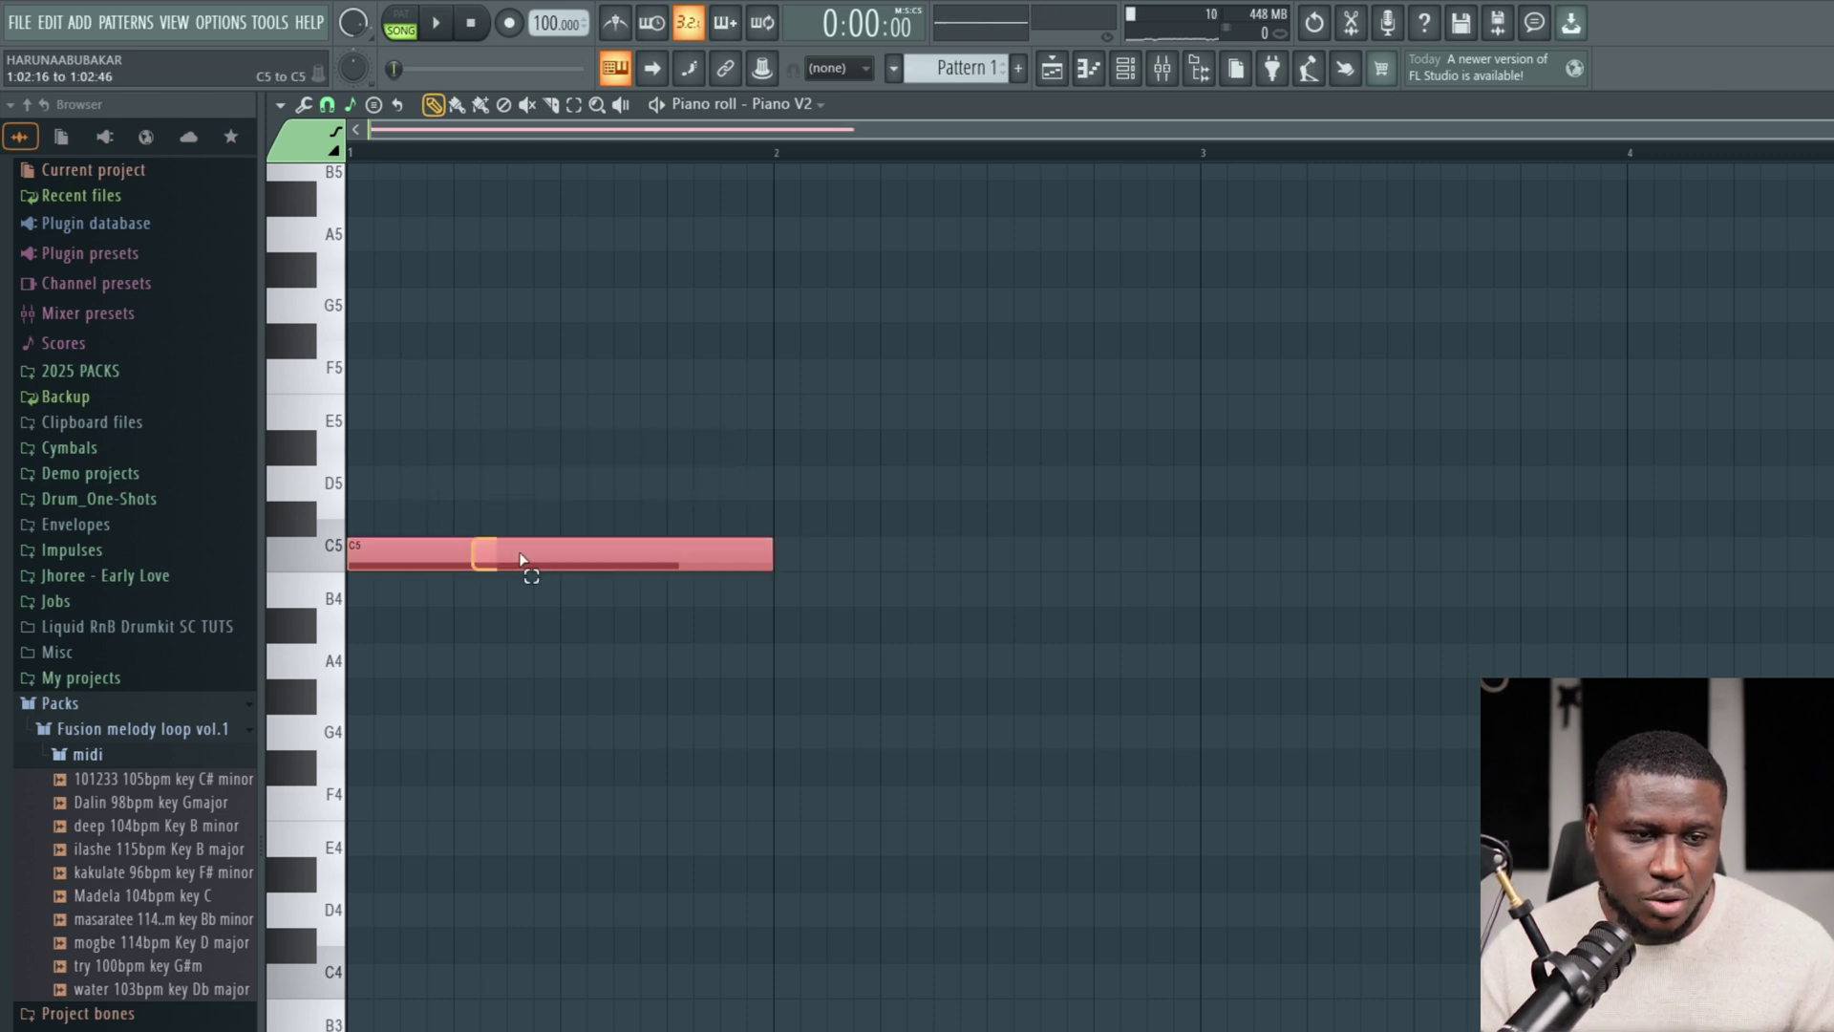
click(475, 480)
click(466, 412)
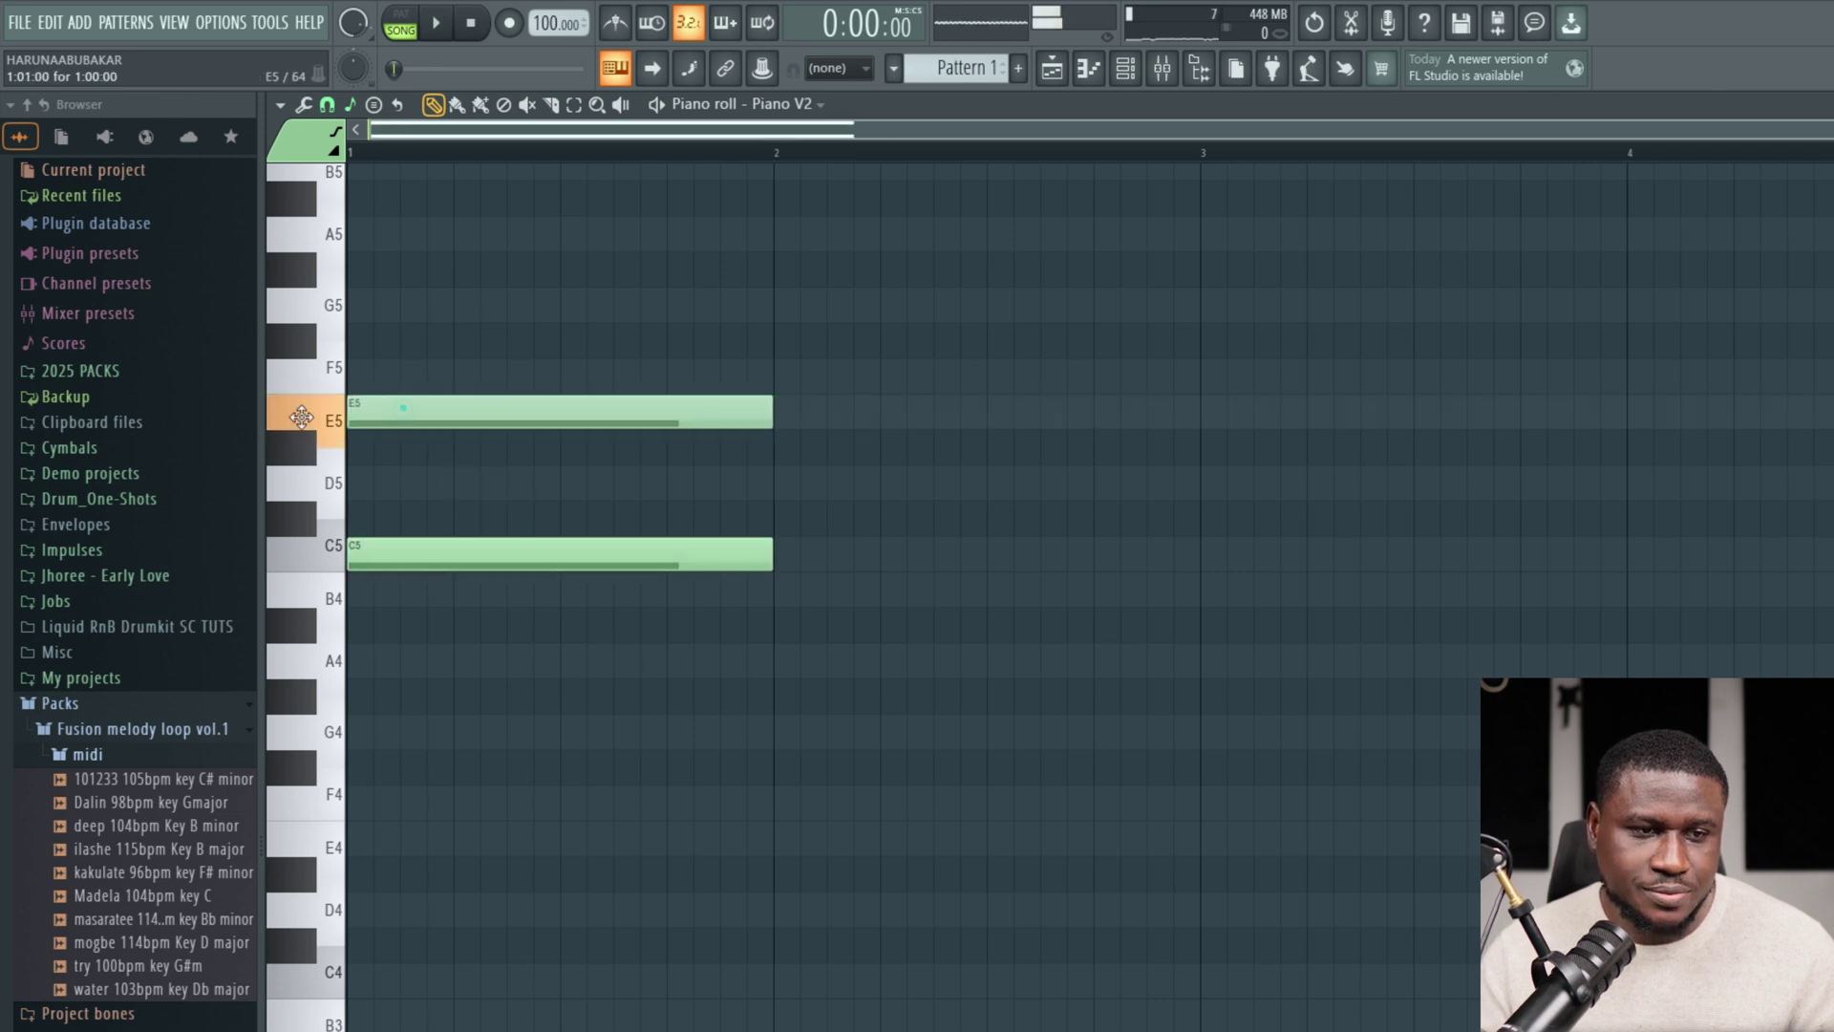
Add a G5 note to complete the C–E–G chord and audition it at other scale steps.
click(426, 298)
key(space)
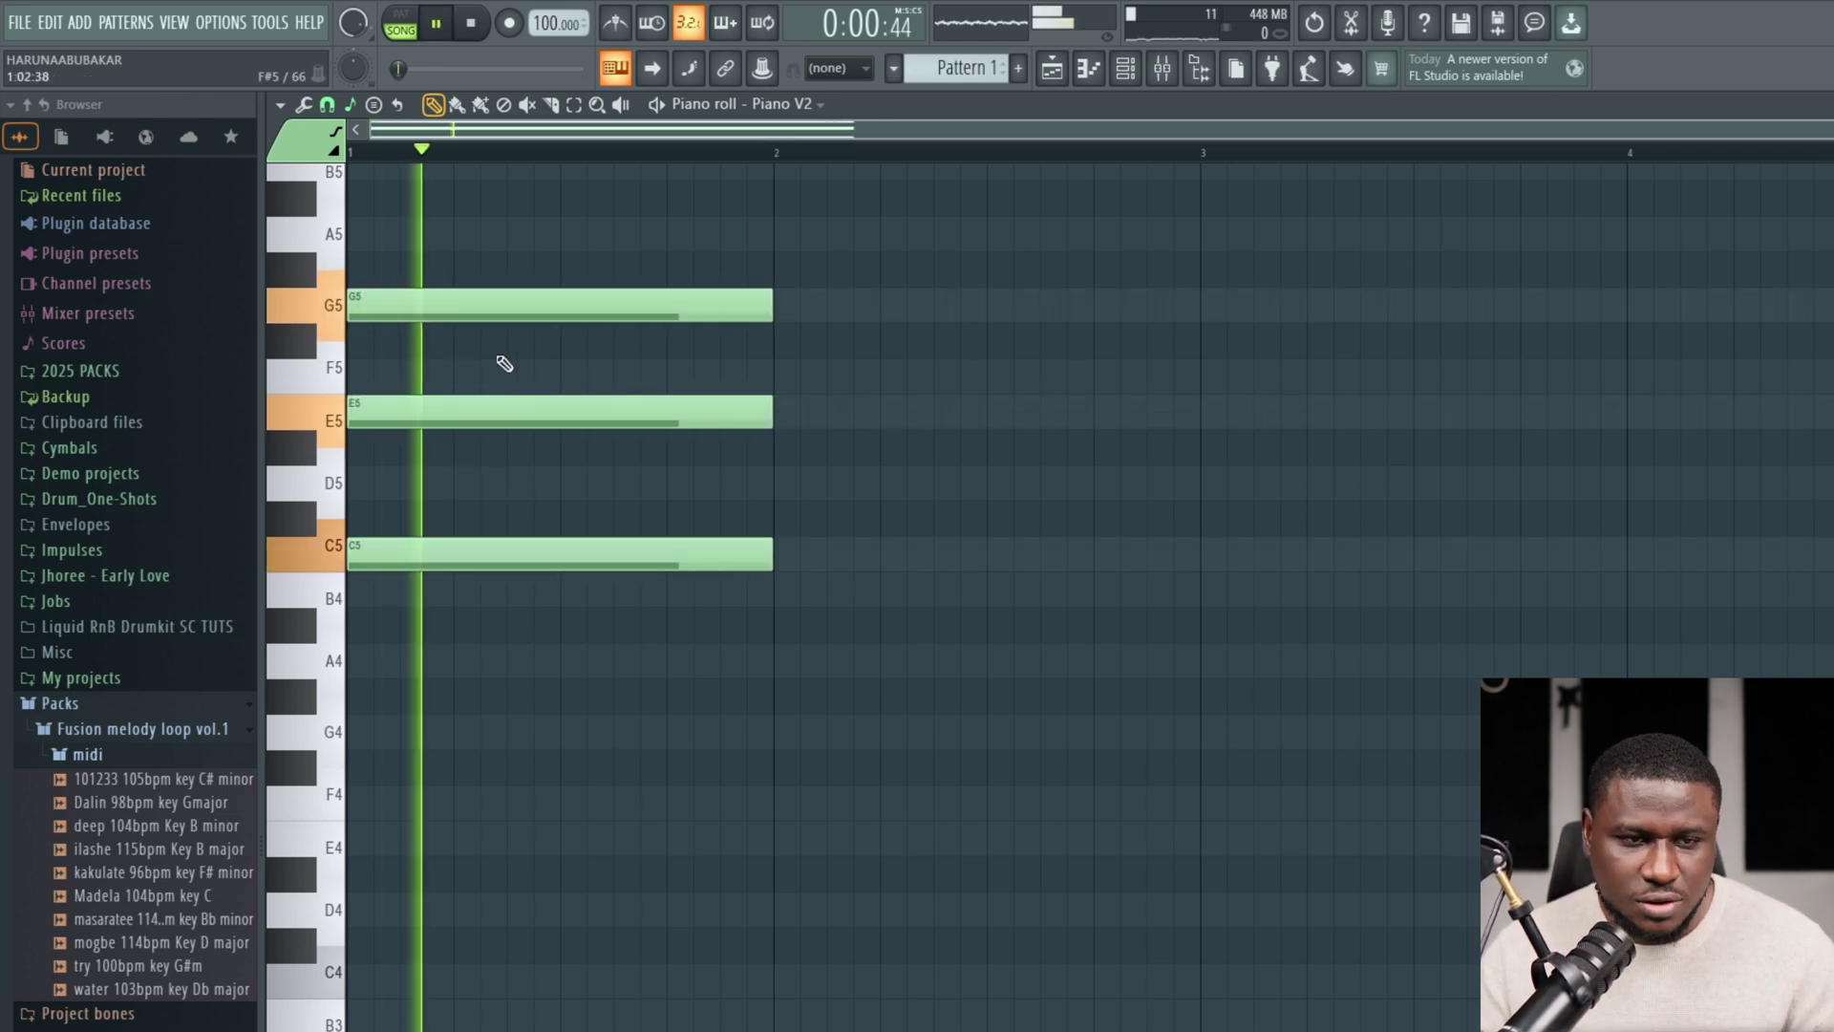
key(space)
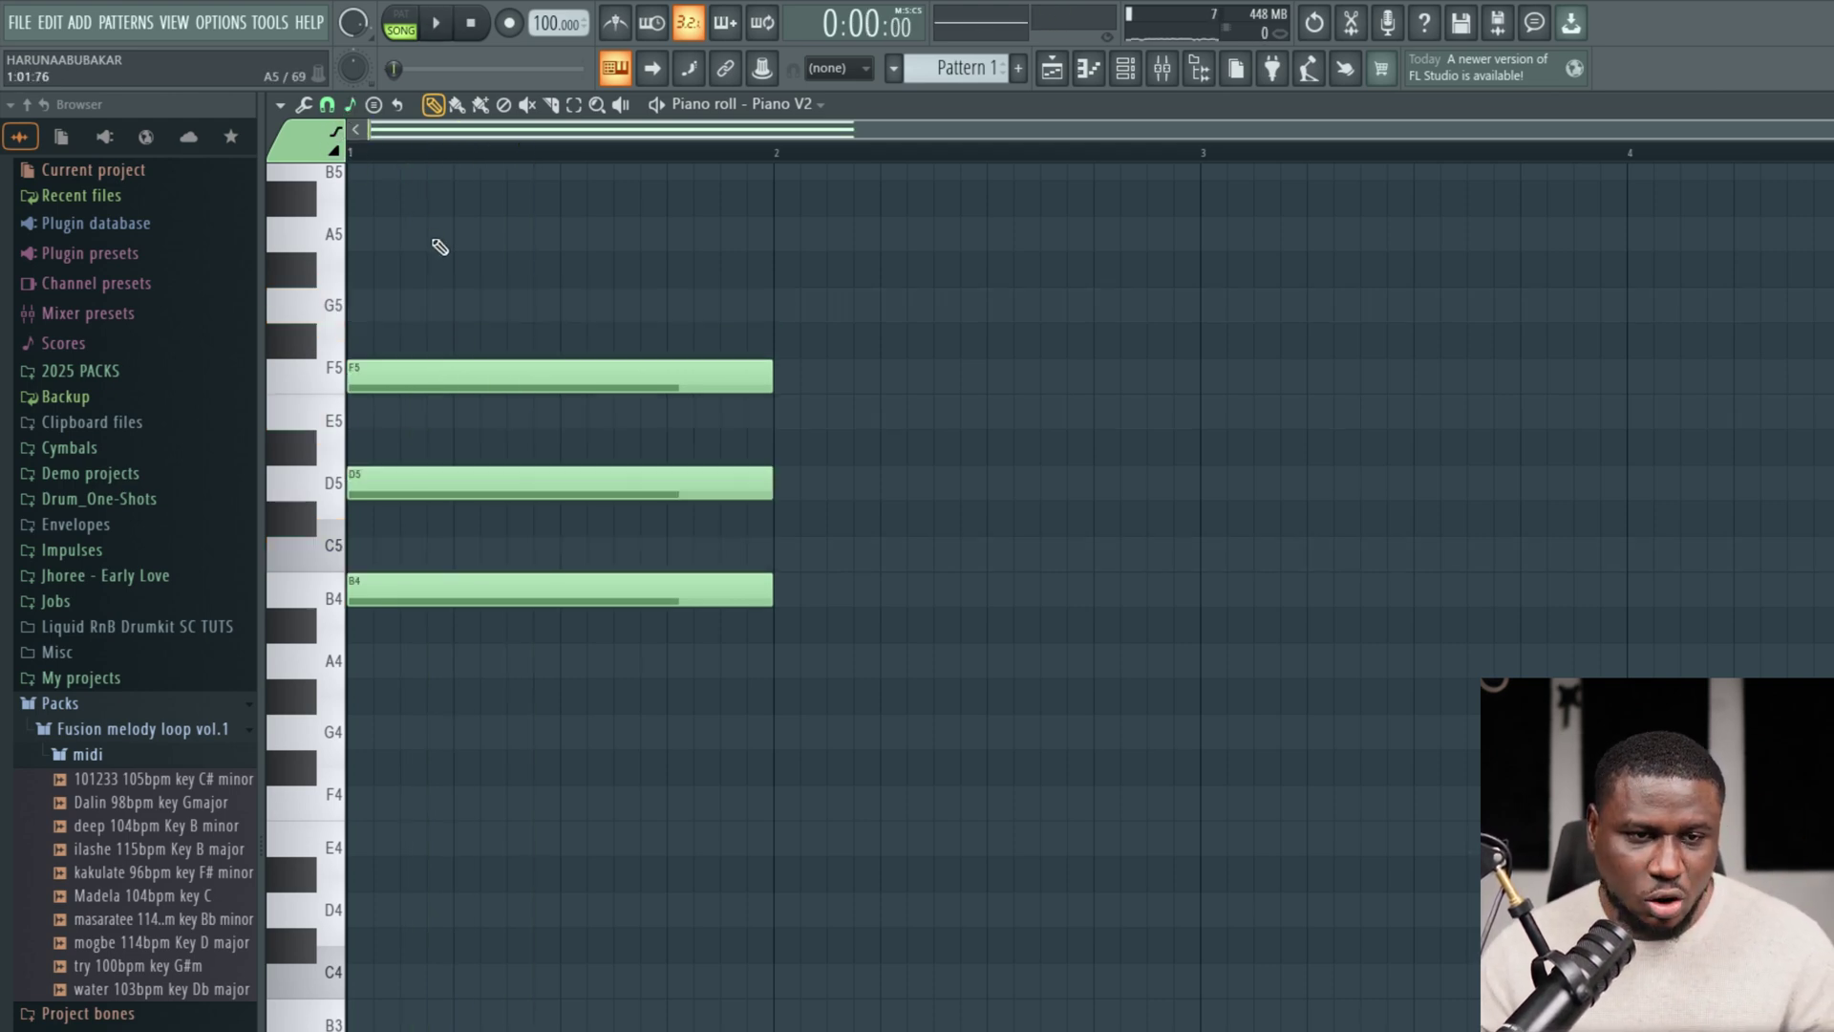
key(shift+Down)
key(shift+Down)
key(shift+Up)
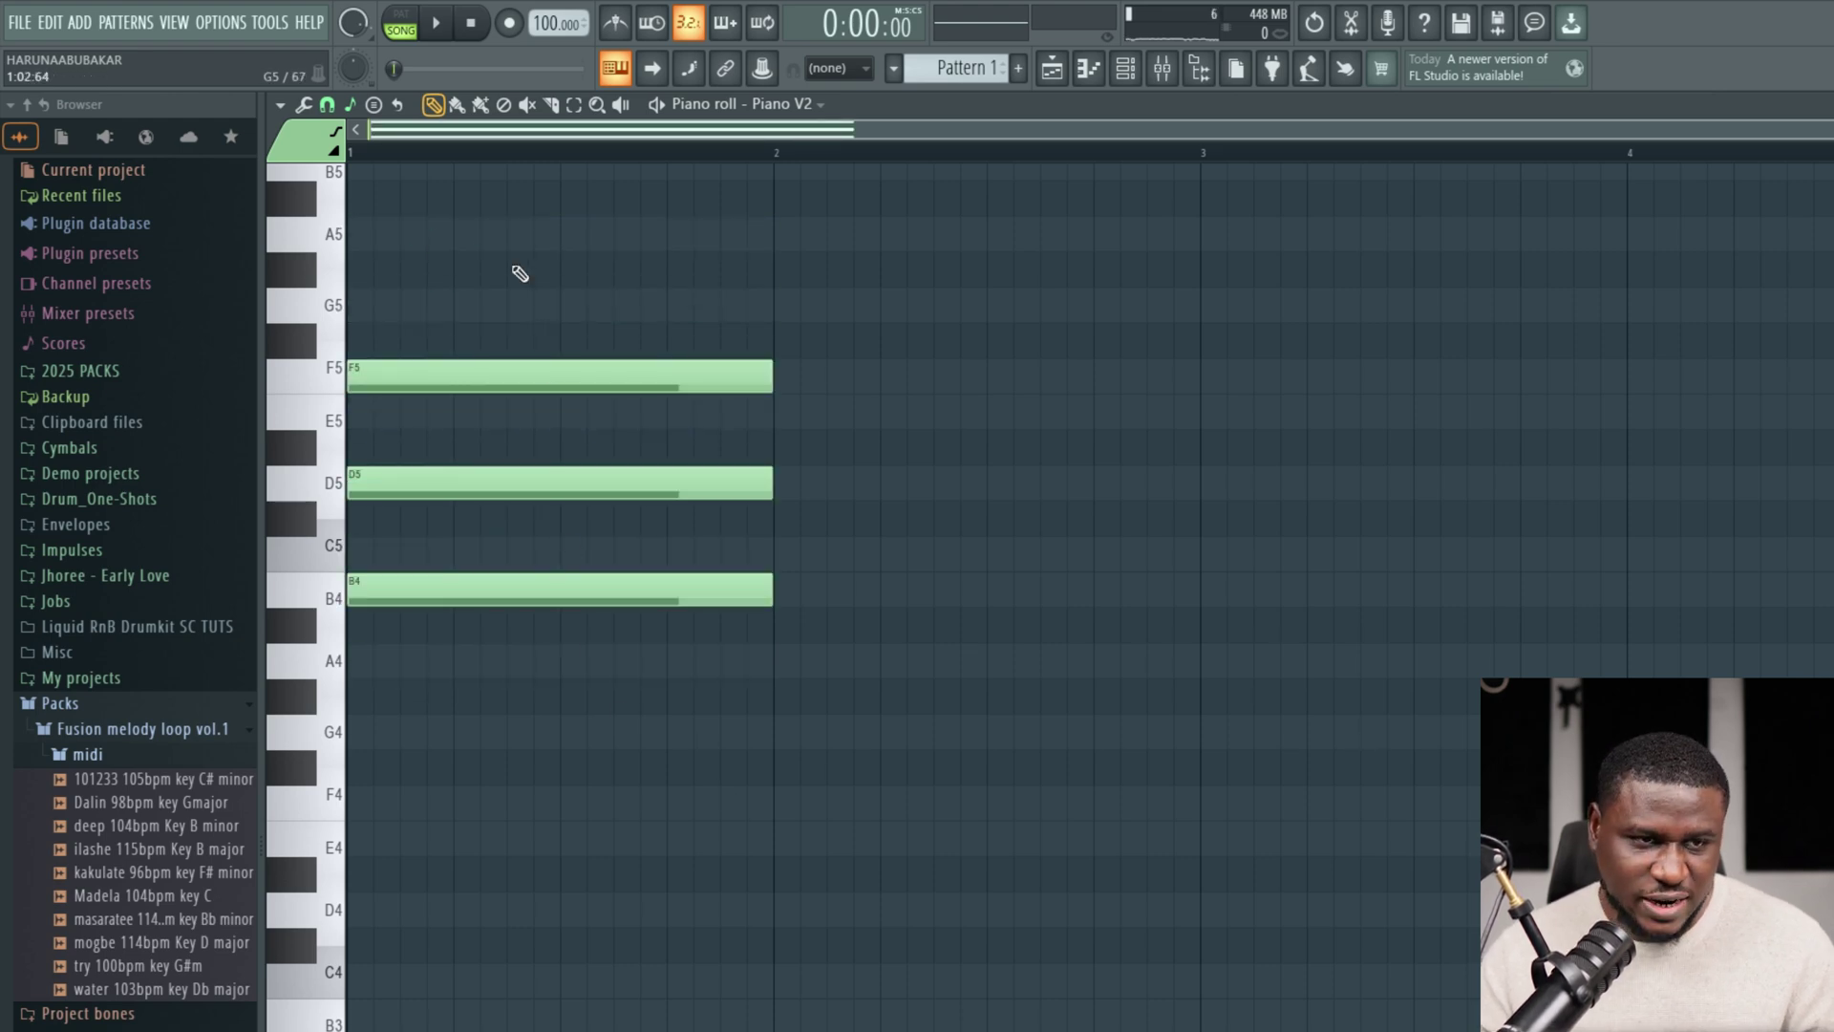
Return the chord to C5, E5, G5 and duplicate it into bars 2–4 with Ctrl+B.
drag(479, 229, 617, 669)
key(shift+Up)
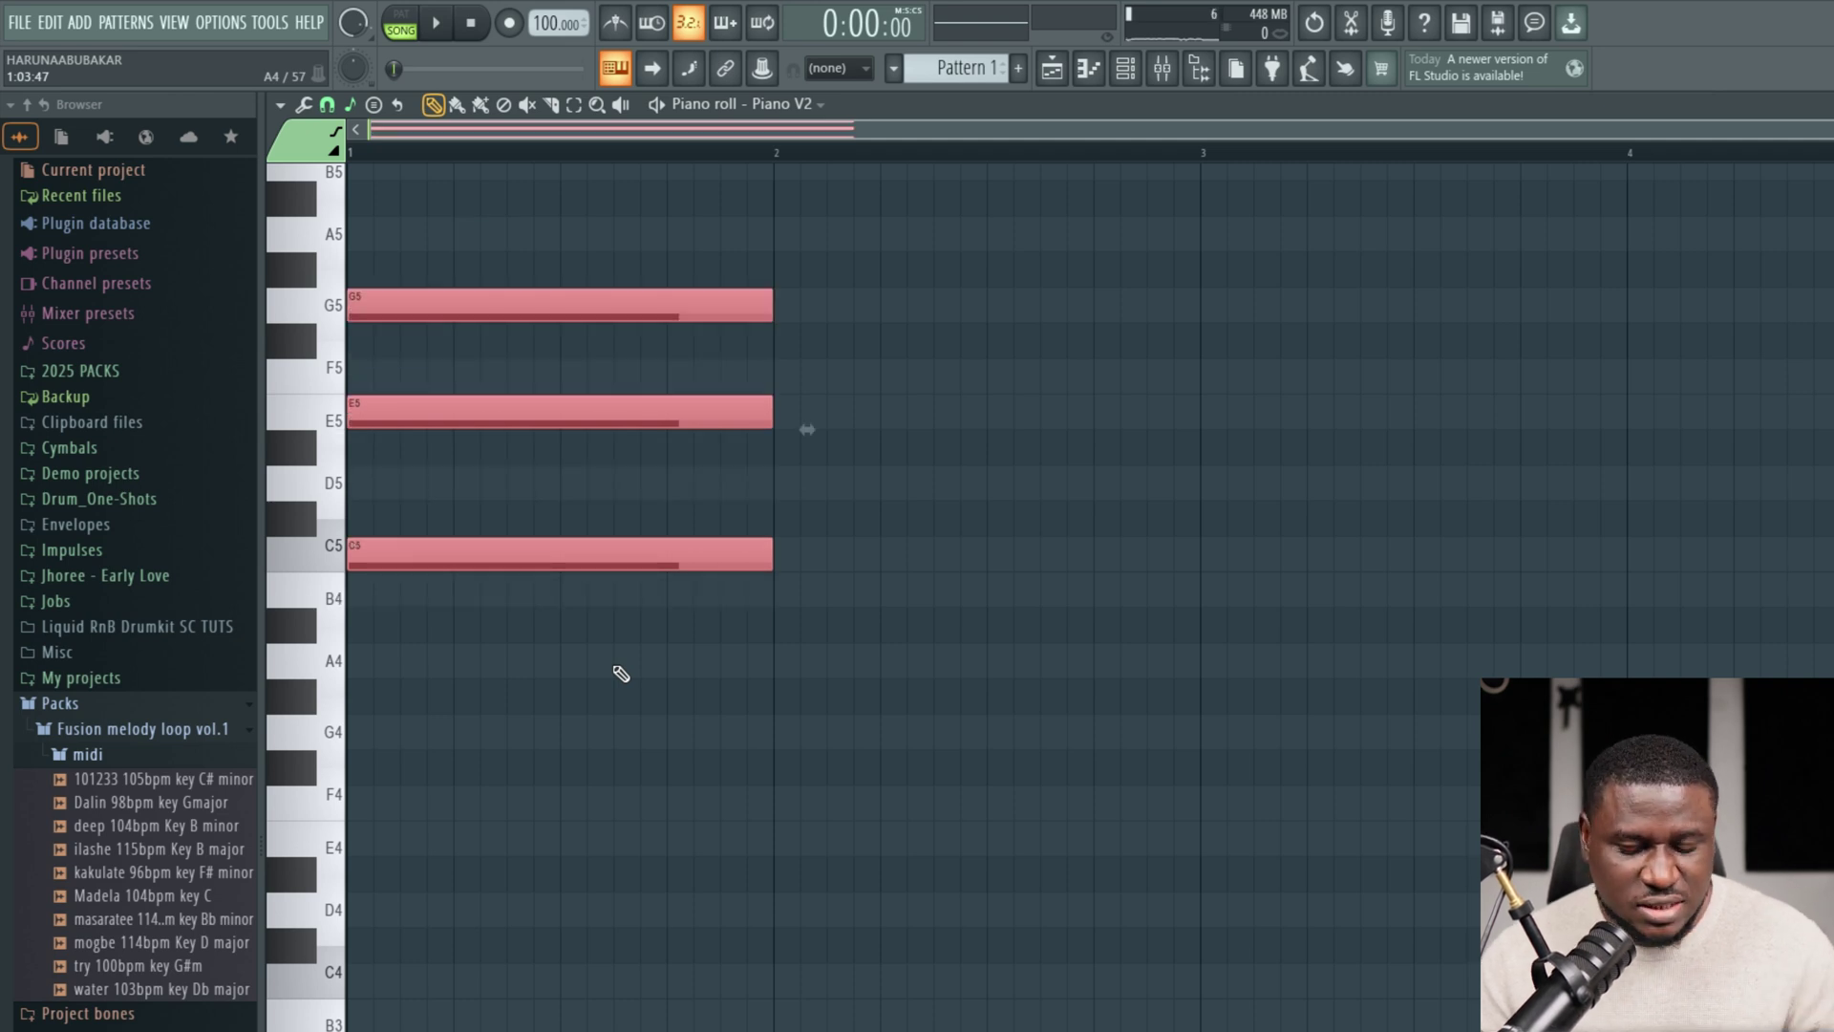
key(space)
key(space)
key(space)
key(ctrl+d)
key(space)
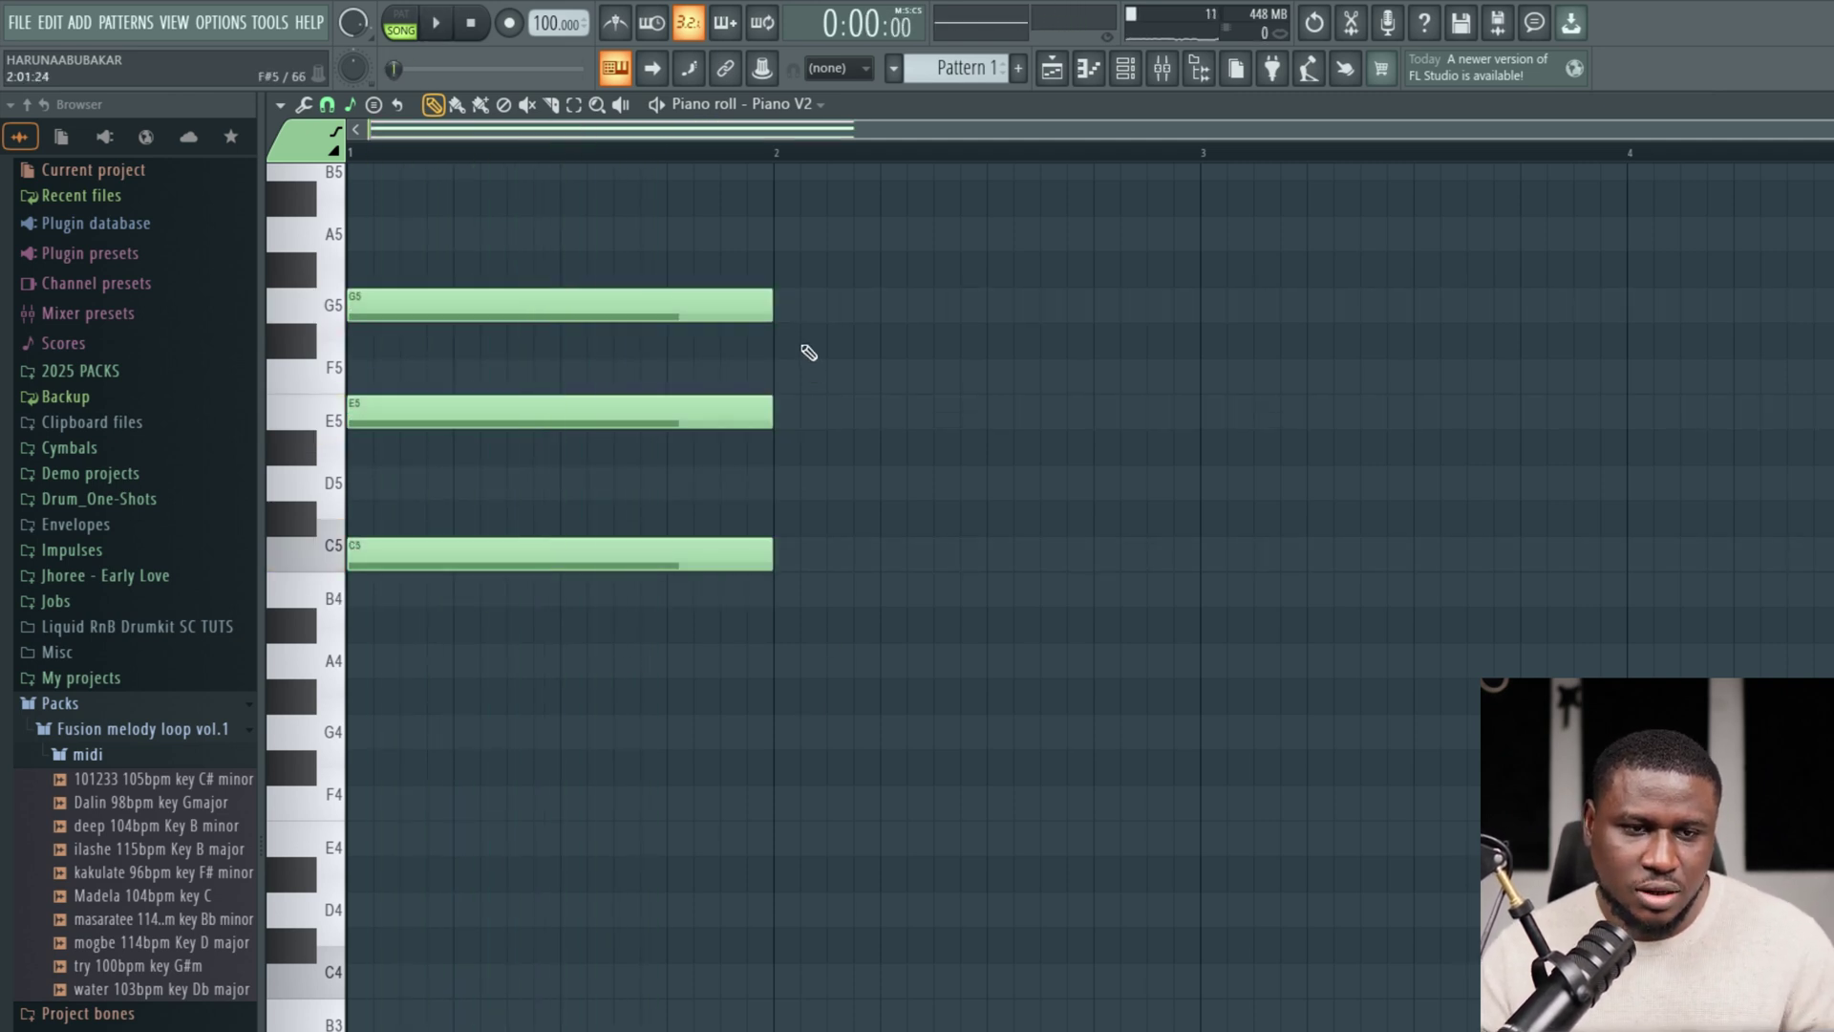
drag(719, 244, 623, 819)
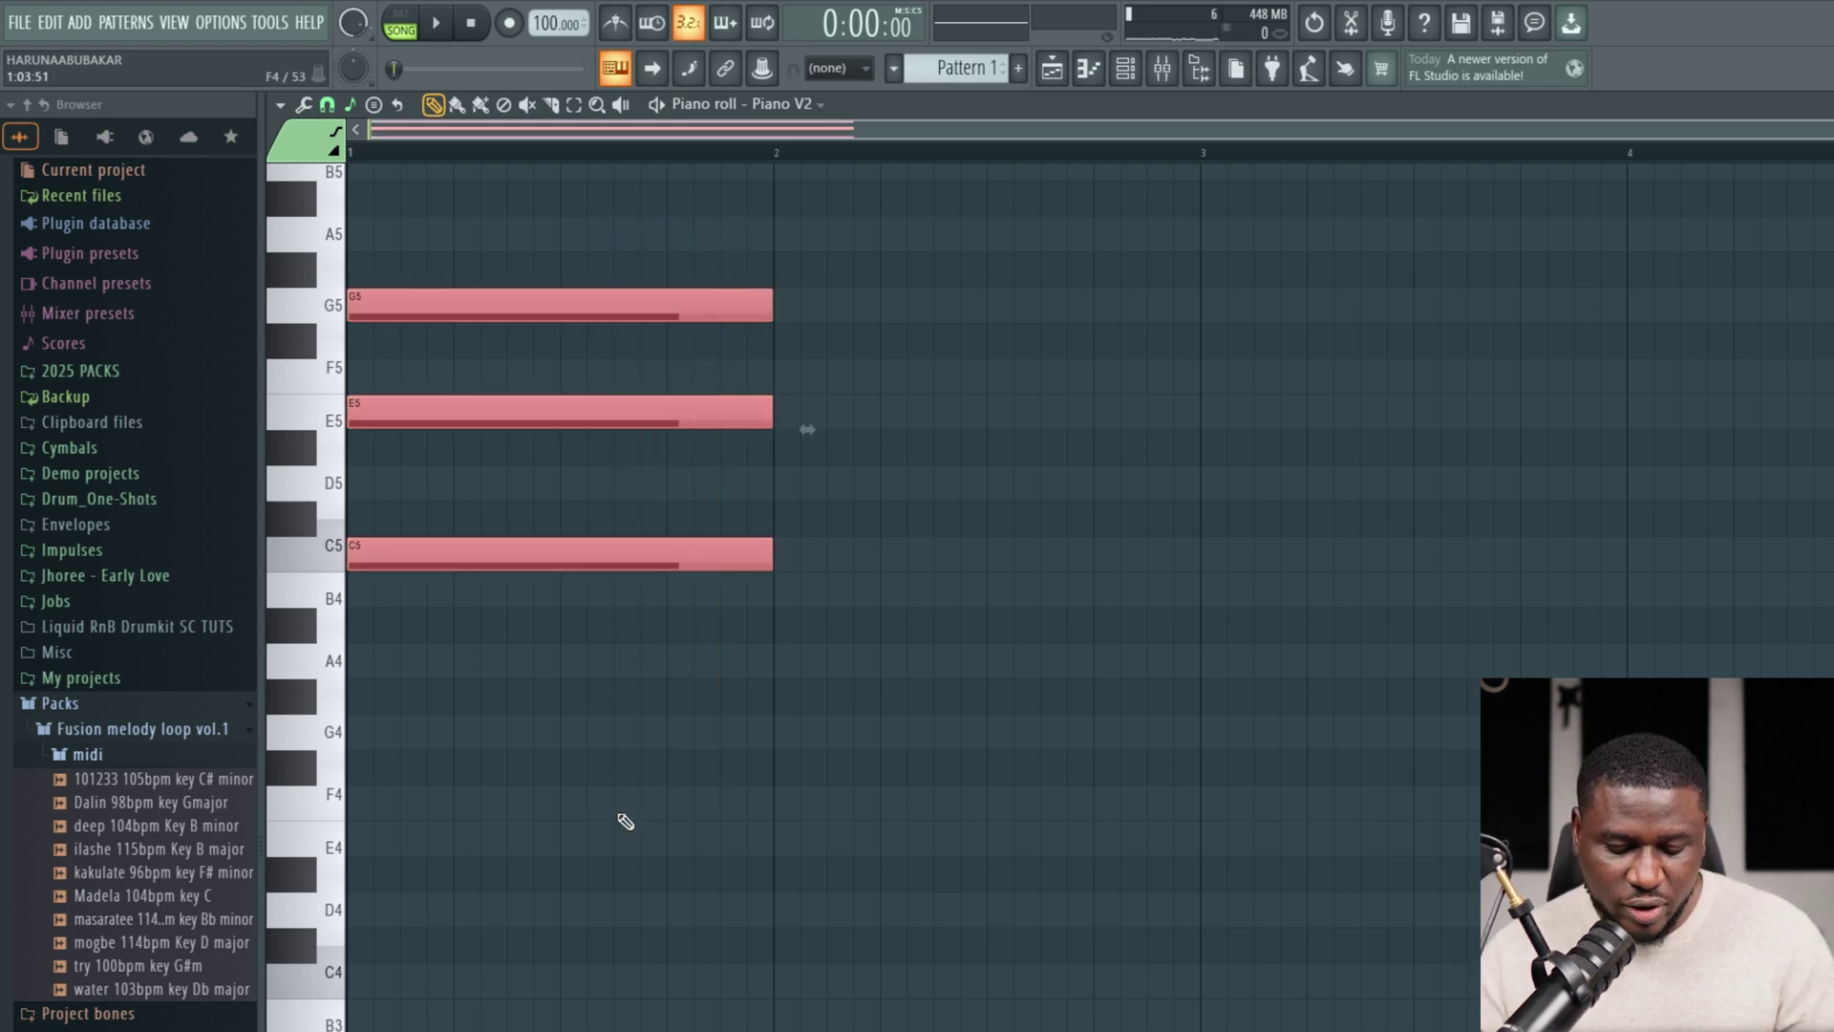
key(ctrl+b)
key(ctrl+b)
key(ctrl+b)
Copy the chord through bar 4 and lower the bar 2 chord to G4, B4, D5.
key(ctrl+d)
key(space)
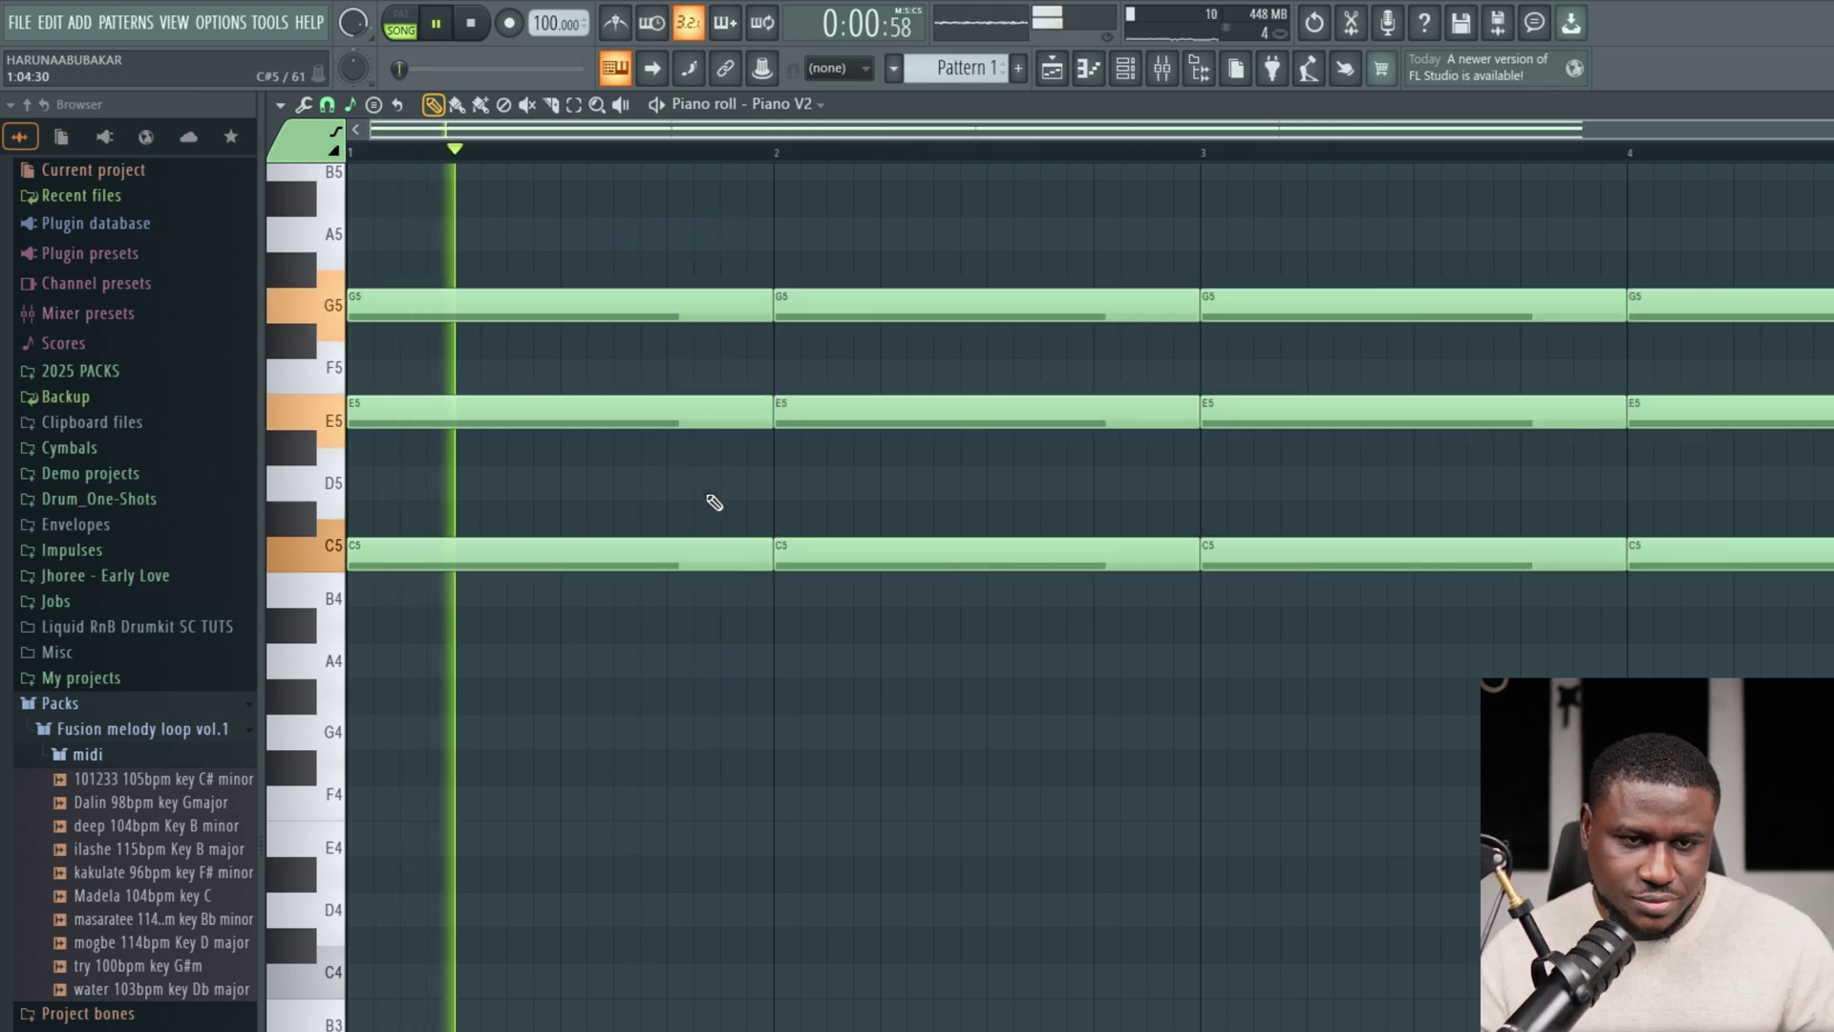
drag(856, 256, 1051, 676)
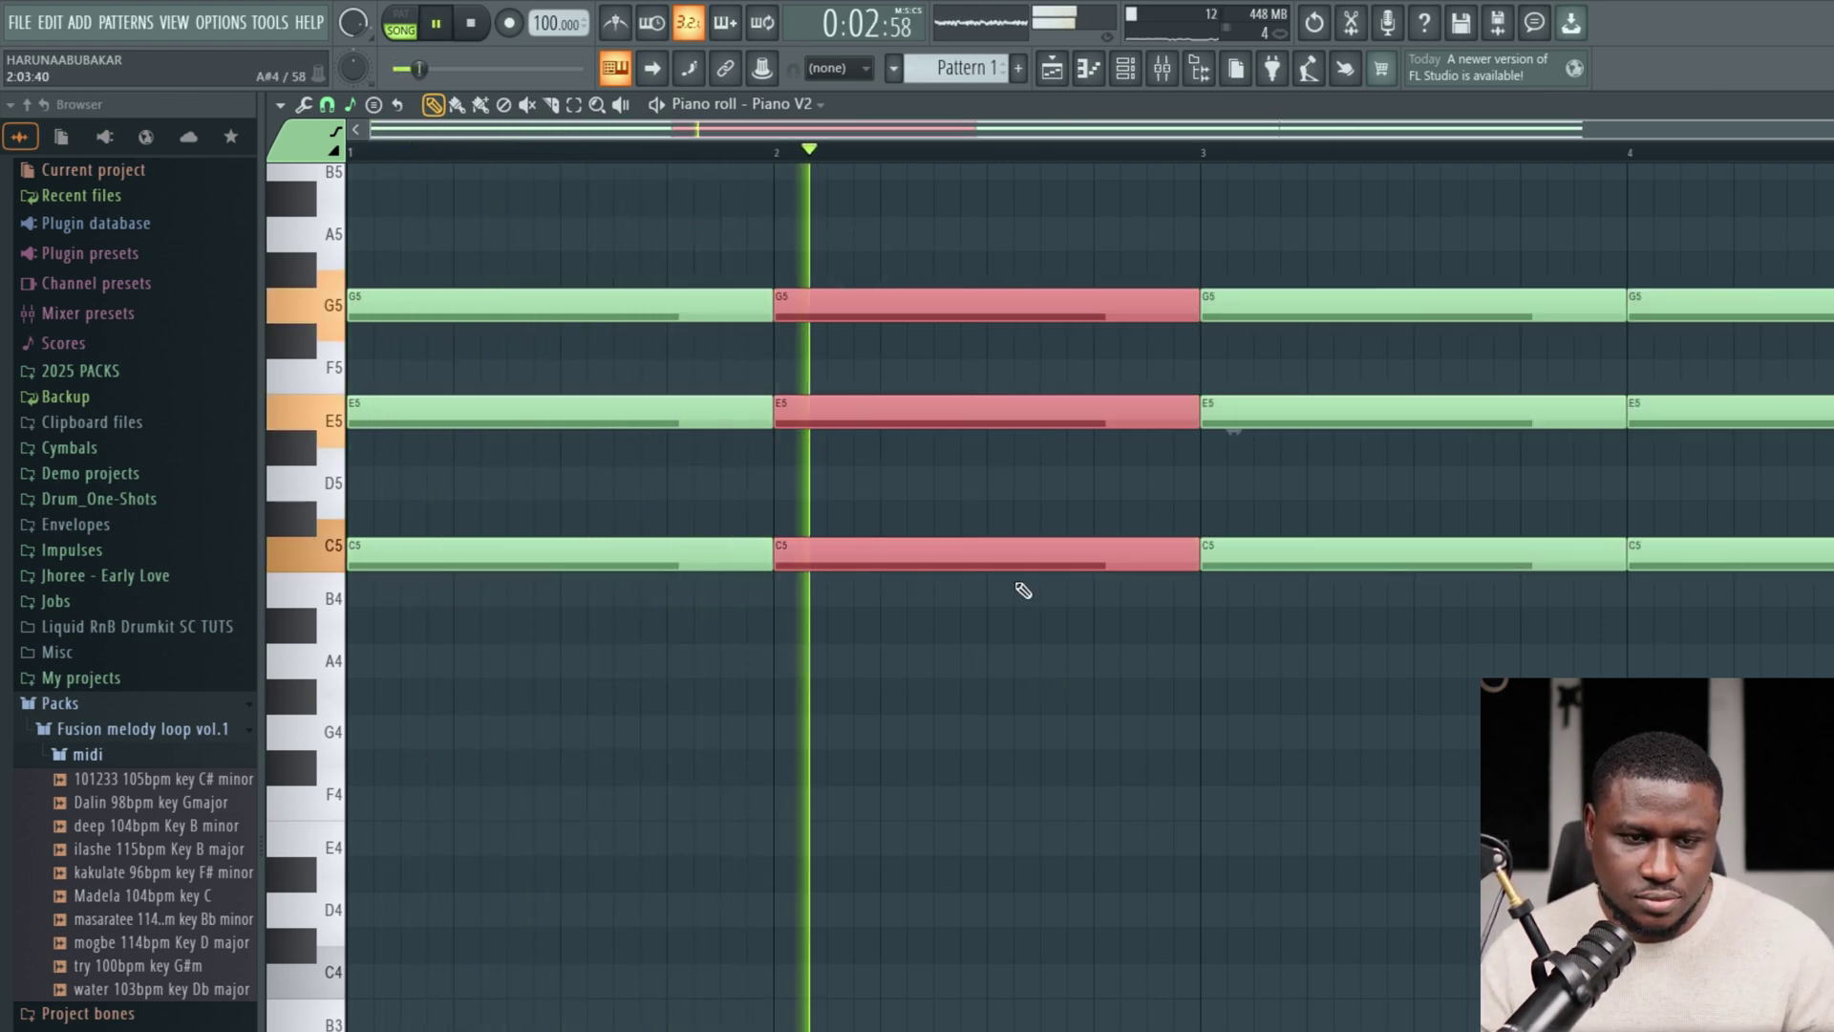
key(Down)
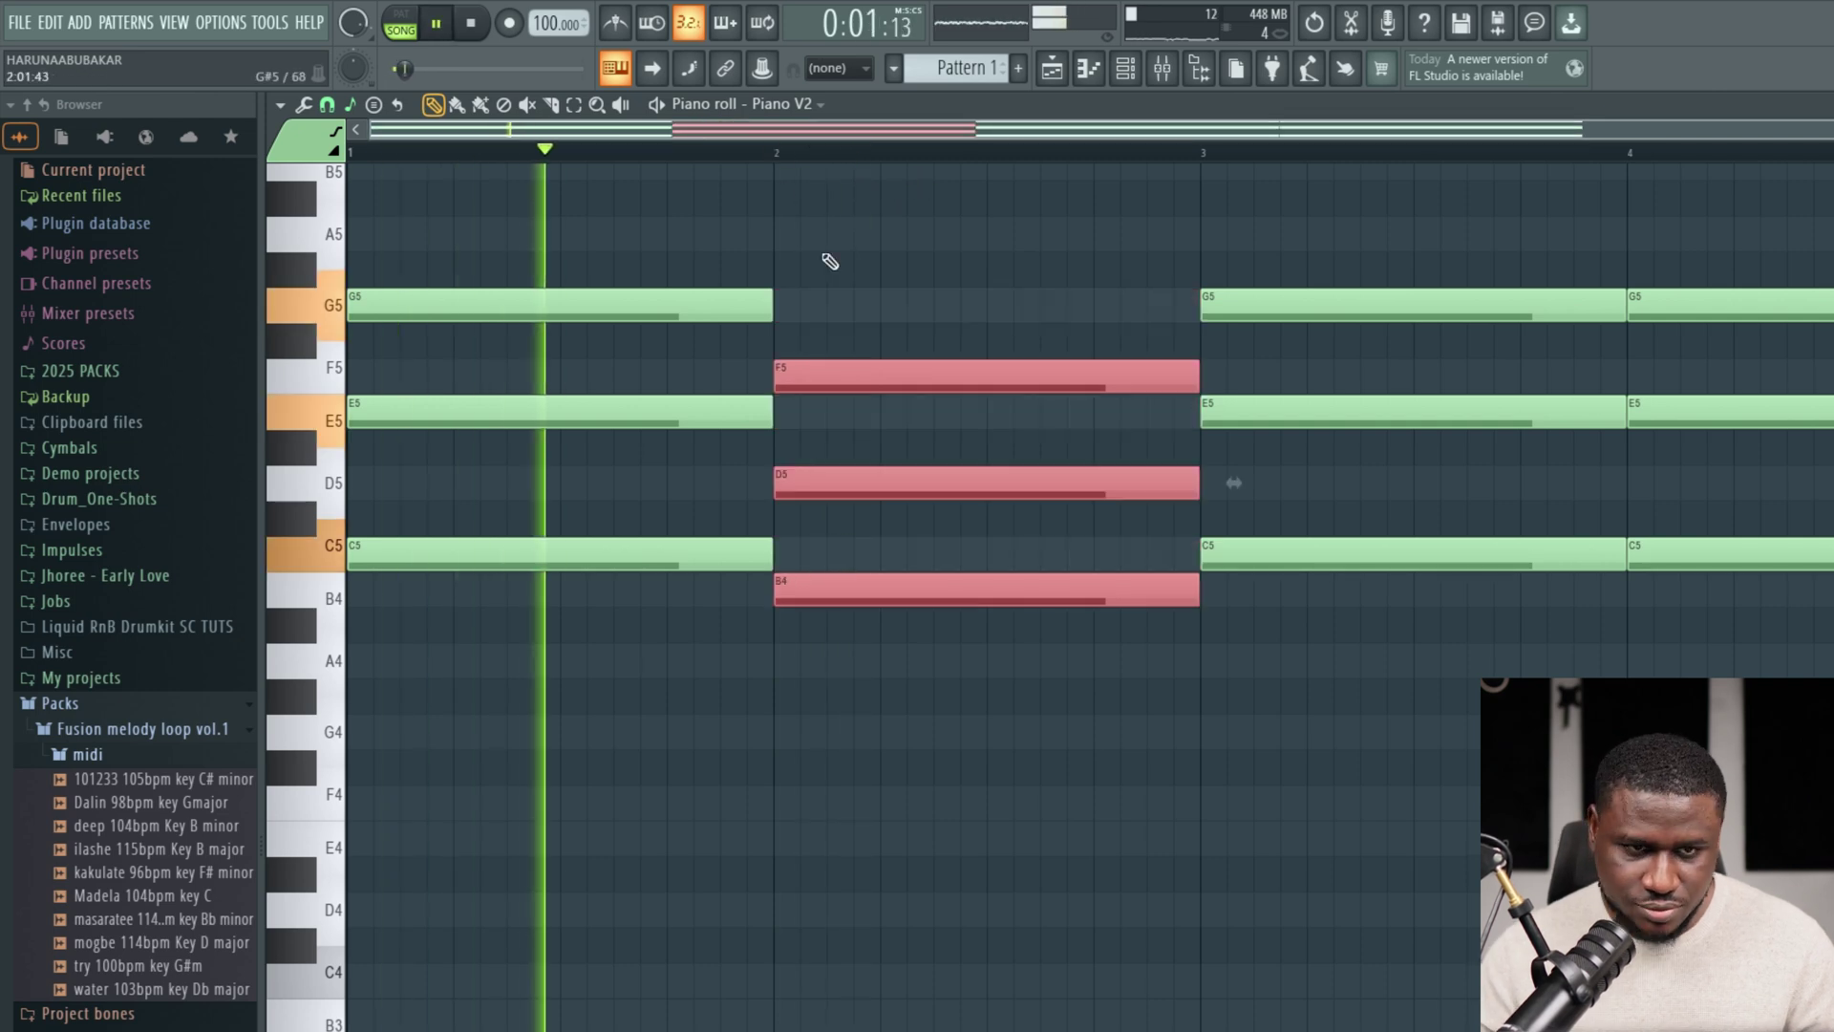
key(Down)
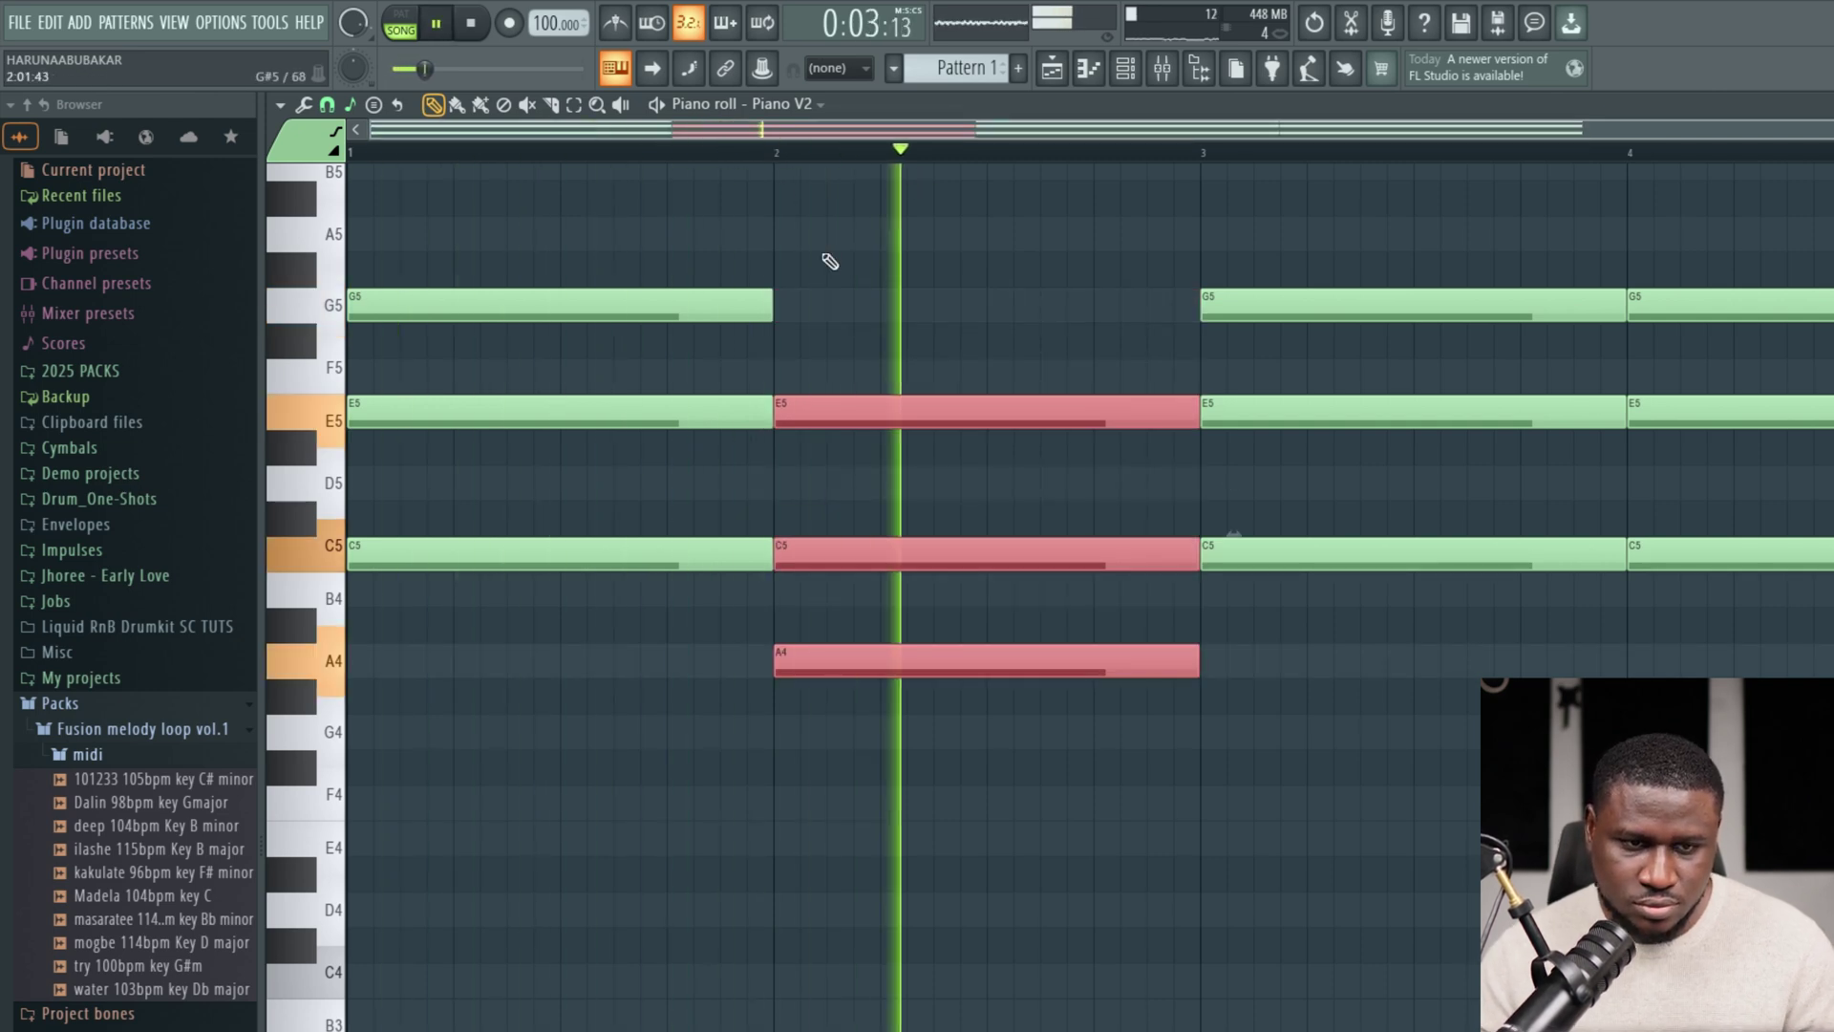
key(space)
key(Down)
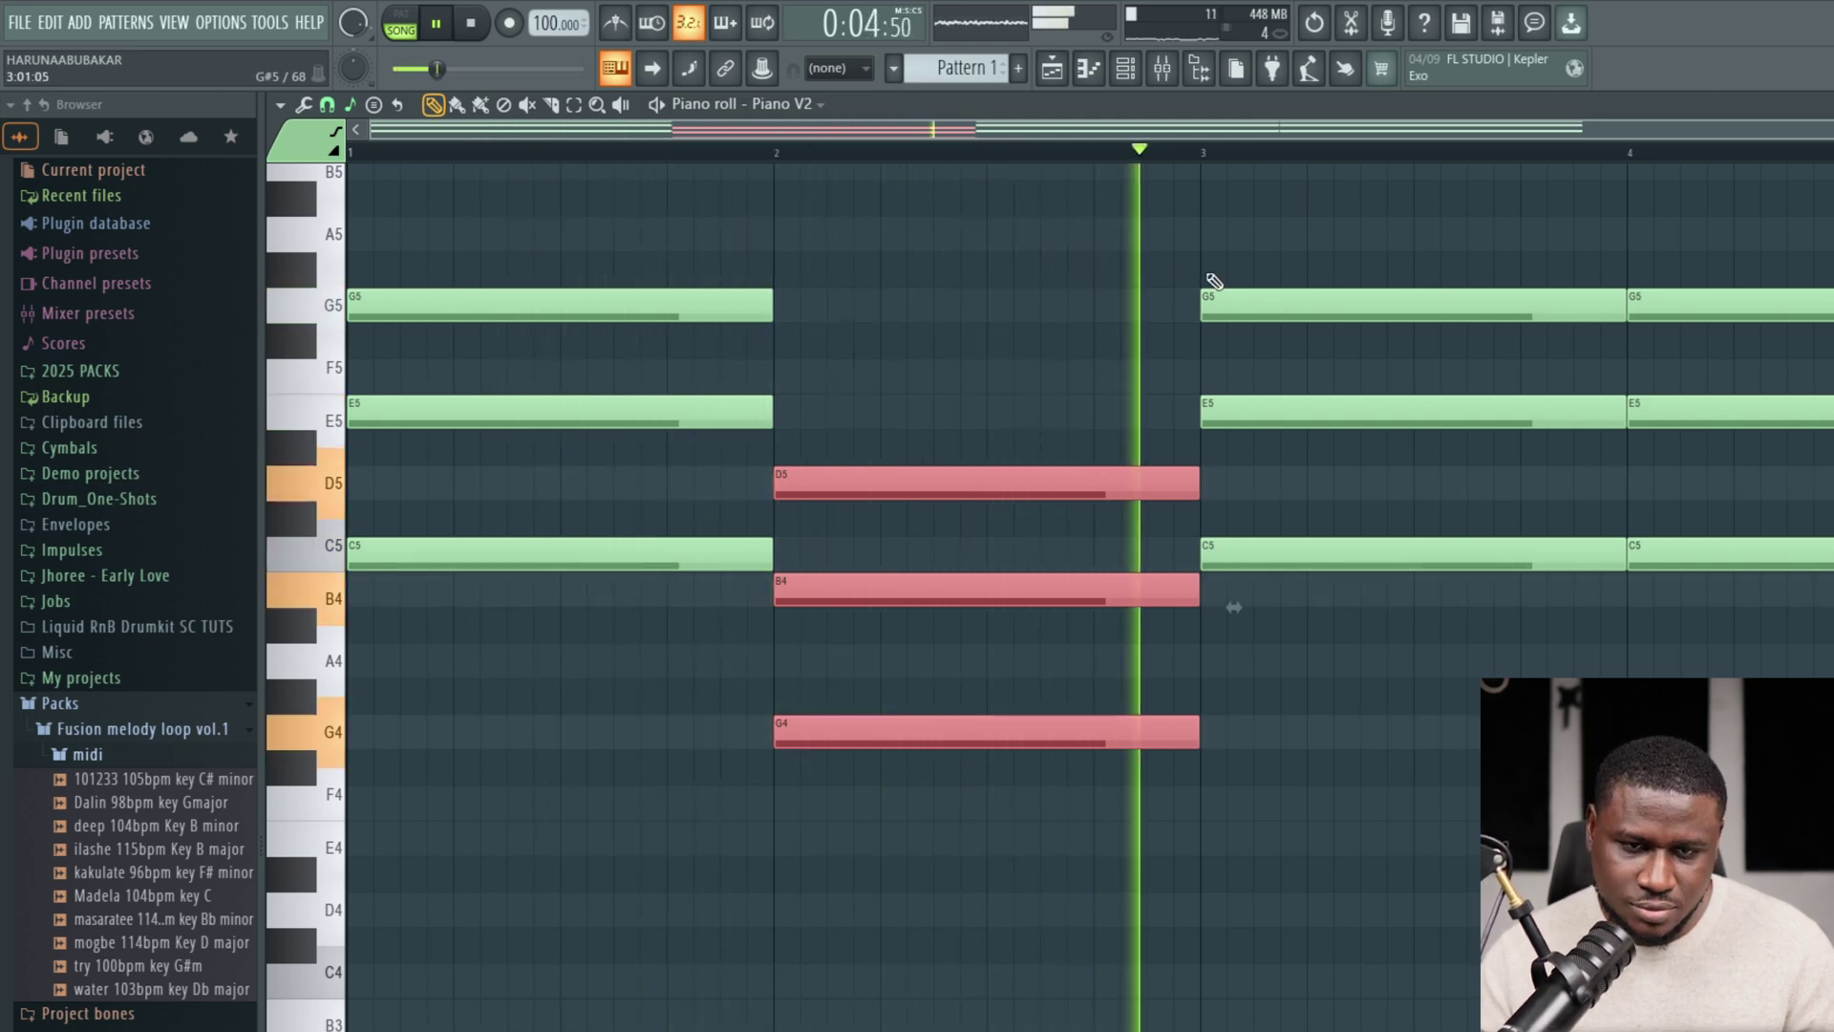
key(space)
Change the bar 3 chord to F4, A4, C5.
drag(1295, 237, 1355, 554)
key(space)
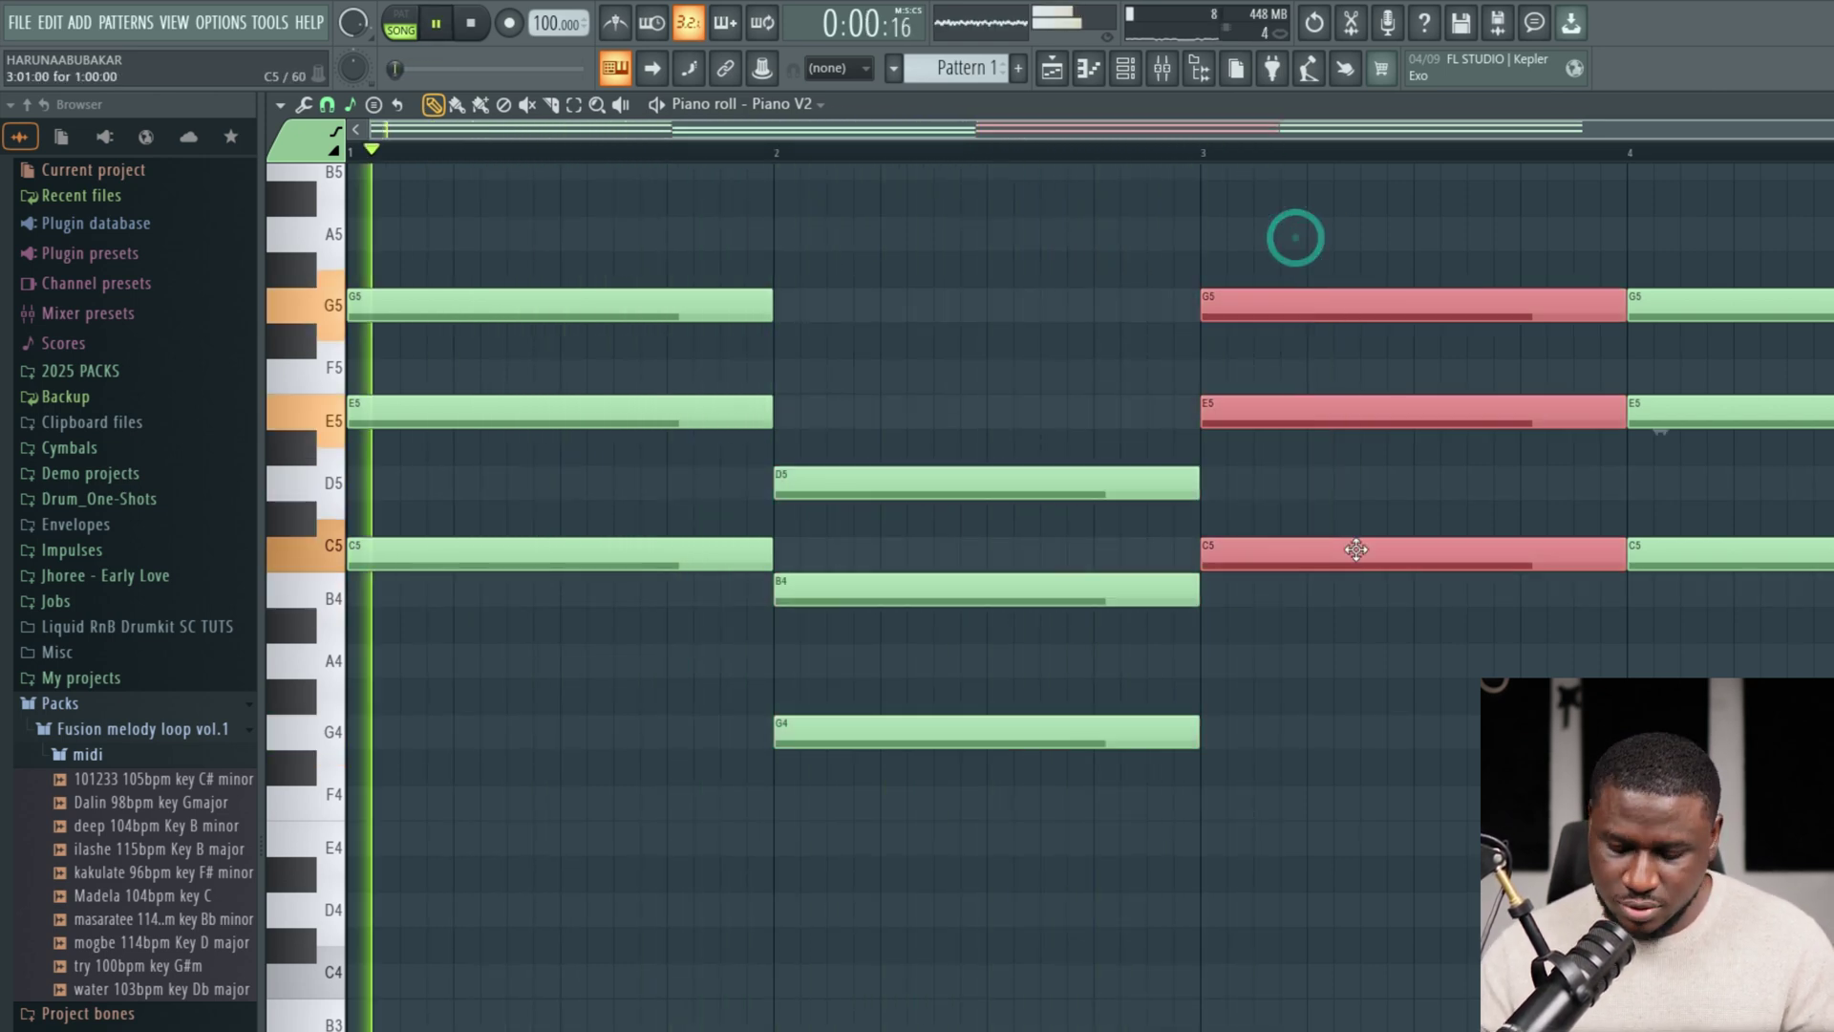
key(alt+Down)
key(alt+Down)
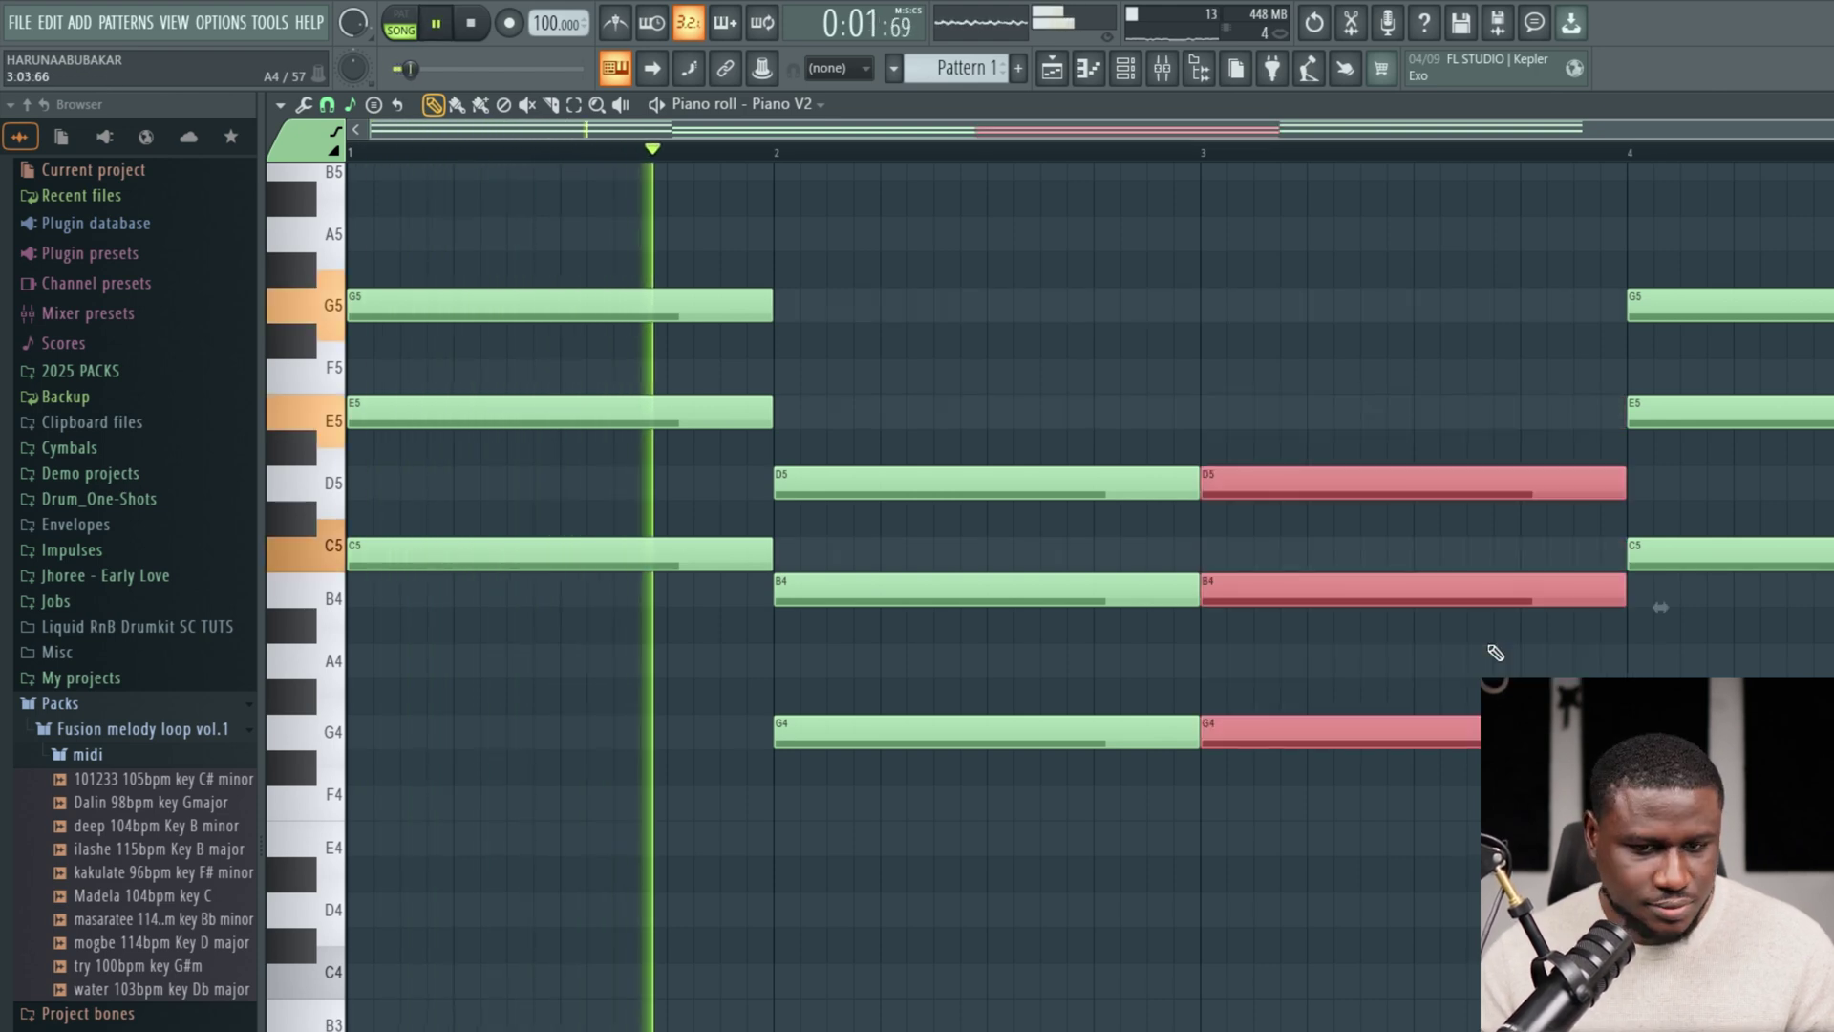
key(ctrl+alt+Down)
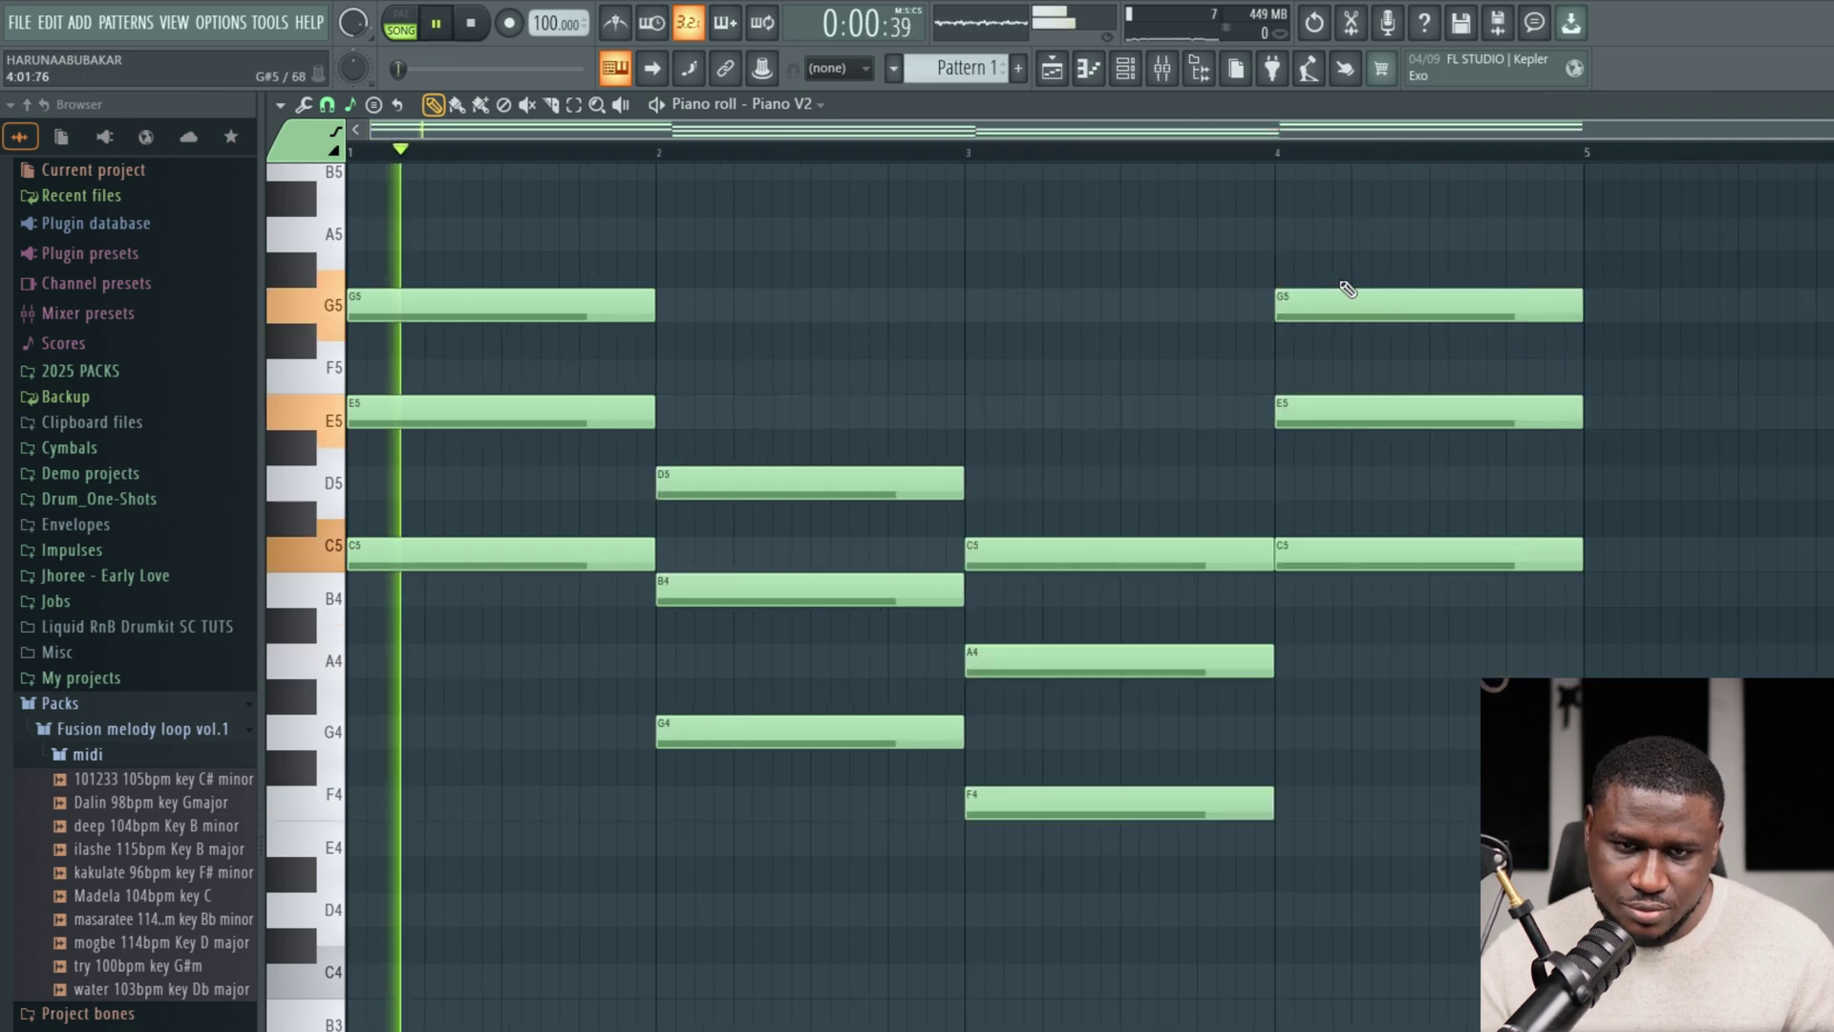
Stretch the bar 3 F chord into bar 4 and transpose the final chord to D5, B4, G4.
drag(1347, 289, 1392, 704)
drag(1281, 557, 1430, 557)
drag(1338, 483, 1159, 880)
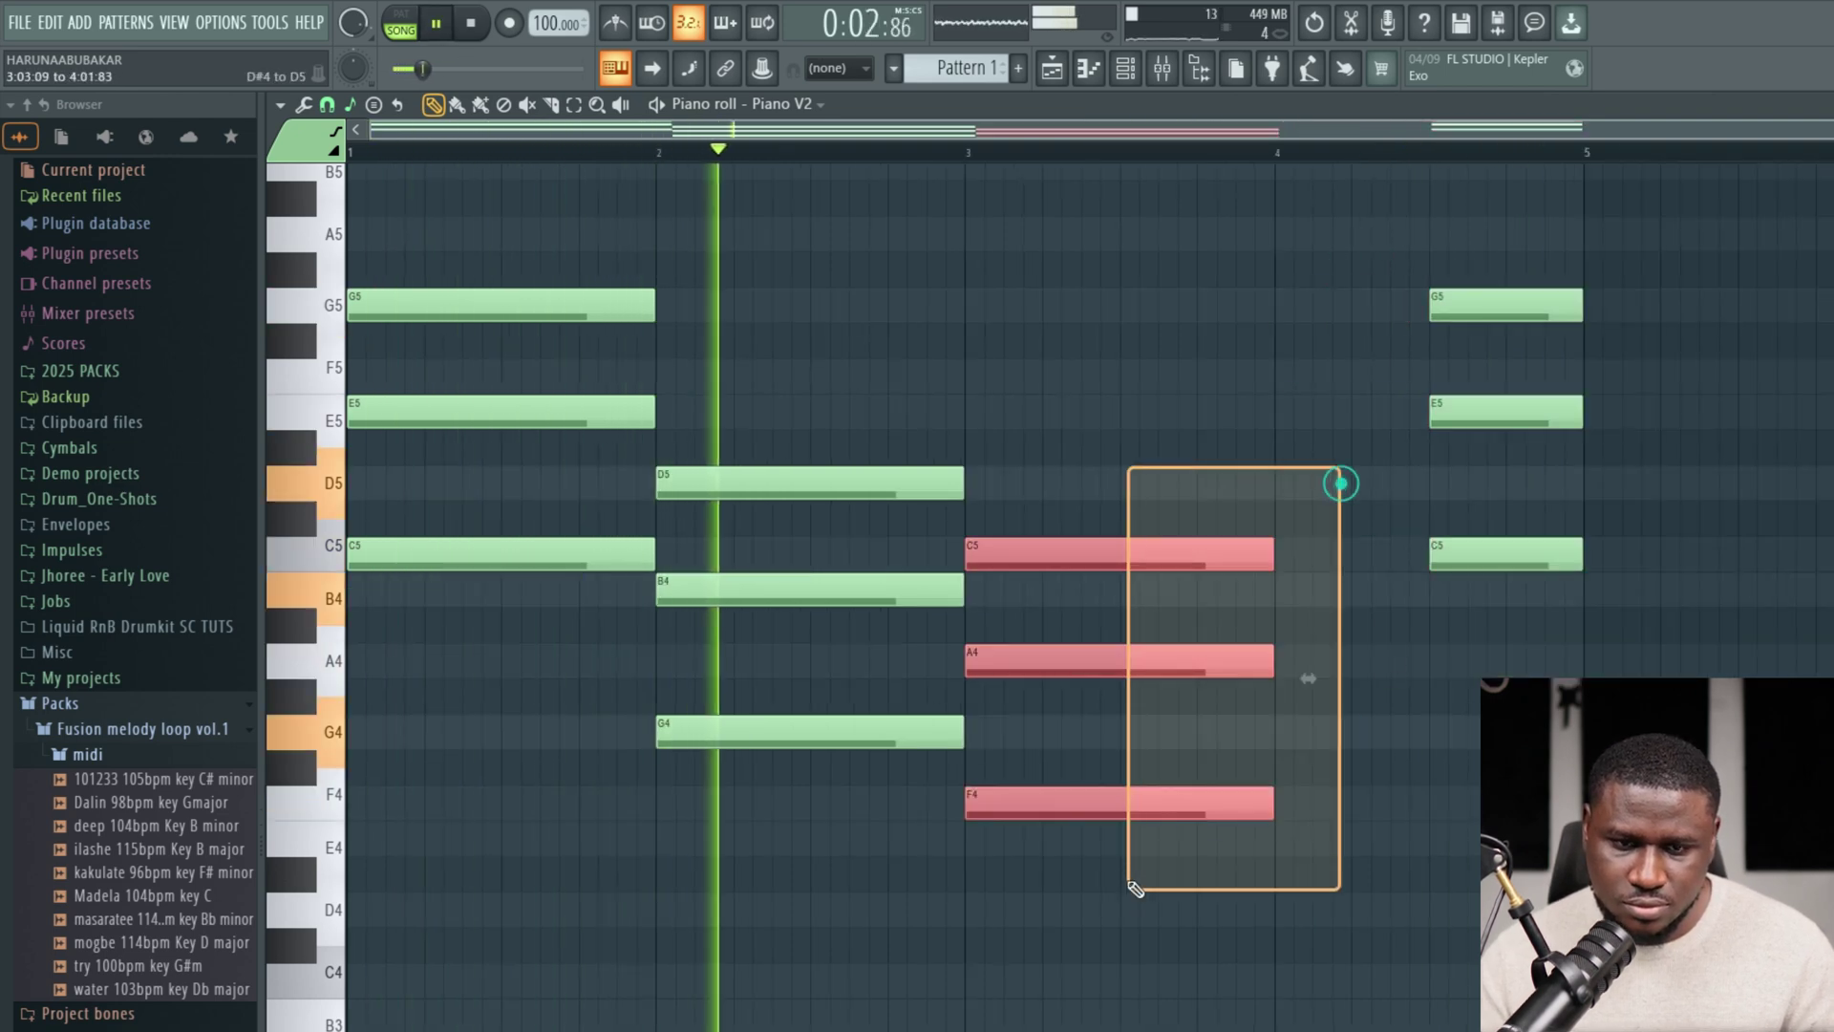
drag(1274, 801, 1429, 798)
drag(1528, 712, 1515, 286)
key(Down)
key(Down)
key(Down)
key(Down)
key(Down)
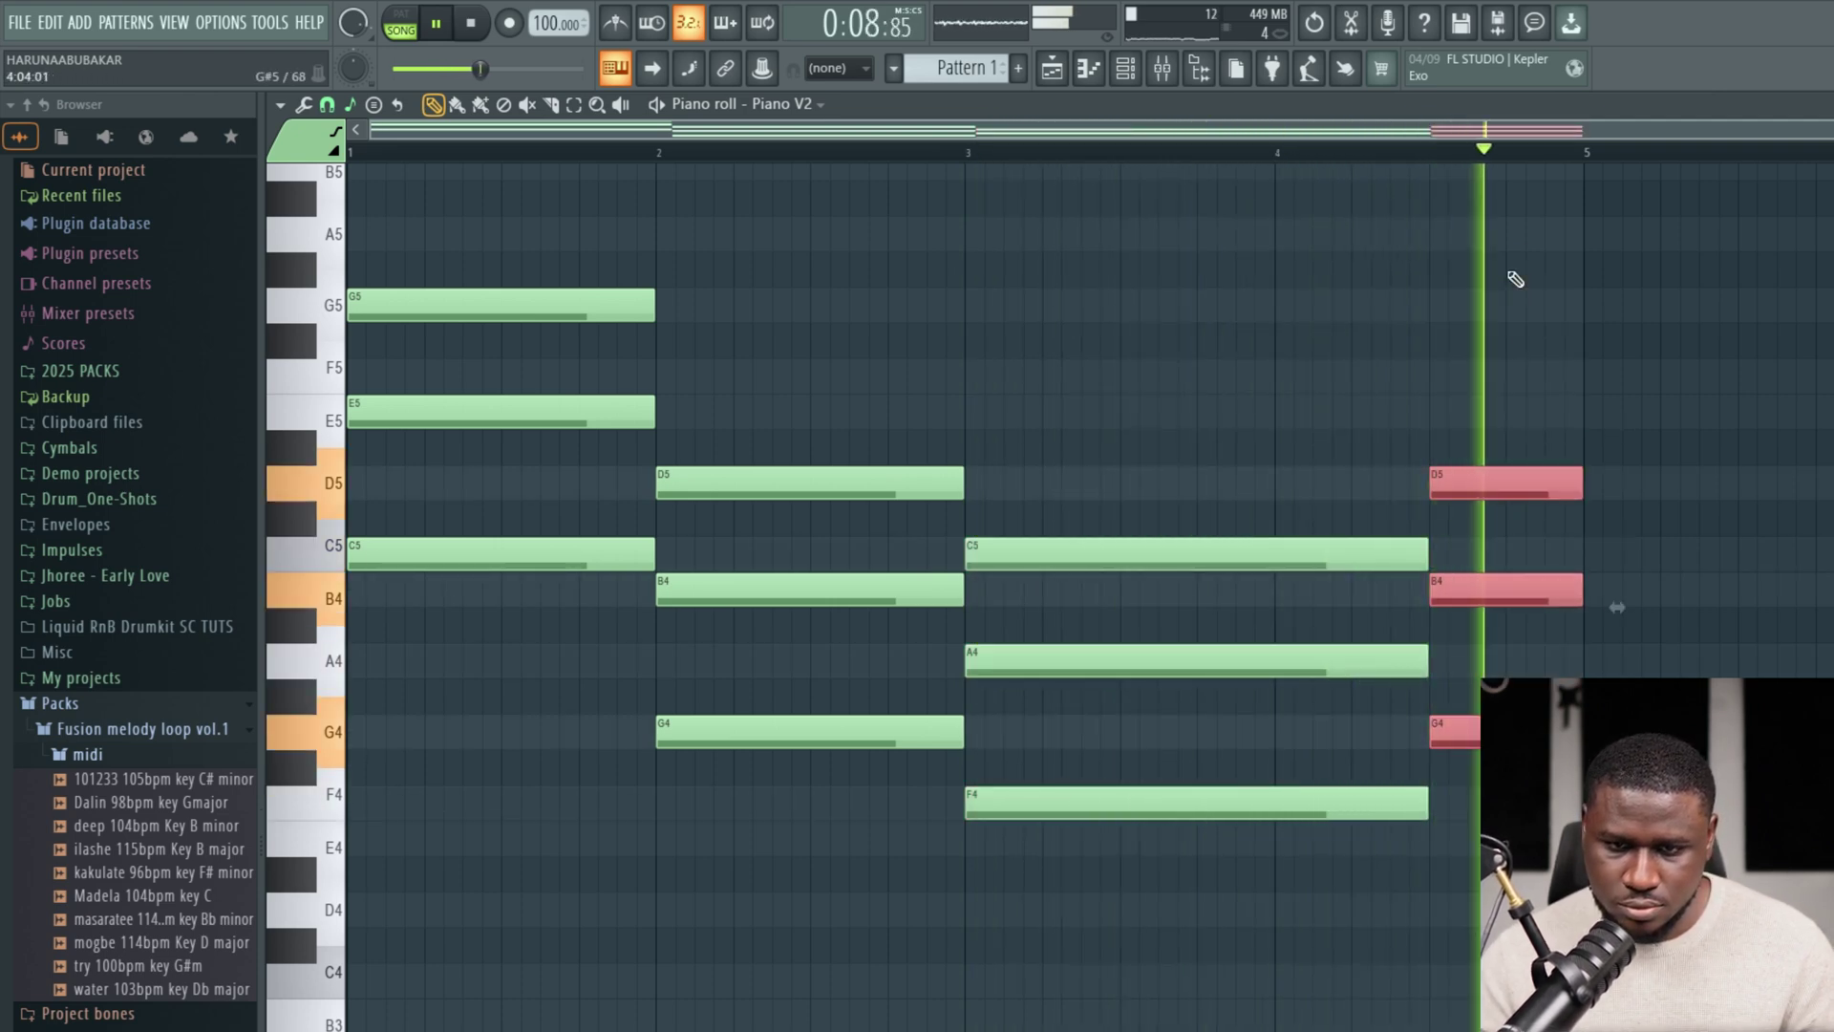
key(space)
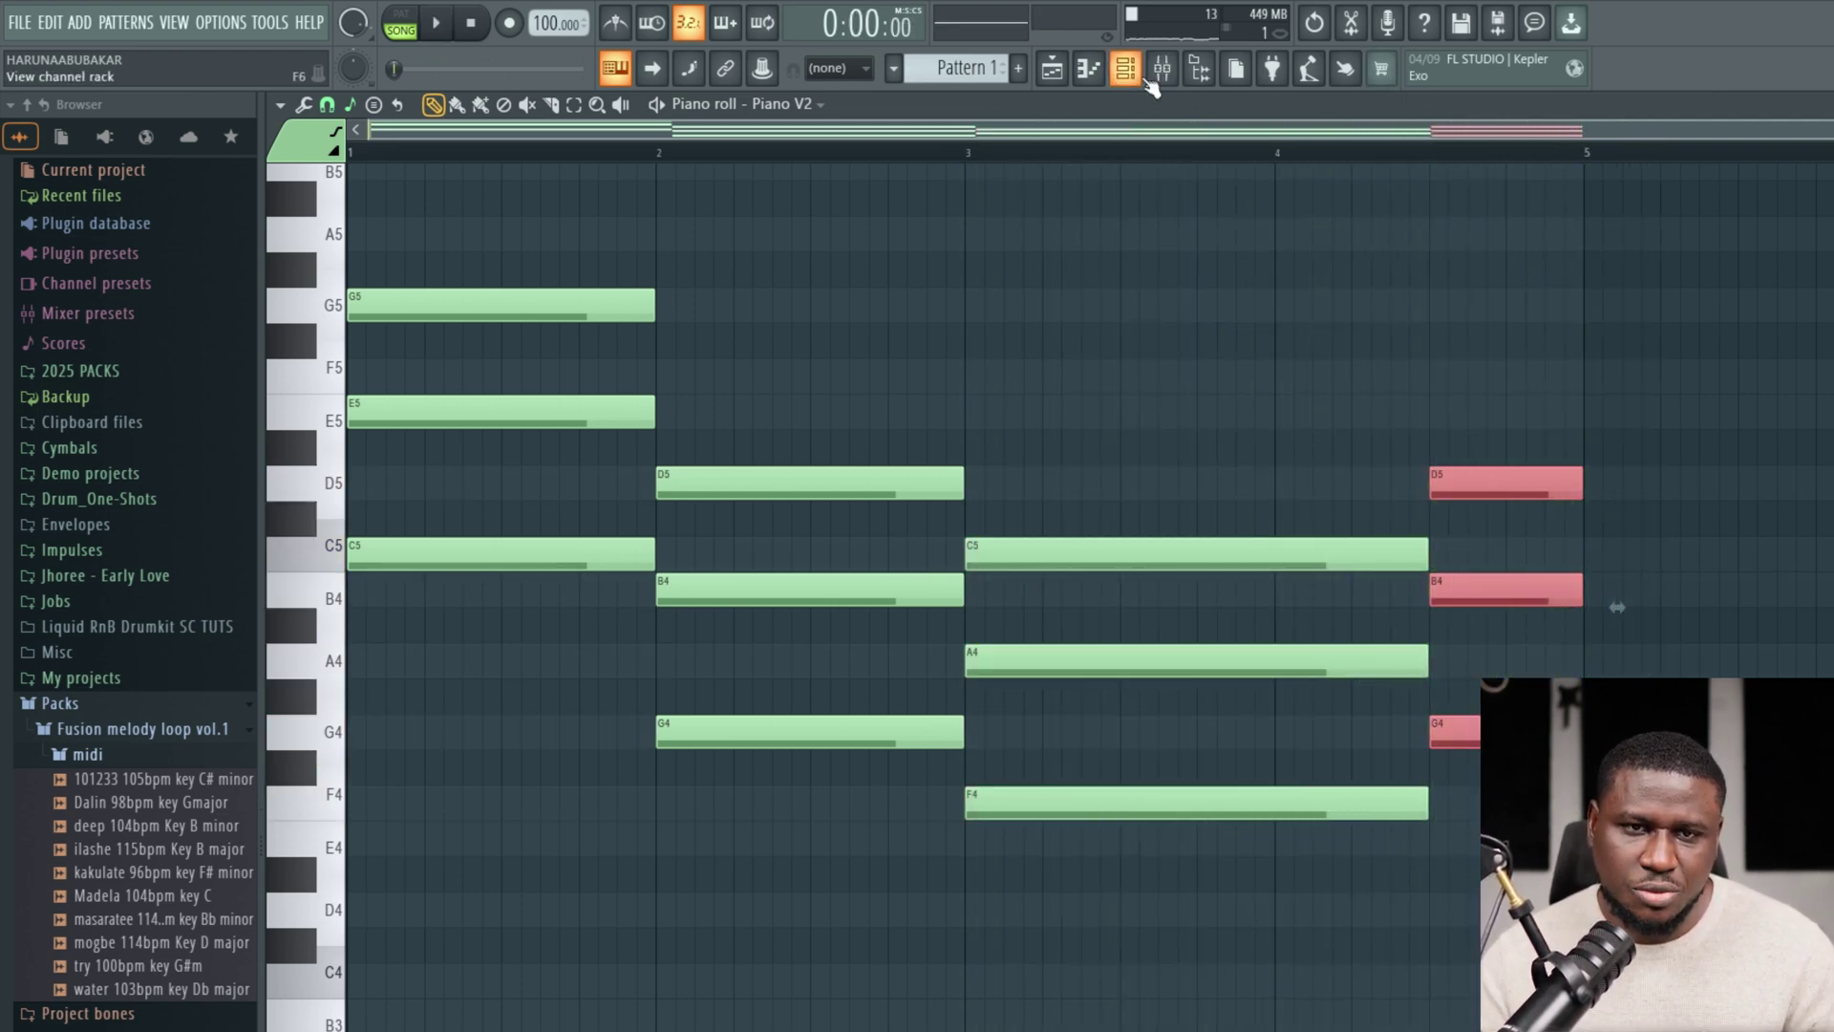
click(1128, 69)
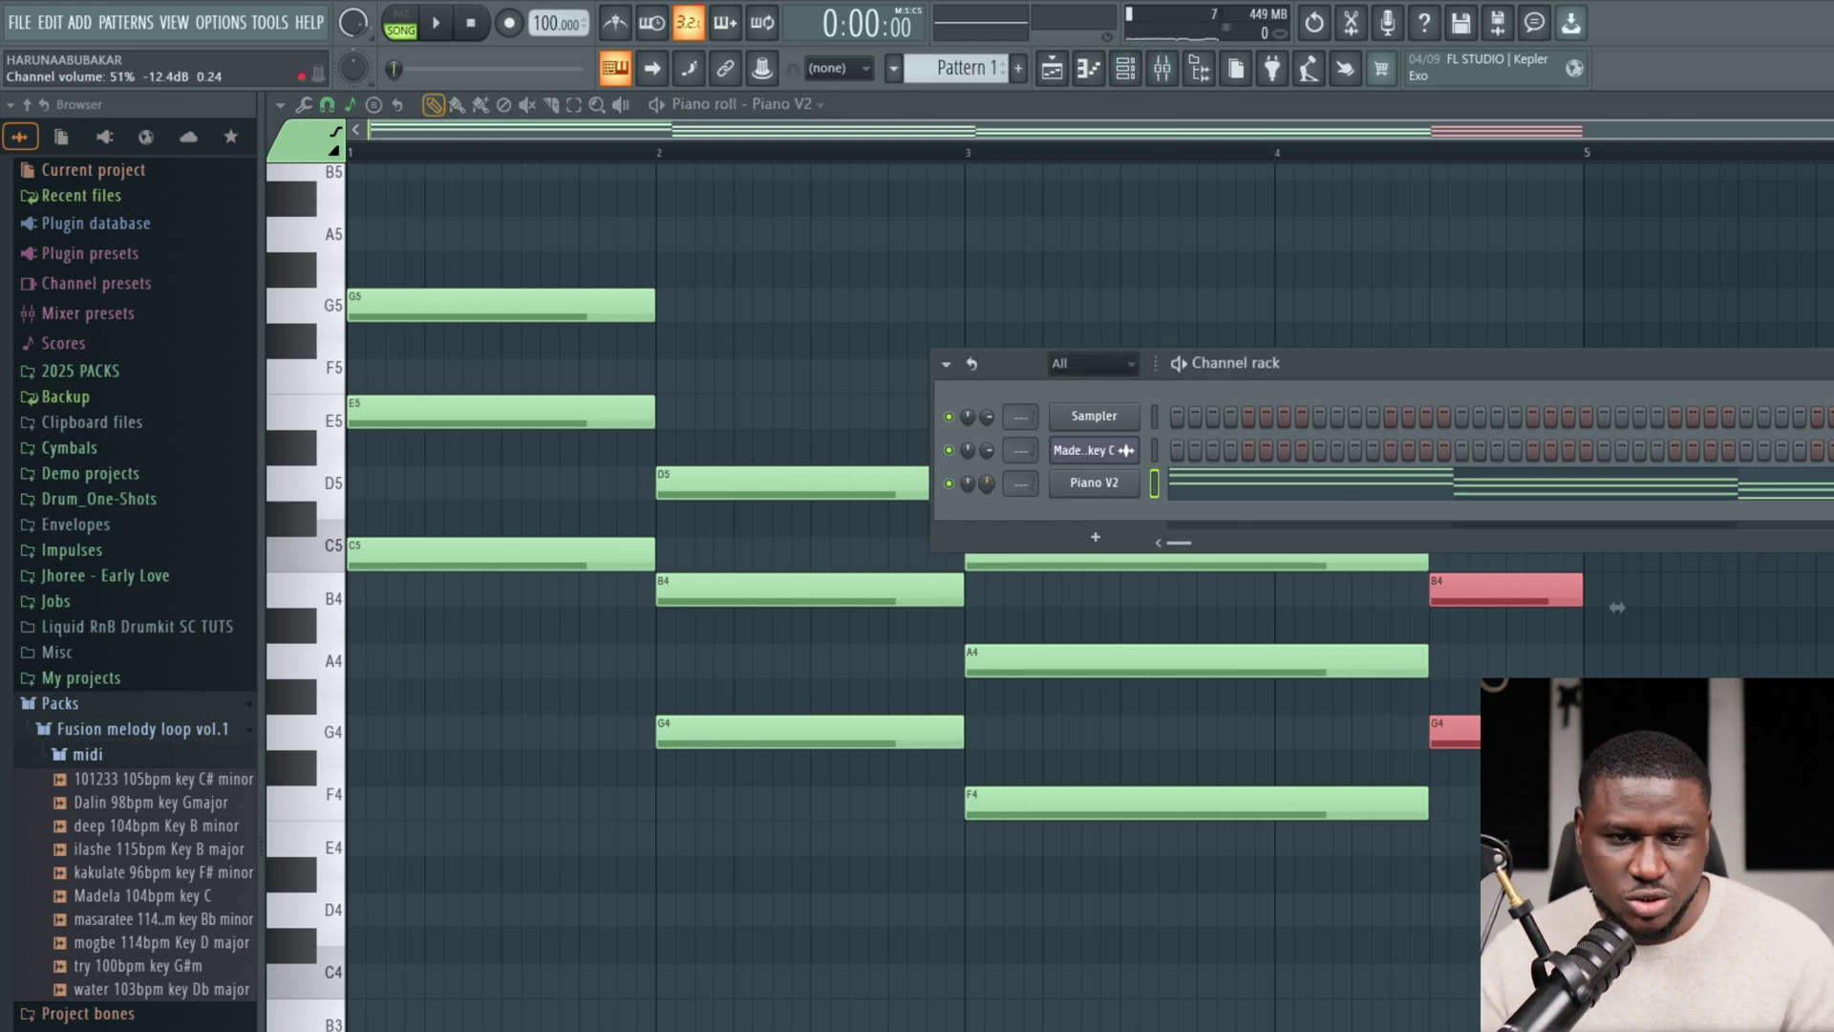
key(space)
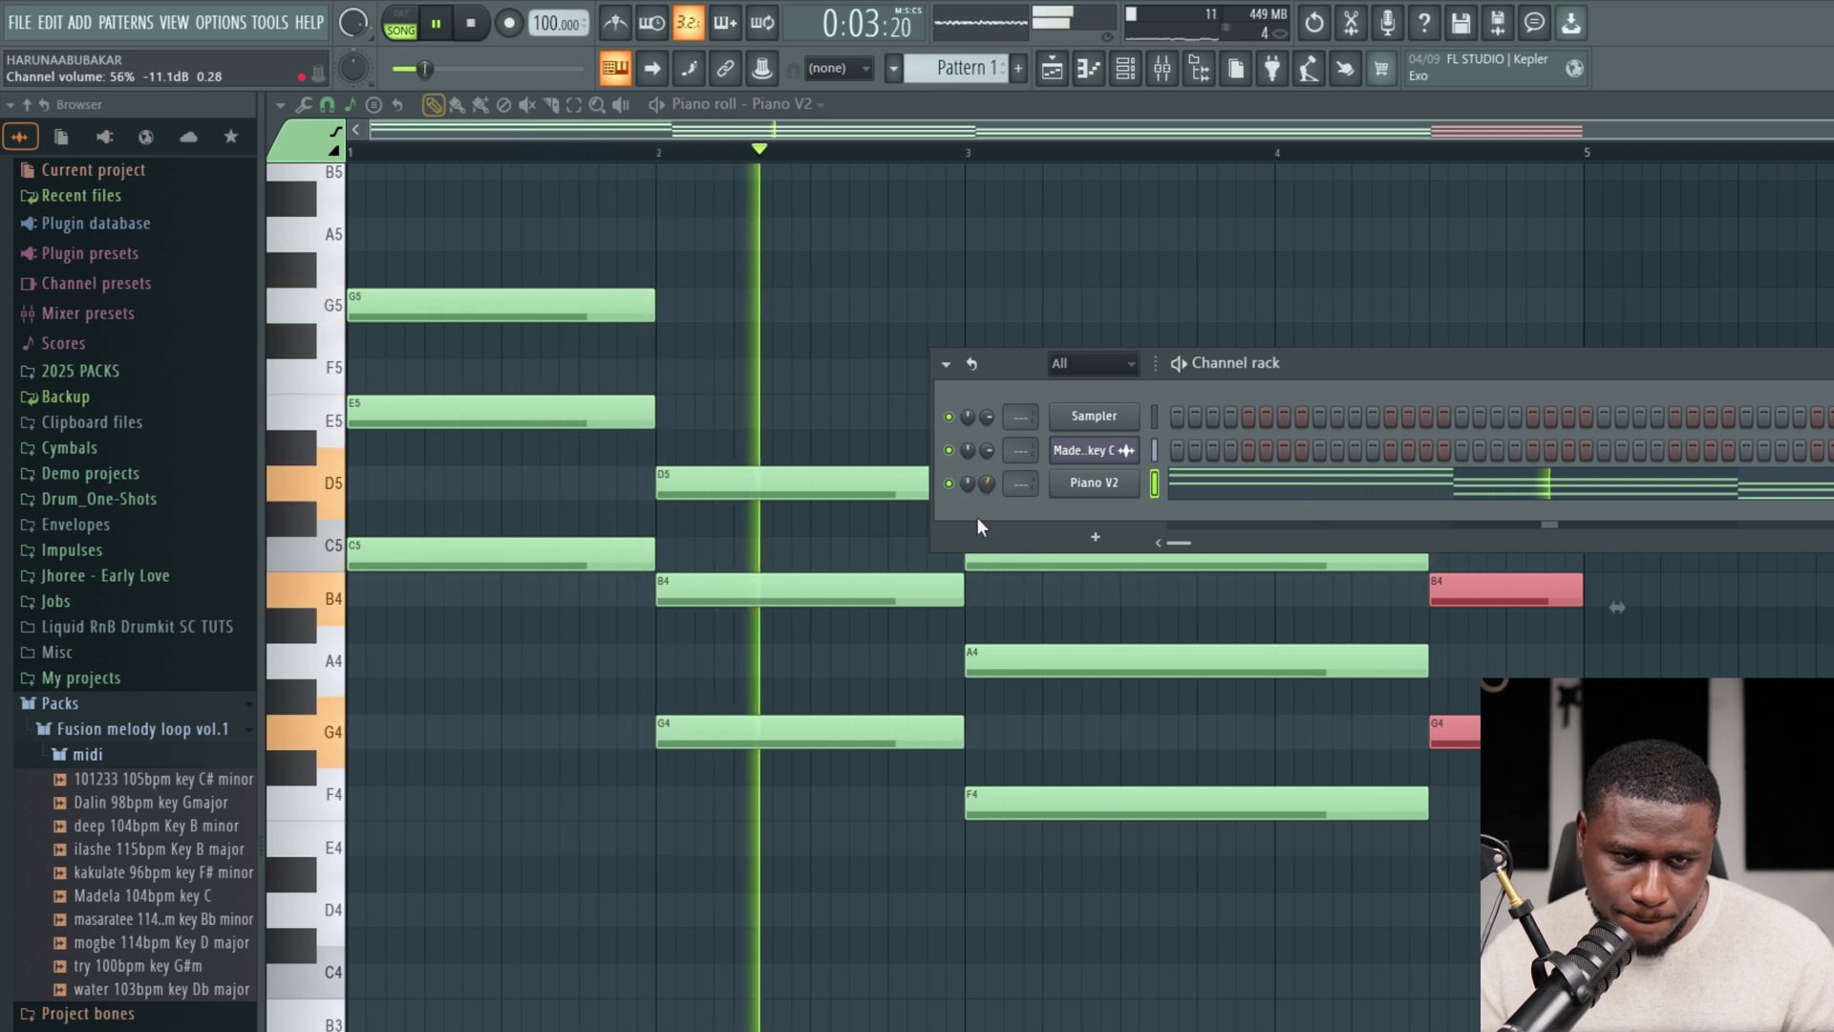
key(F6)
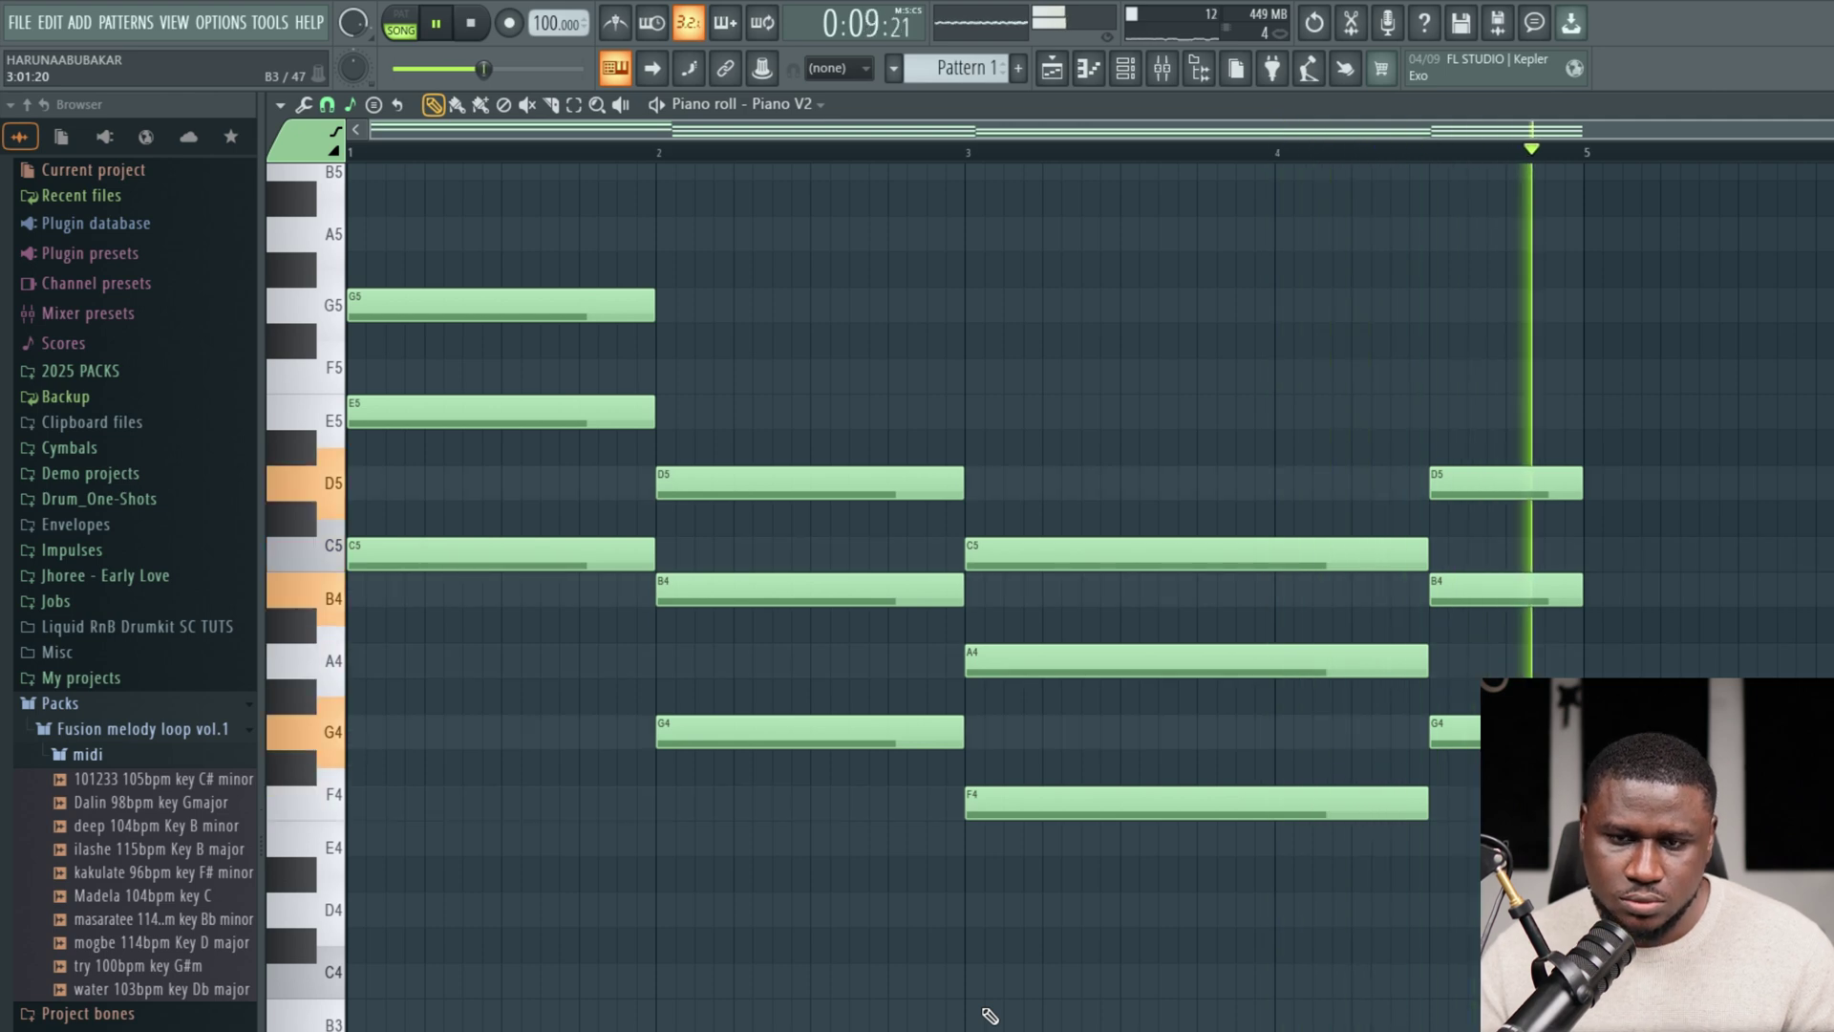
key(space)
Duplicate the Pattern 1 clip on Track 2 and play the arrangement with all tracks unmuted.
click(1054, 67)
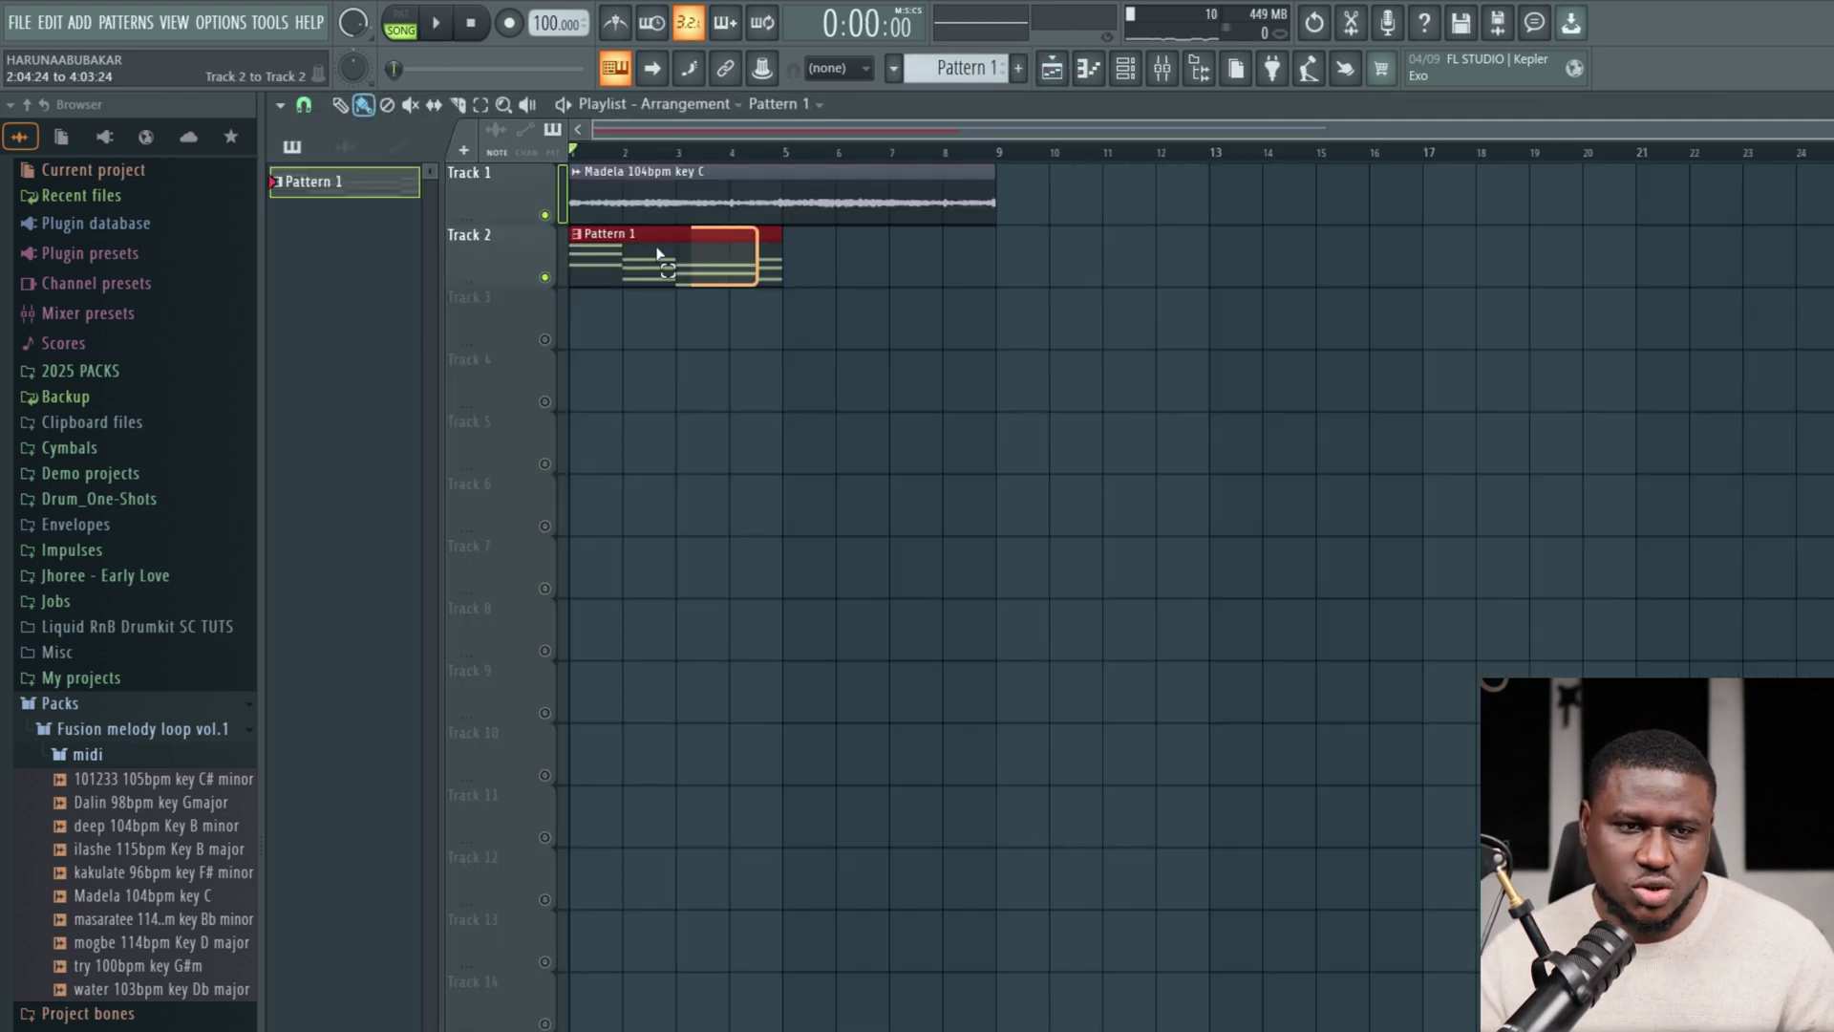
key(ctrl+b)
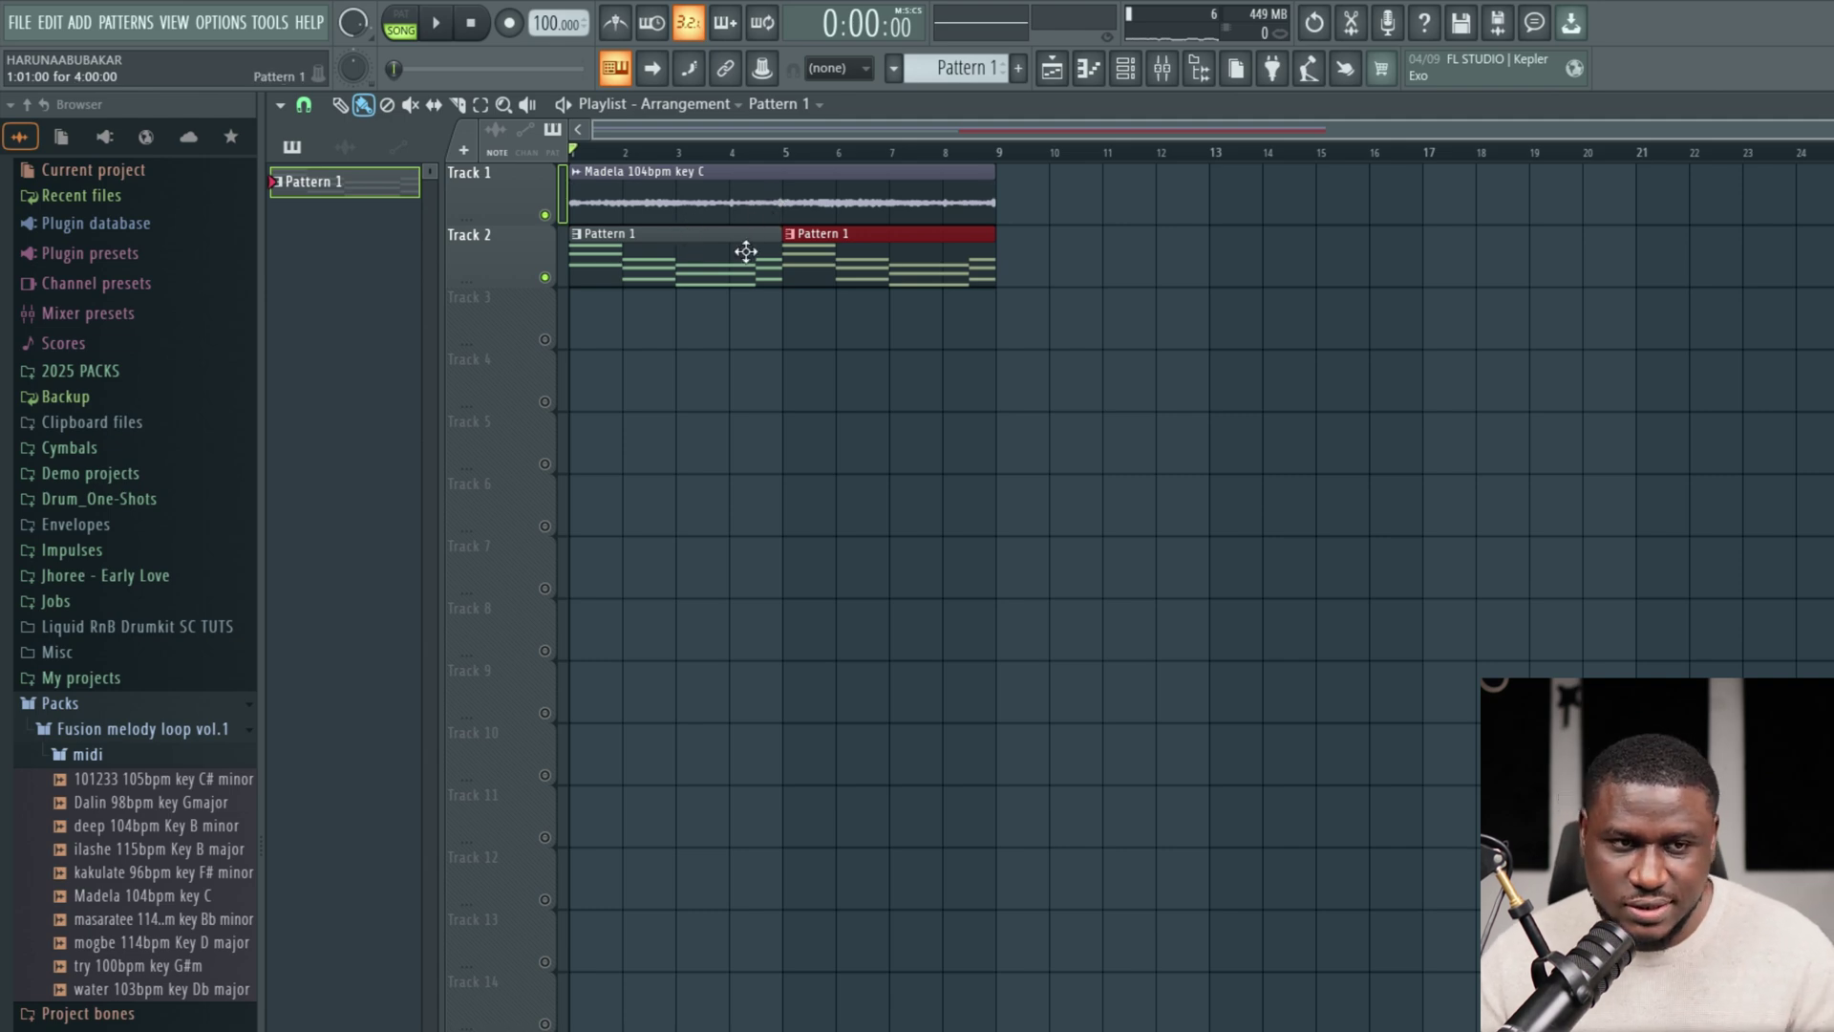
key(space)
click(702, 351)
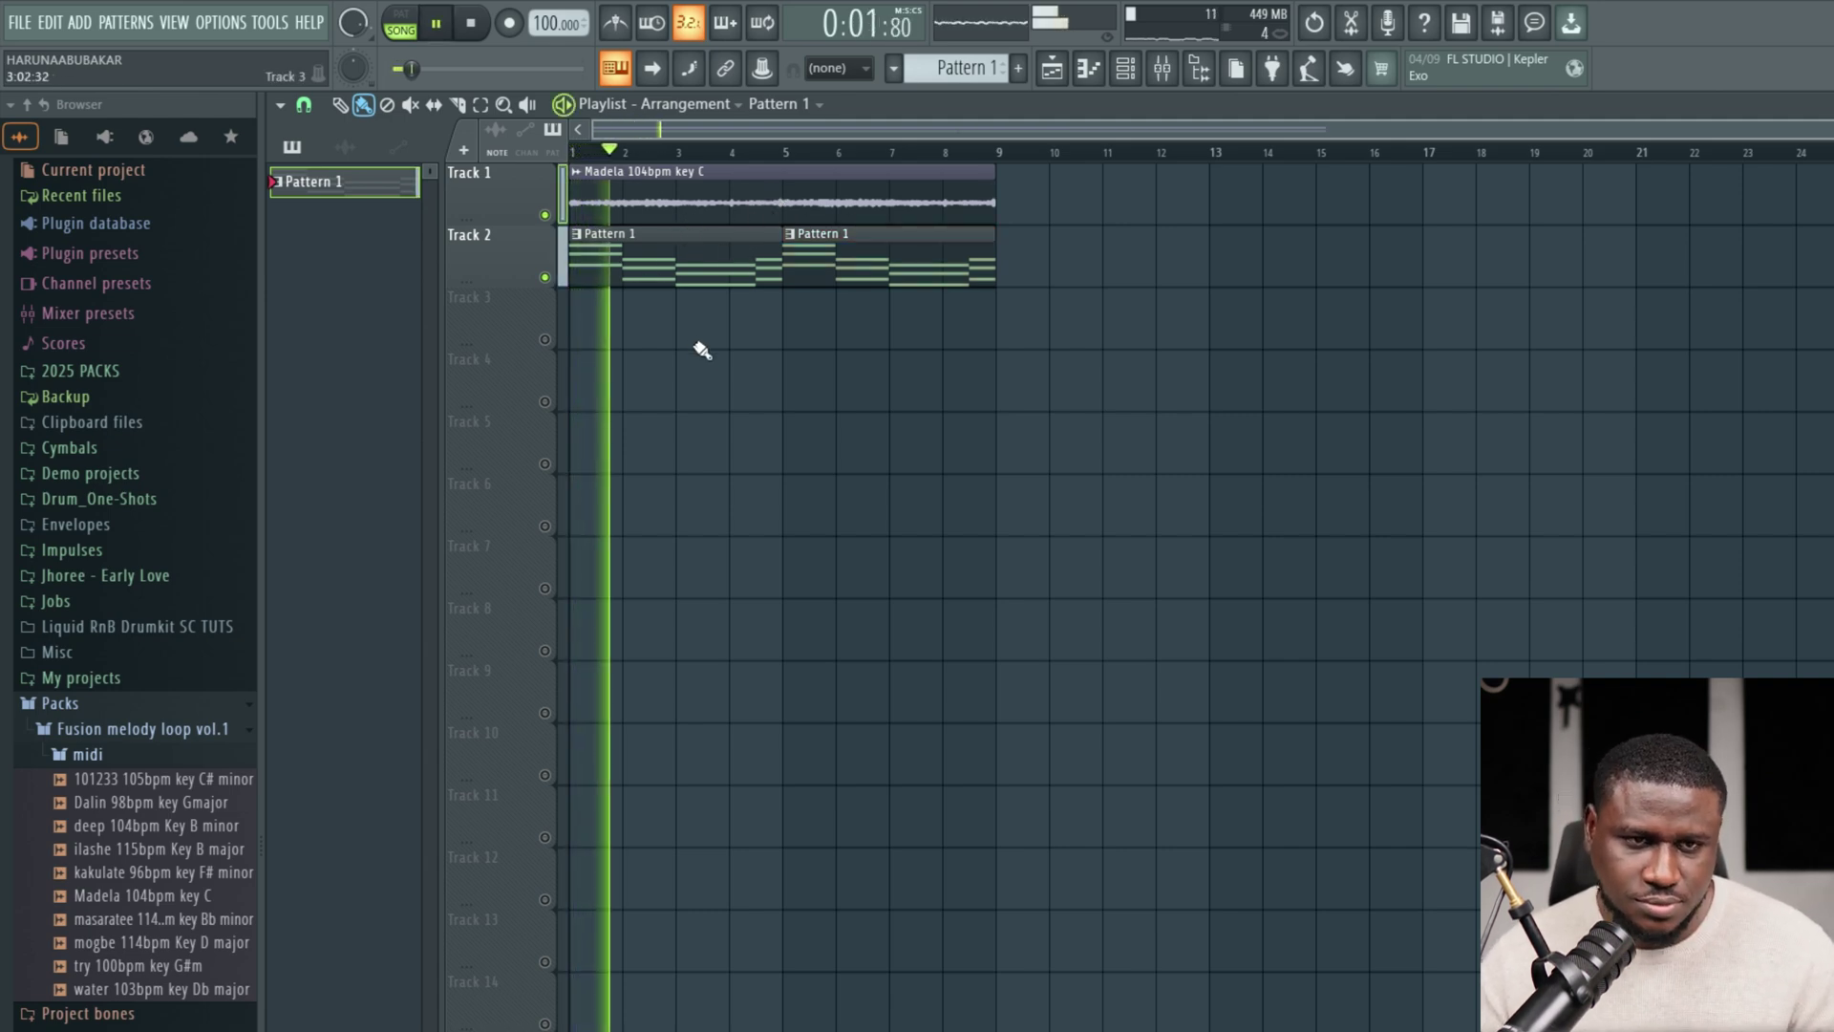
click(555, 350)
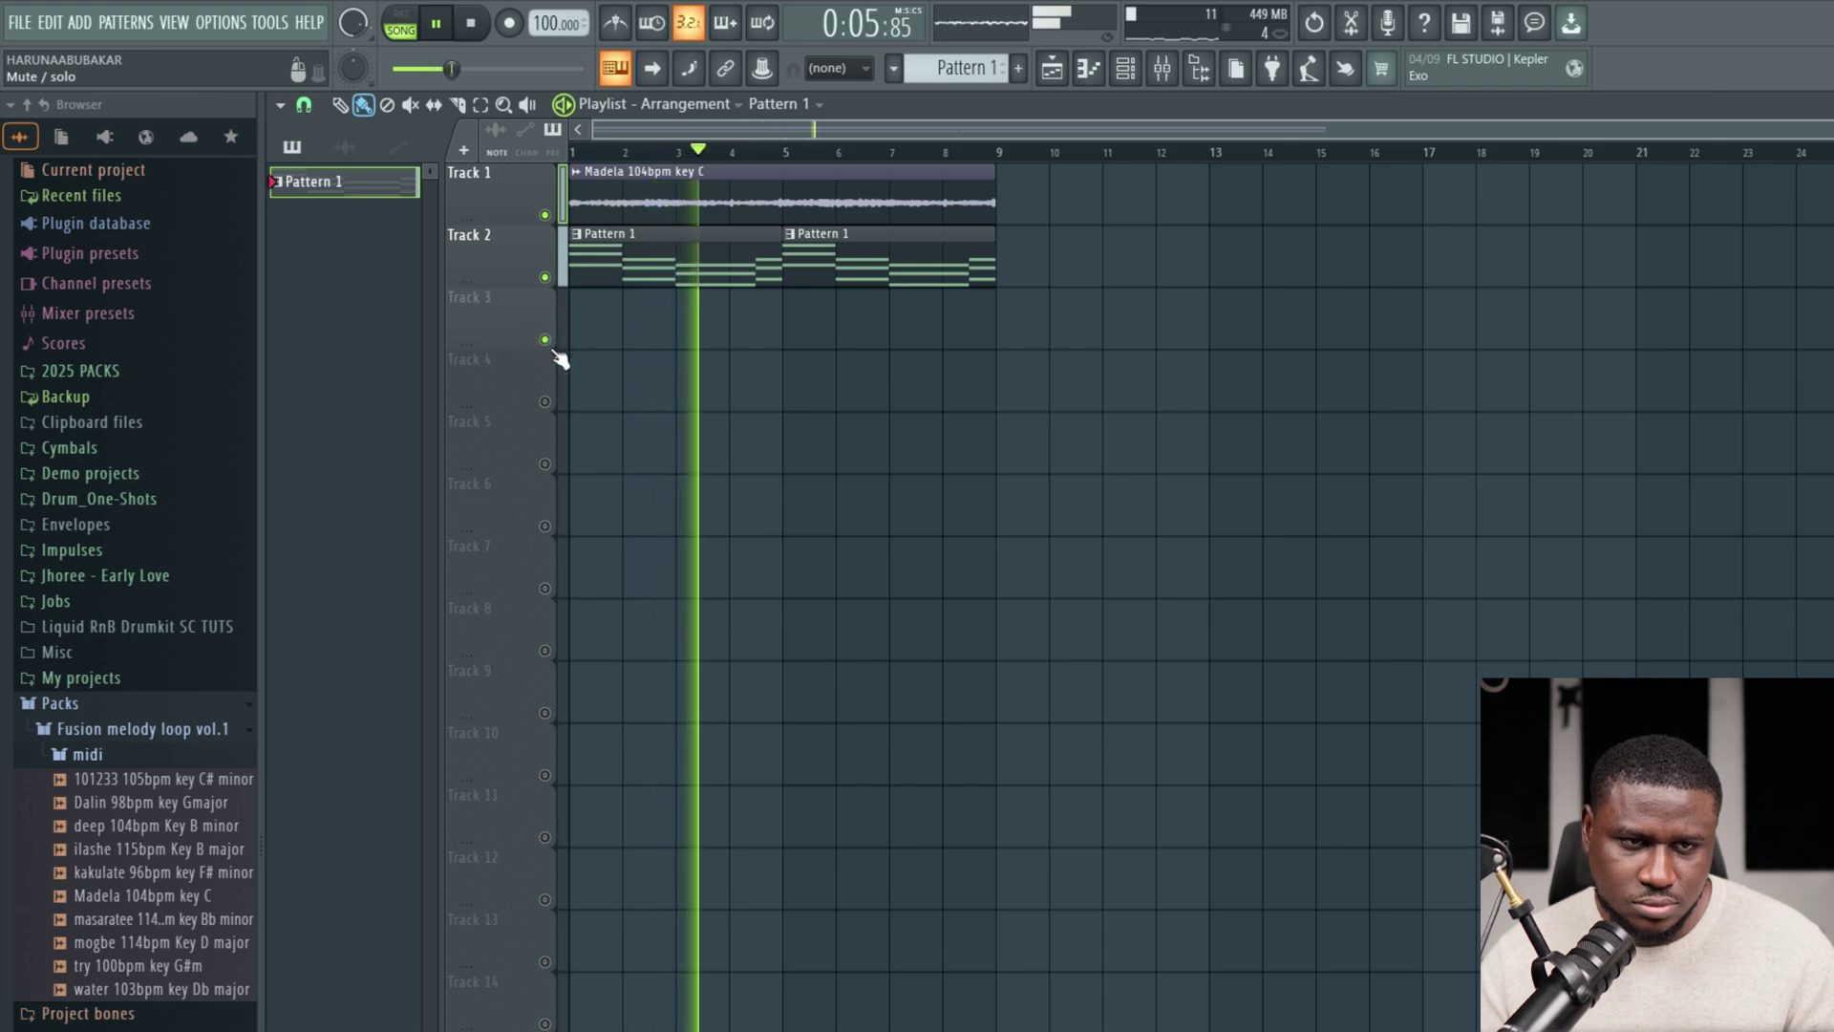
click(555, 352)
click(555, 352)
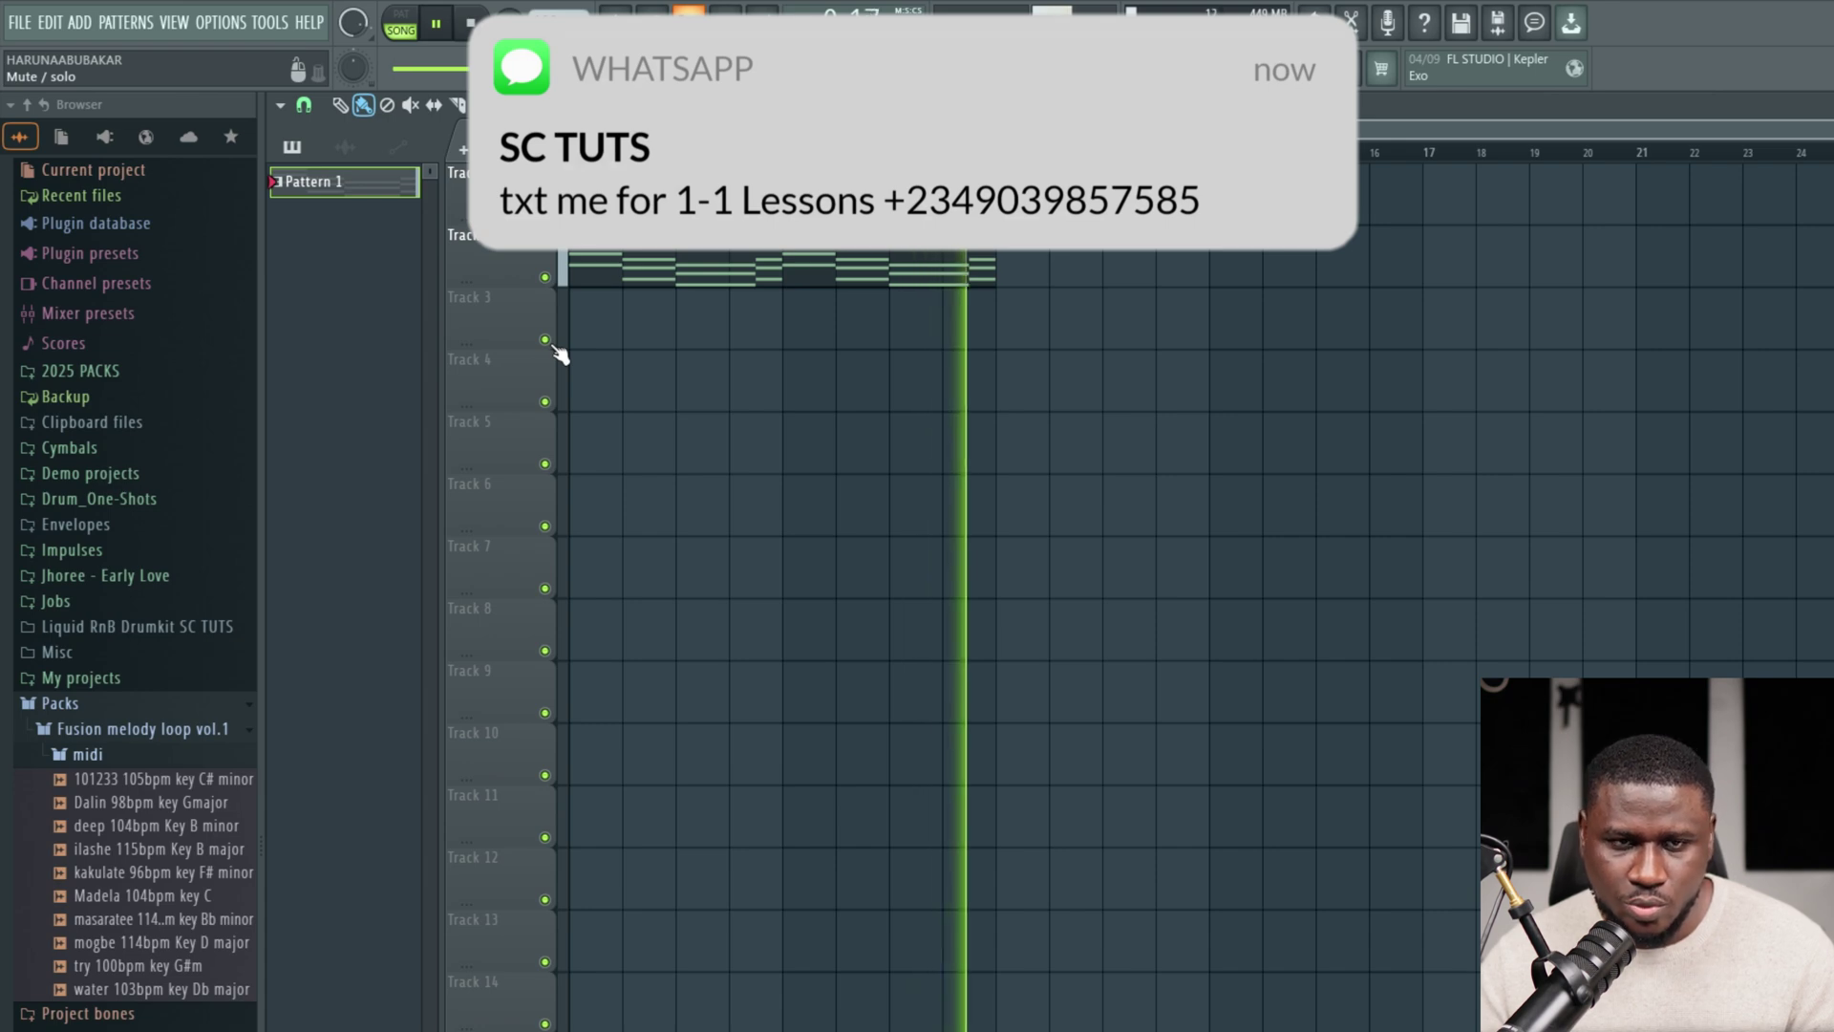
key(space)
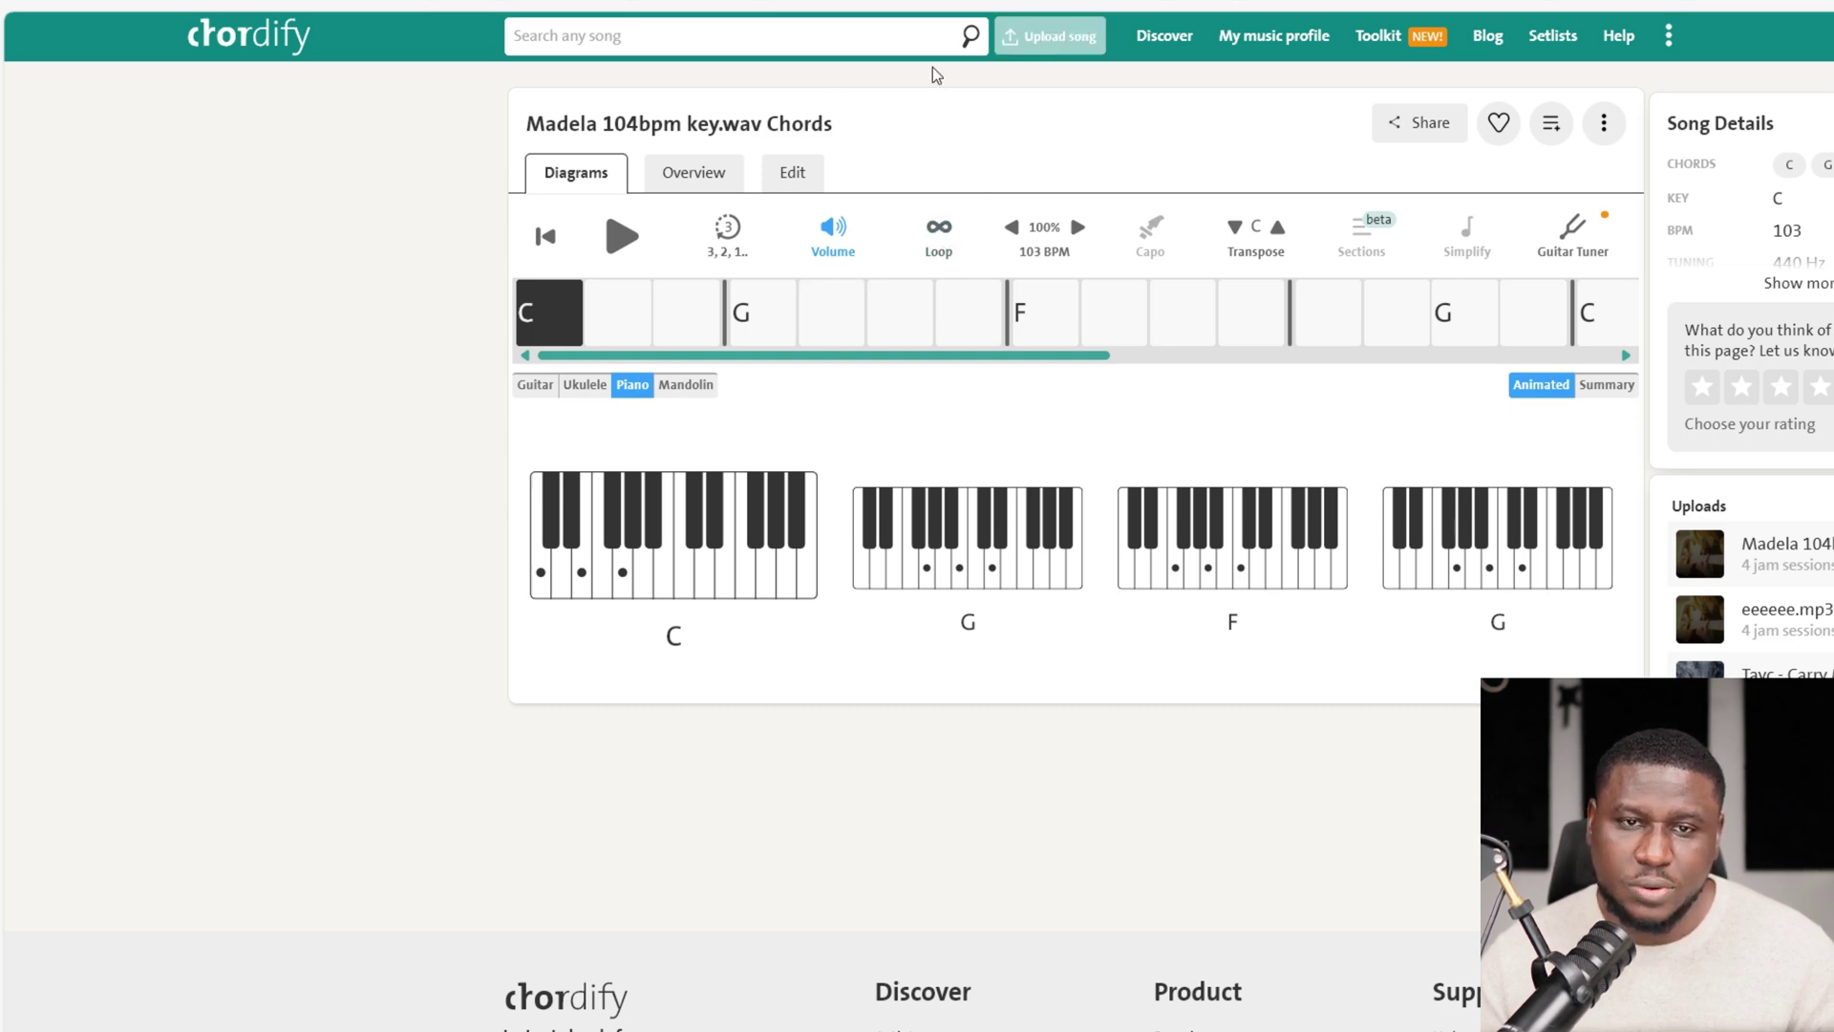
Set Chordify's Song and Chords volumes to about half, then play and pause the Madela progression.
click(1078, 41)
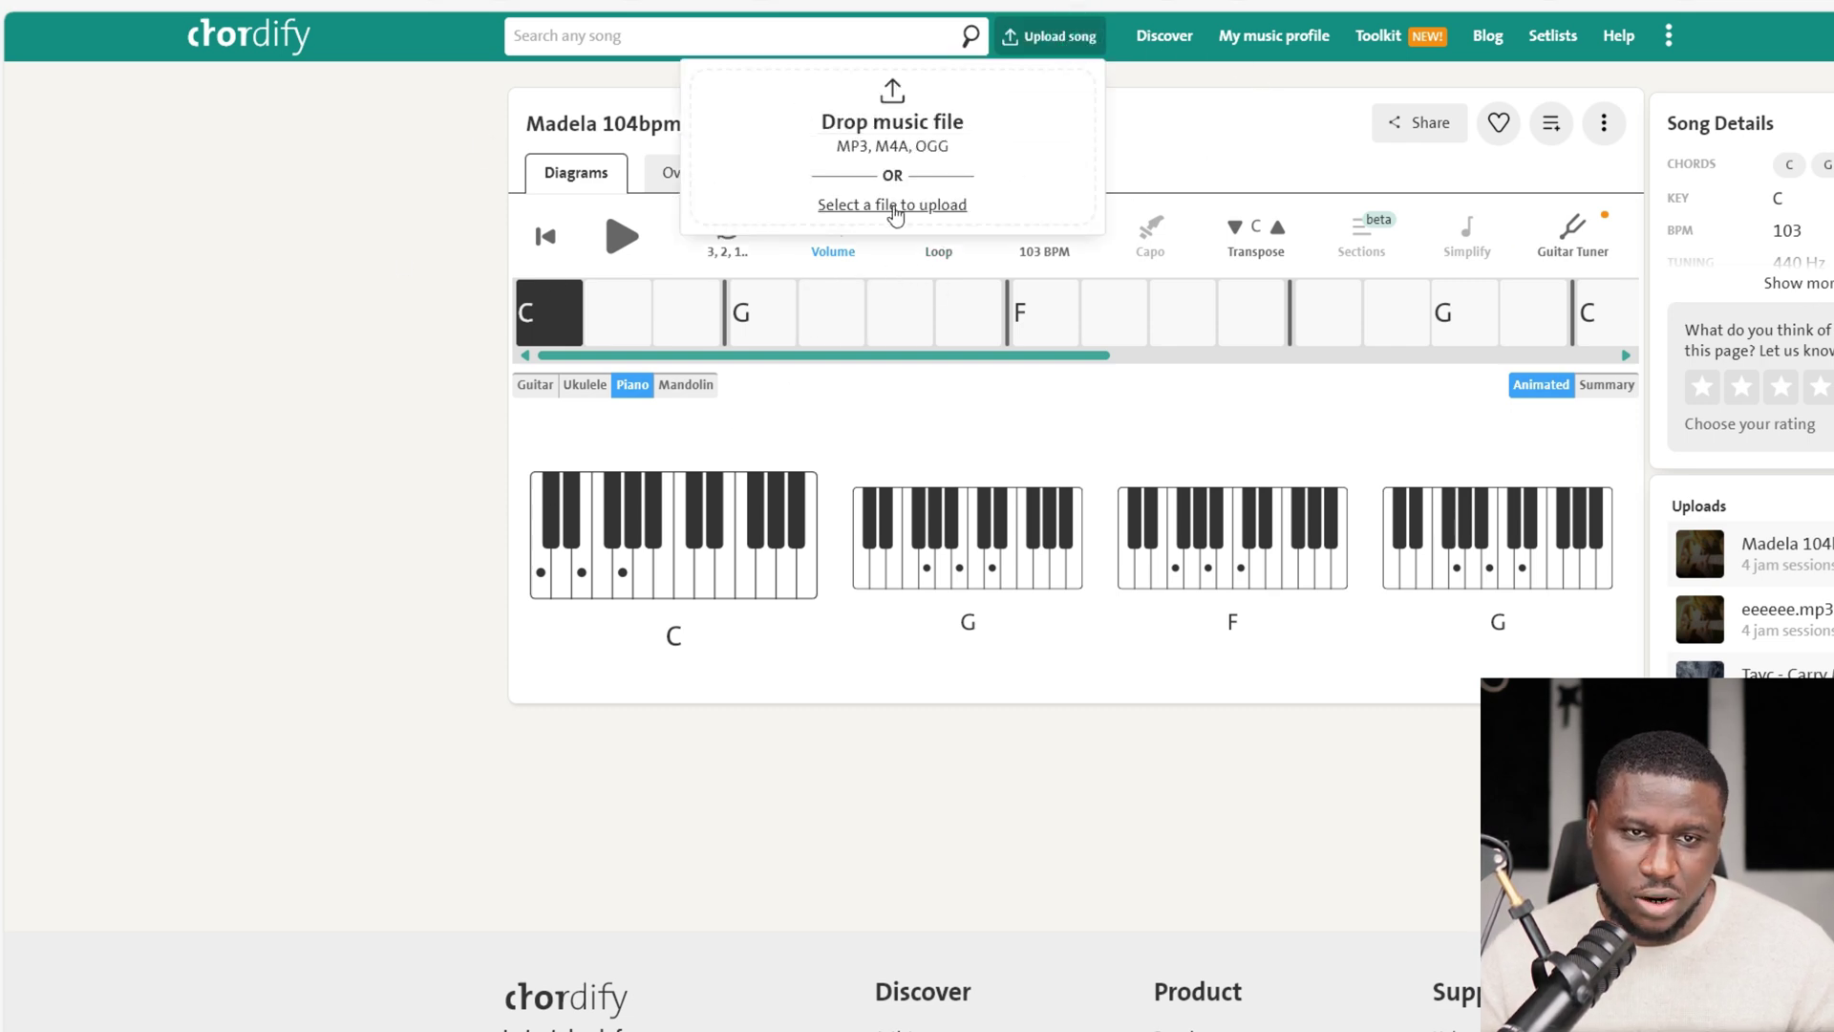
click(235, 210)
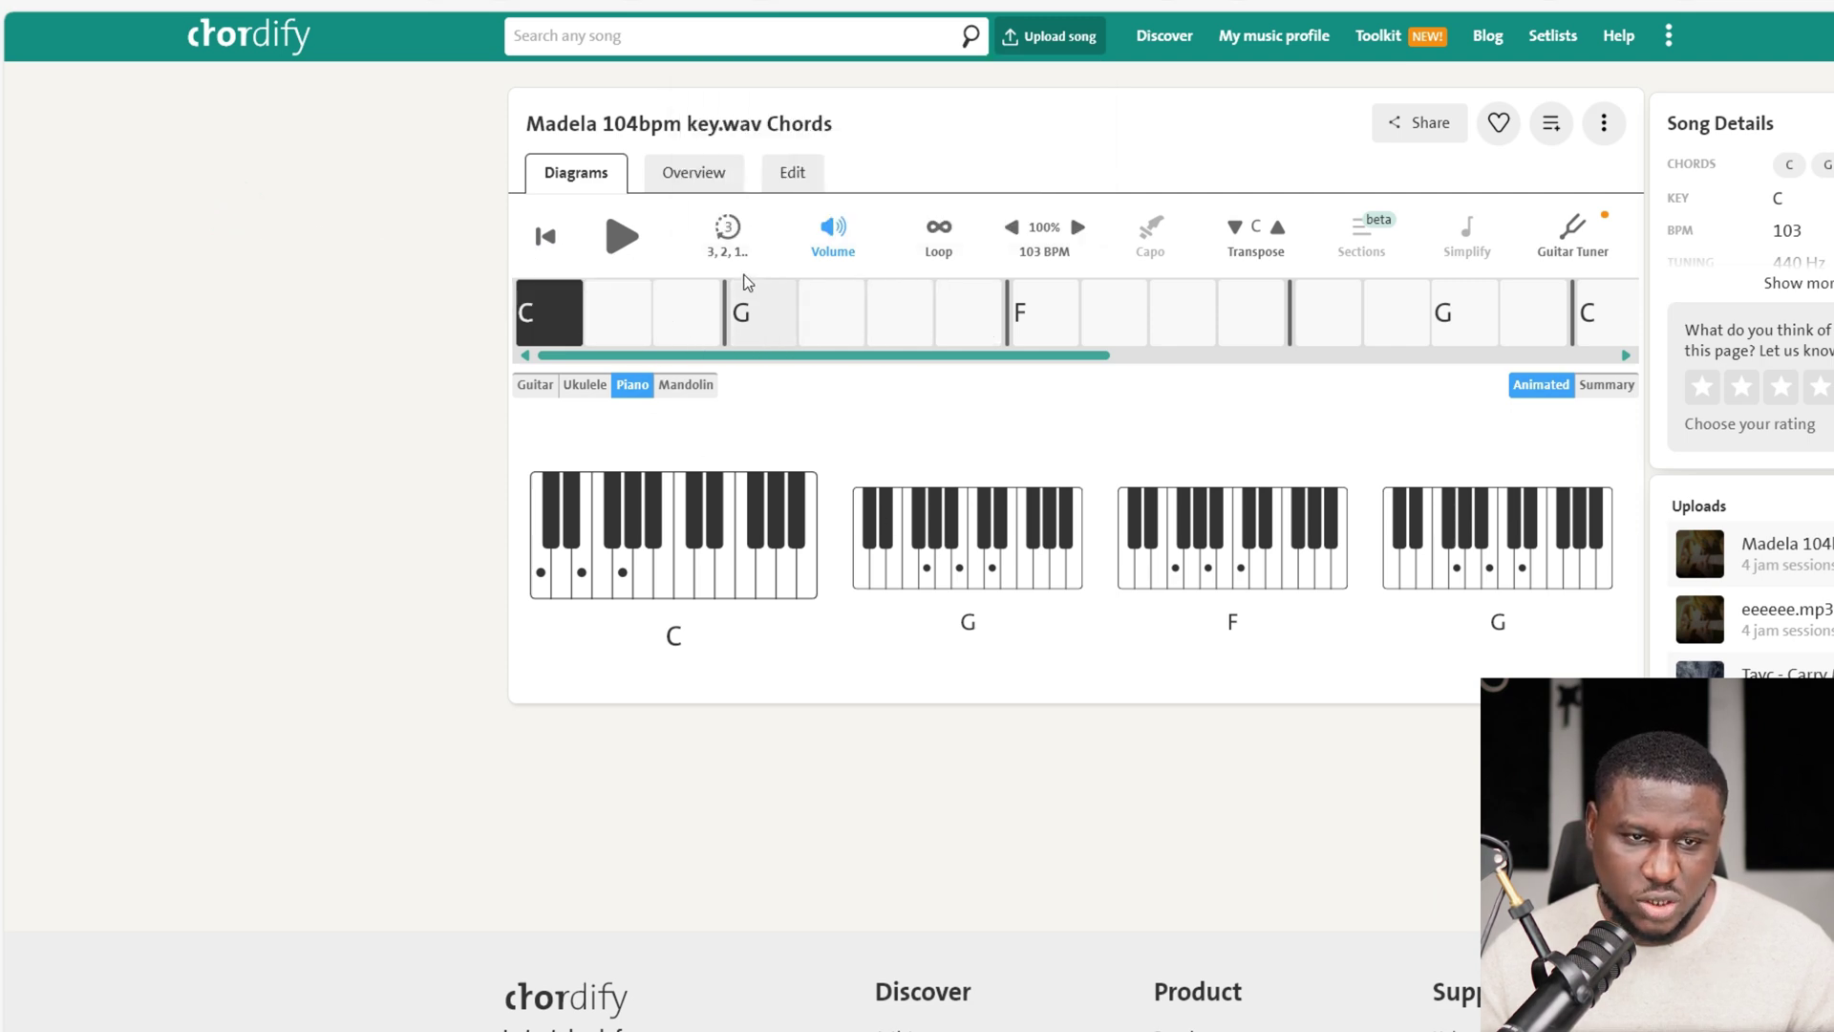
click(835, 237)
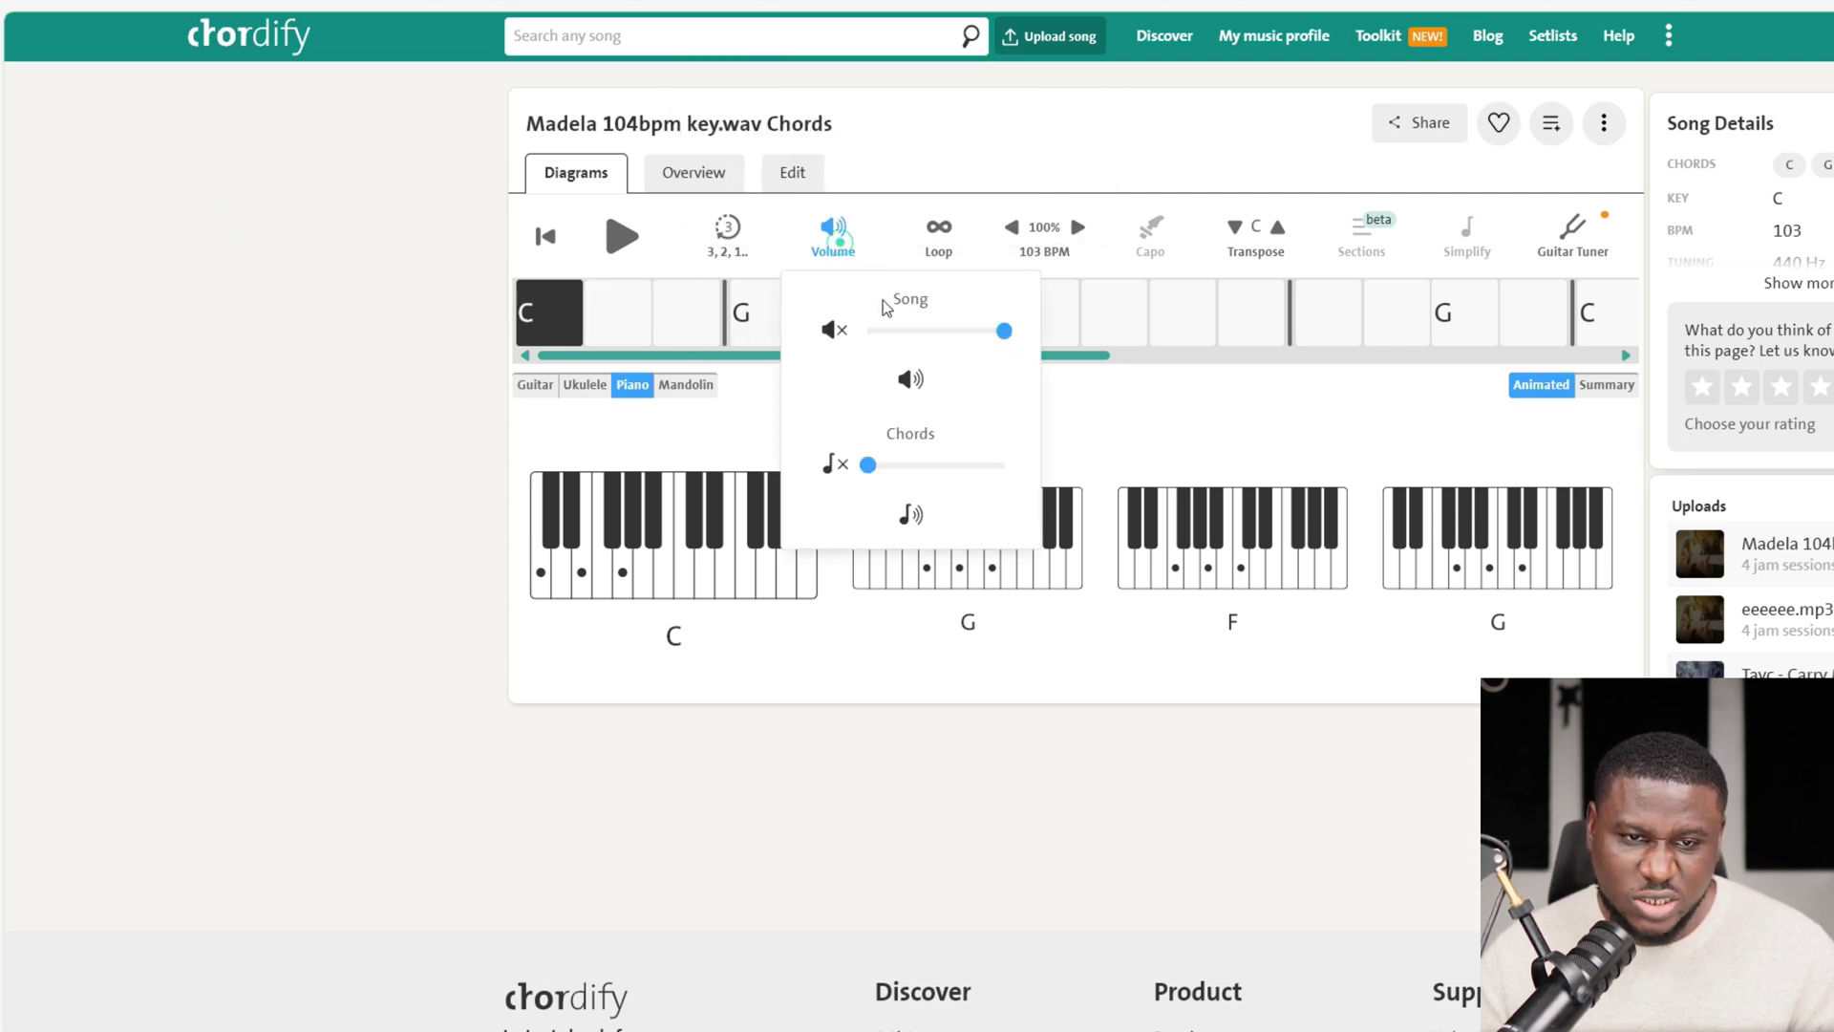
click(924, 330)
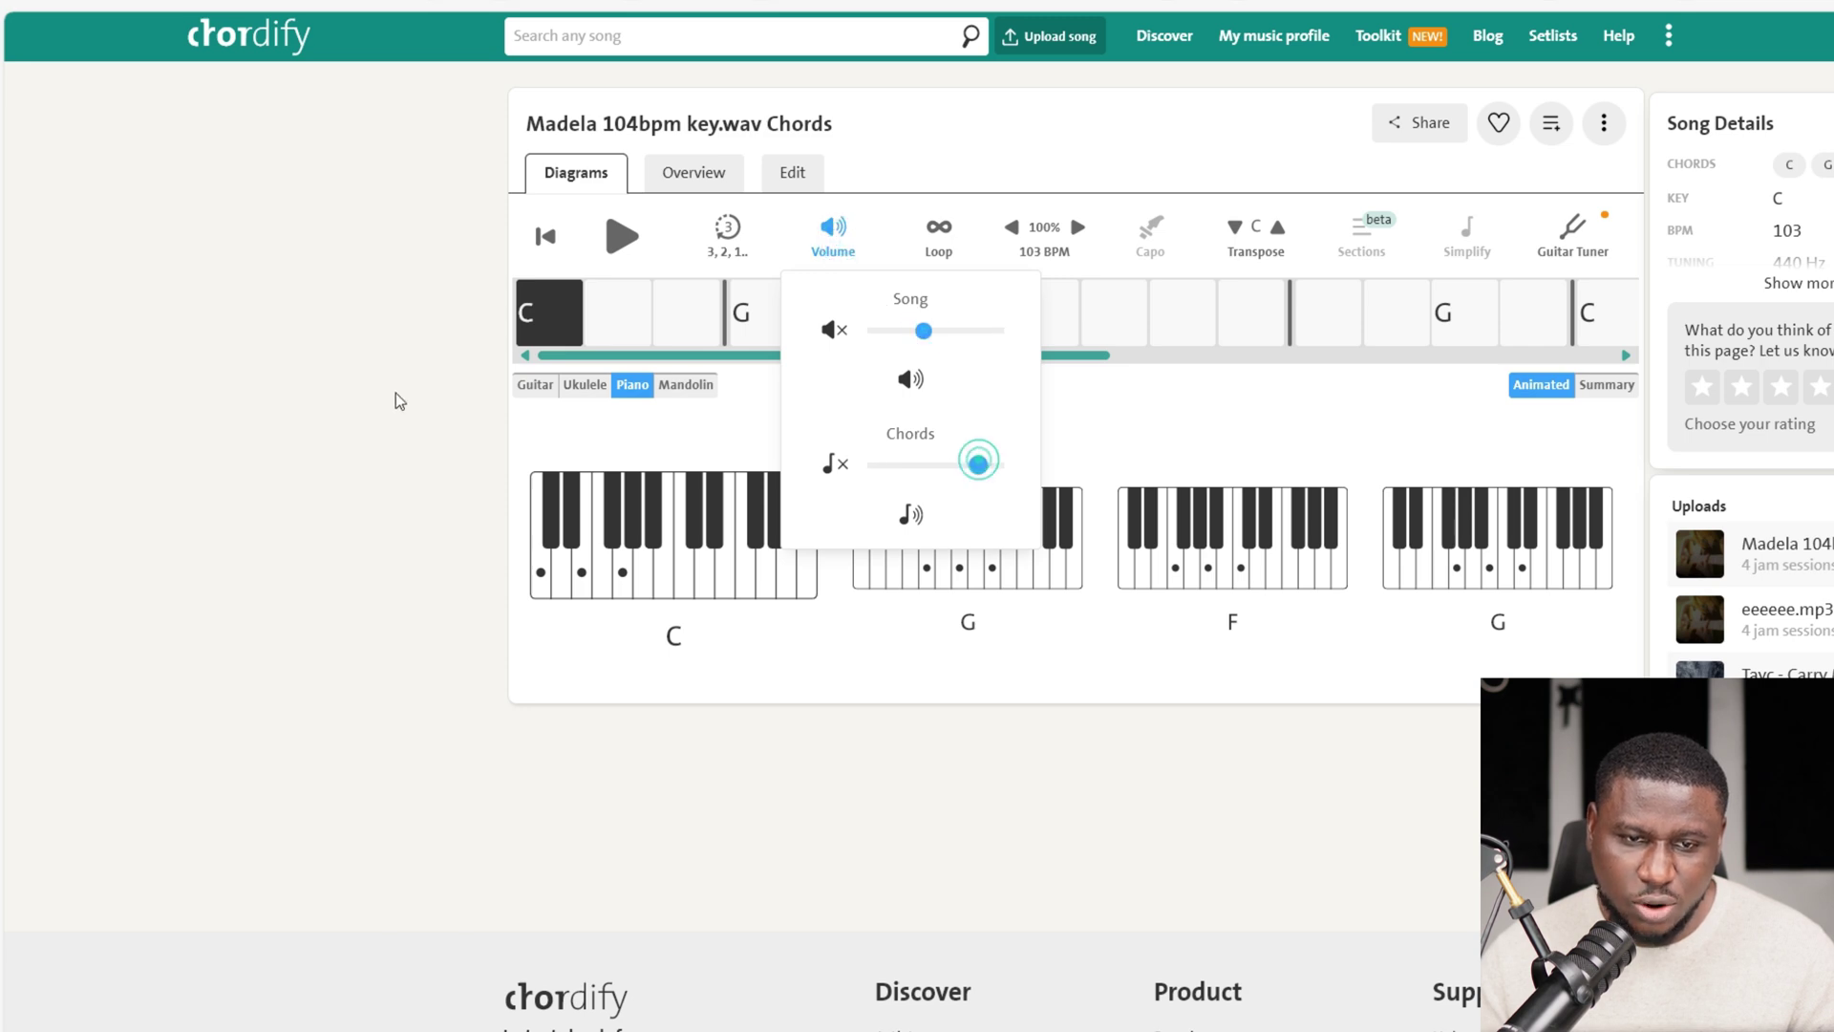
click(350, 394)
click(618, 240)
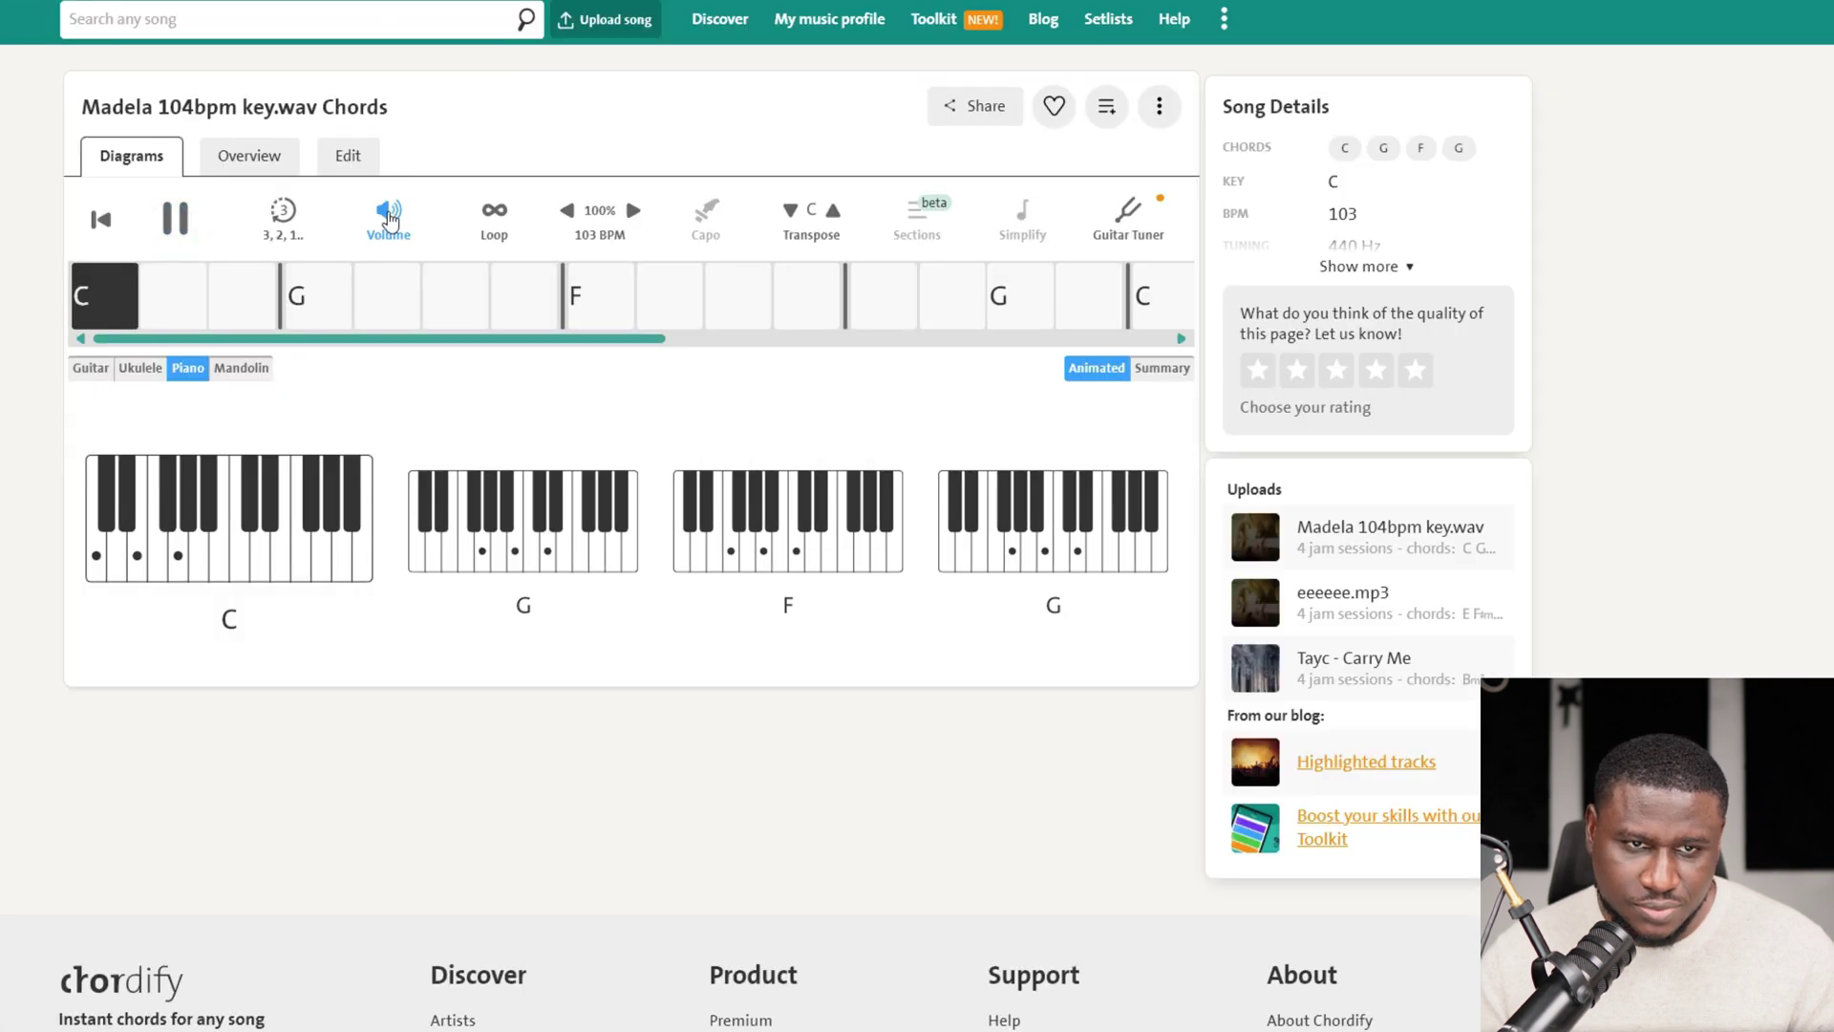
click(833, 235)
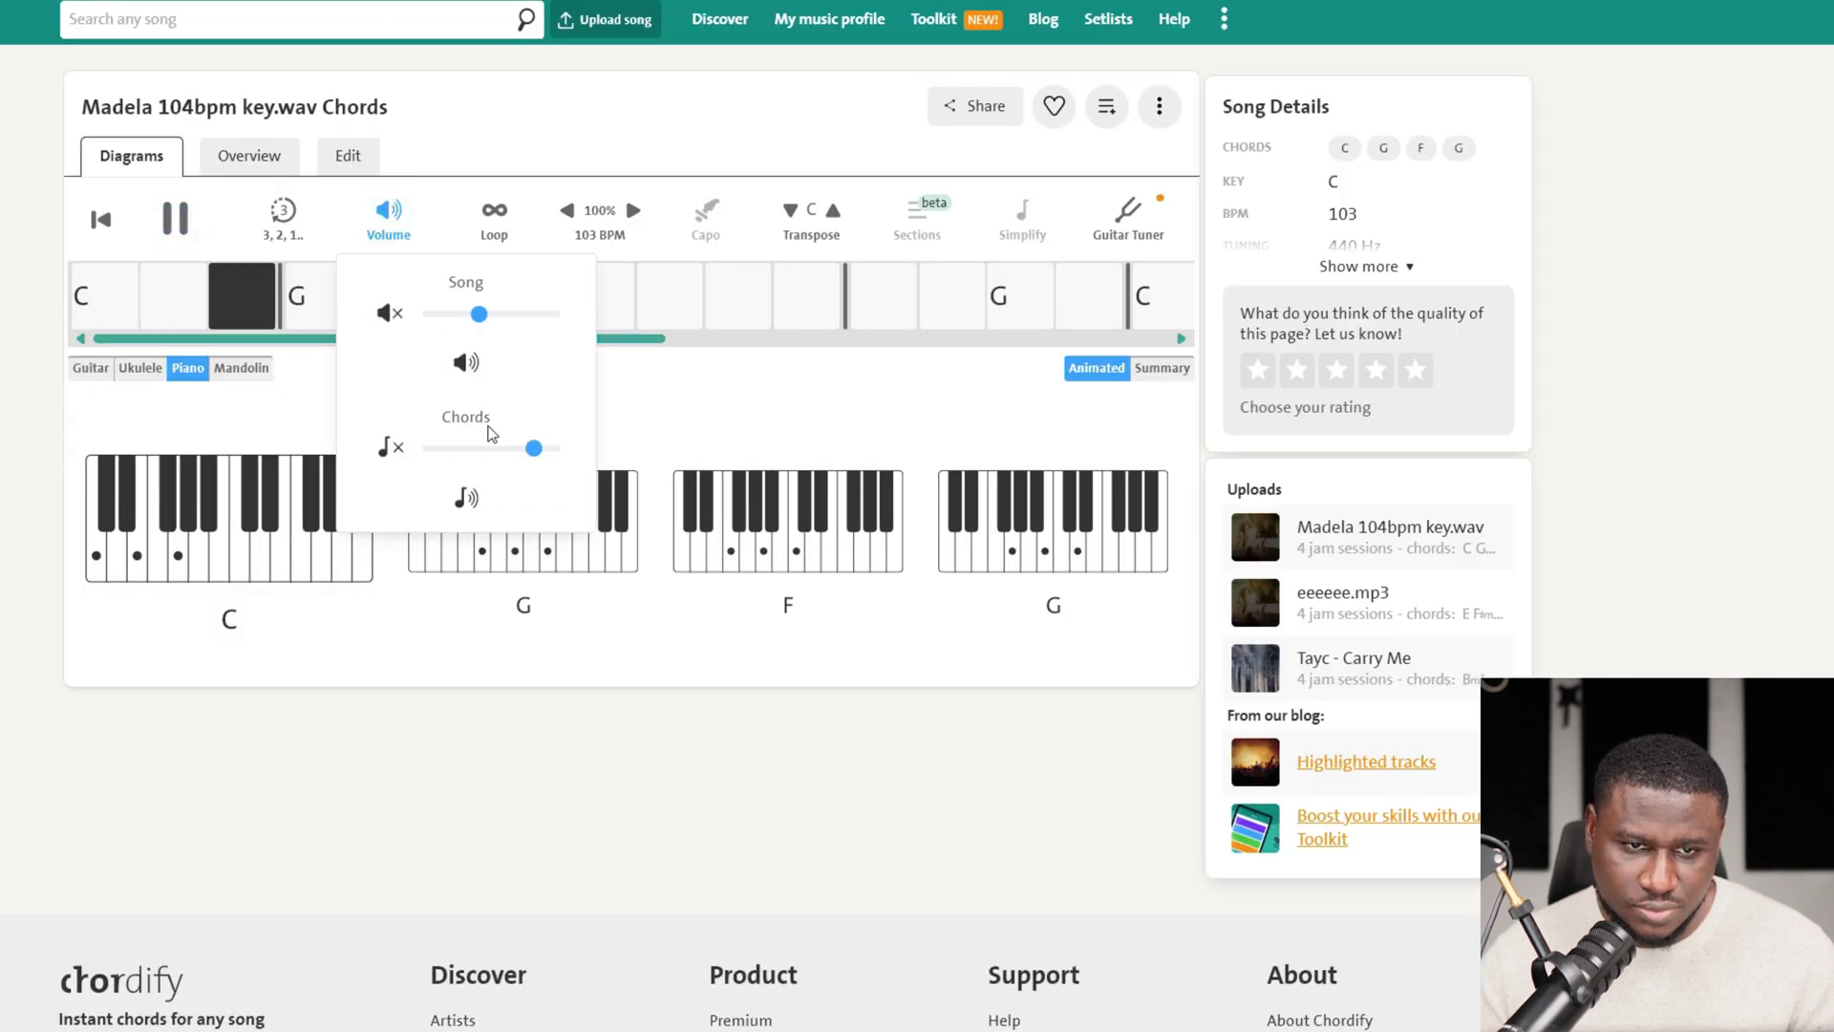
click(486, 448)
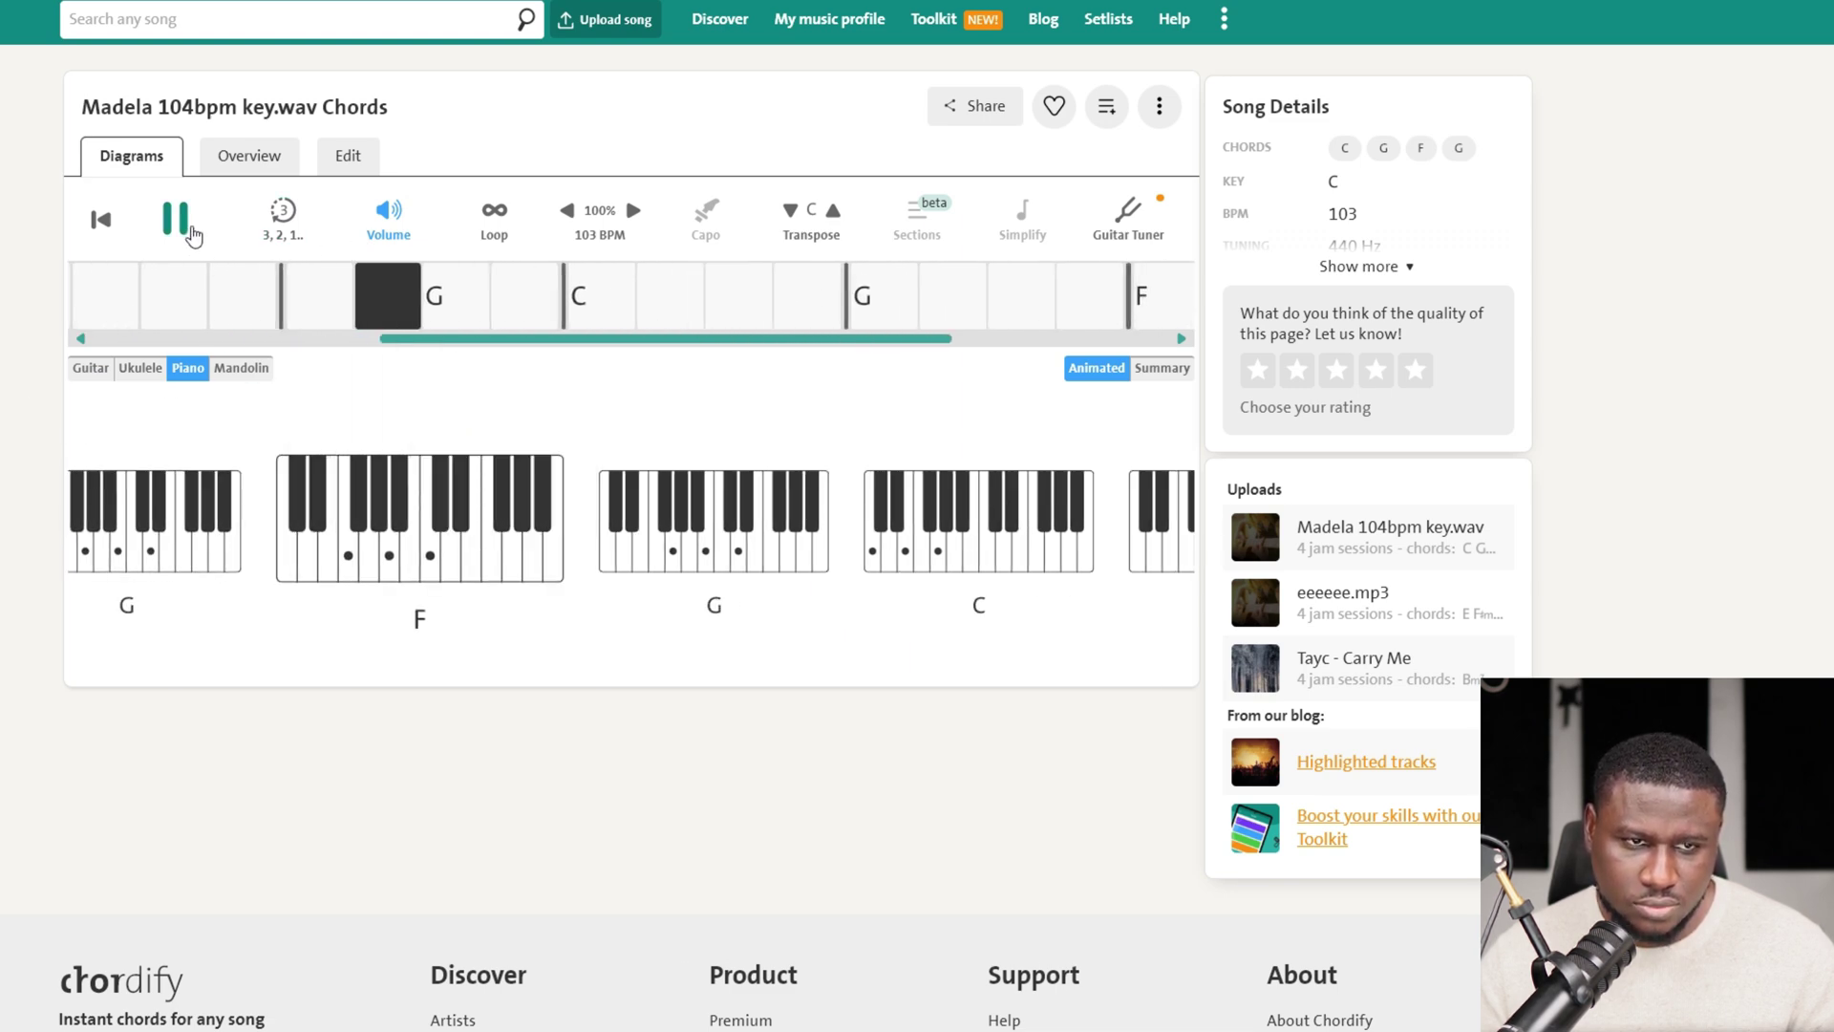
click(184, 223)
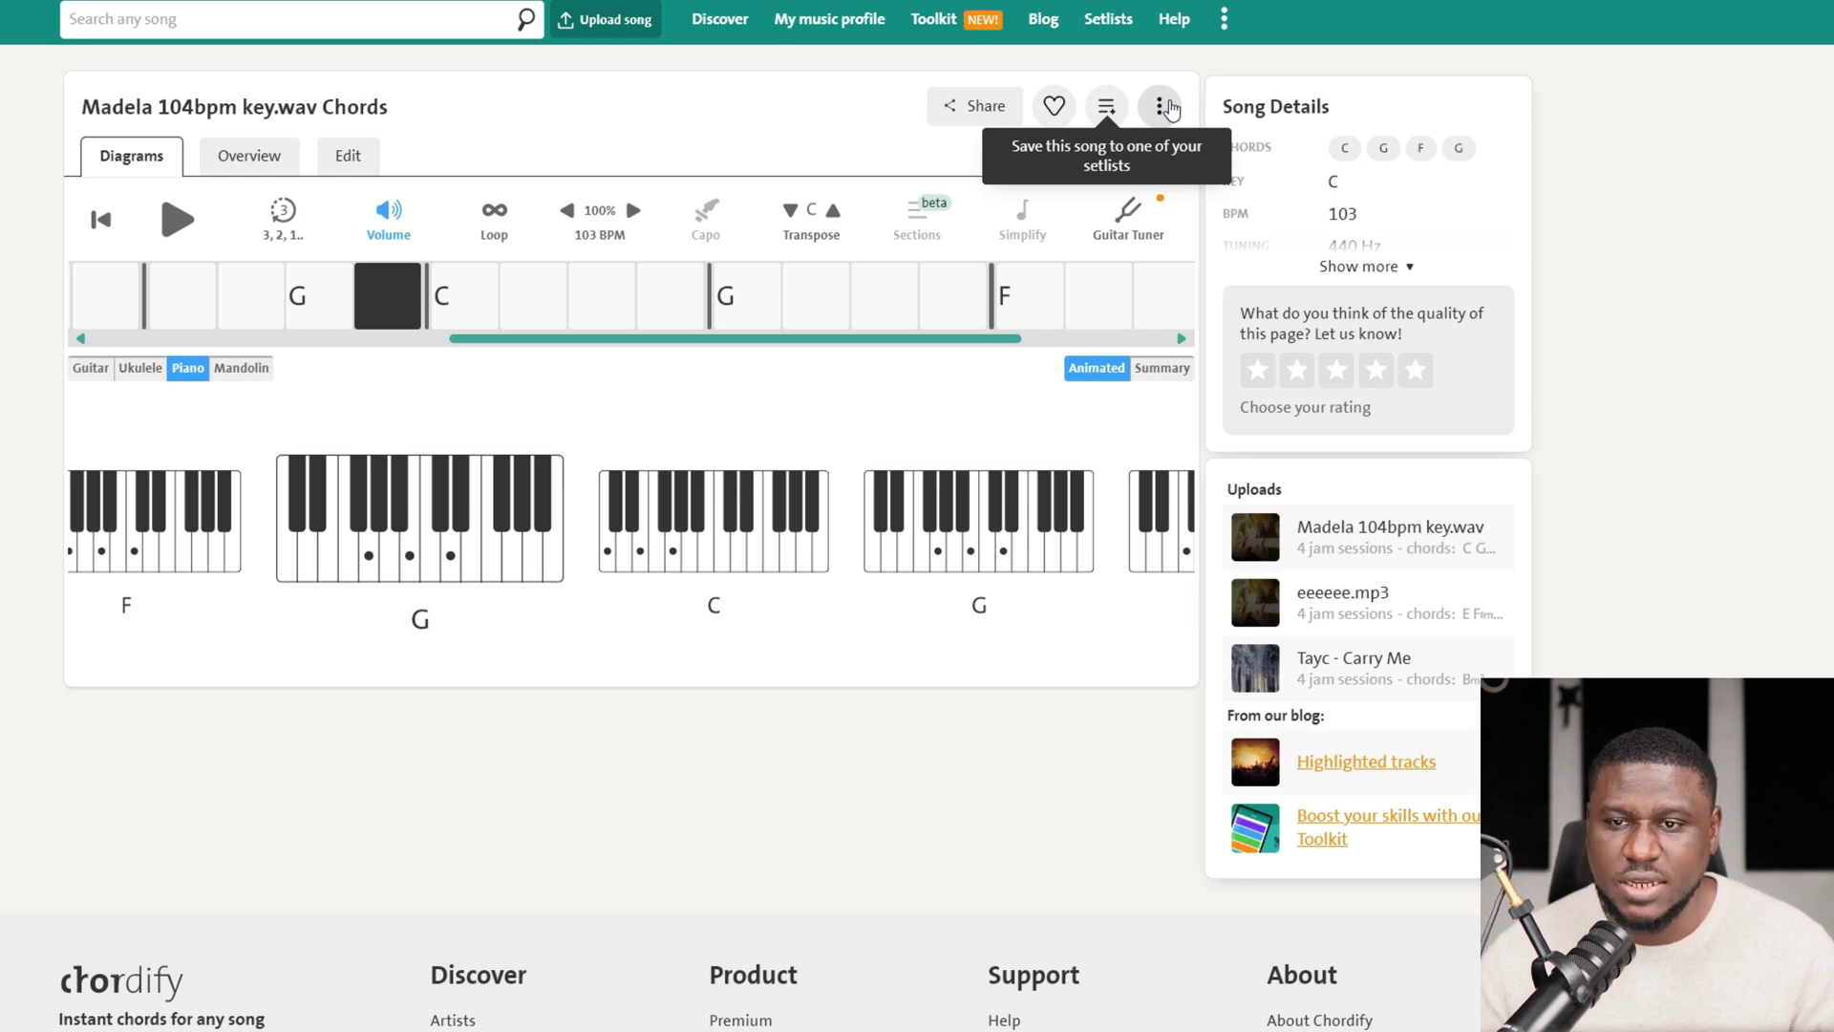
Download the chords as the time-aligned MIDI file Chordify__Time_Aligned_103_BPM.mid.
click(1163, 107)
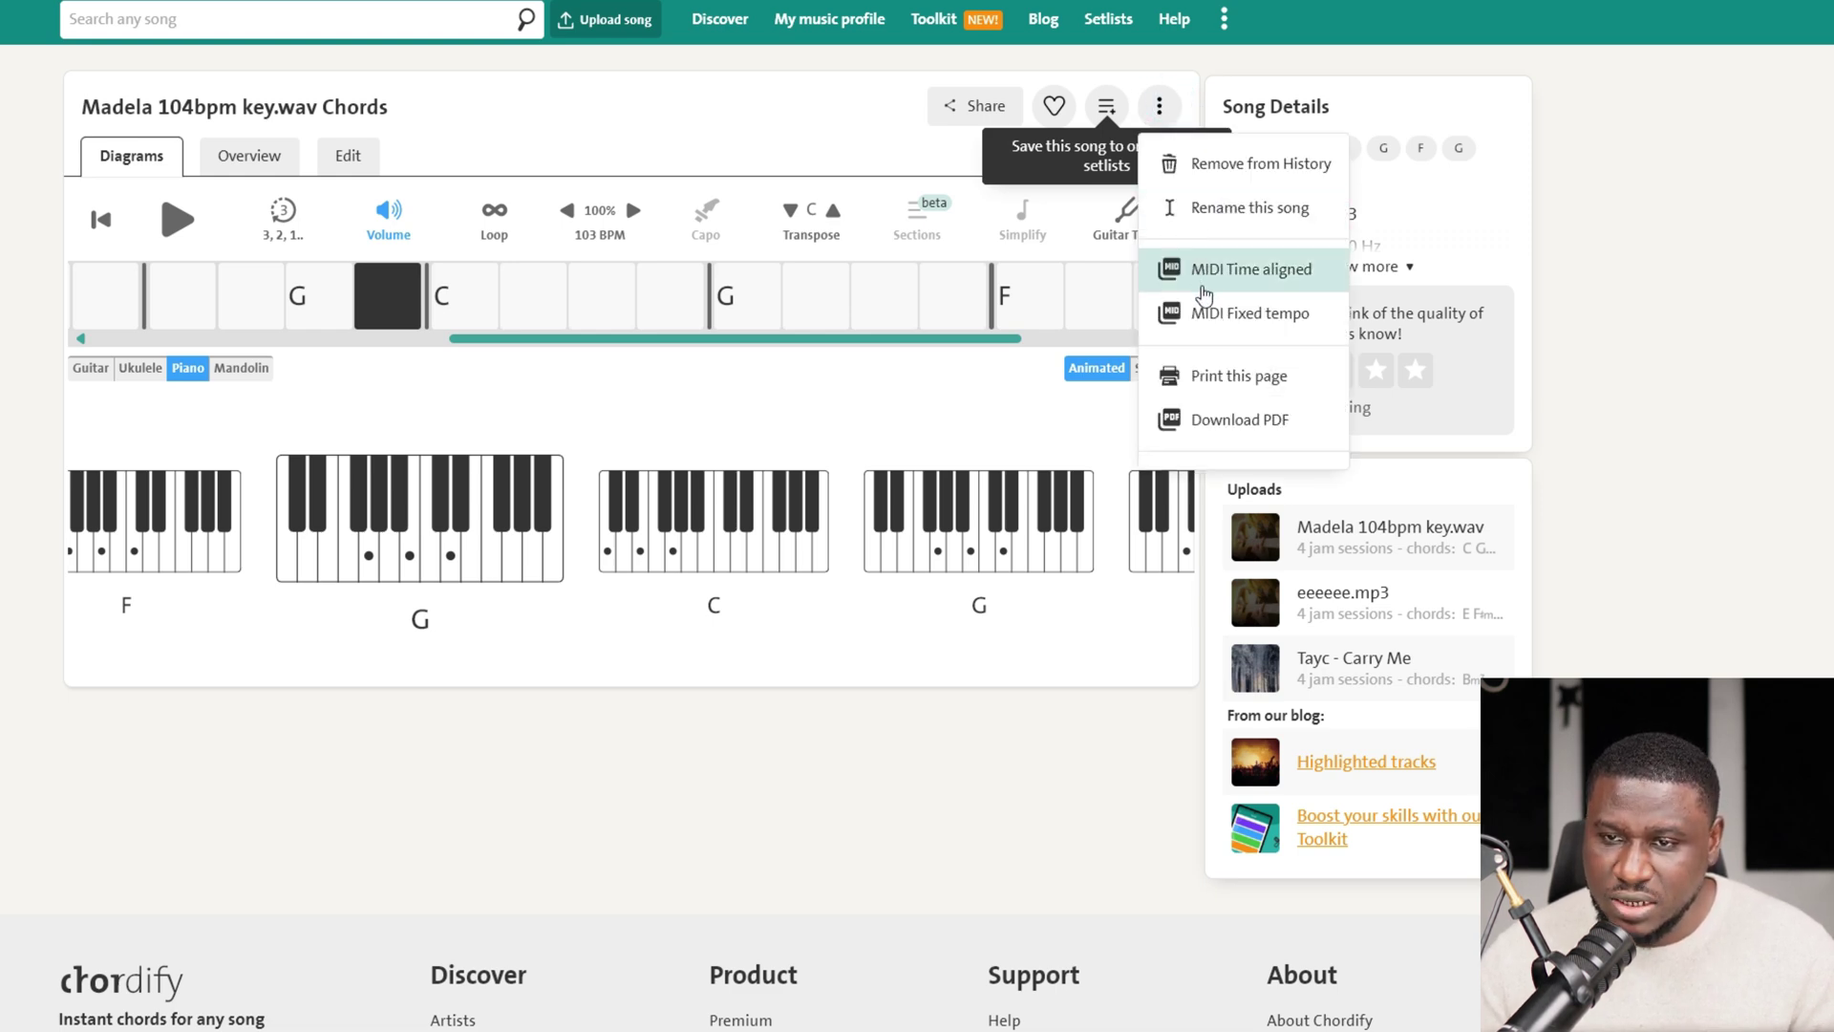
click(1211, 275)
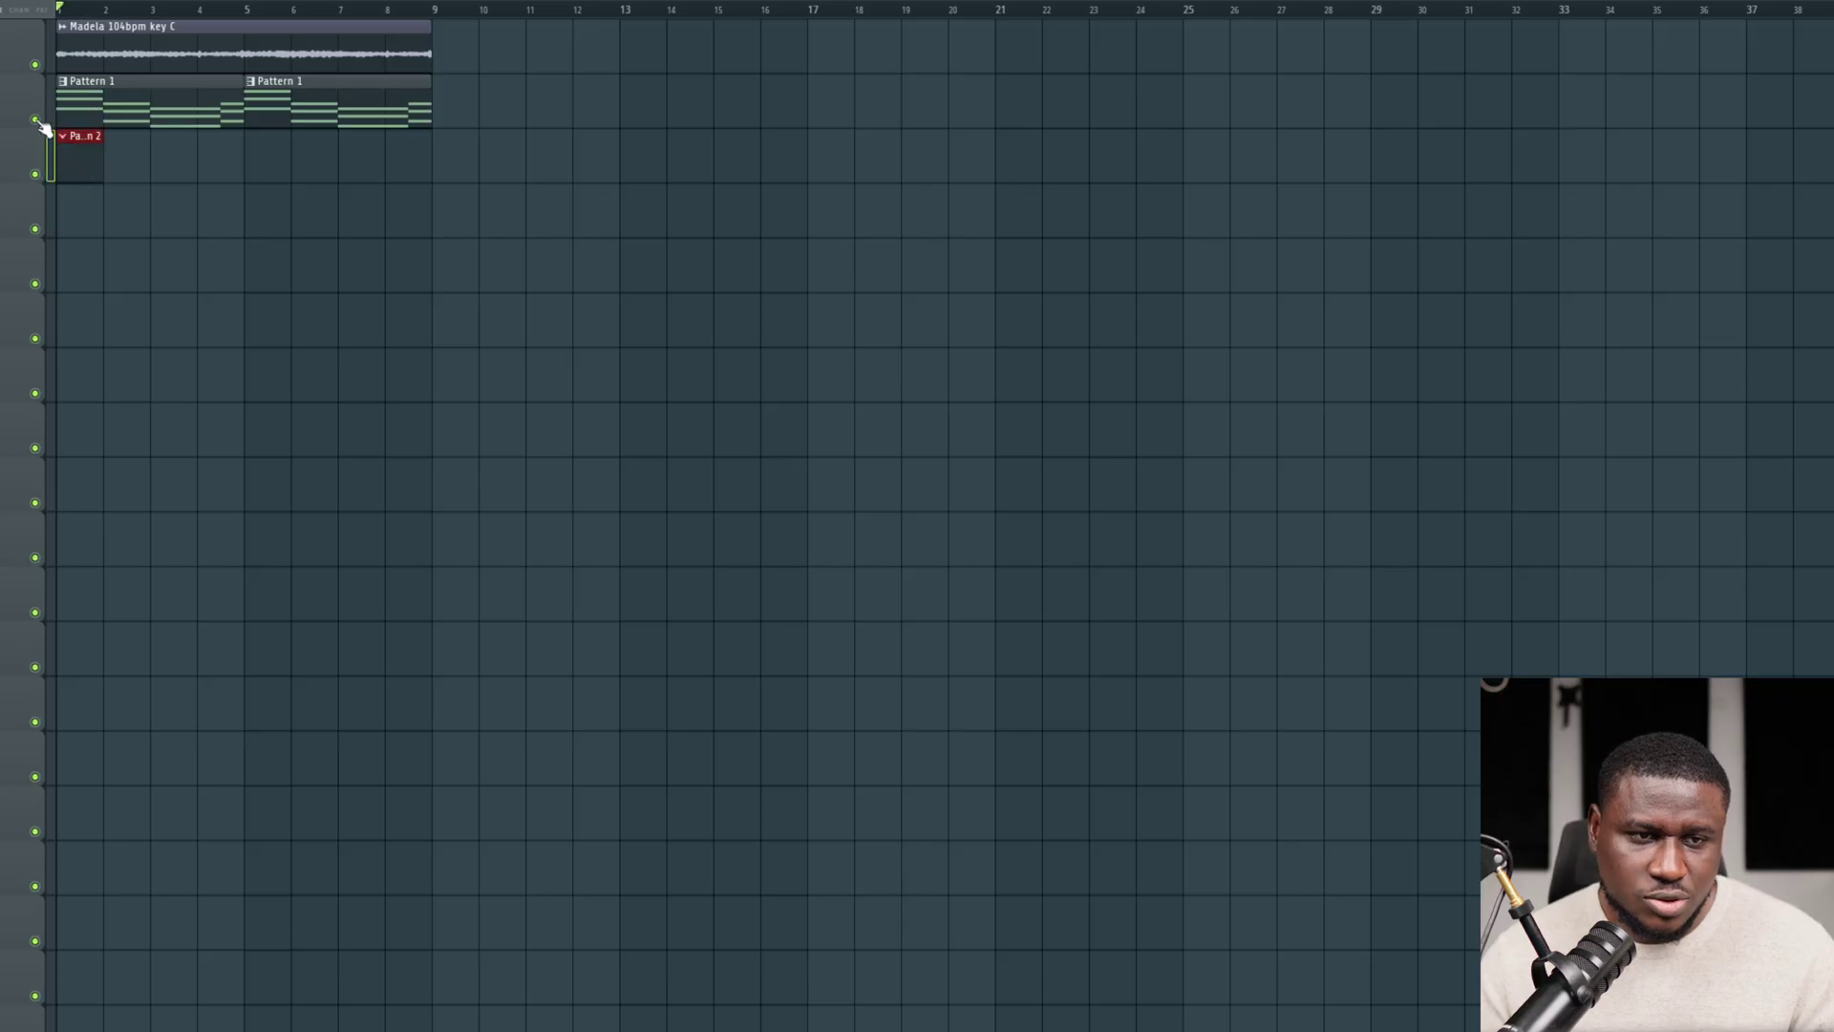
Mute Track 2's chord clips and open Piano V2's piano roll in Pattern 2.
click(36, 119)
double_click(76, 156)
key(super)
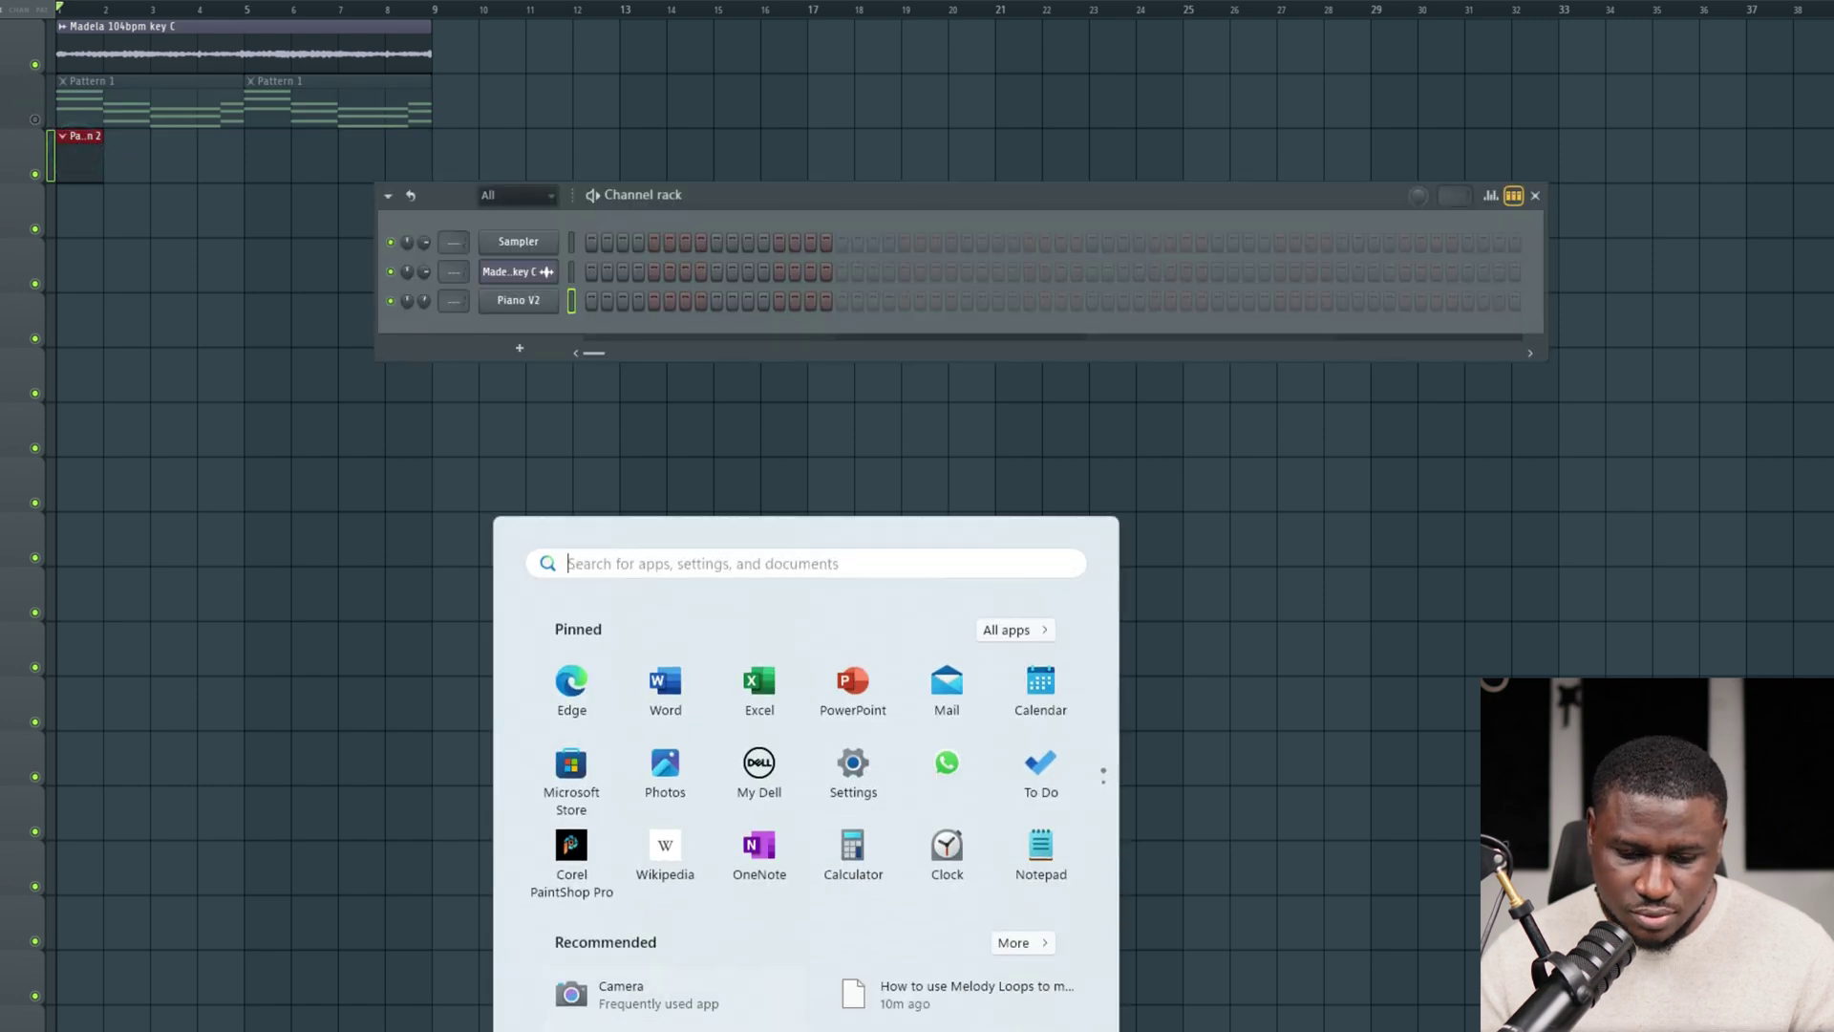
click(524, 317)
right_click(566, 295)
click(621, 299)
right_click(550, 307)
click(593, 295)
Import the Chordify MIDI file from Downloads into the Piano V2 piano roll.
key(super)
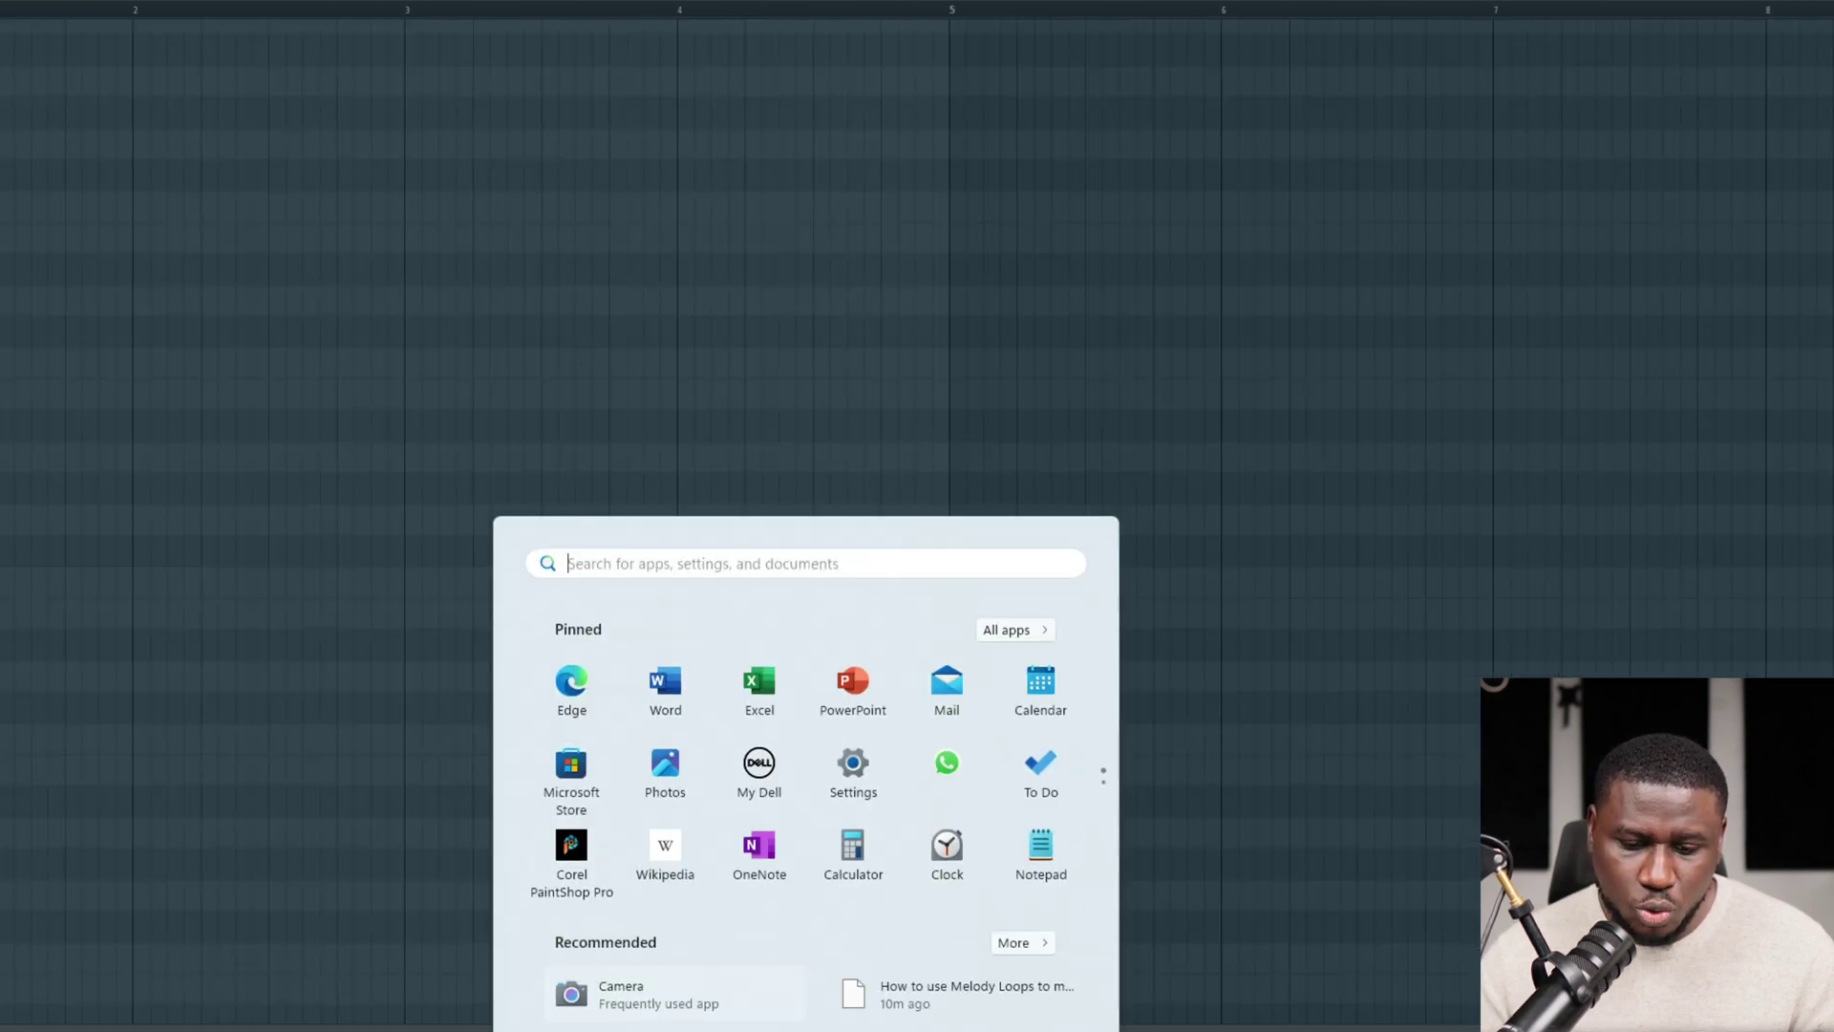
mouse_move(827, 1013)
click(915, 940)
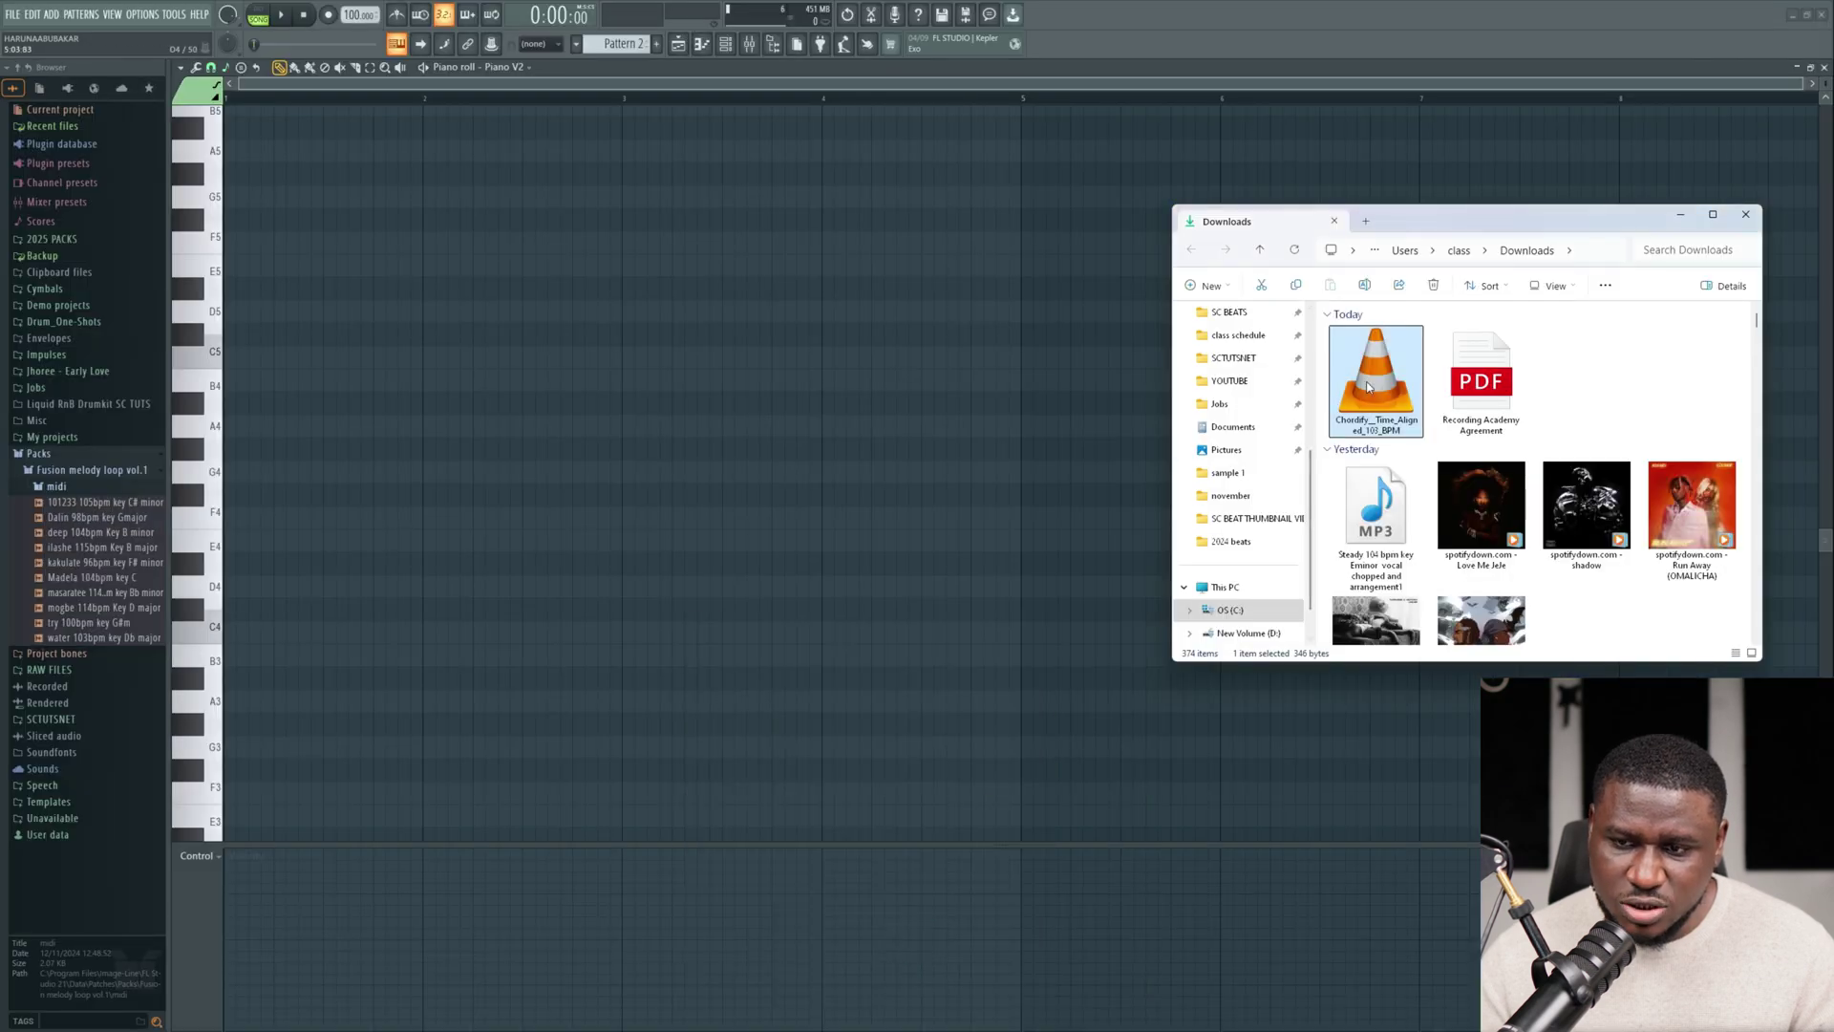
drag(1368, 386, 479, 372)
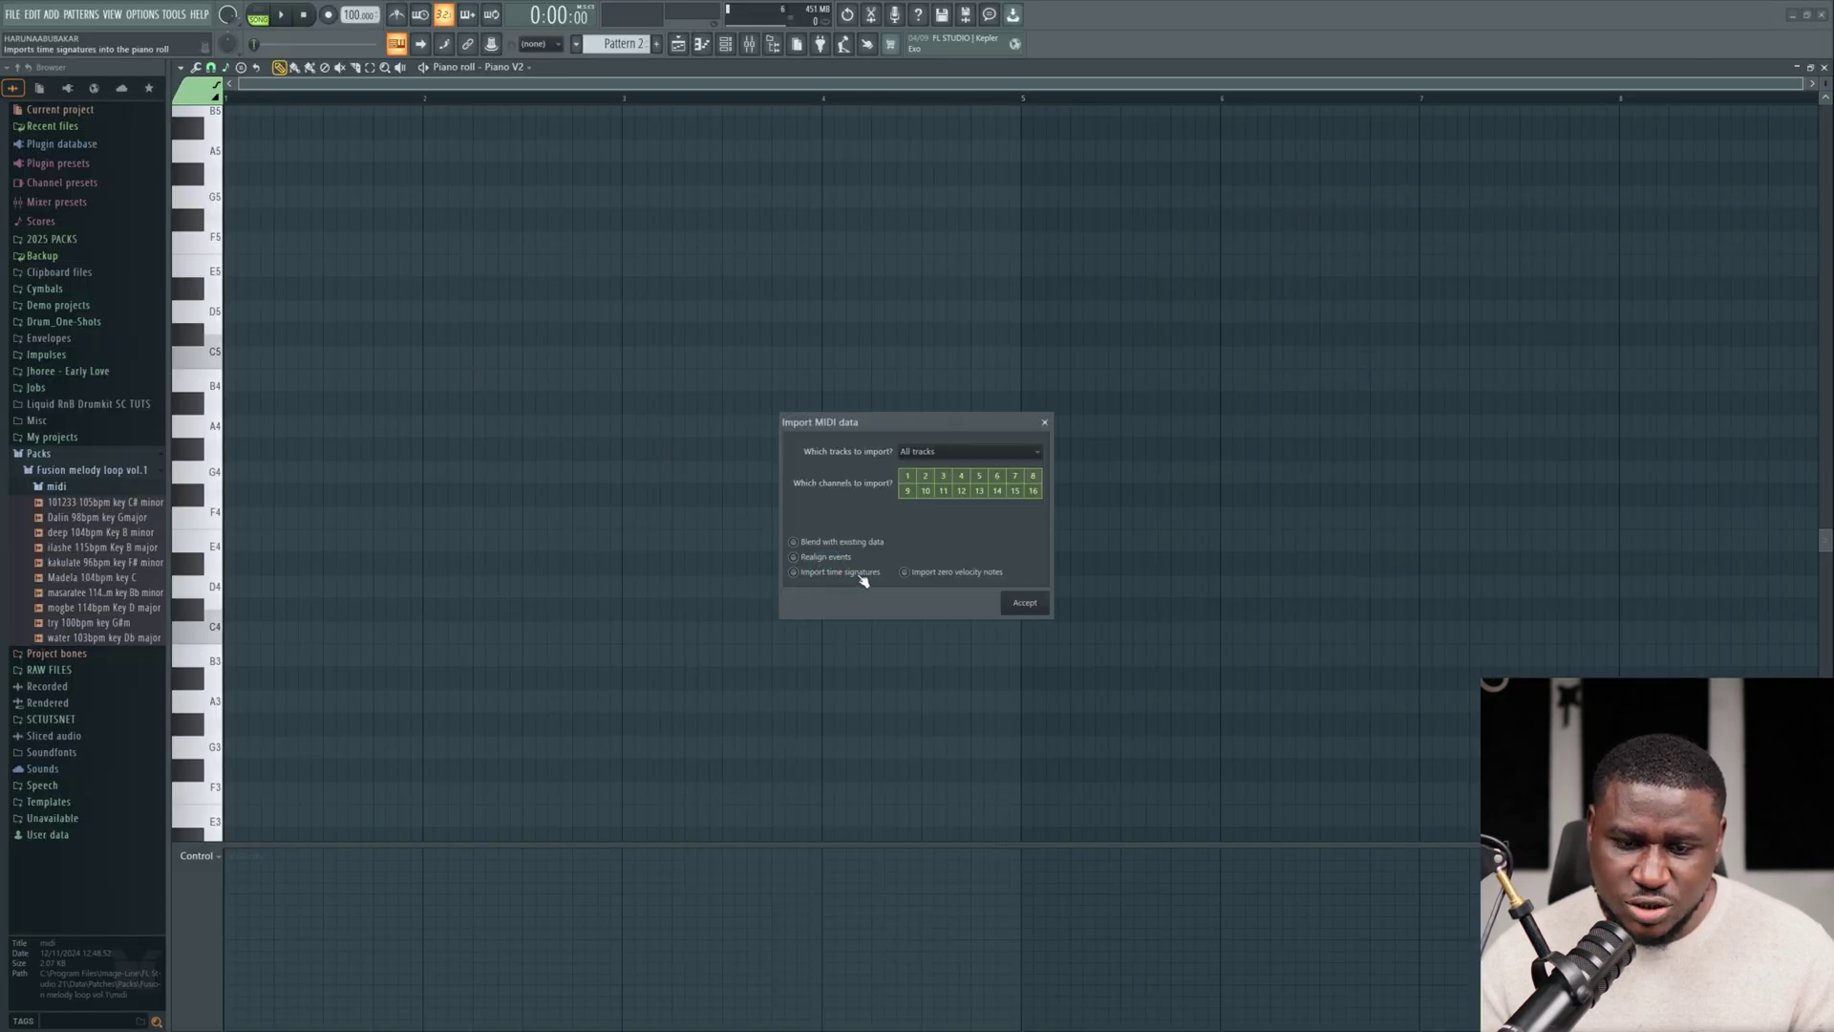
click(1023, 603)
Play back the imported chords, show the channel list, and deselect all notes.
ctrl+scroll(689, 574, down, 2)
scroll(692, 573, up, 3)
key(space)
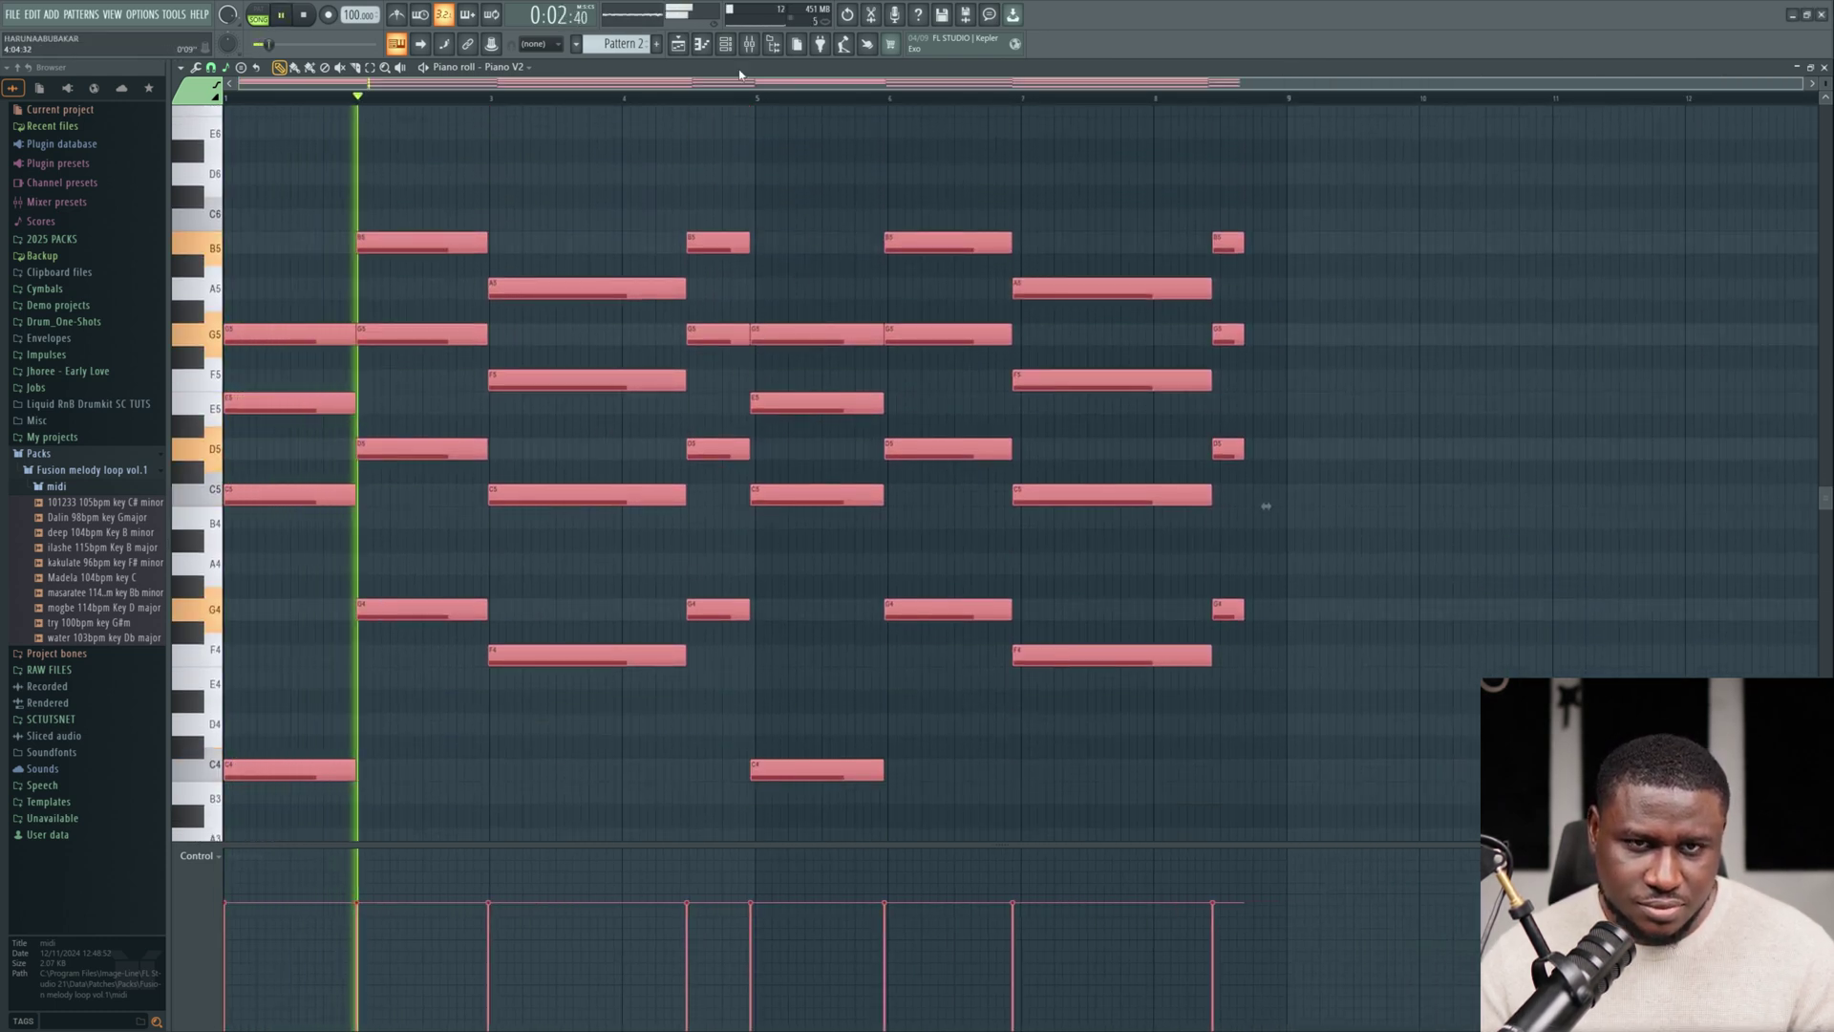
key(F6)
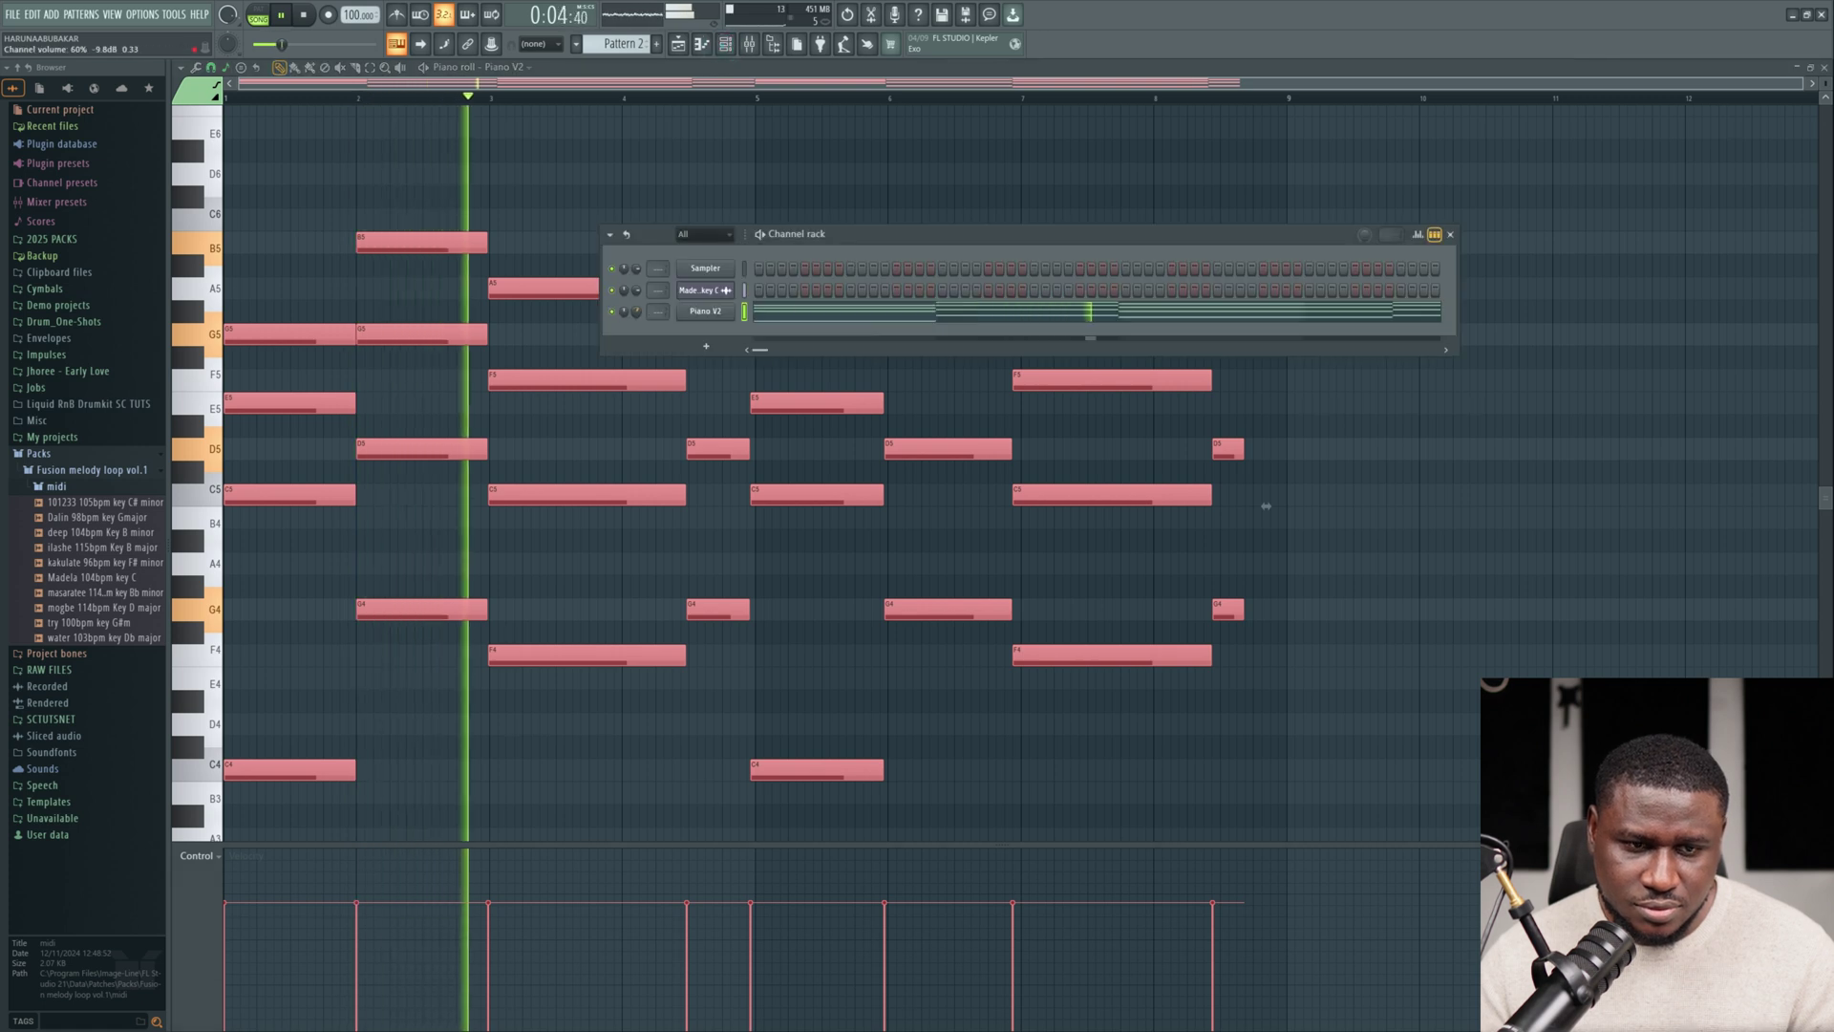
click(560, 153)
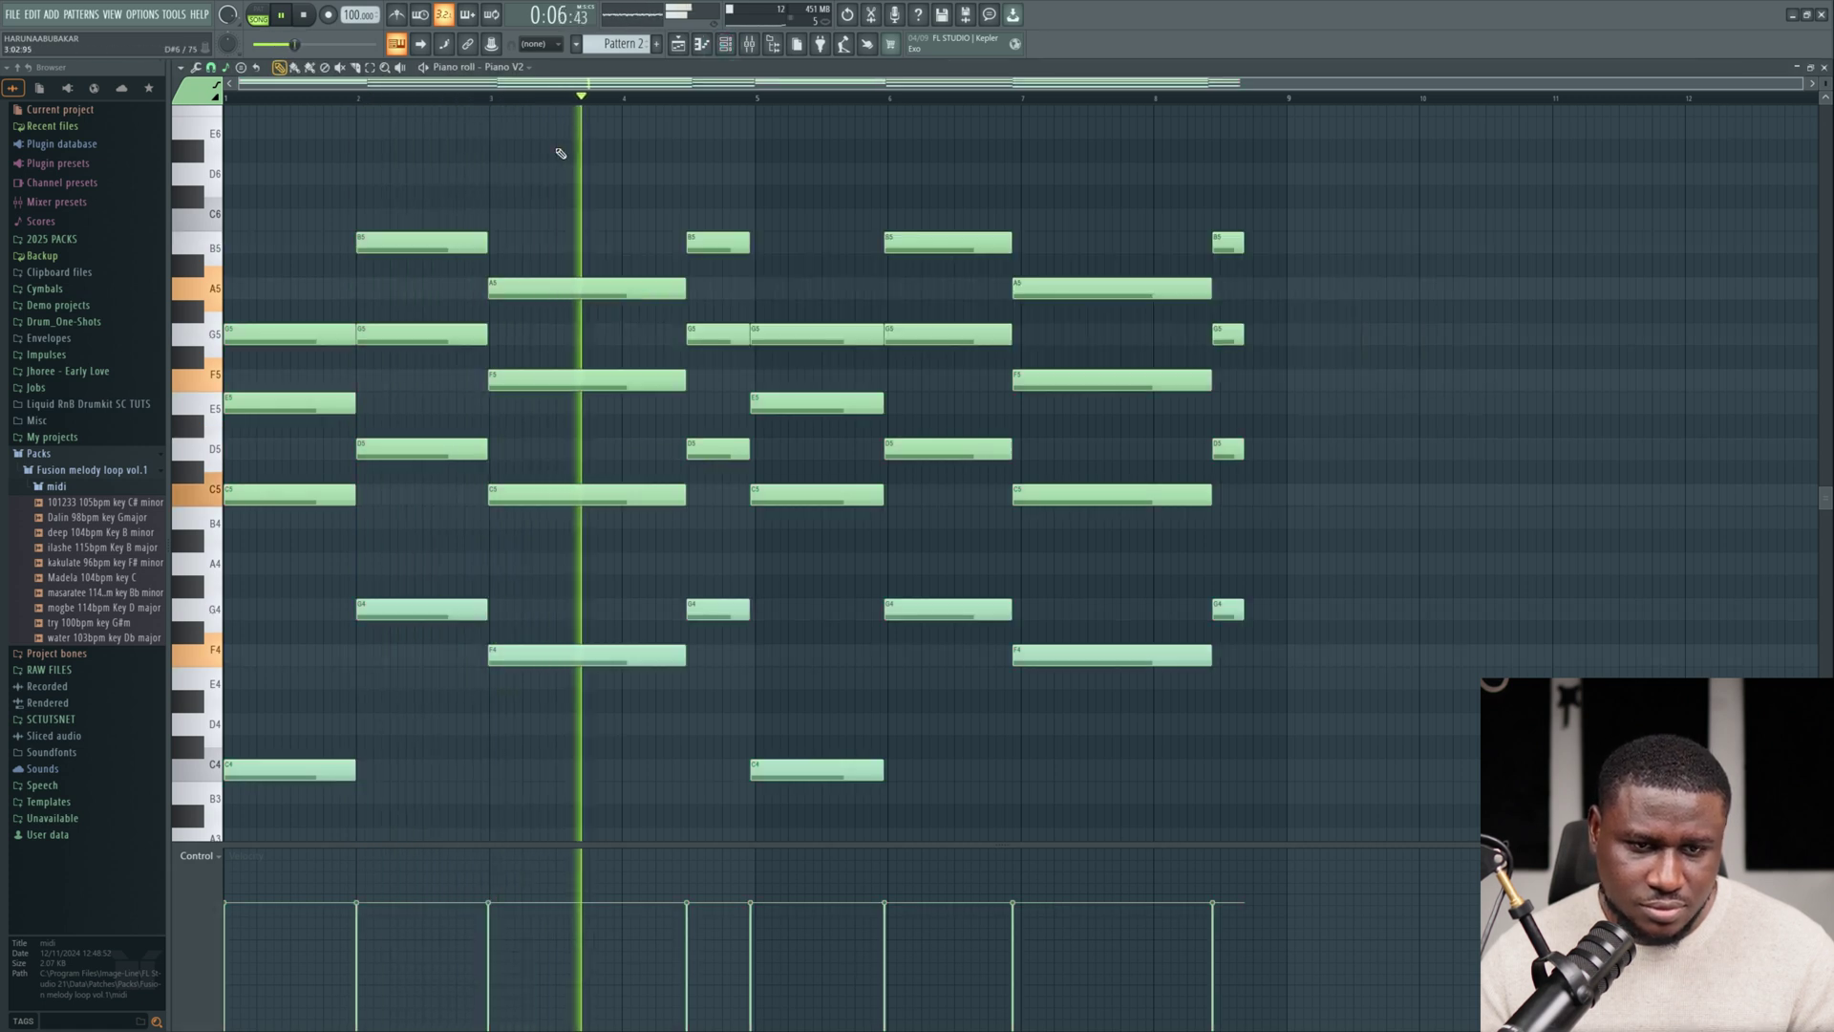
scroll(771, 331, up, 1)
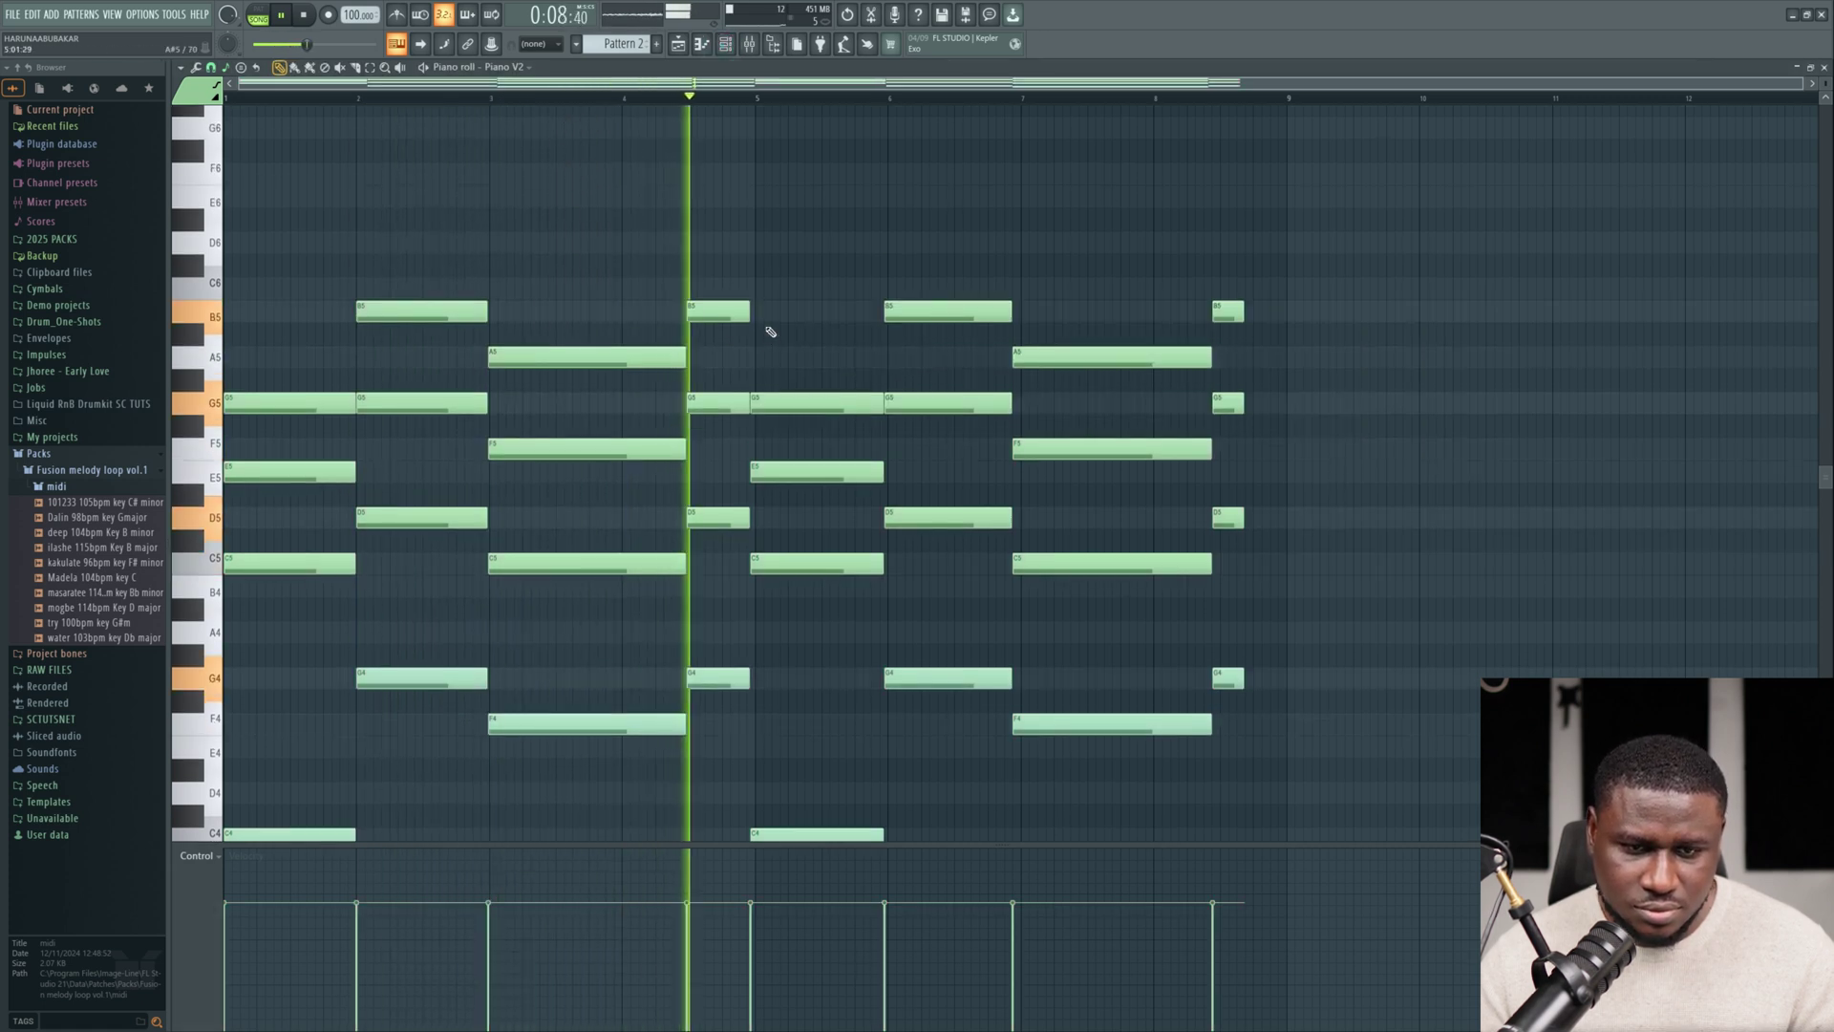
key(space)
scroll(784, 349, down, 3)
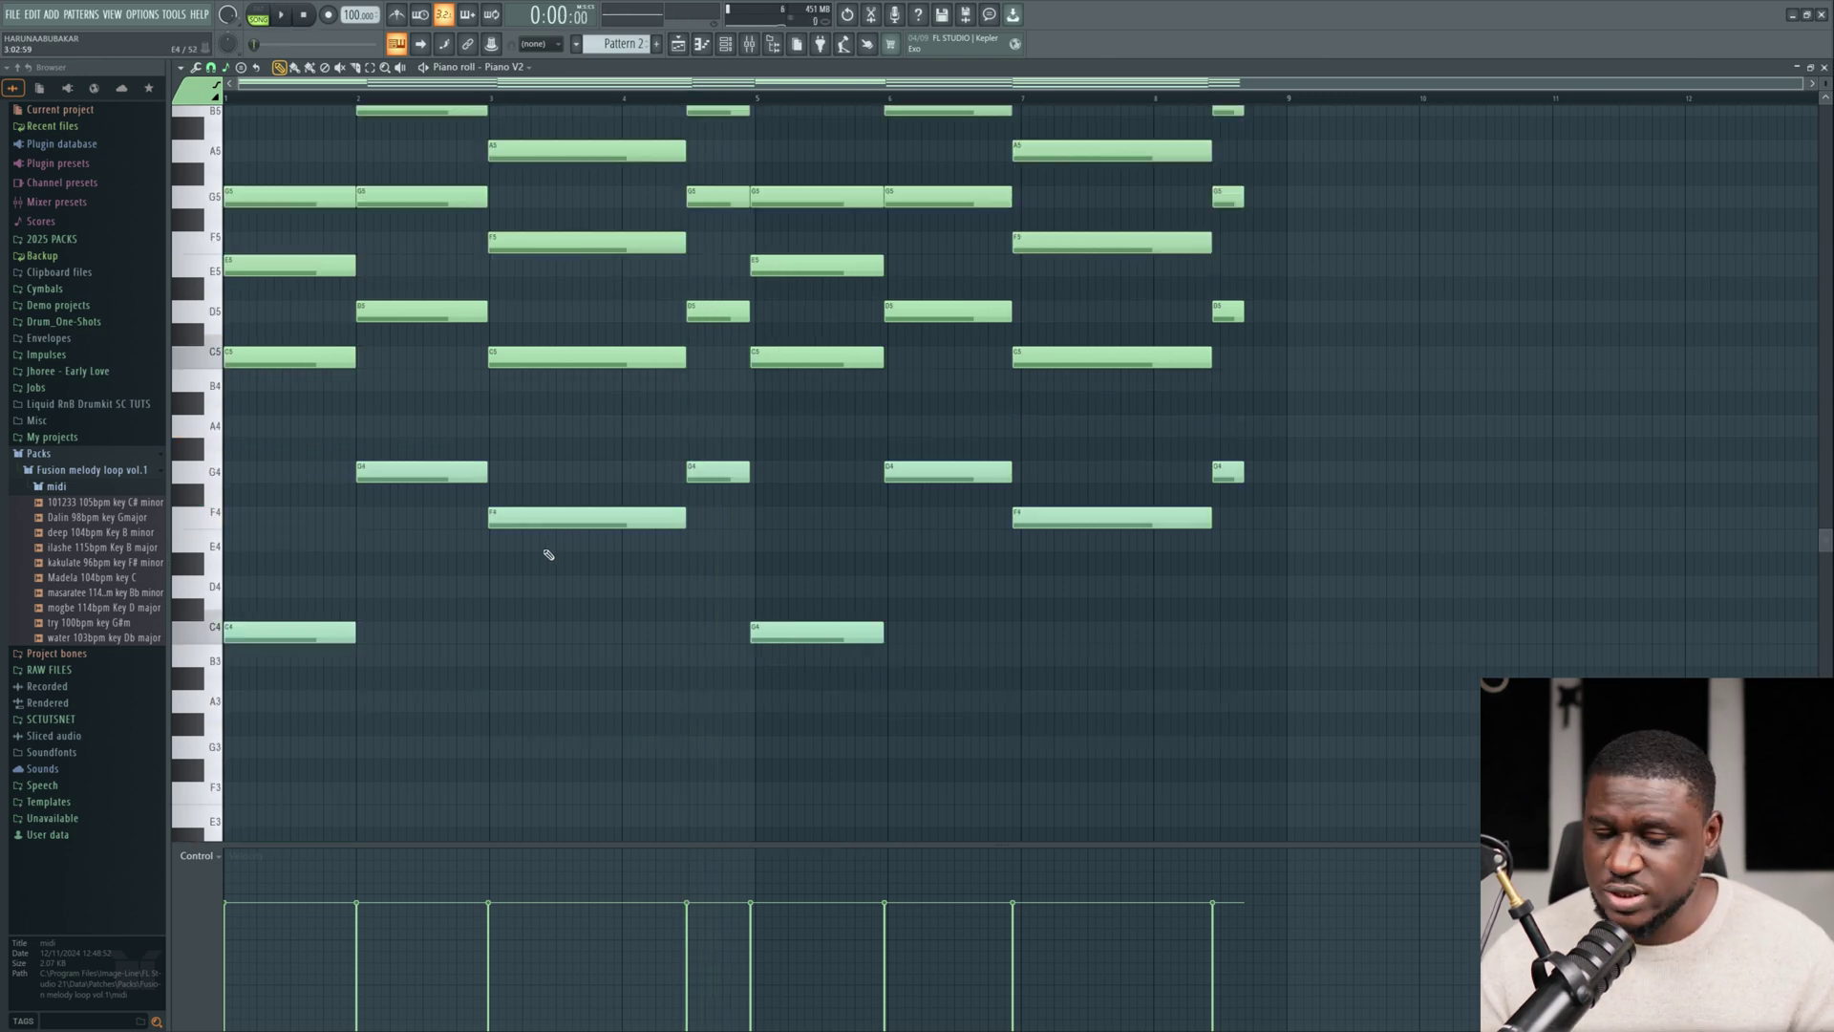
Audition the chords' lowest notes C4, G4 and F4, then return to the Playlist.
click(328, 629)
click(458, 472)
click(570, 516)
click(708, 472)
click(304, 632)
click(401, 471)
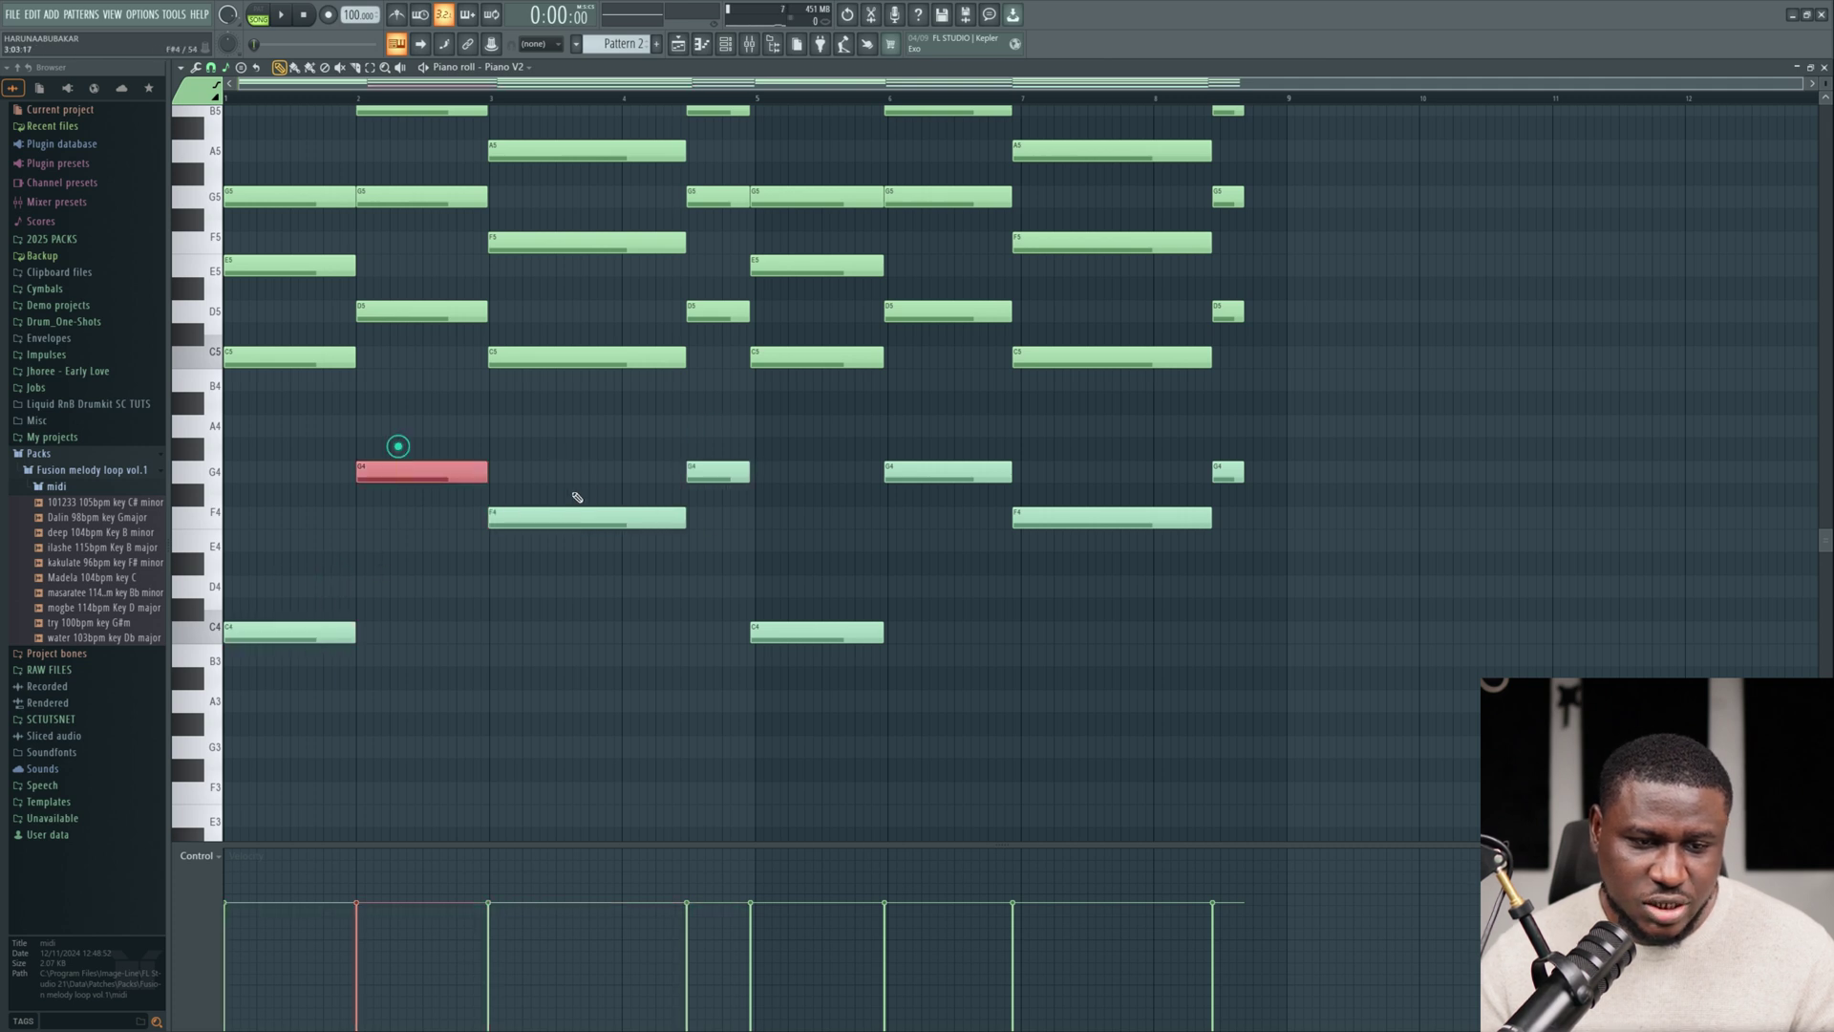
click(573, 517)
scroll(601, 641, up, 2)
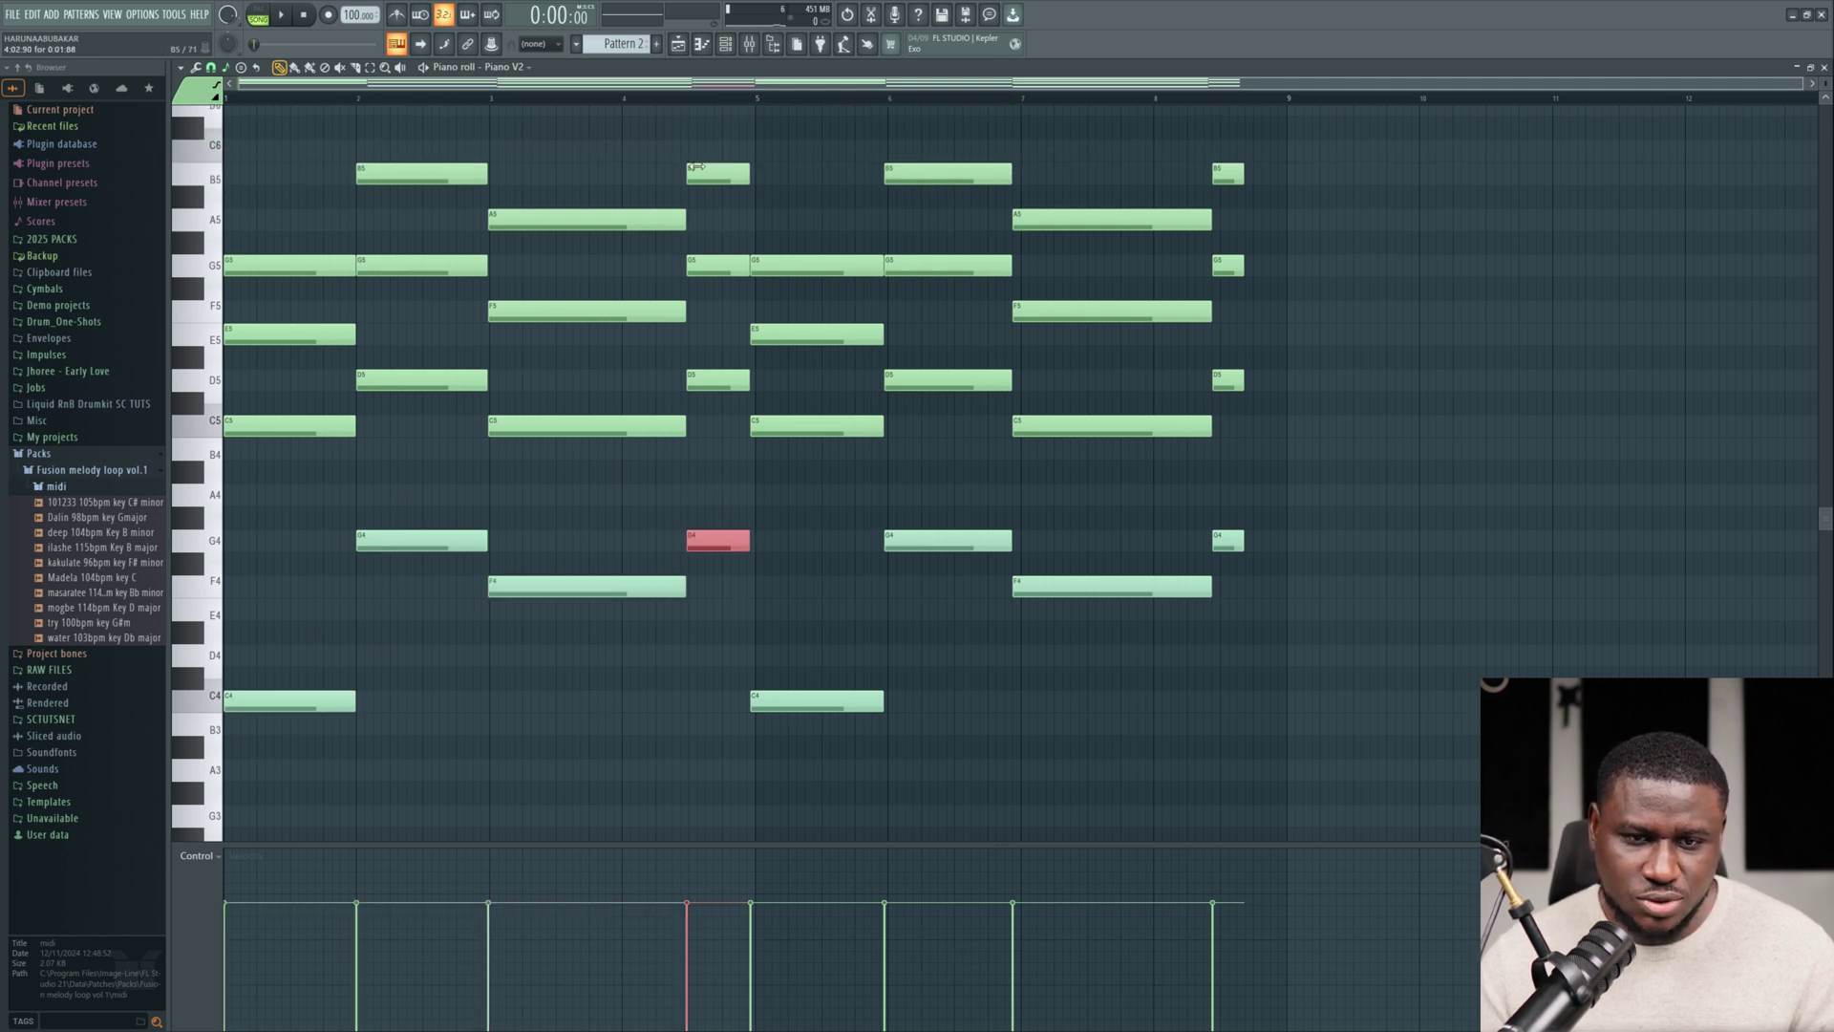
key(F5)
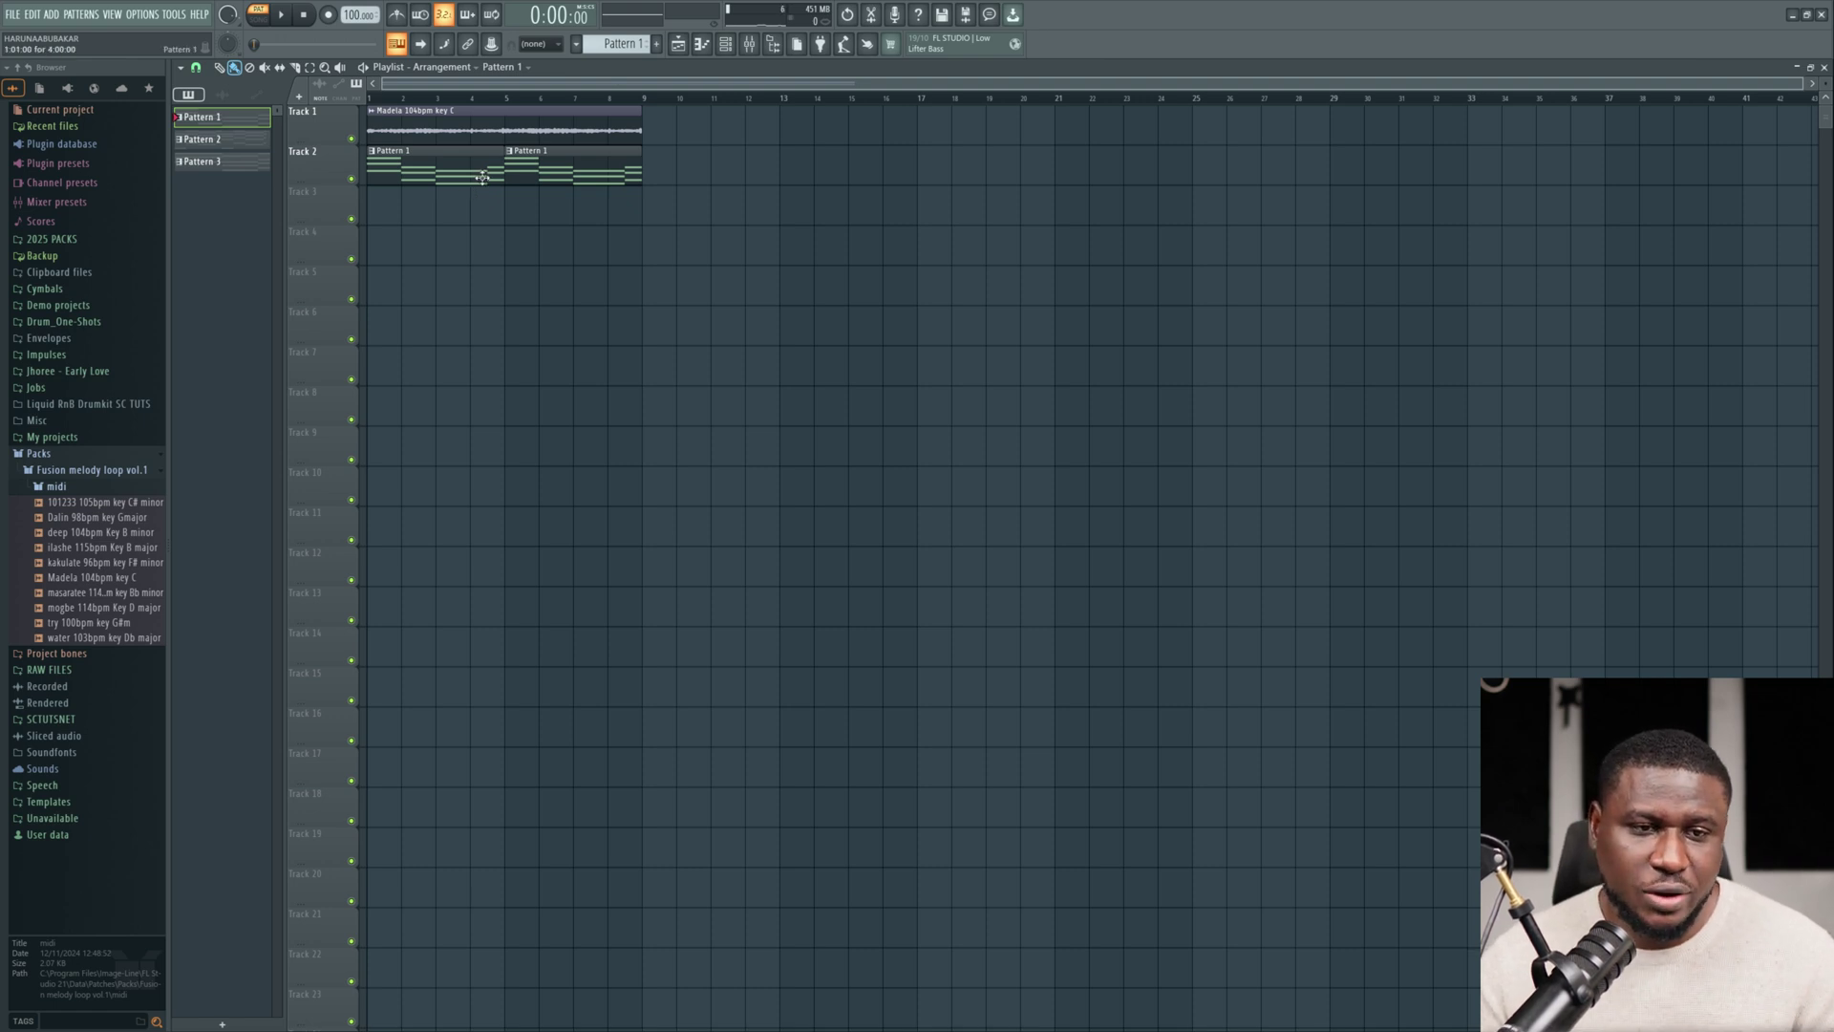
Play Pattern 1, then the full song arrangement, and check the Madela sample's settings.
double_click(482, 178)
click(725, 44)
key(space)
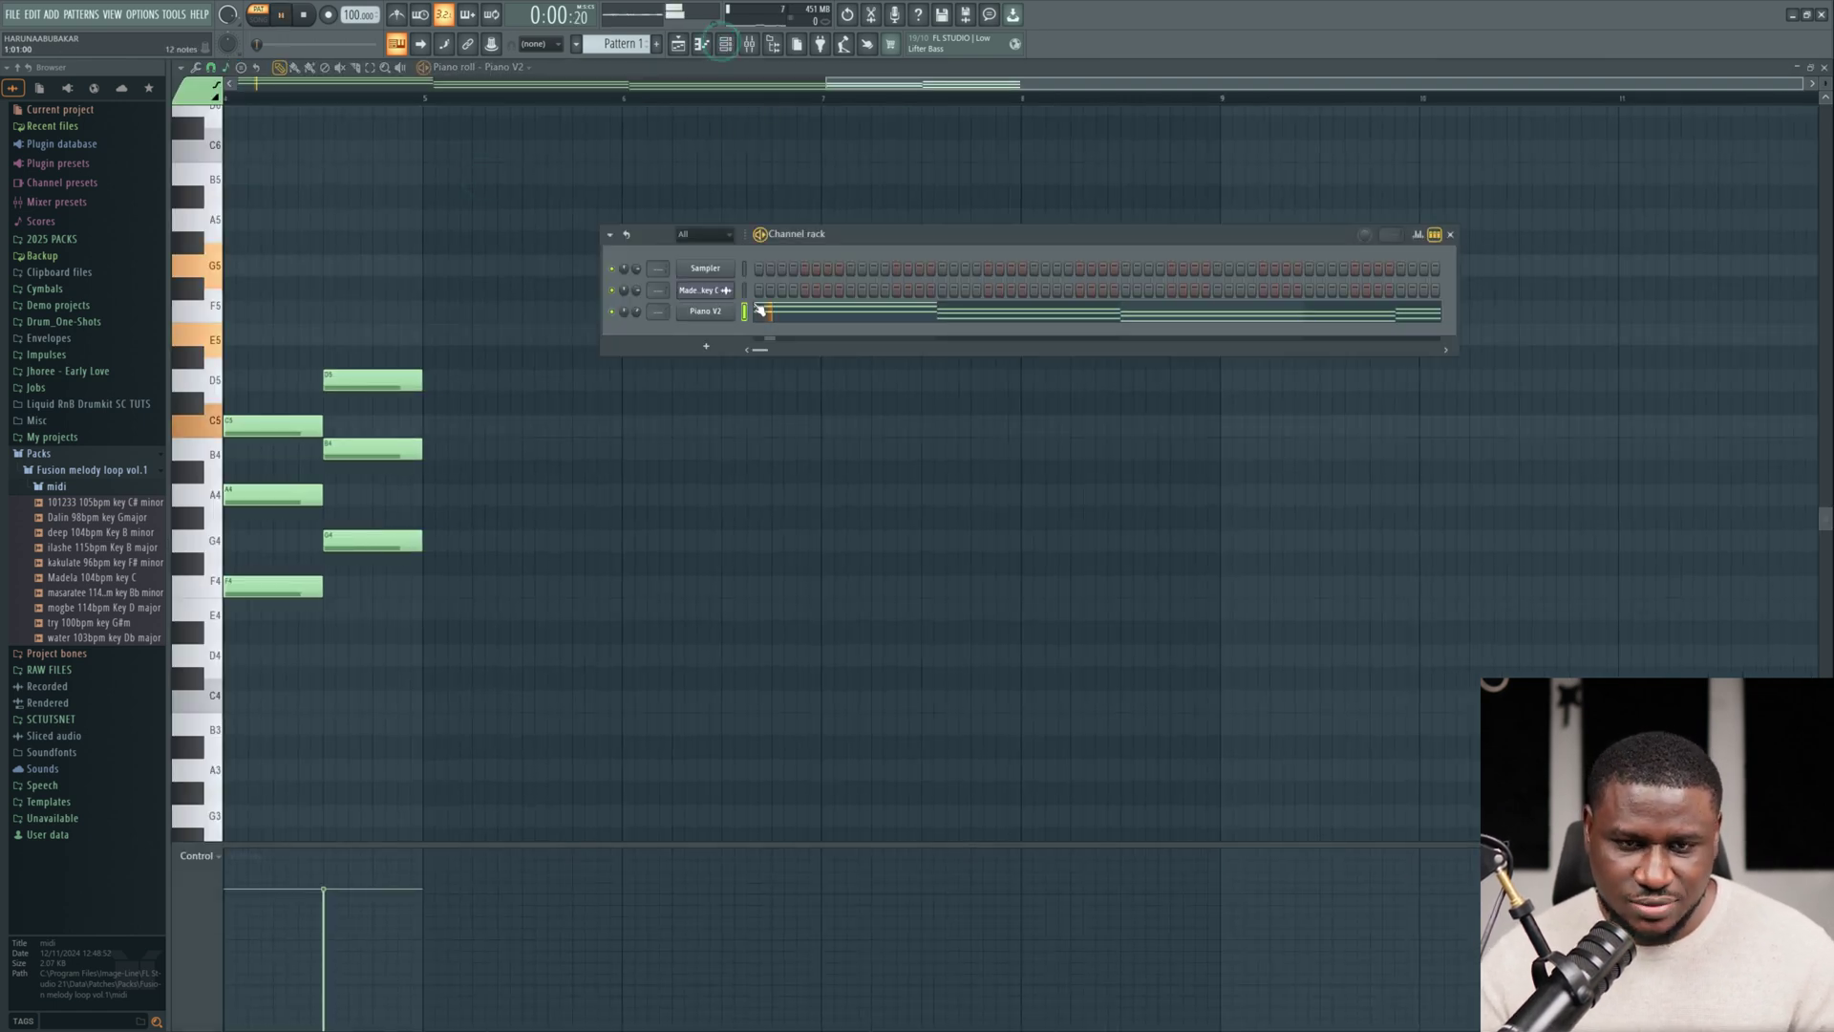
click(267, 17)
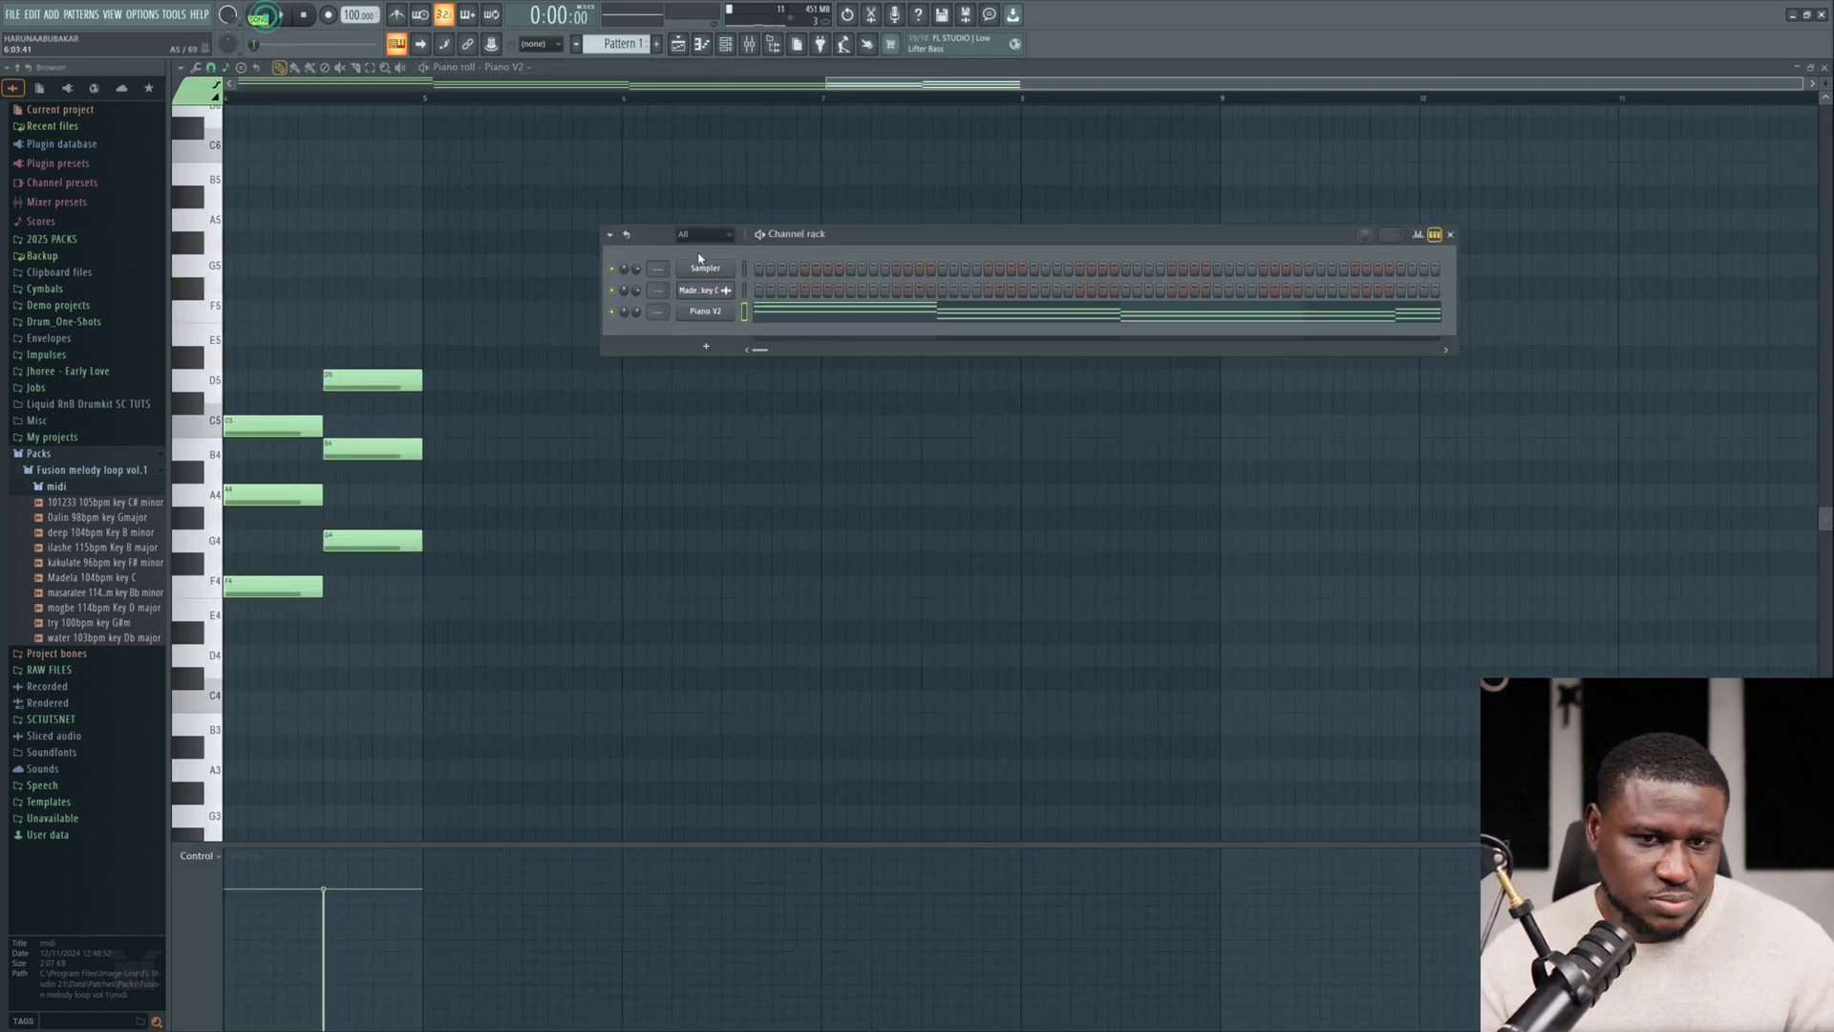
drag(919, 243, 924, 352)
key(space)
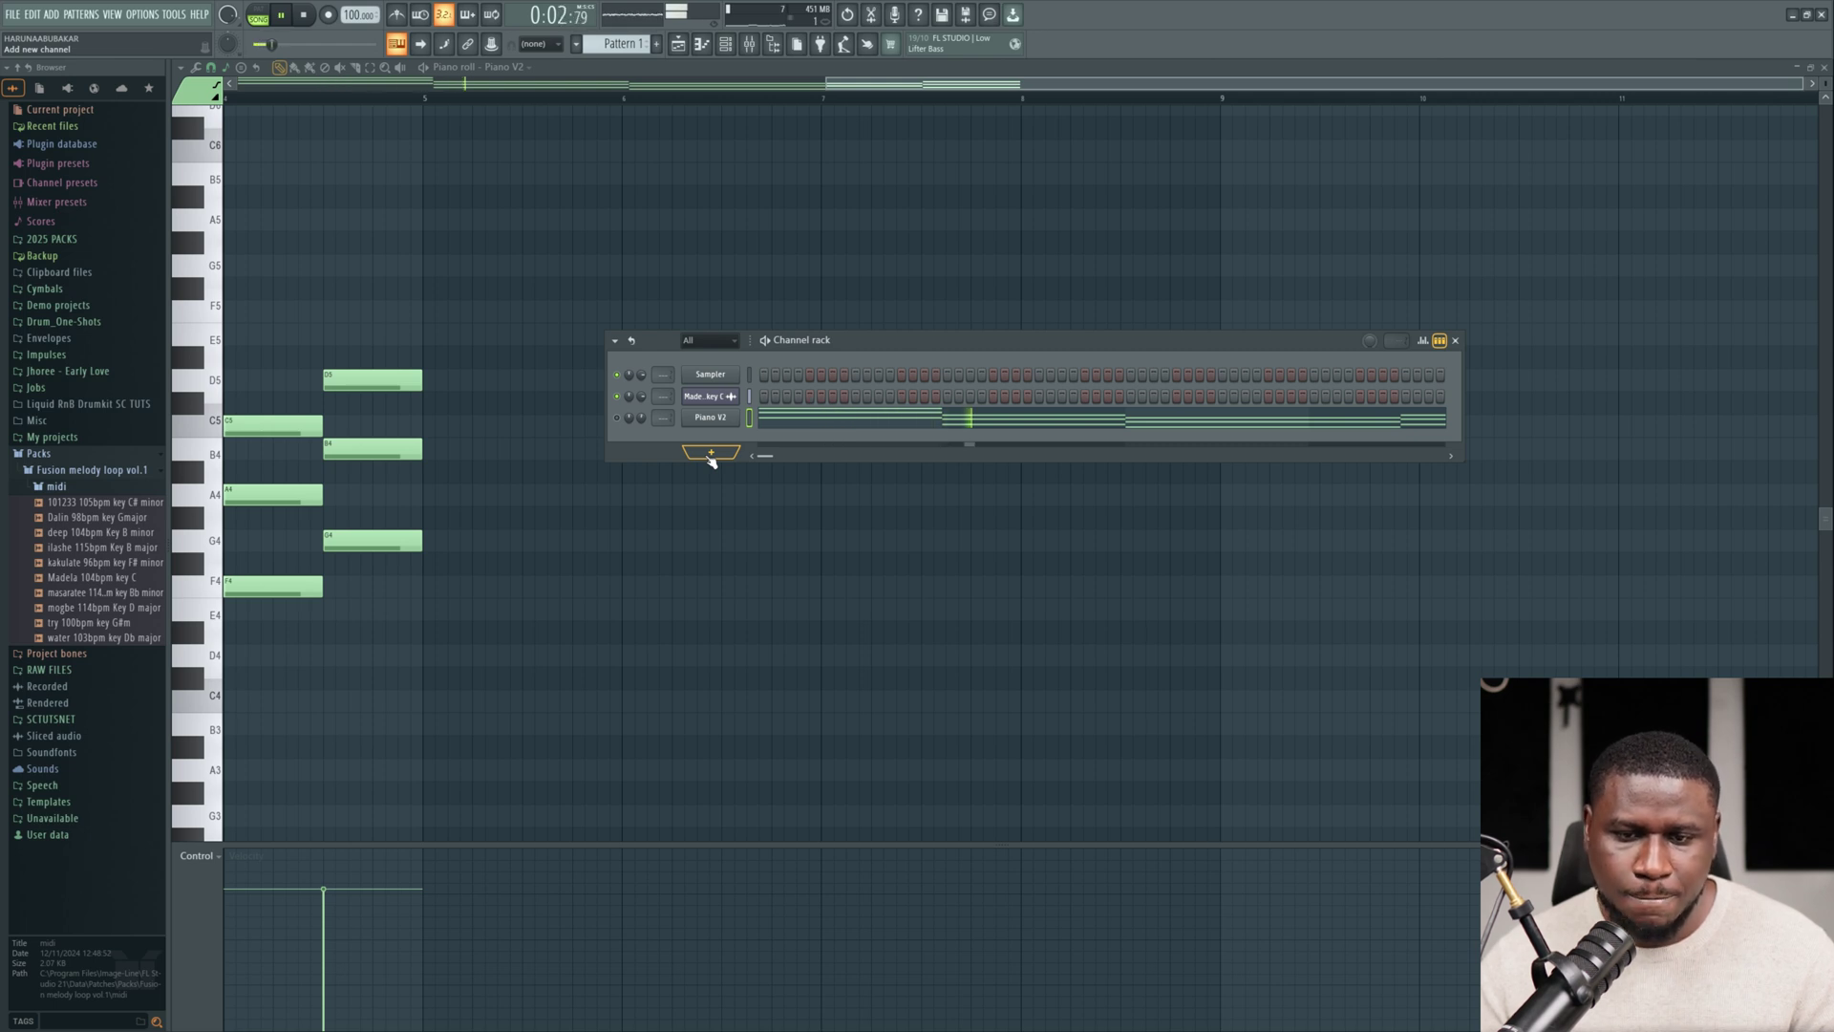
click(1825, 68)
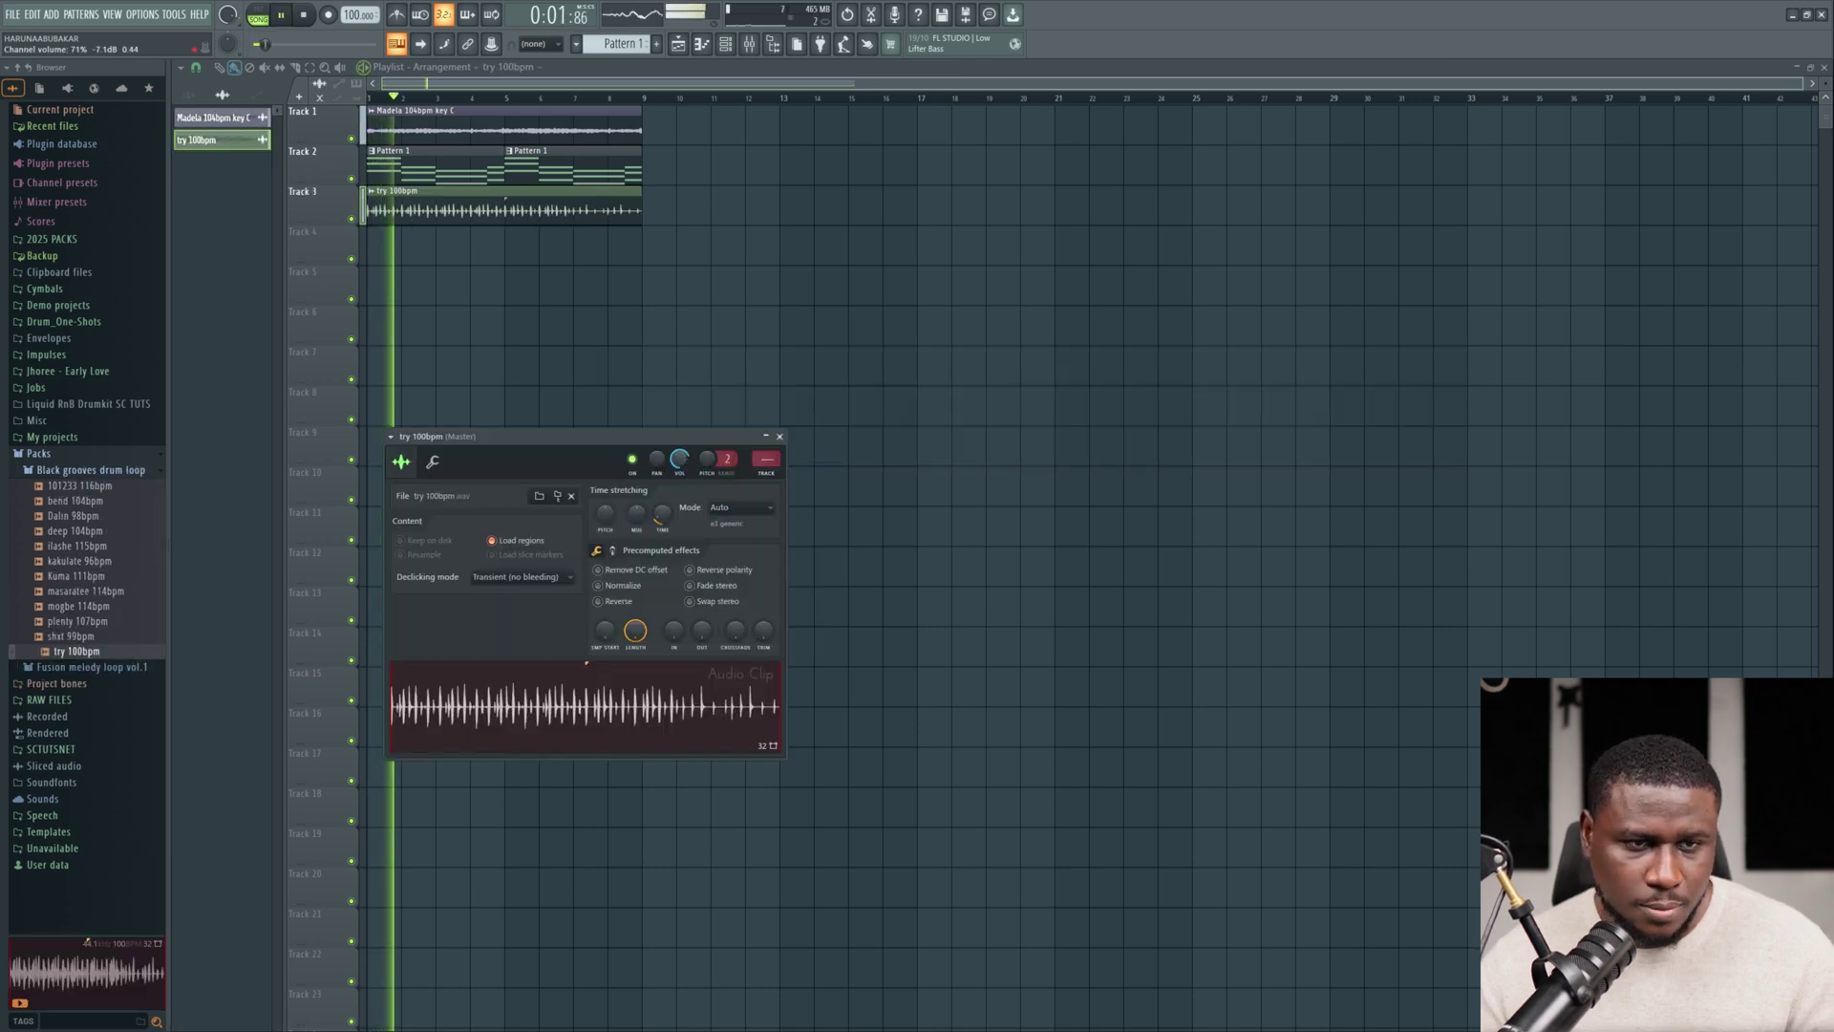
double_click(480, 123)
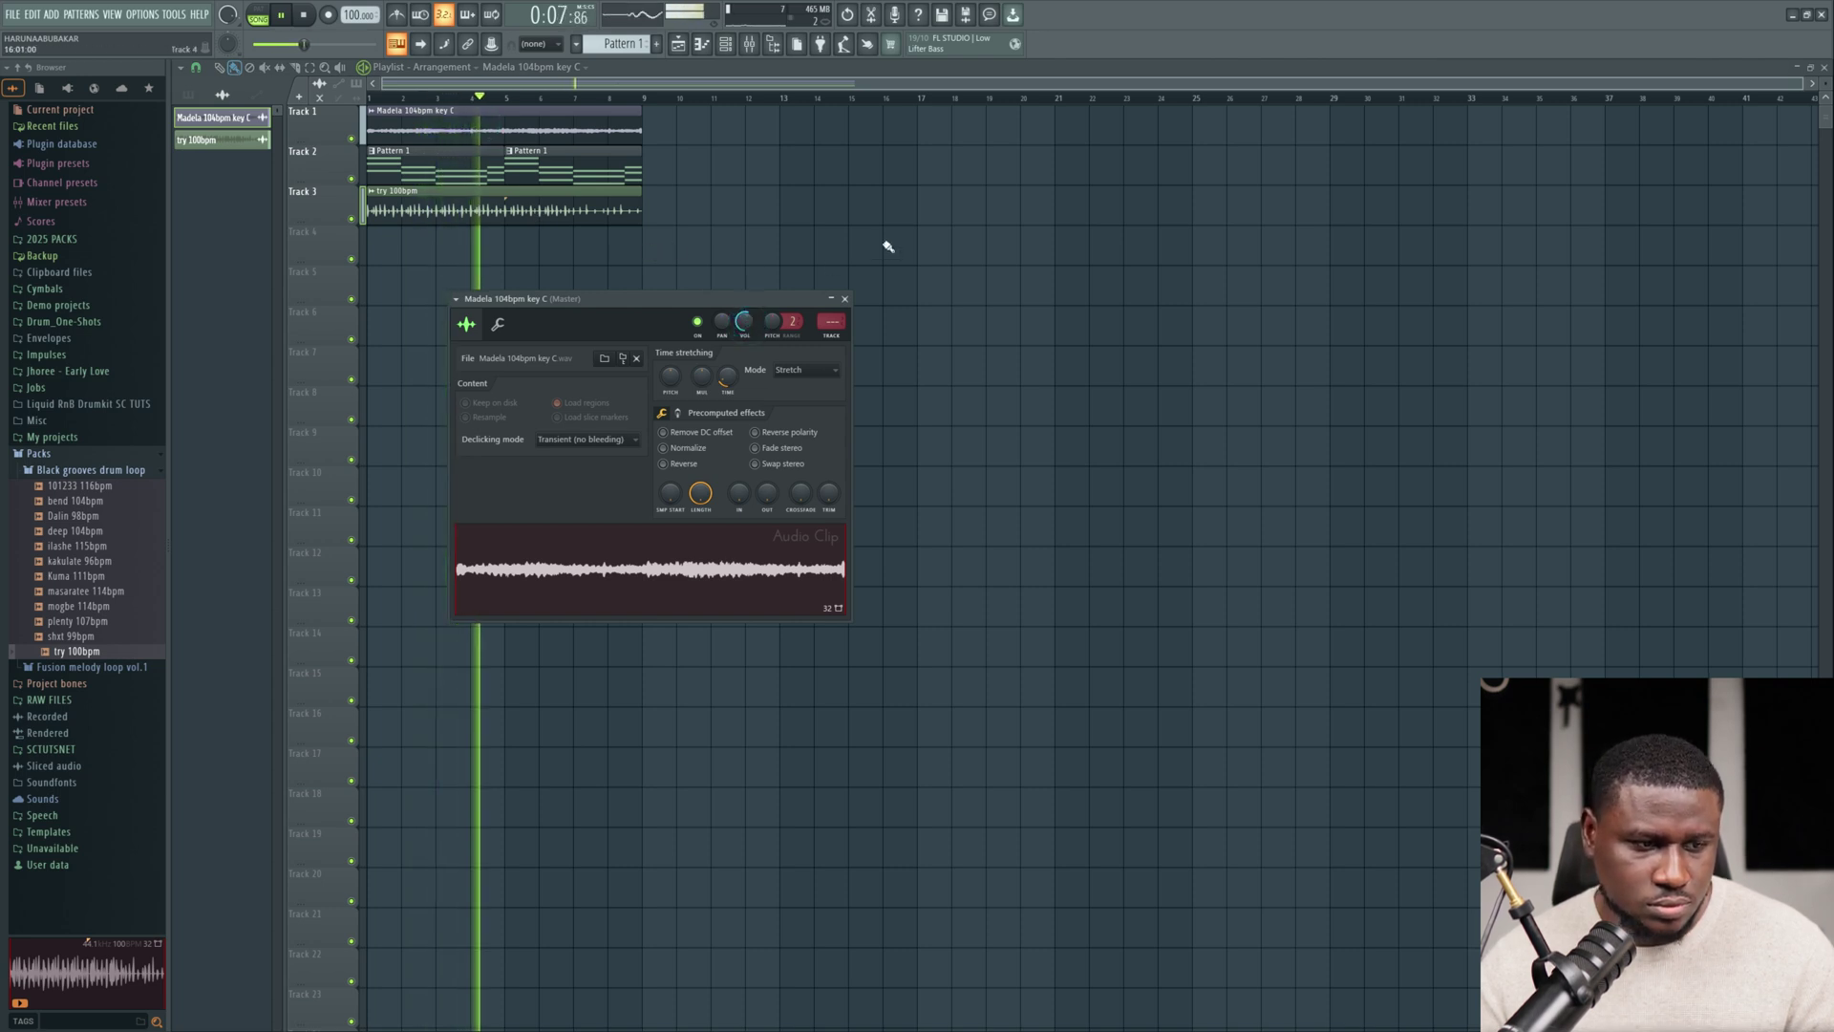
key(Escape)
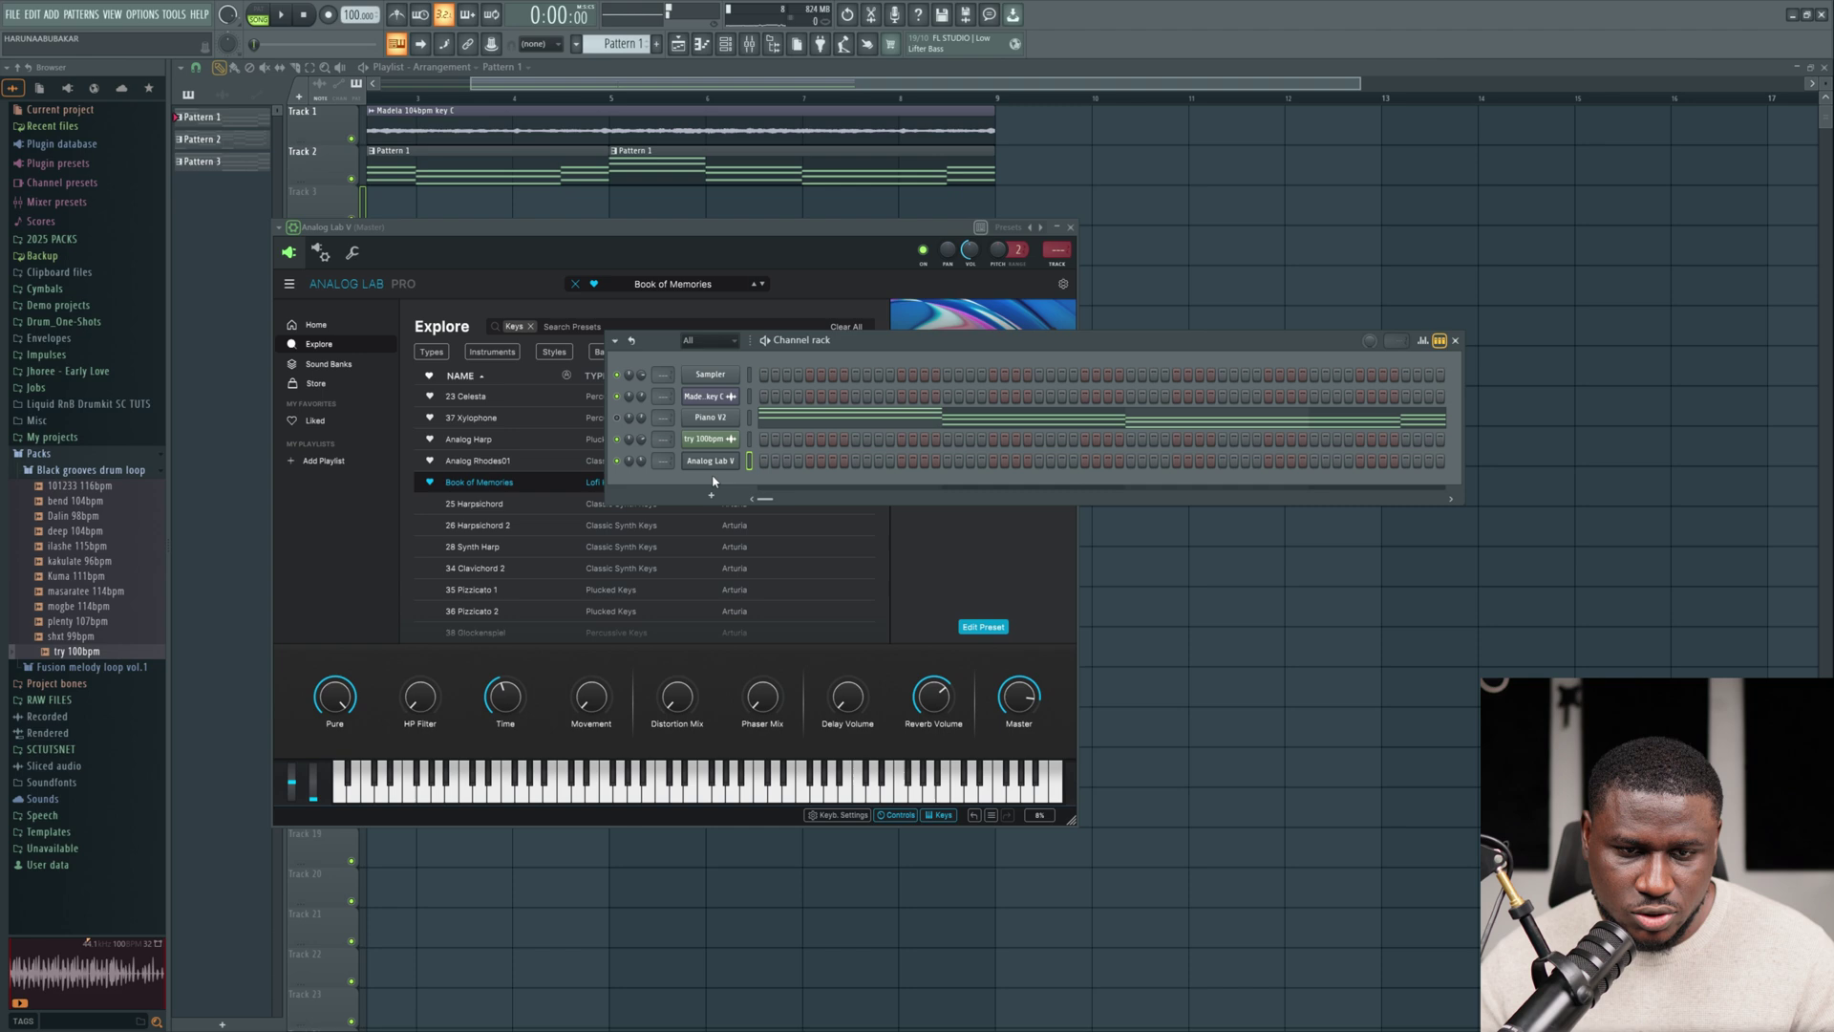
In Analog Lab V's piano roll, place two C5 notes and a B4 at bar 2.
right_click(719, 461)
click(770, 460)
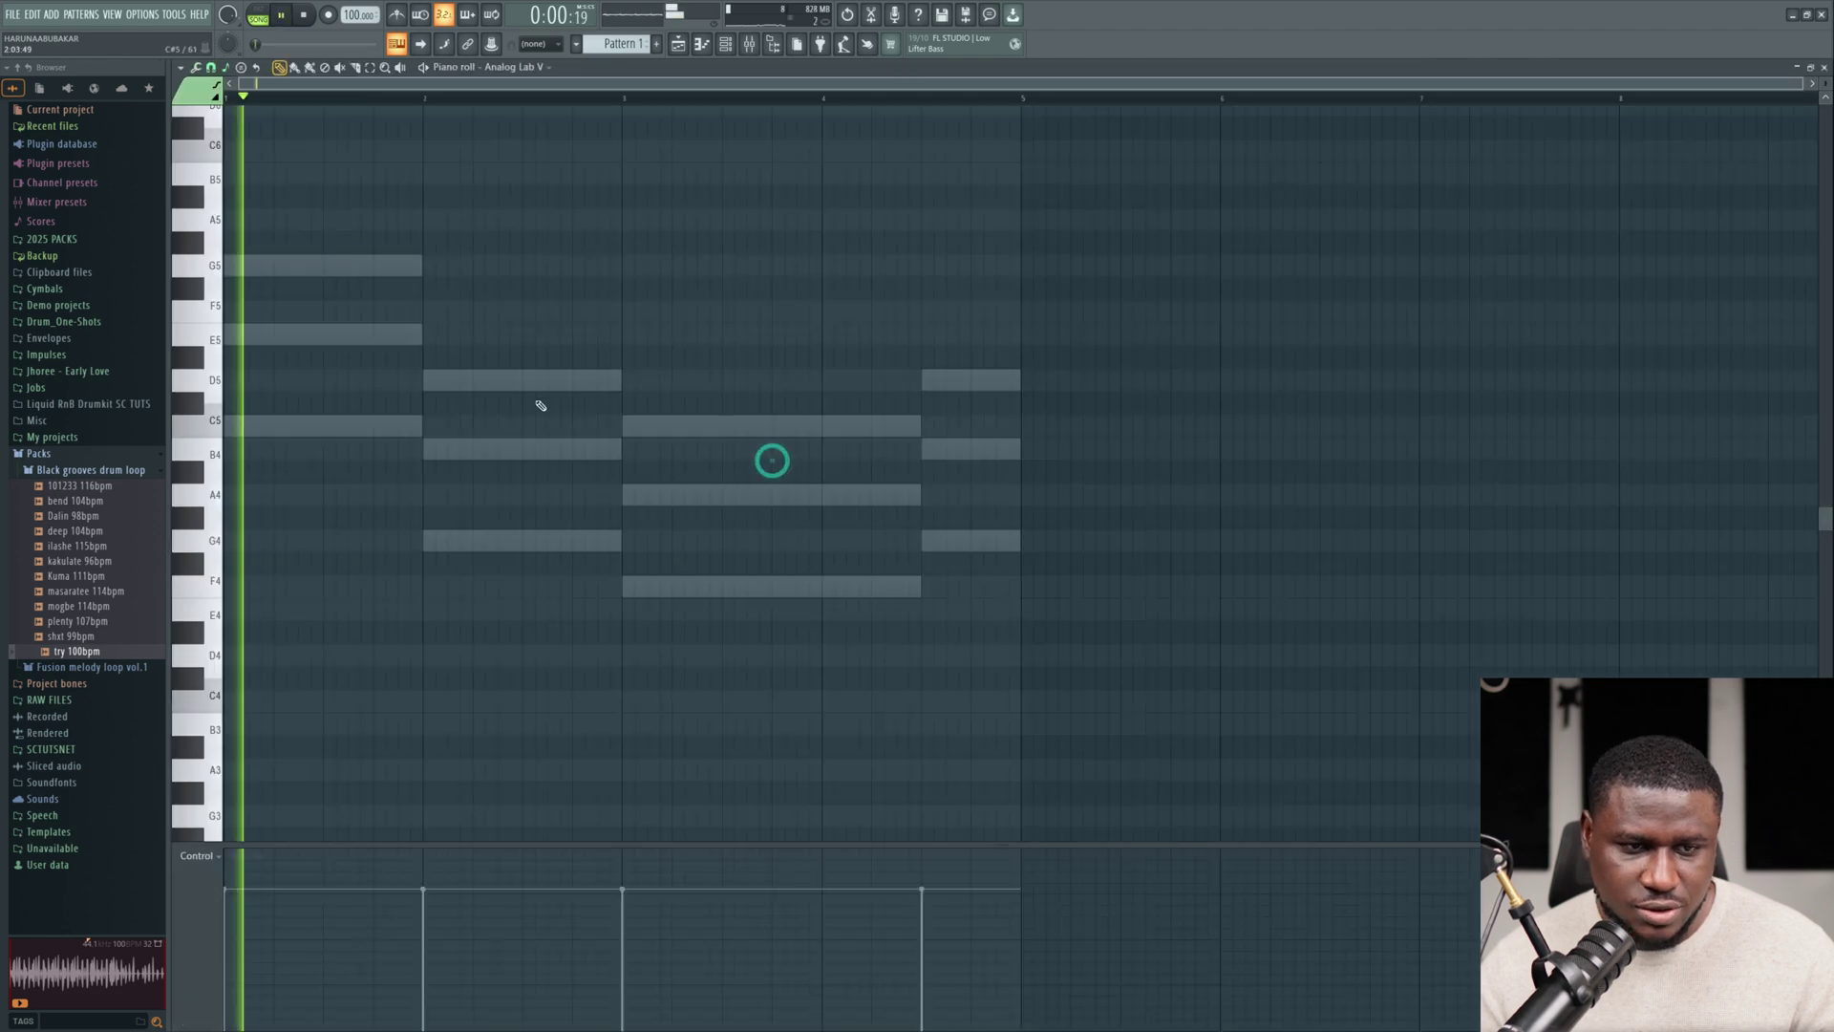
click(262, 430)
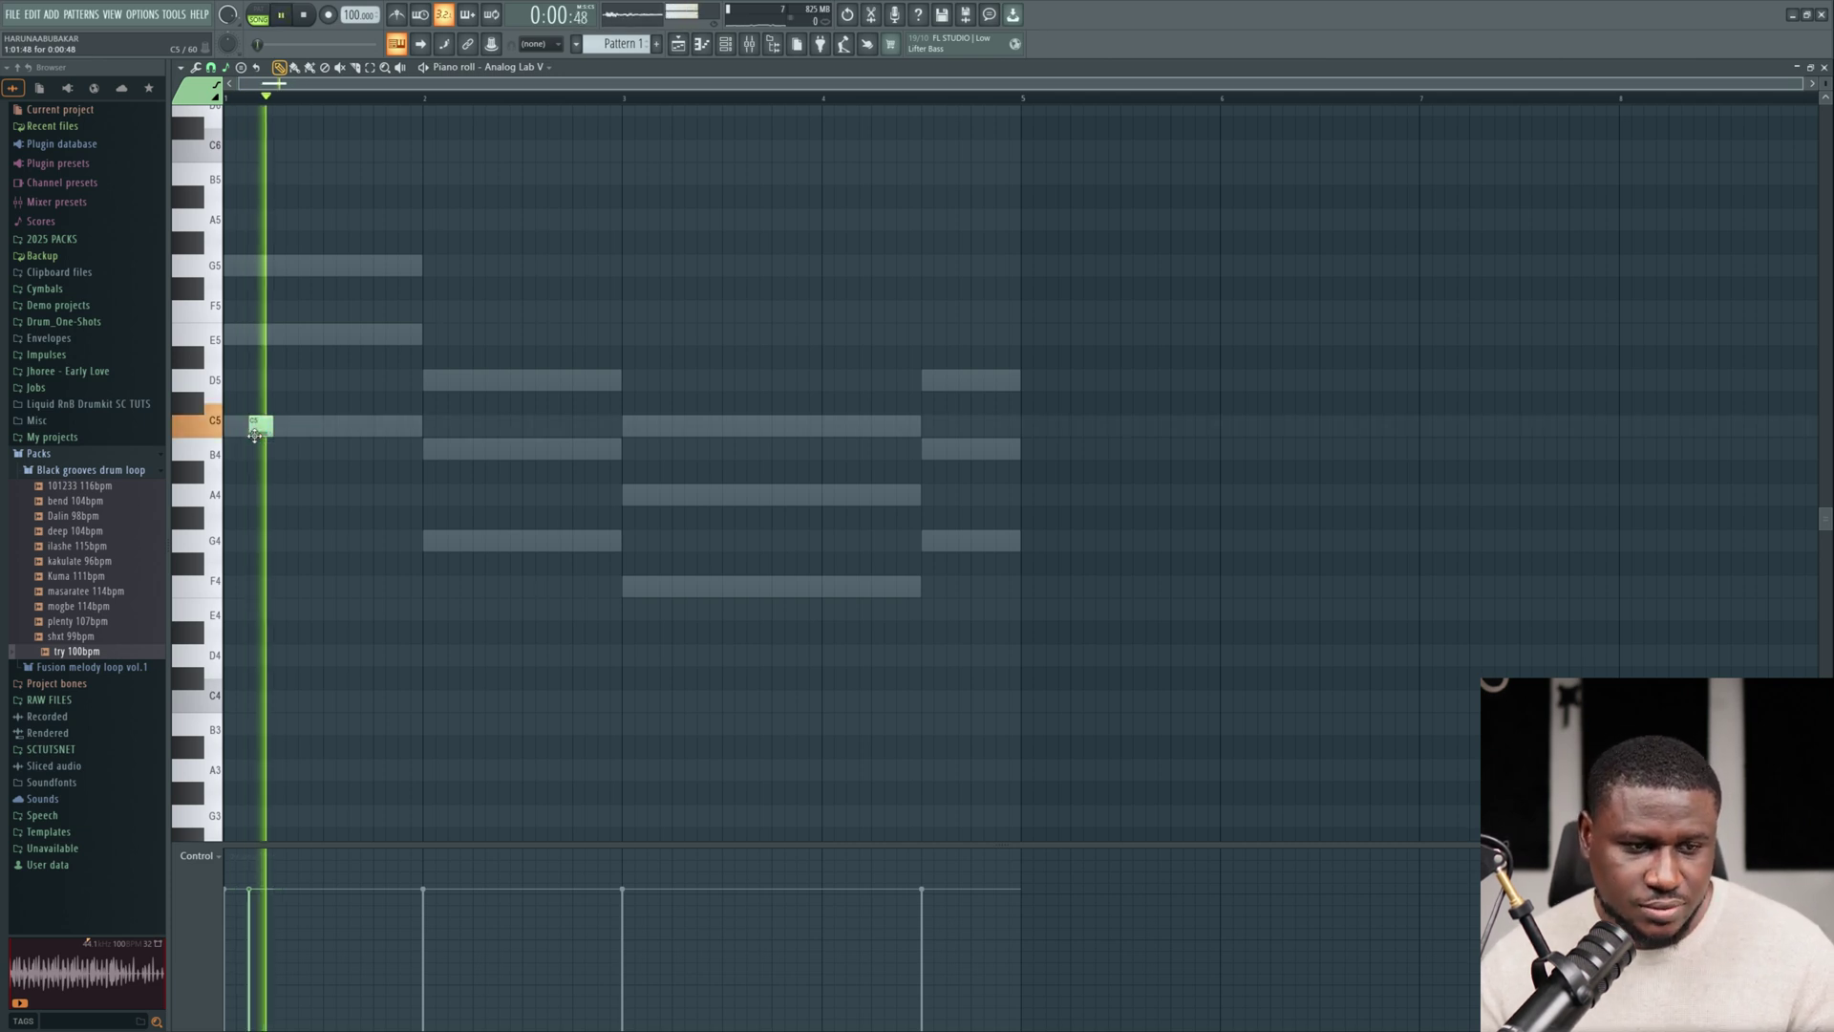
click(354, 426)
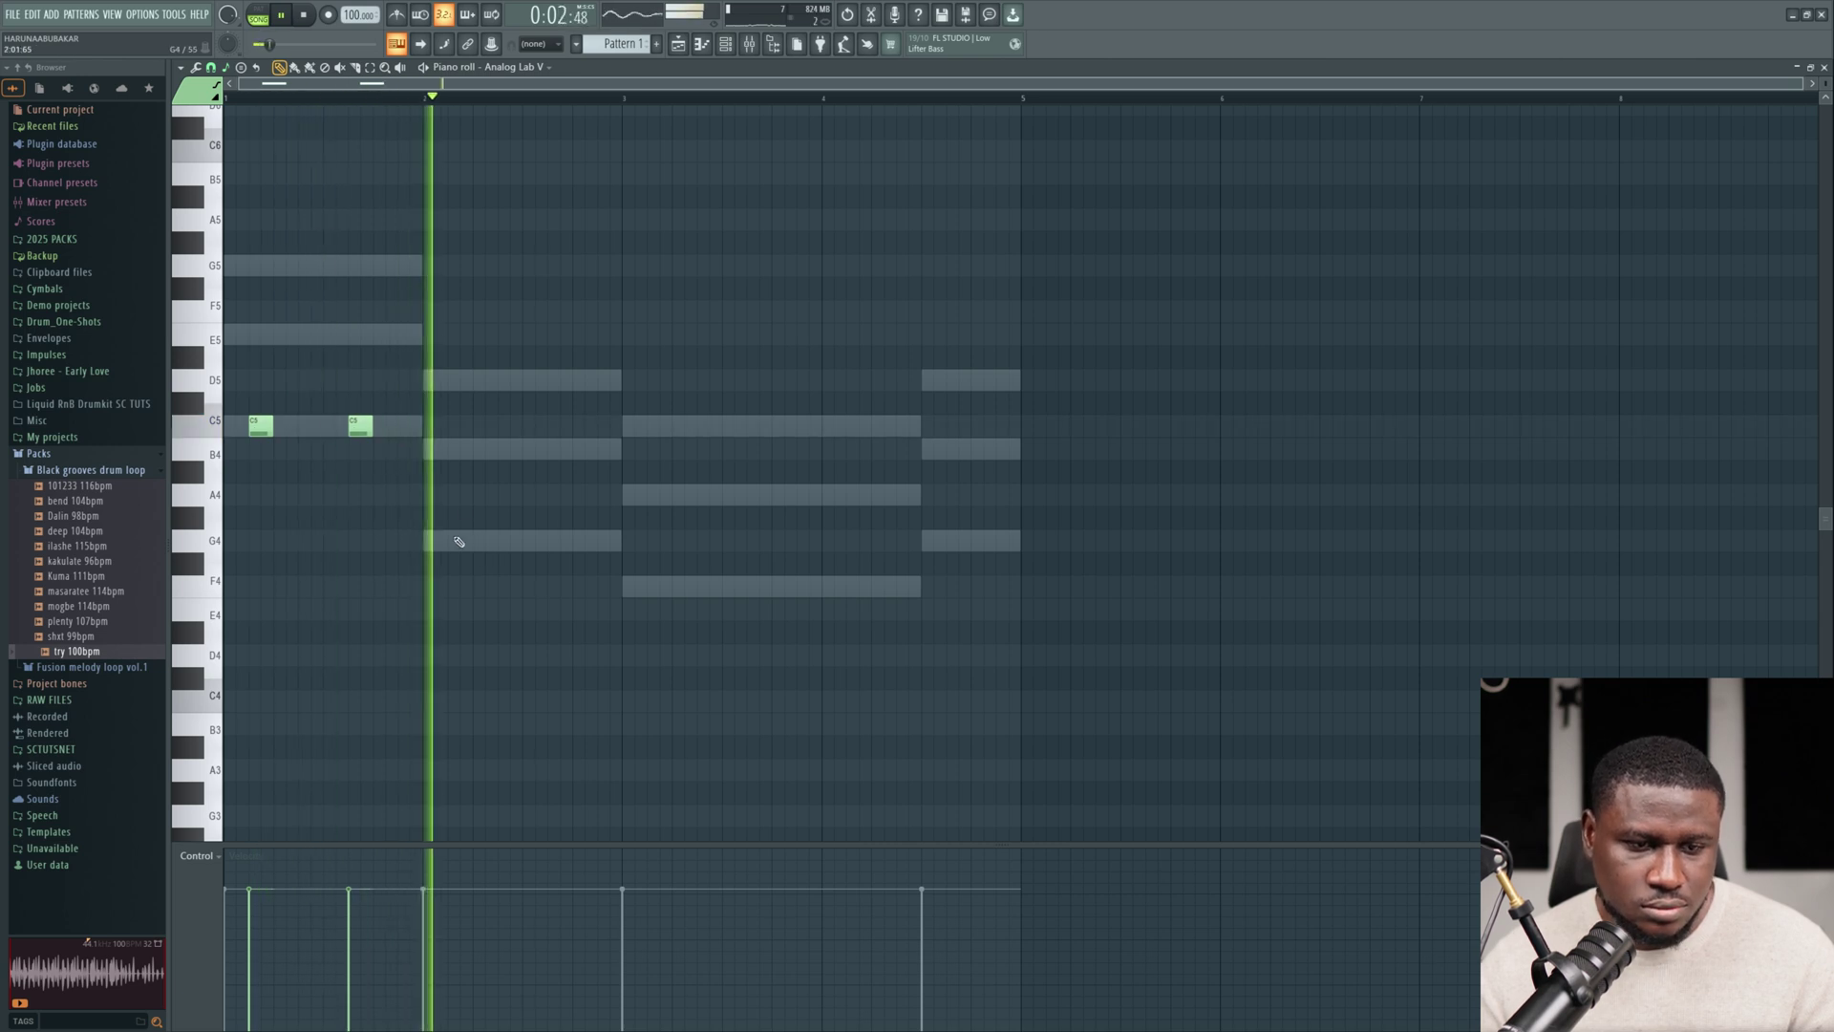
click(455, 541)
drag(458, 544, 462, 451)
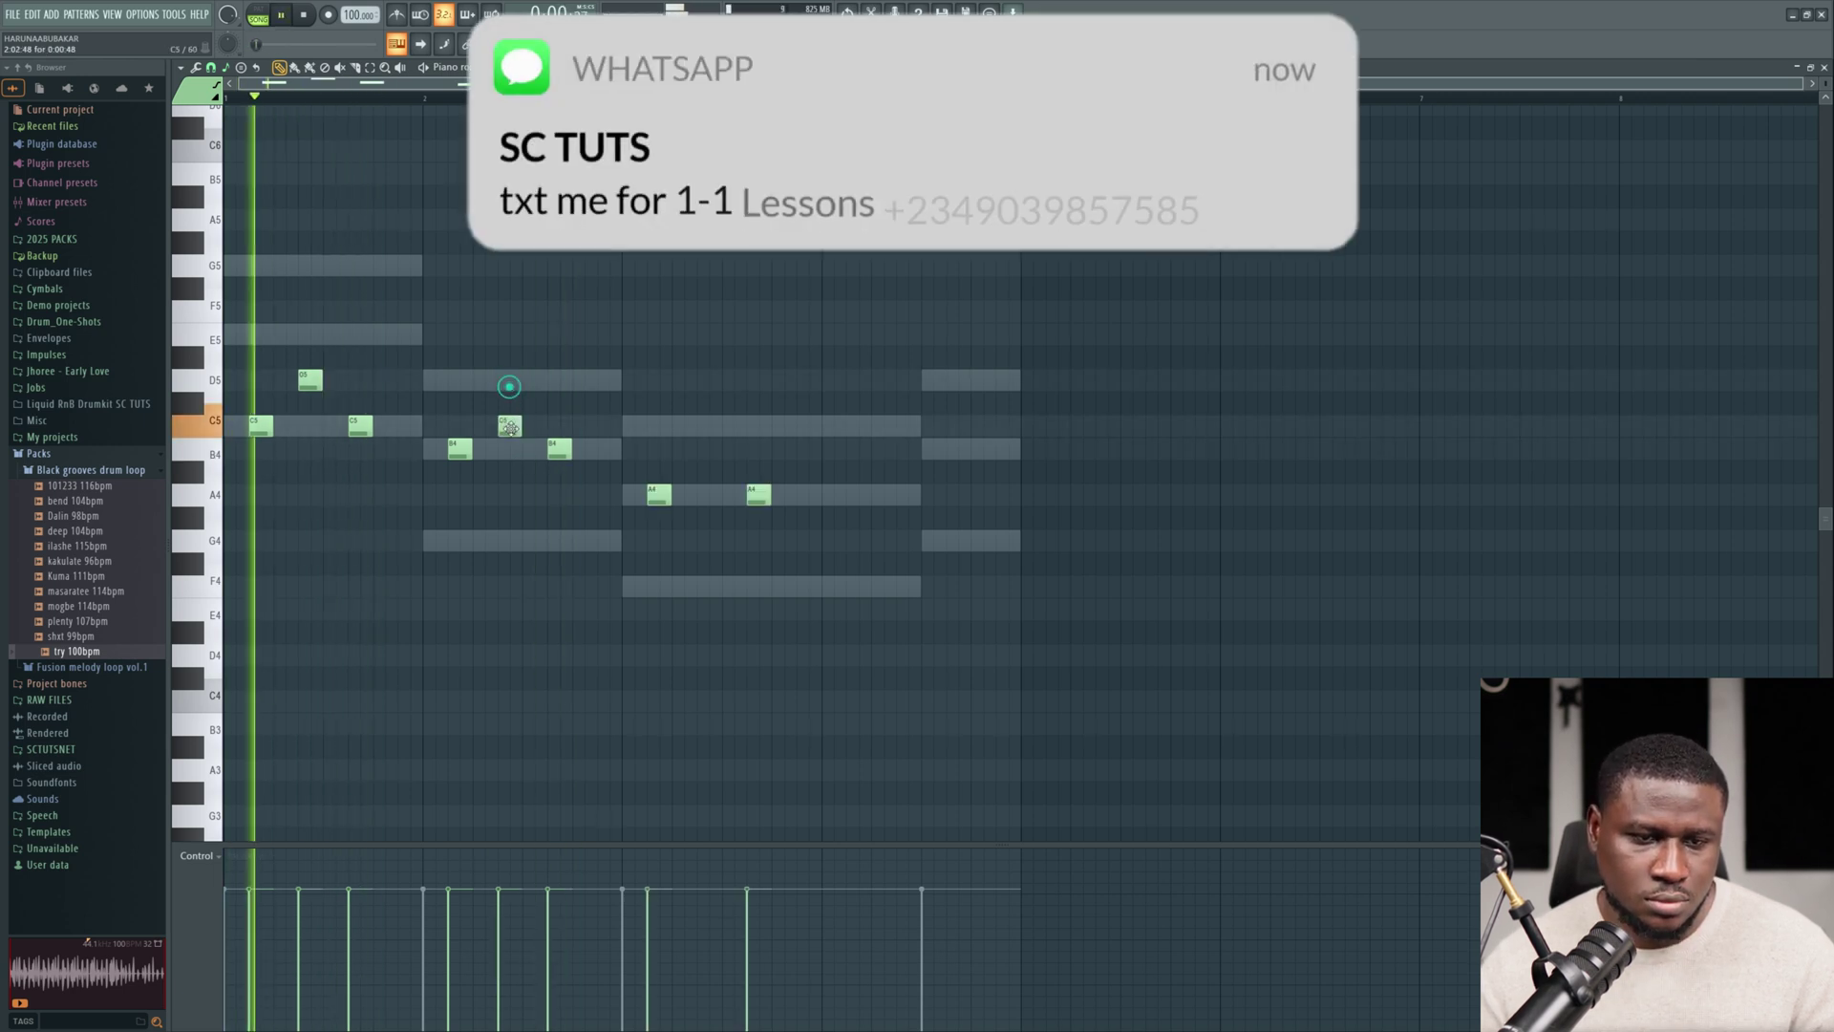
Lower a D5 to C5, add B4 and A4 notes, and delete the unwanted C5 and A4 notes.
drag(508, 382, 510, 427)
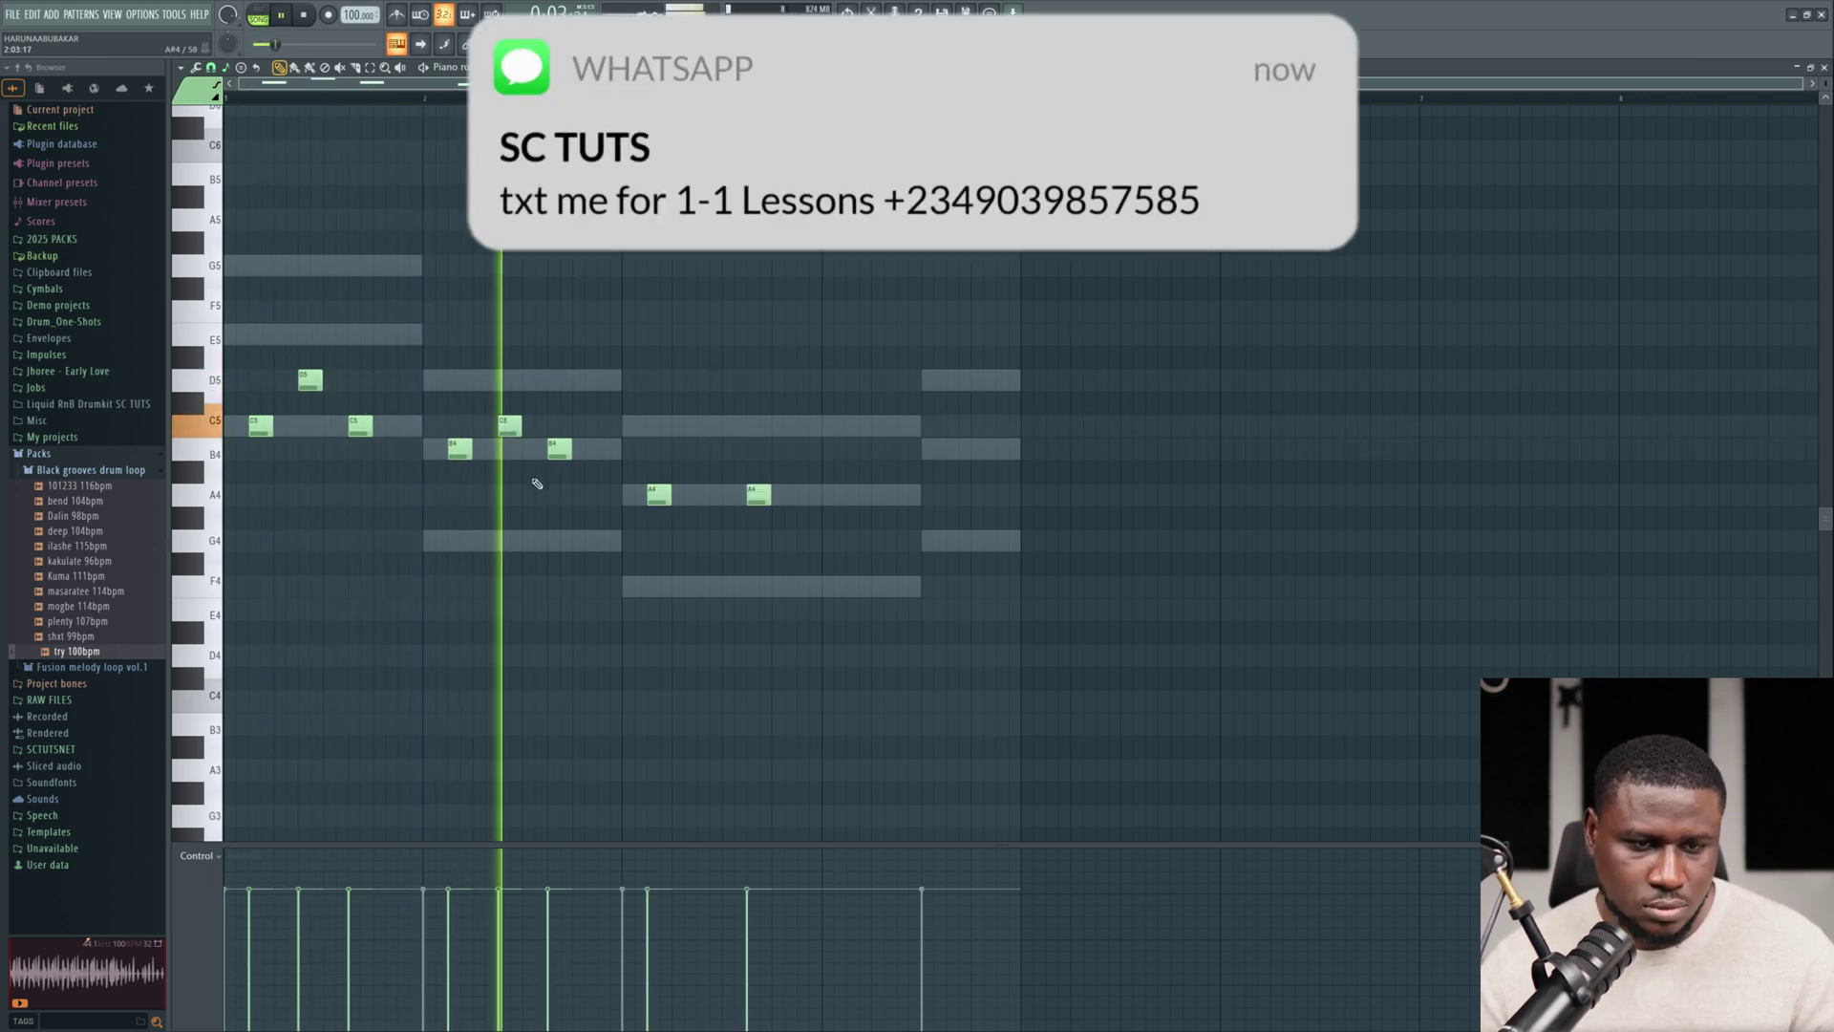
click(705, 453)
click(848, 497)
click(940, 494)
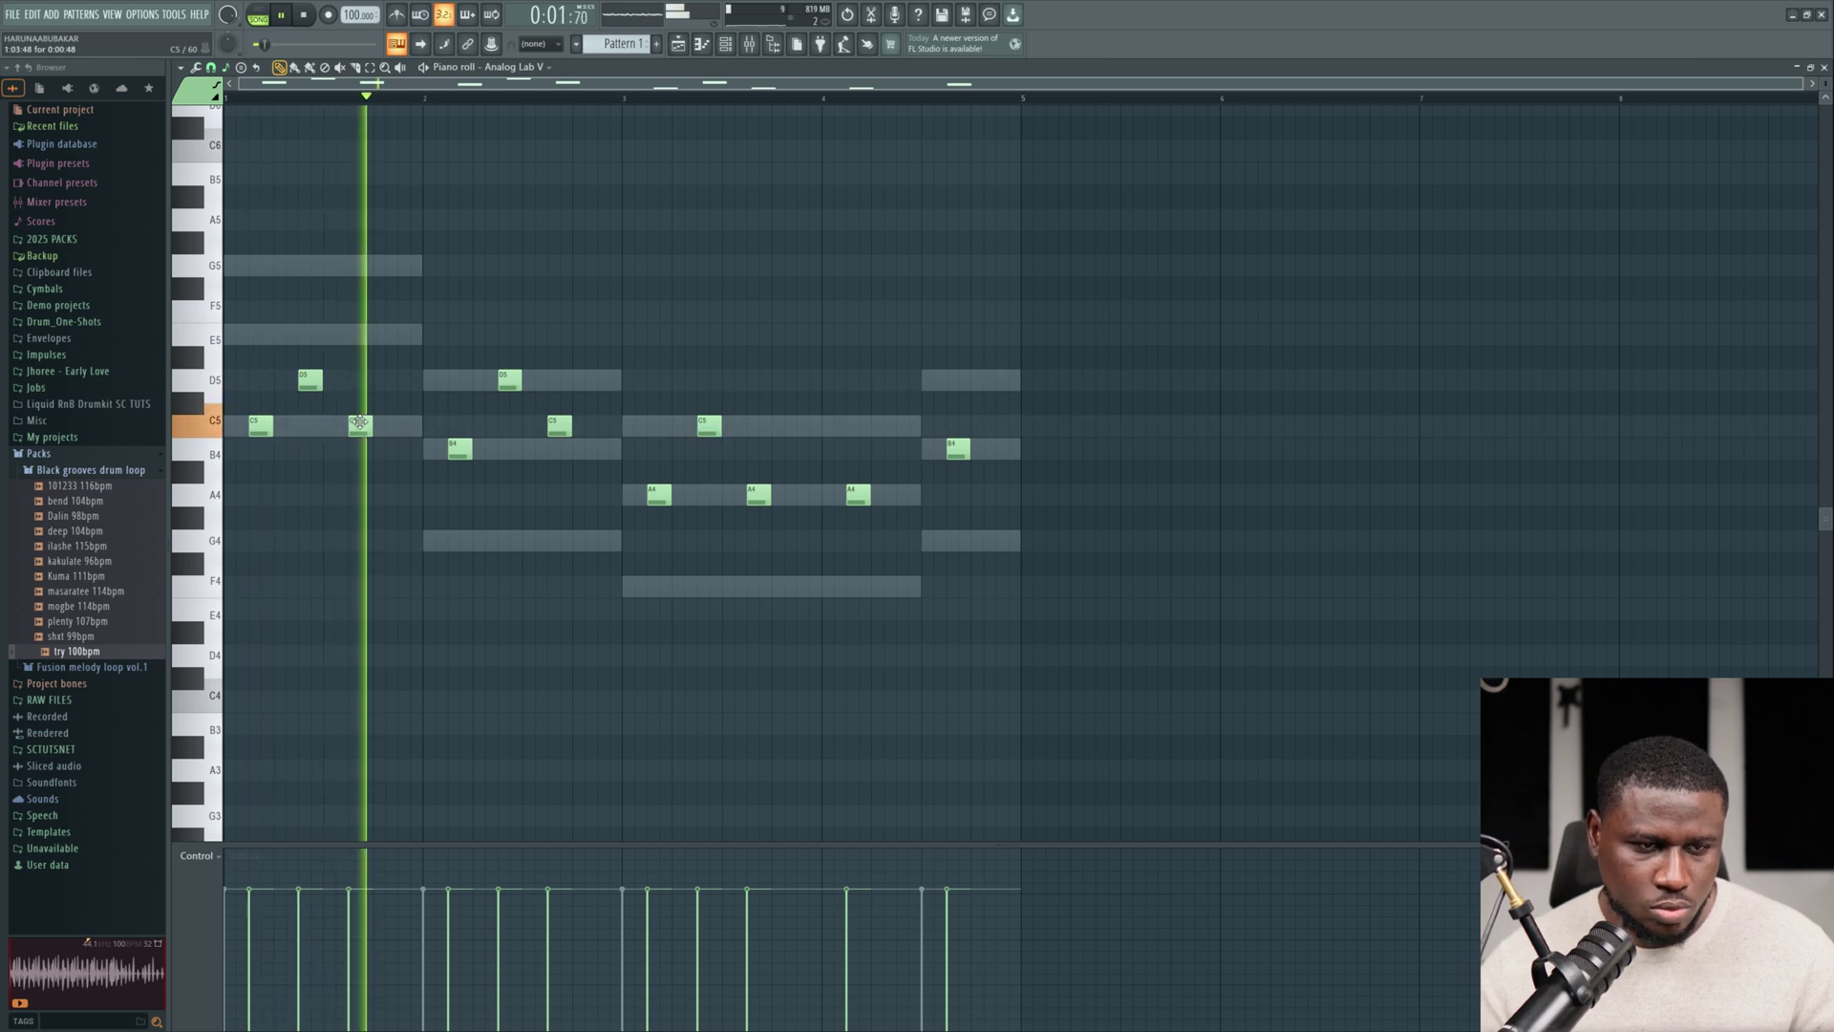
right_click(359, 422)
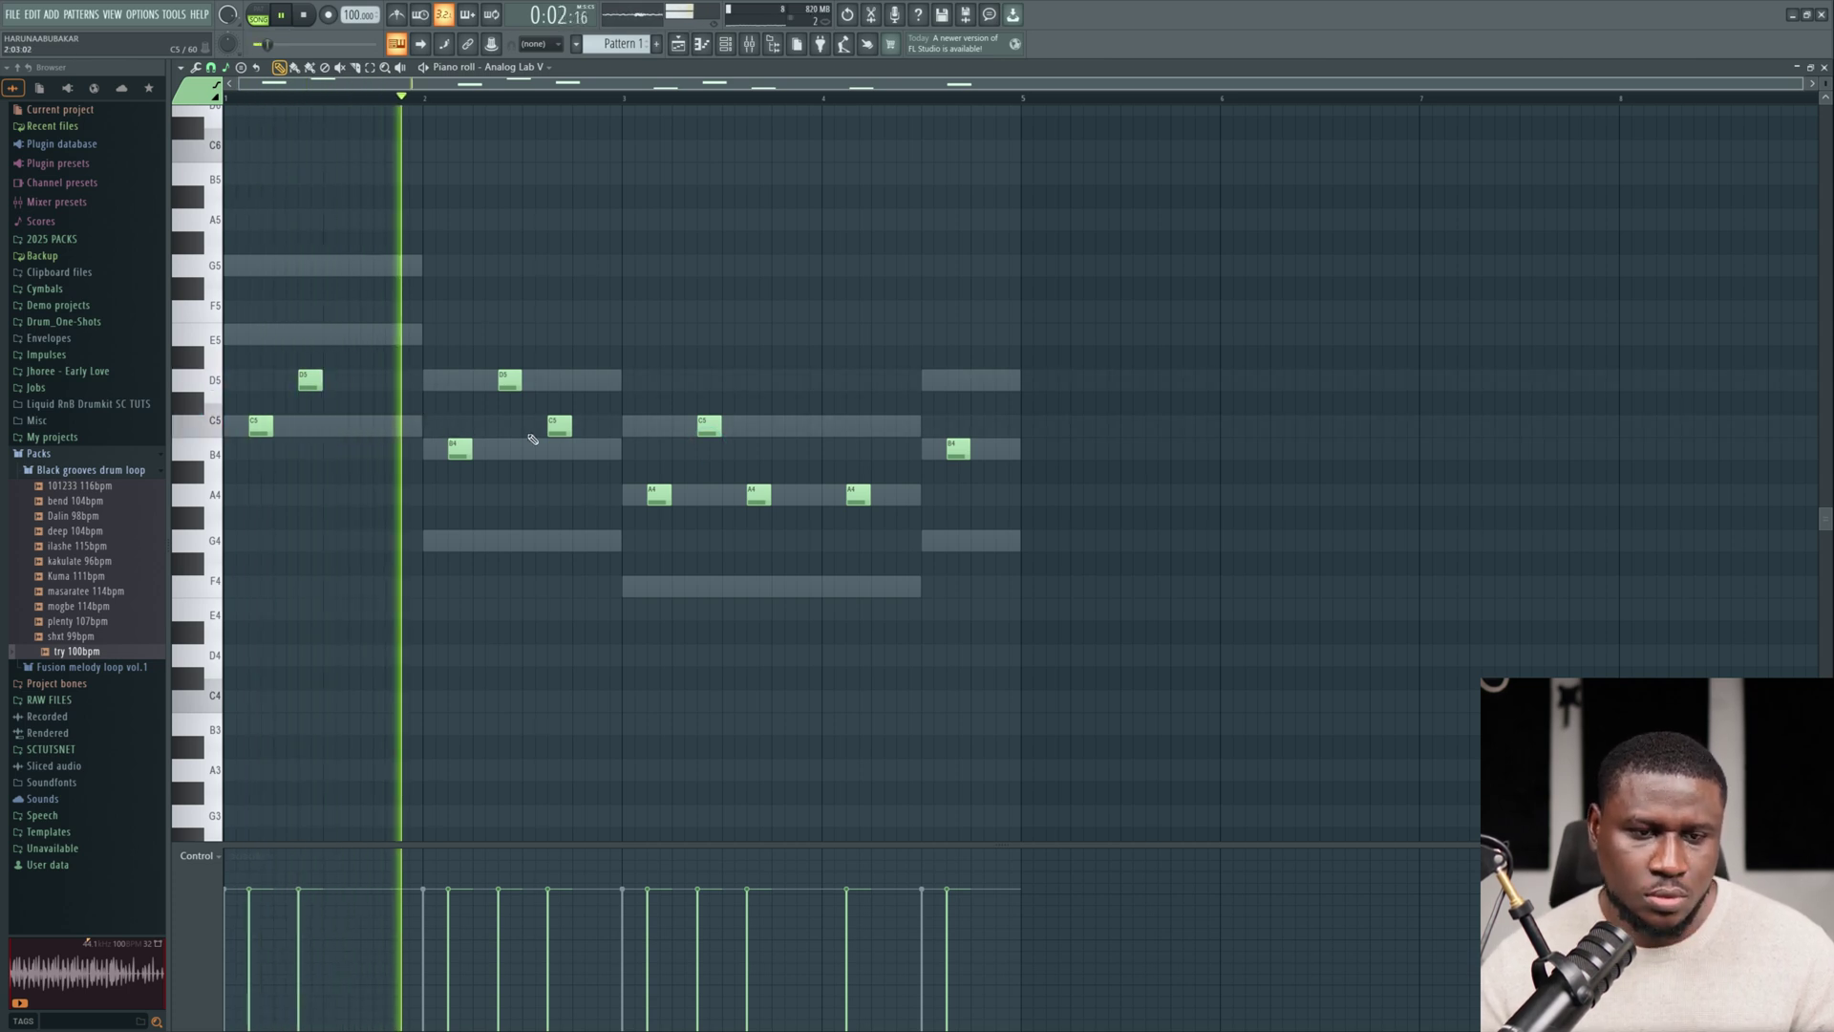
right_click(559, 427)
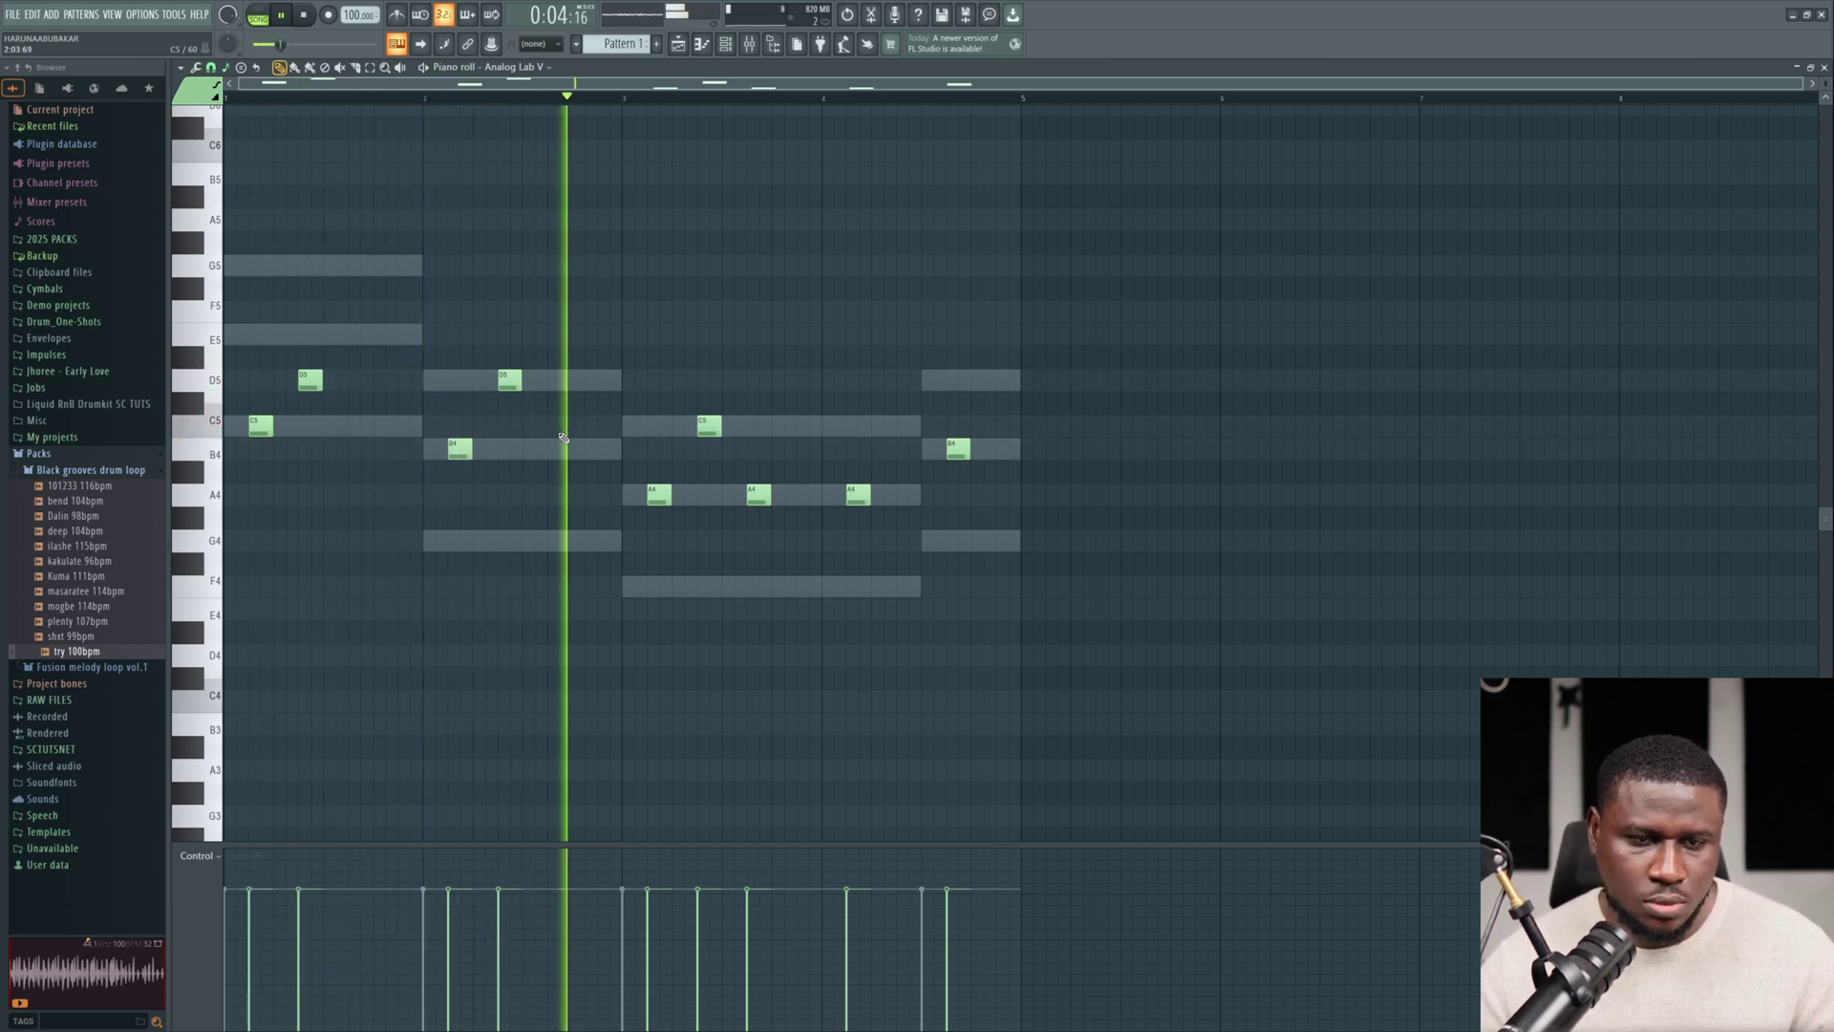
right_click(756, 496)
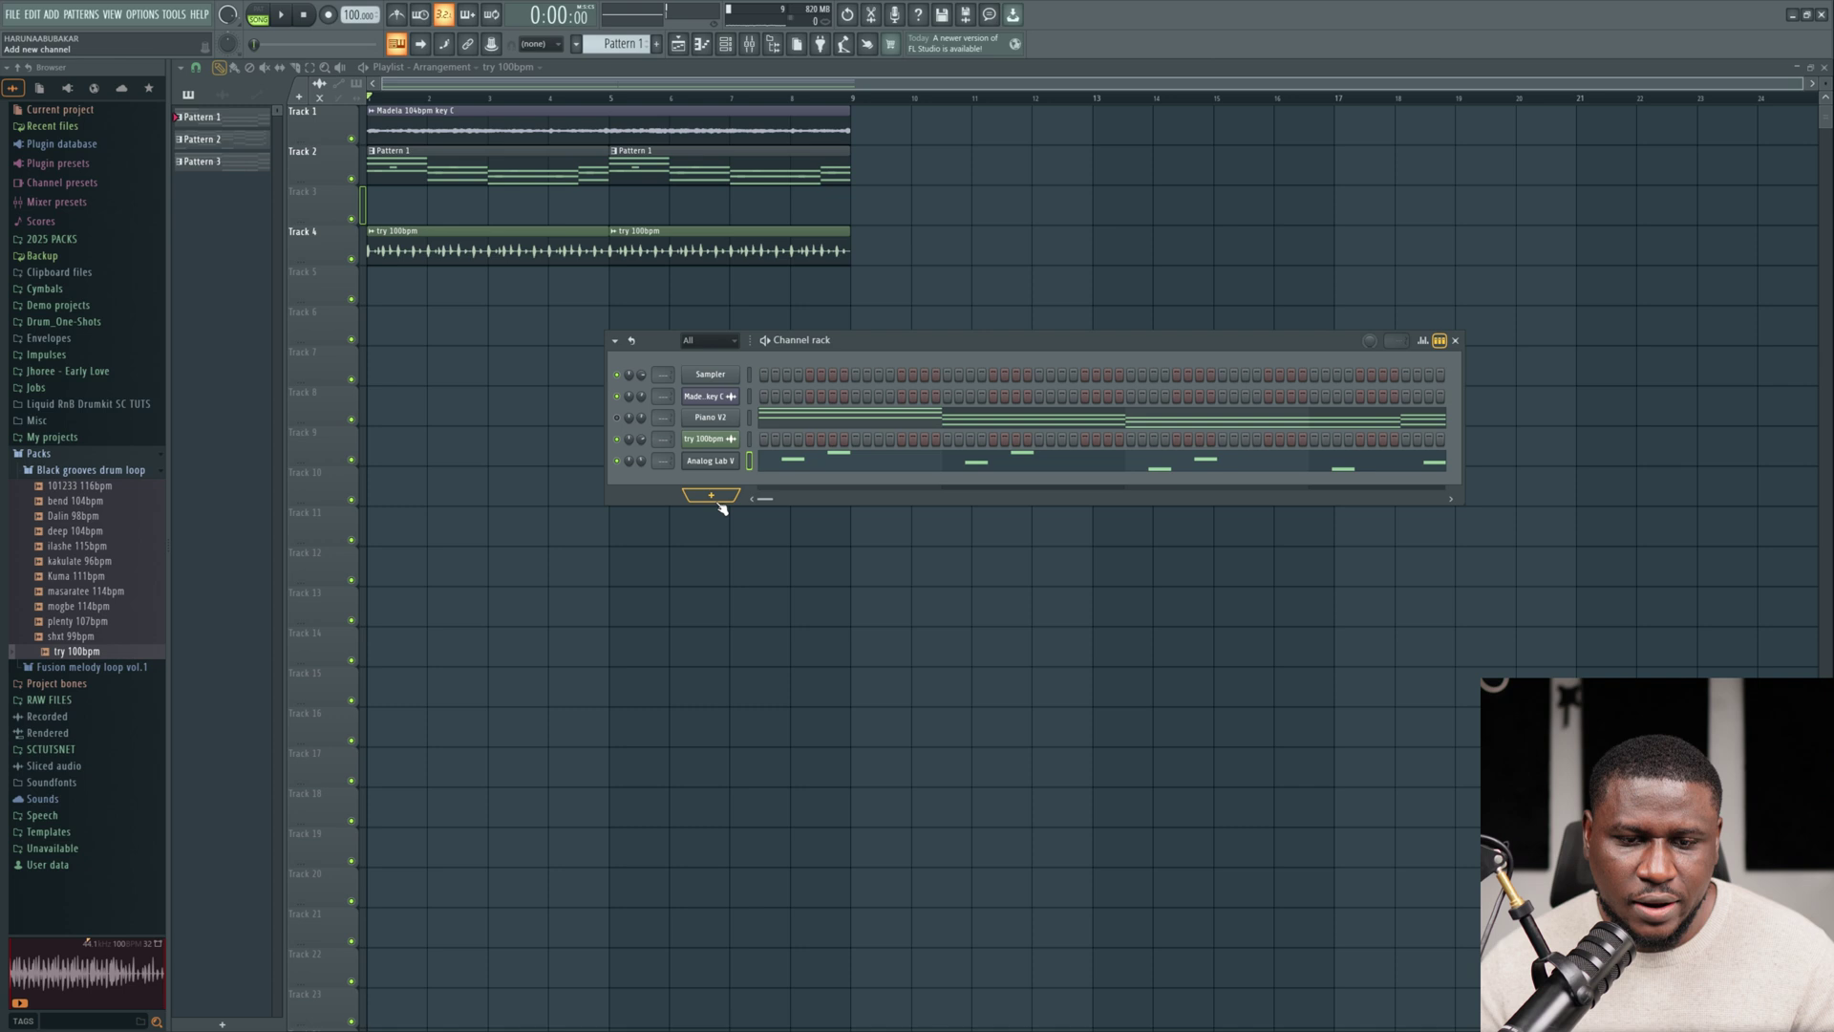
Load Ample Guitar SH as a new channel and pick a different play mode.
click(716, 501)
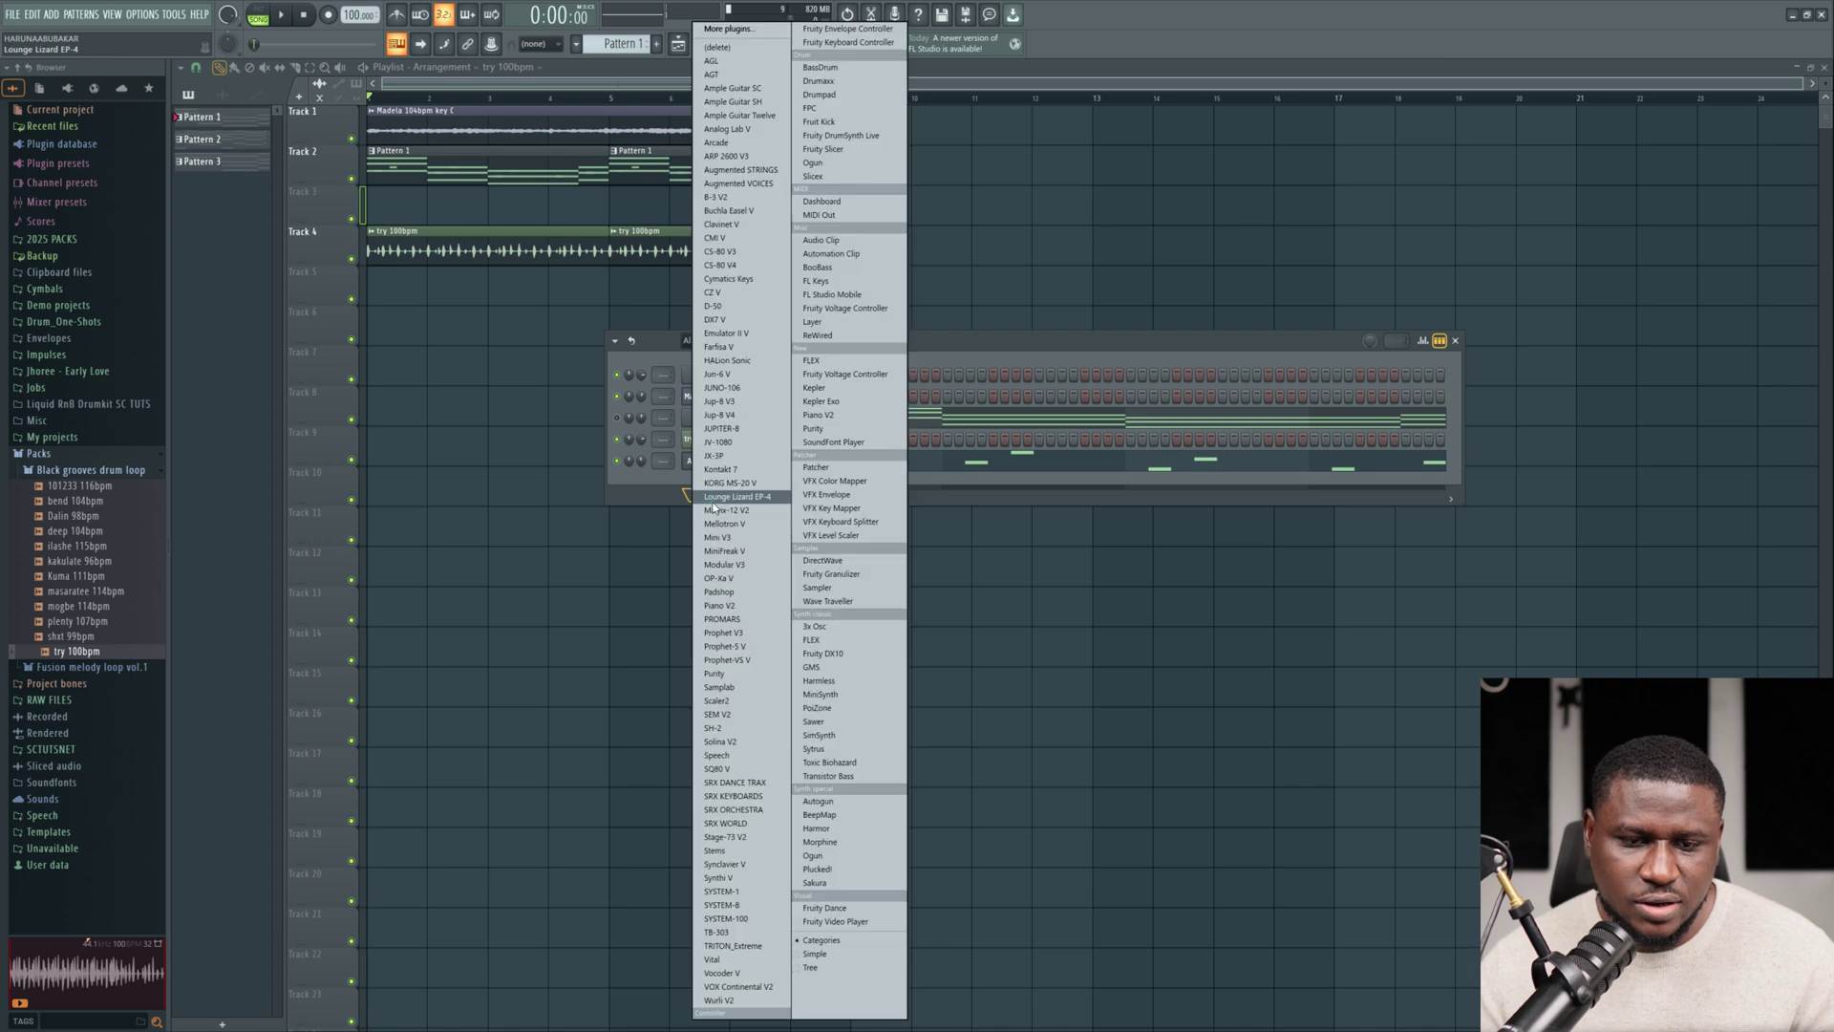
click(748, 101)
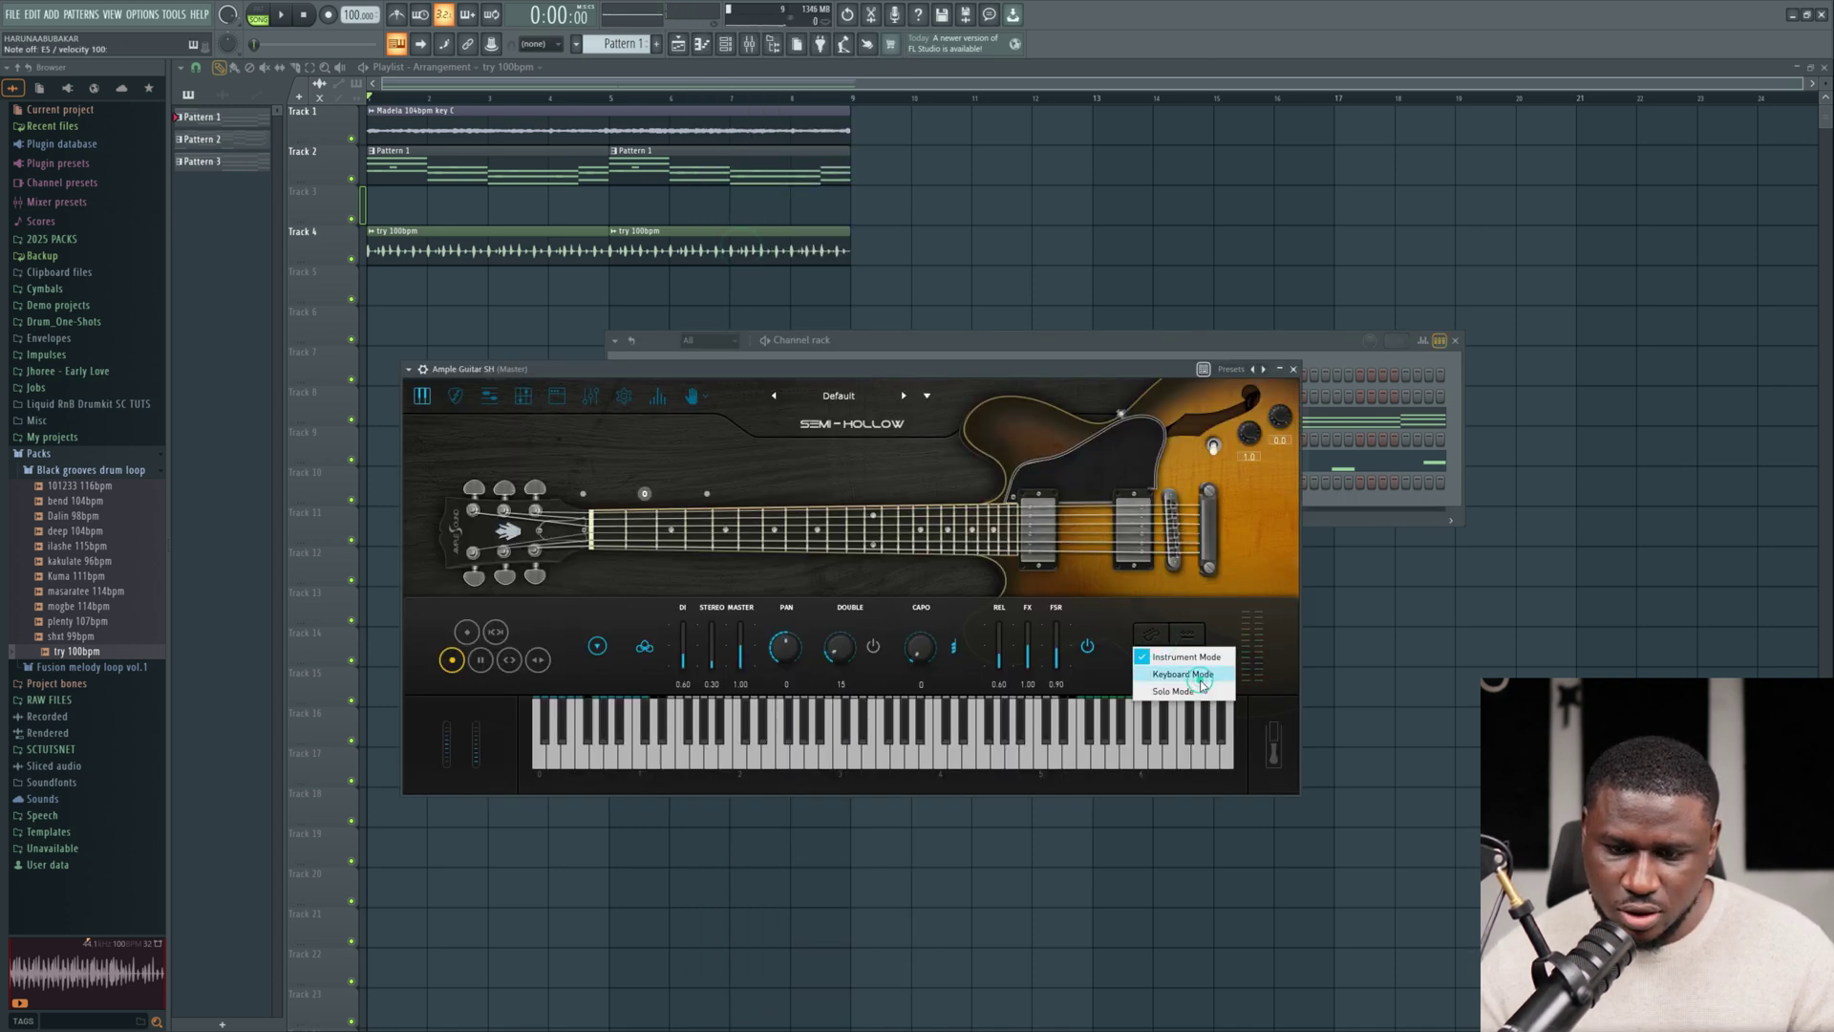
click(1173, 690)
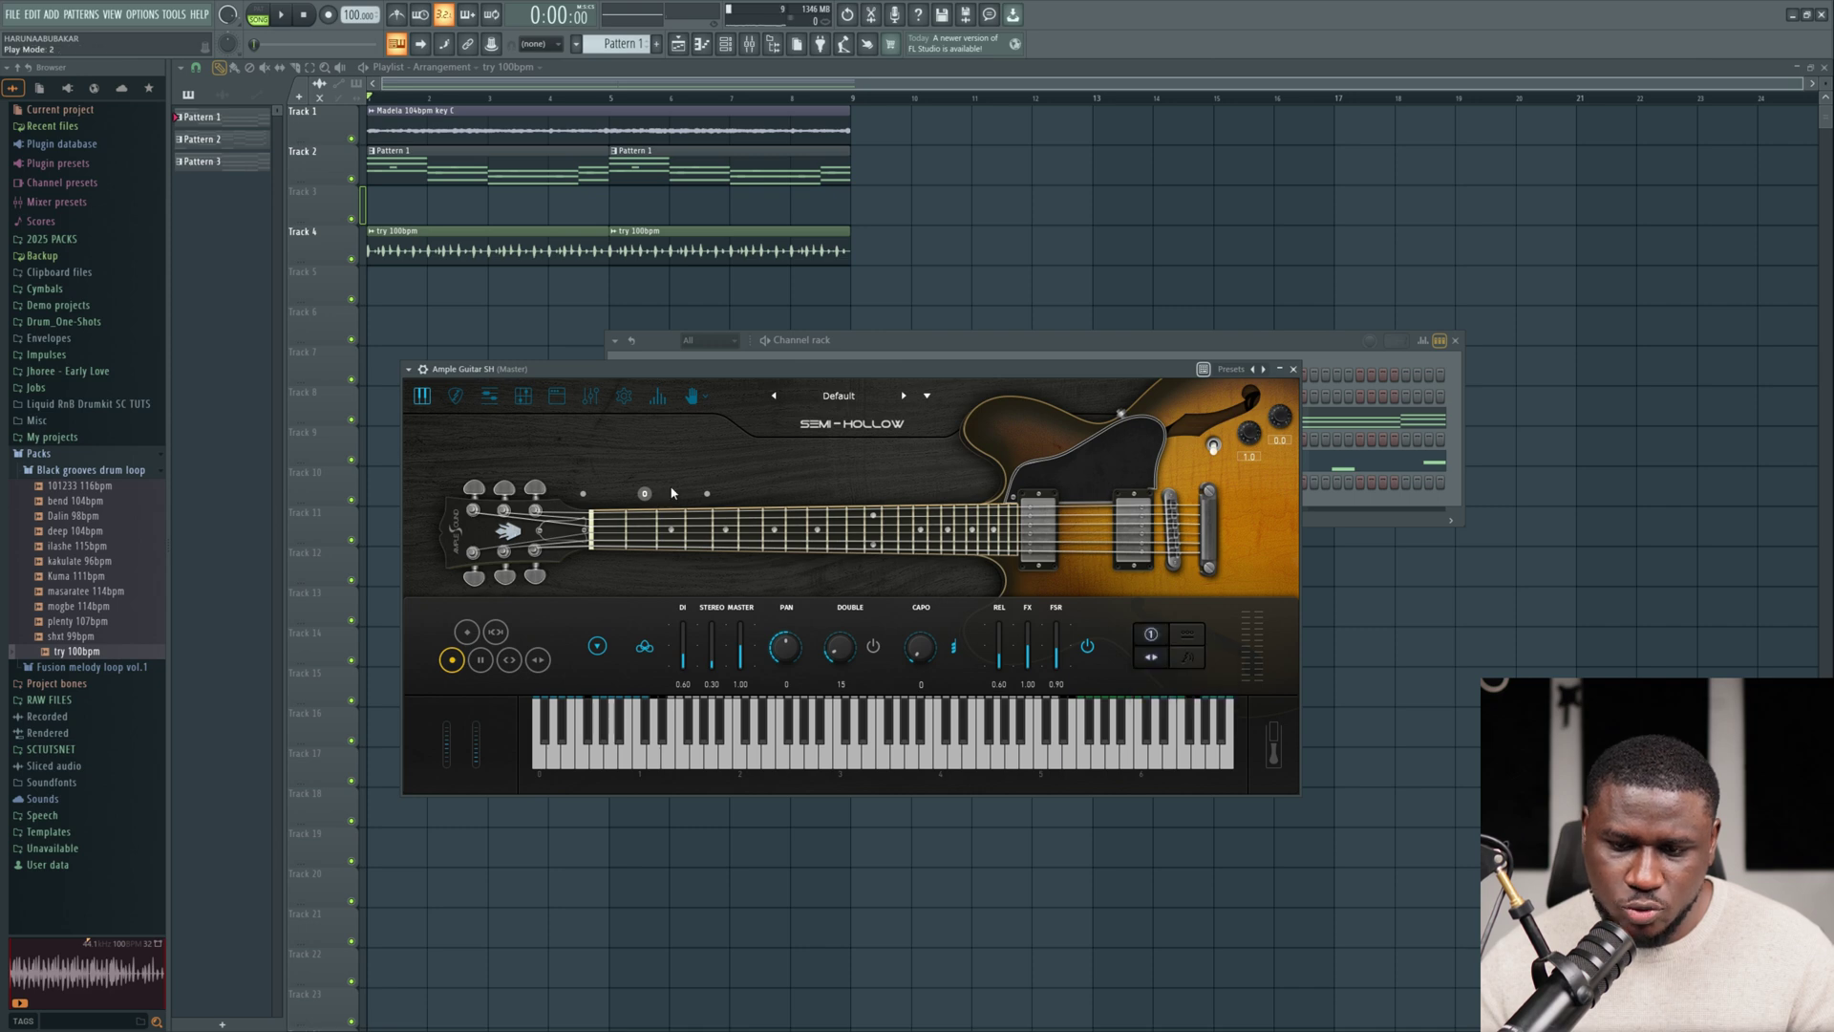
In Ample Guitar SH's piano roll, lengthen the first C5, add B4 and A4, shorten the last A4.
click(424, 370)
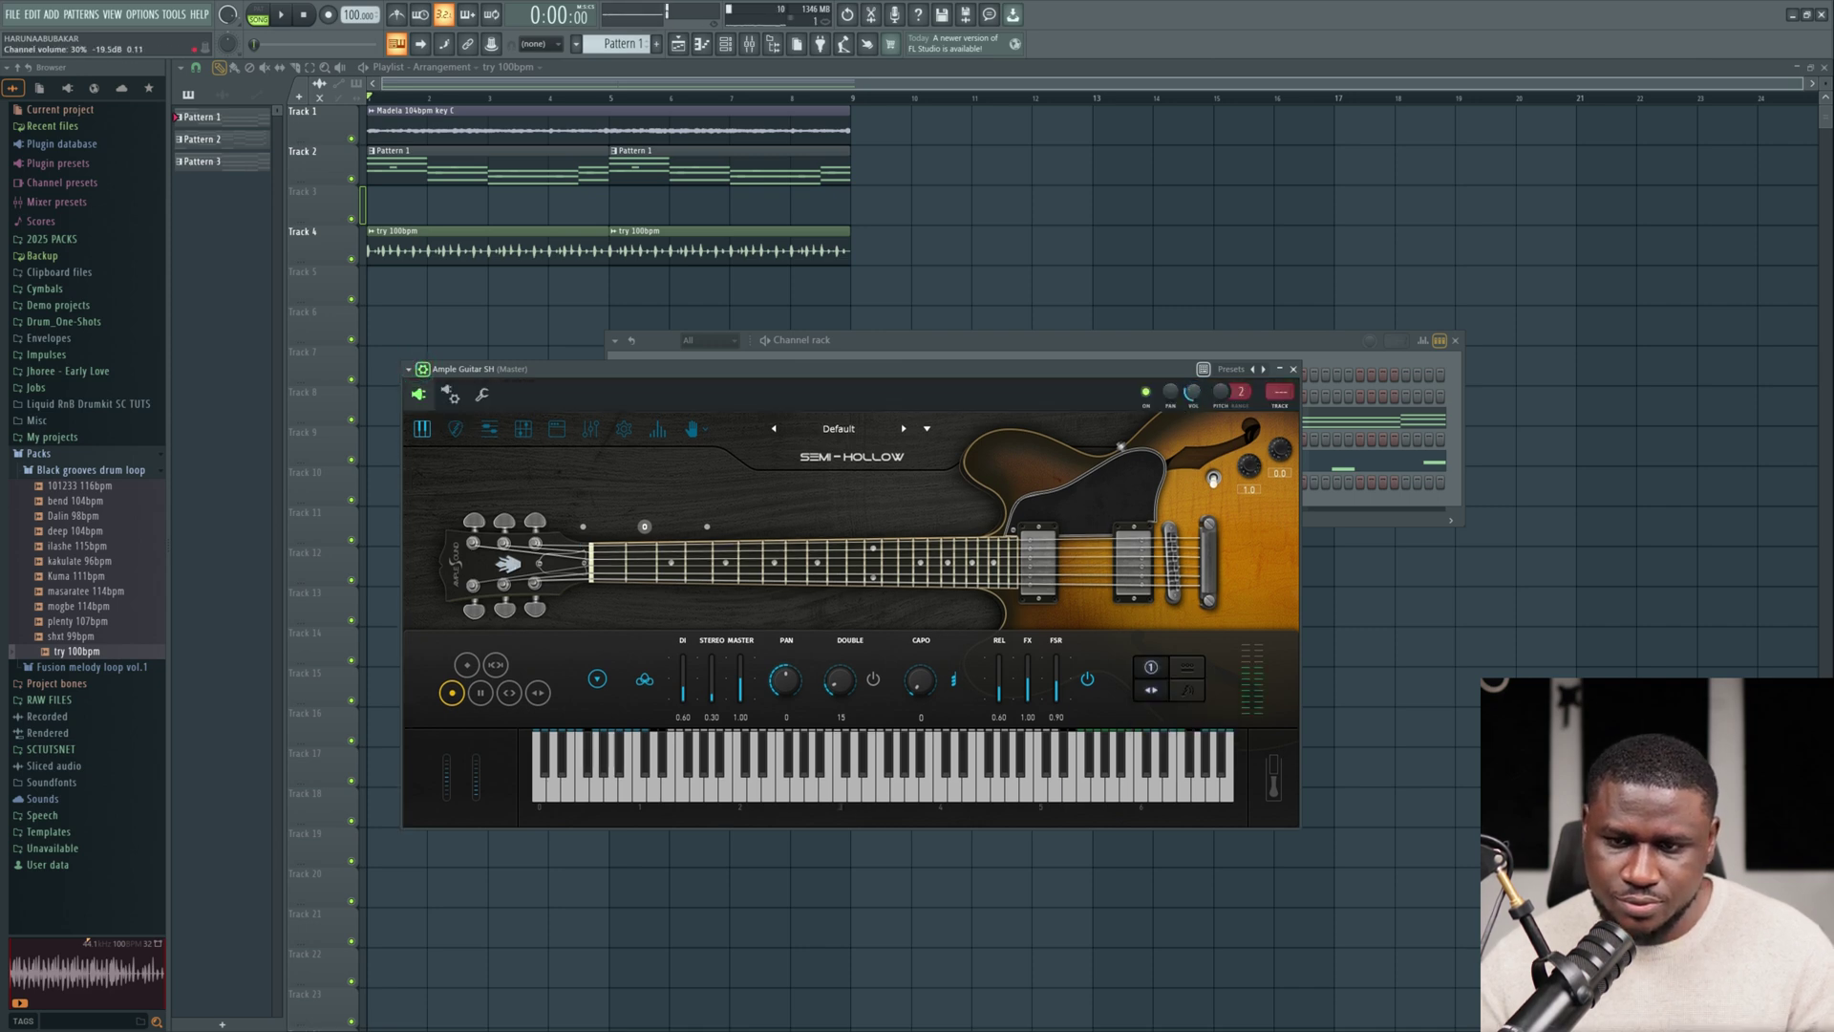
click(1018, 346)
right_click(739, 490)
click(769, 498)
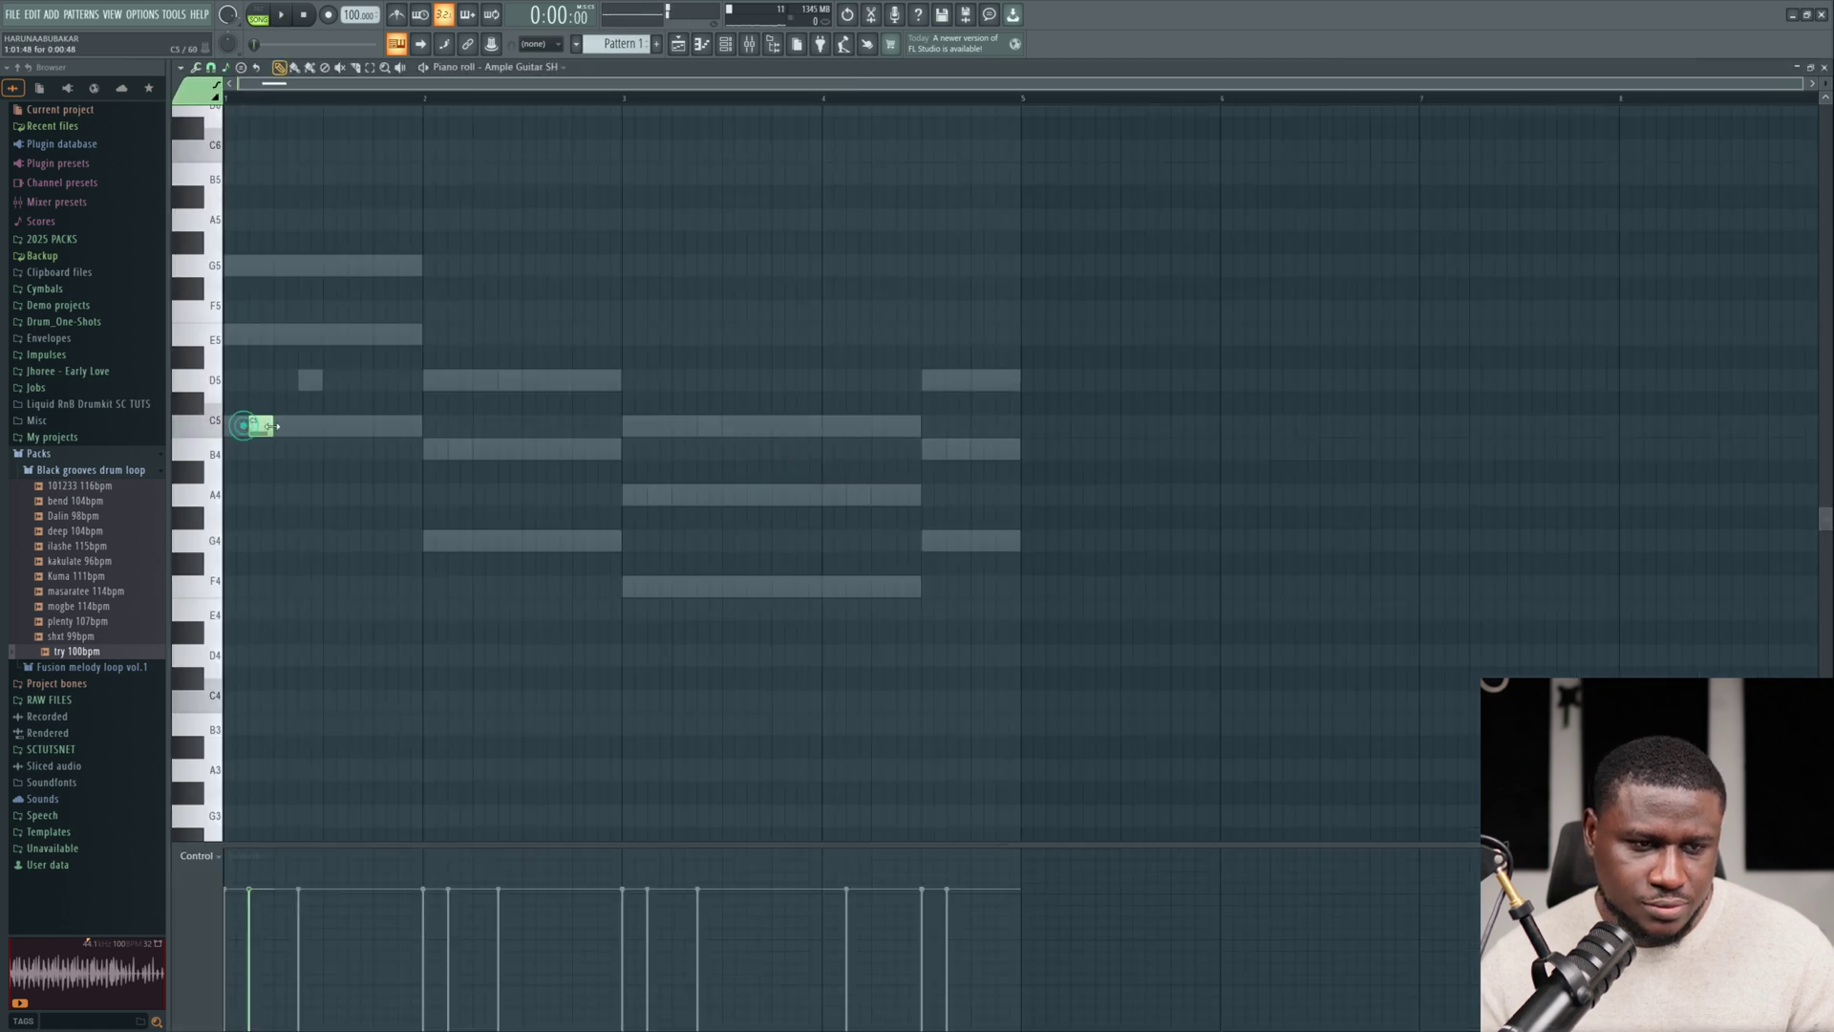
key(space)
drag(373, 428, 420, 436)
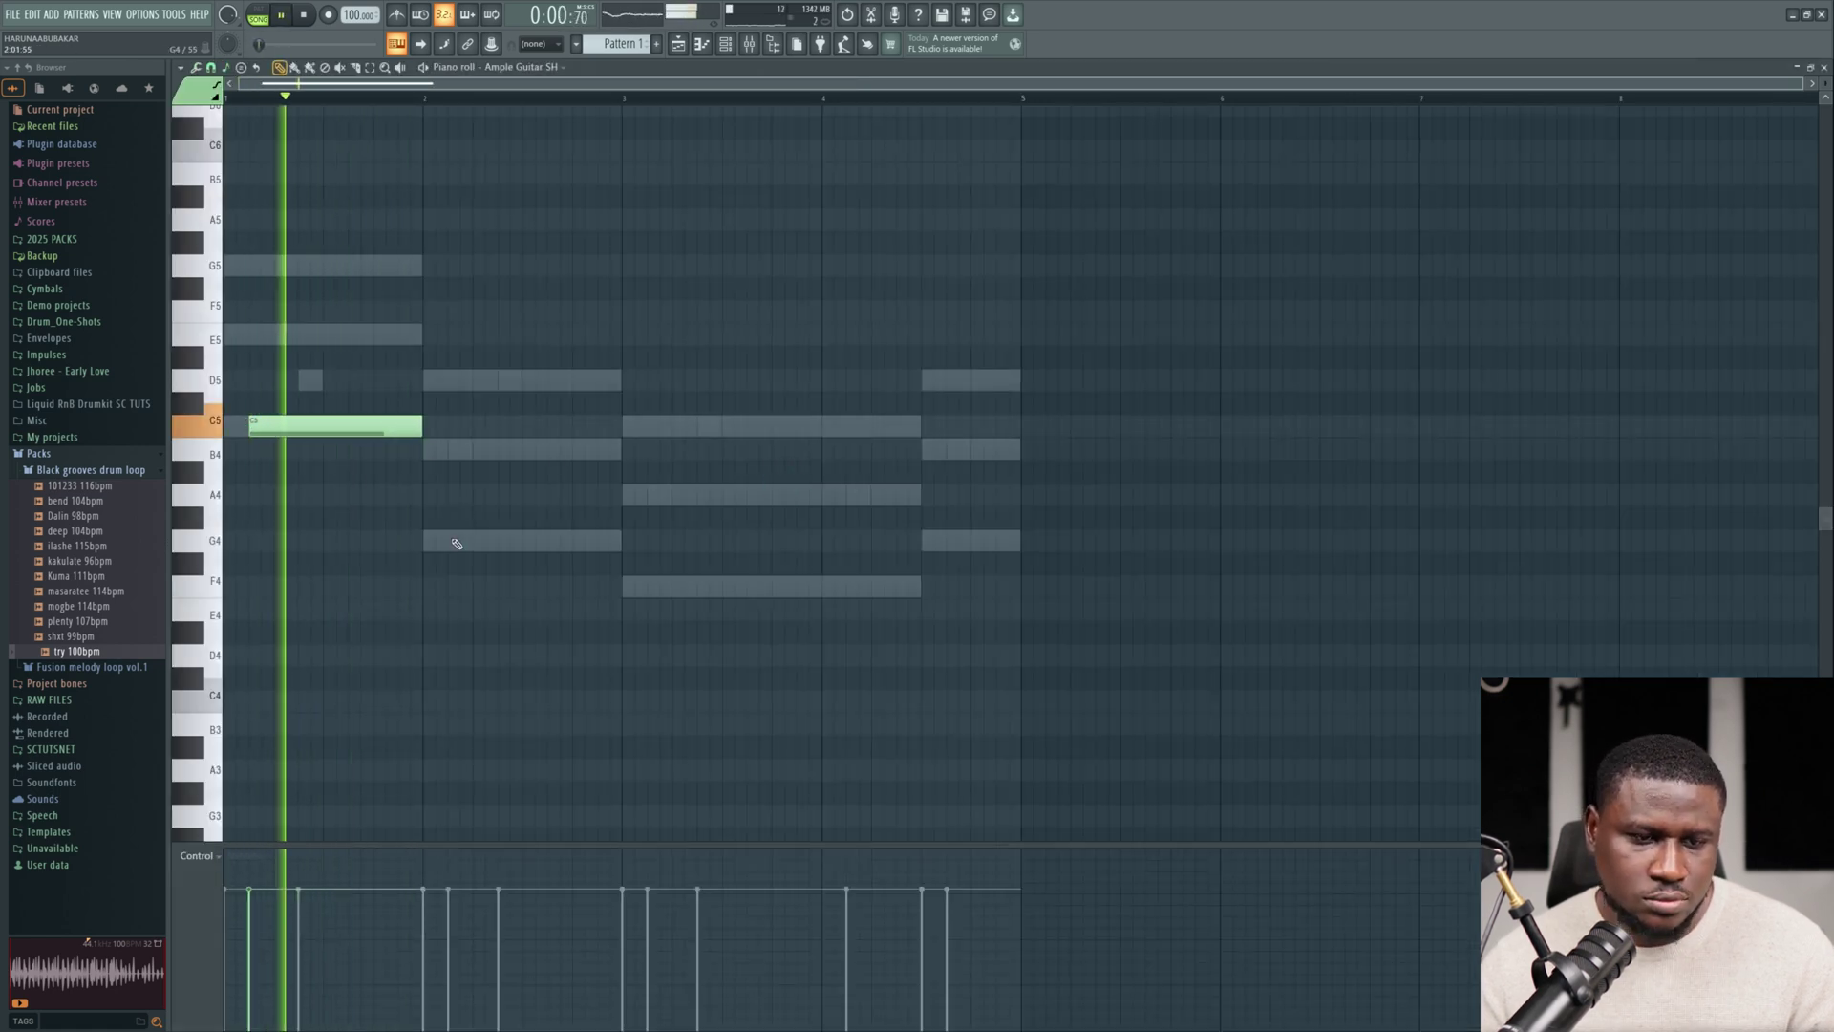
click(443, 451)
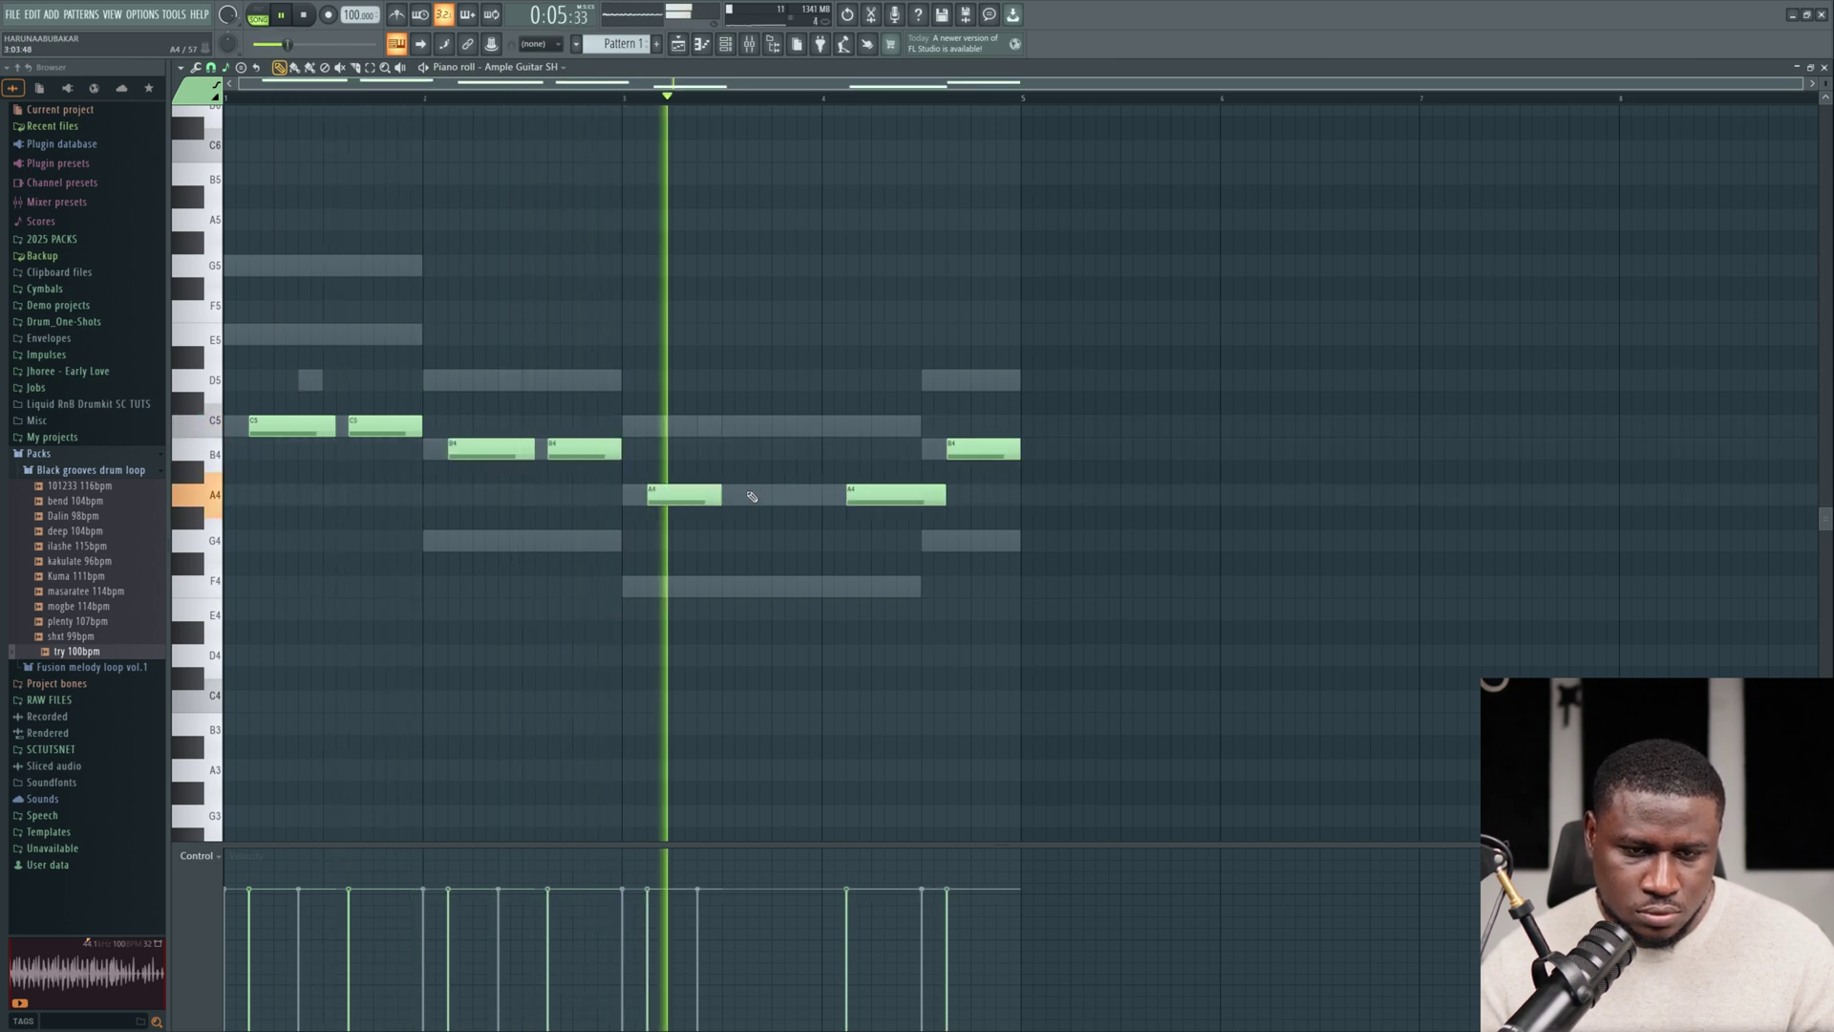
click(752, 496)
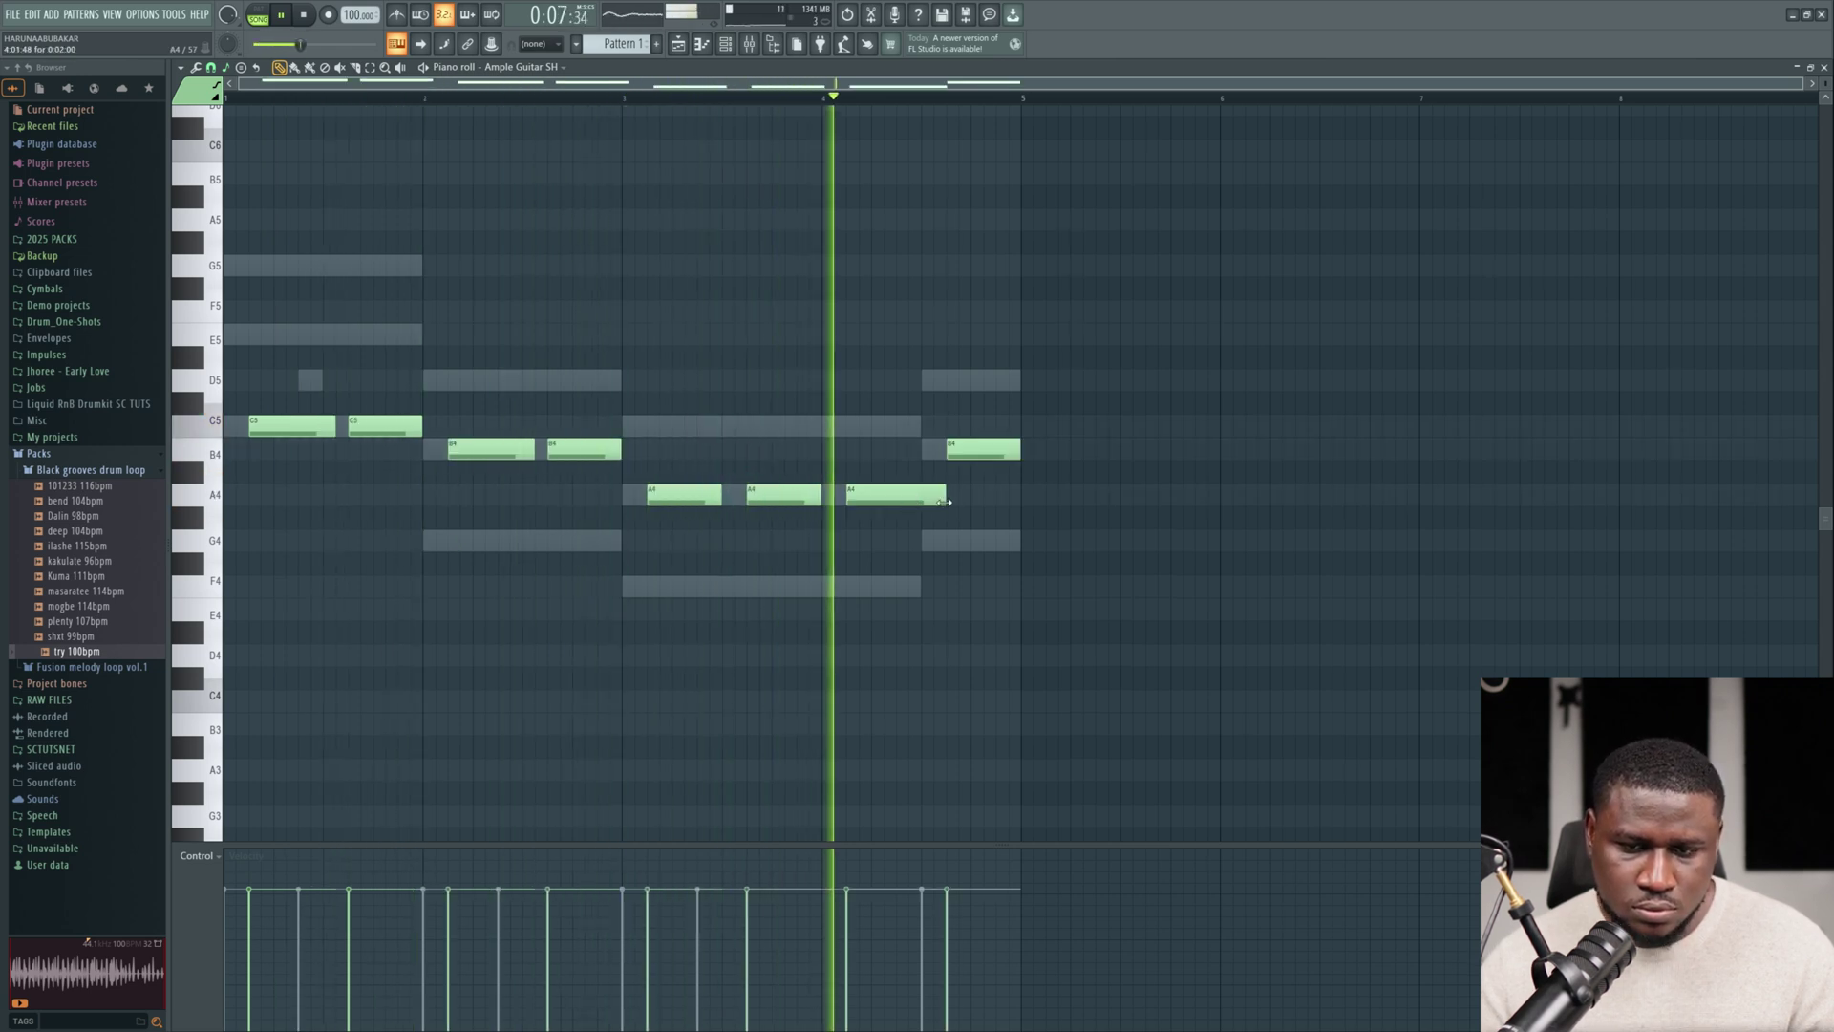
drag(944, 499, 904, 502)
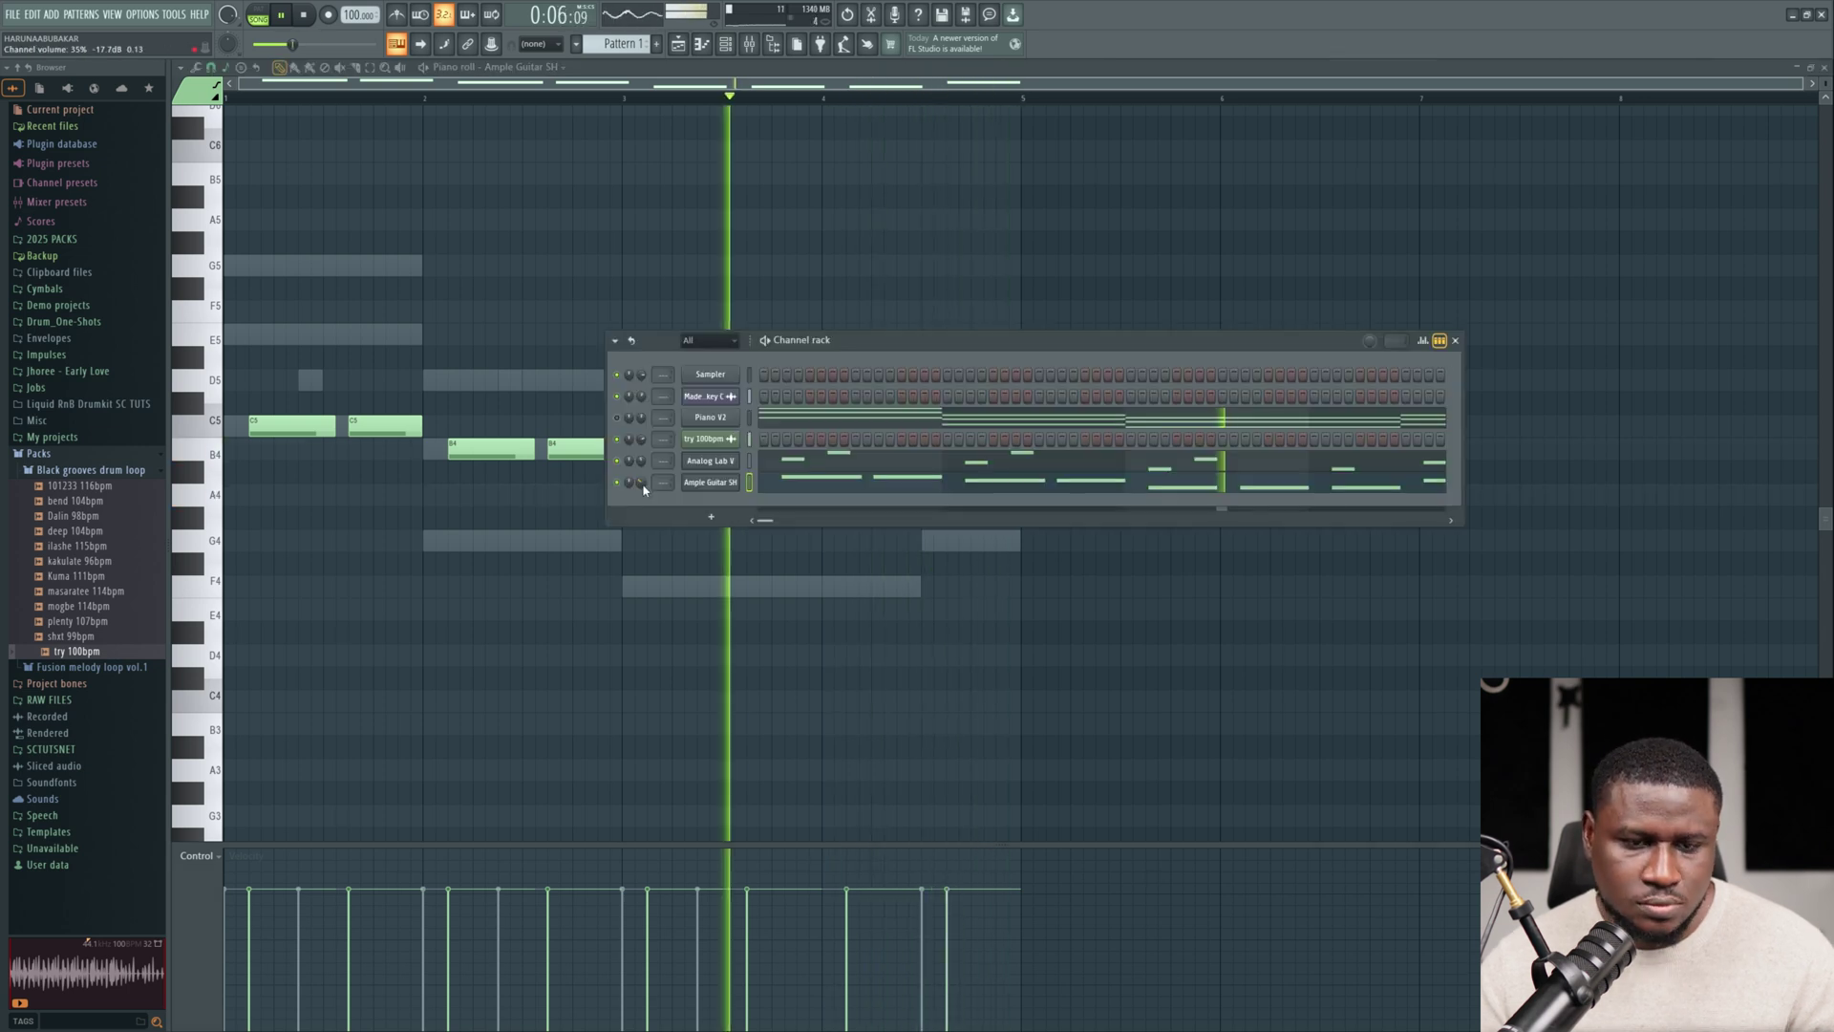
Add Fruity Chorus to the guitar's mixer insert and play the beat to hear it.
key(space)
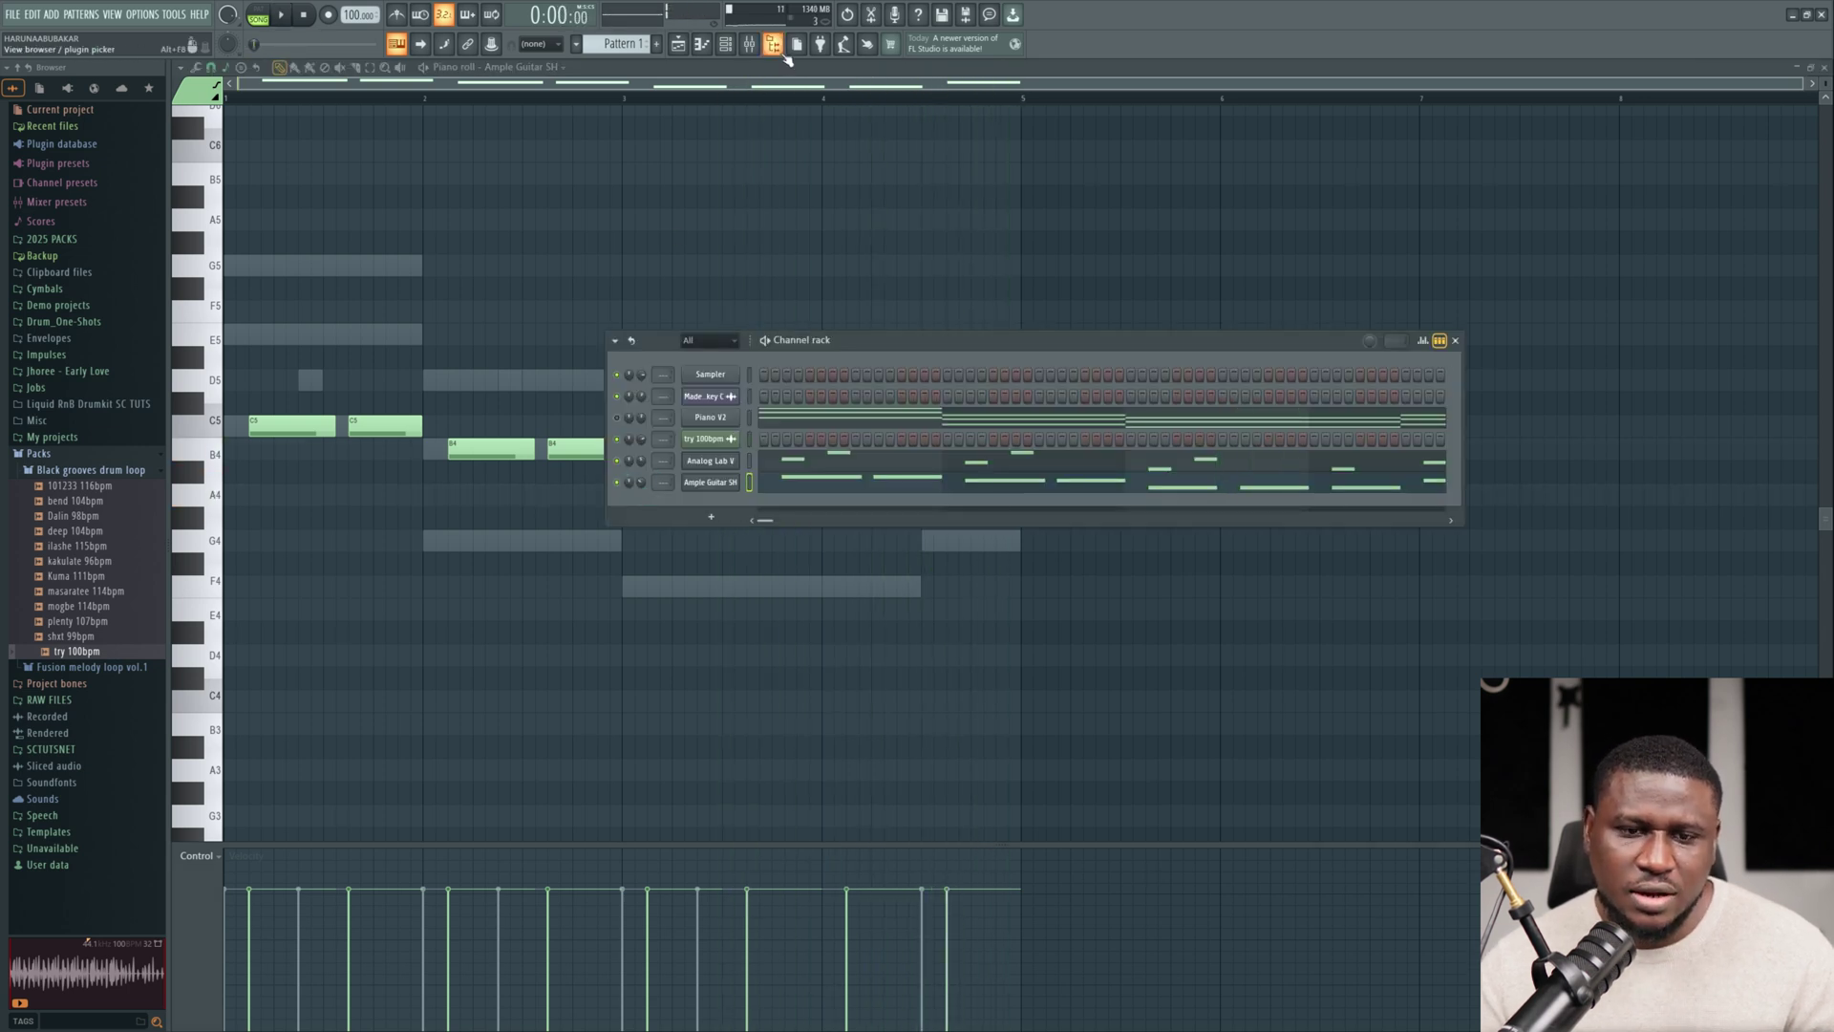
click(753, 48)
click(605, 382)
click(1197, 211)
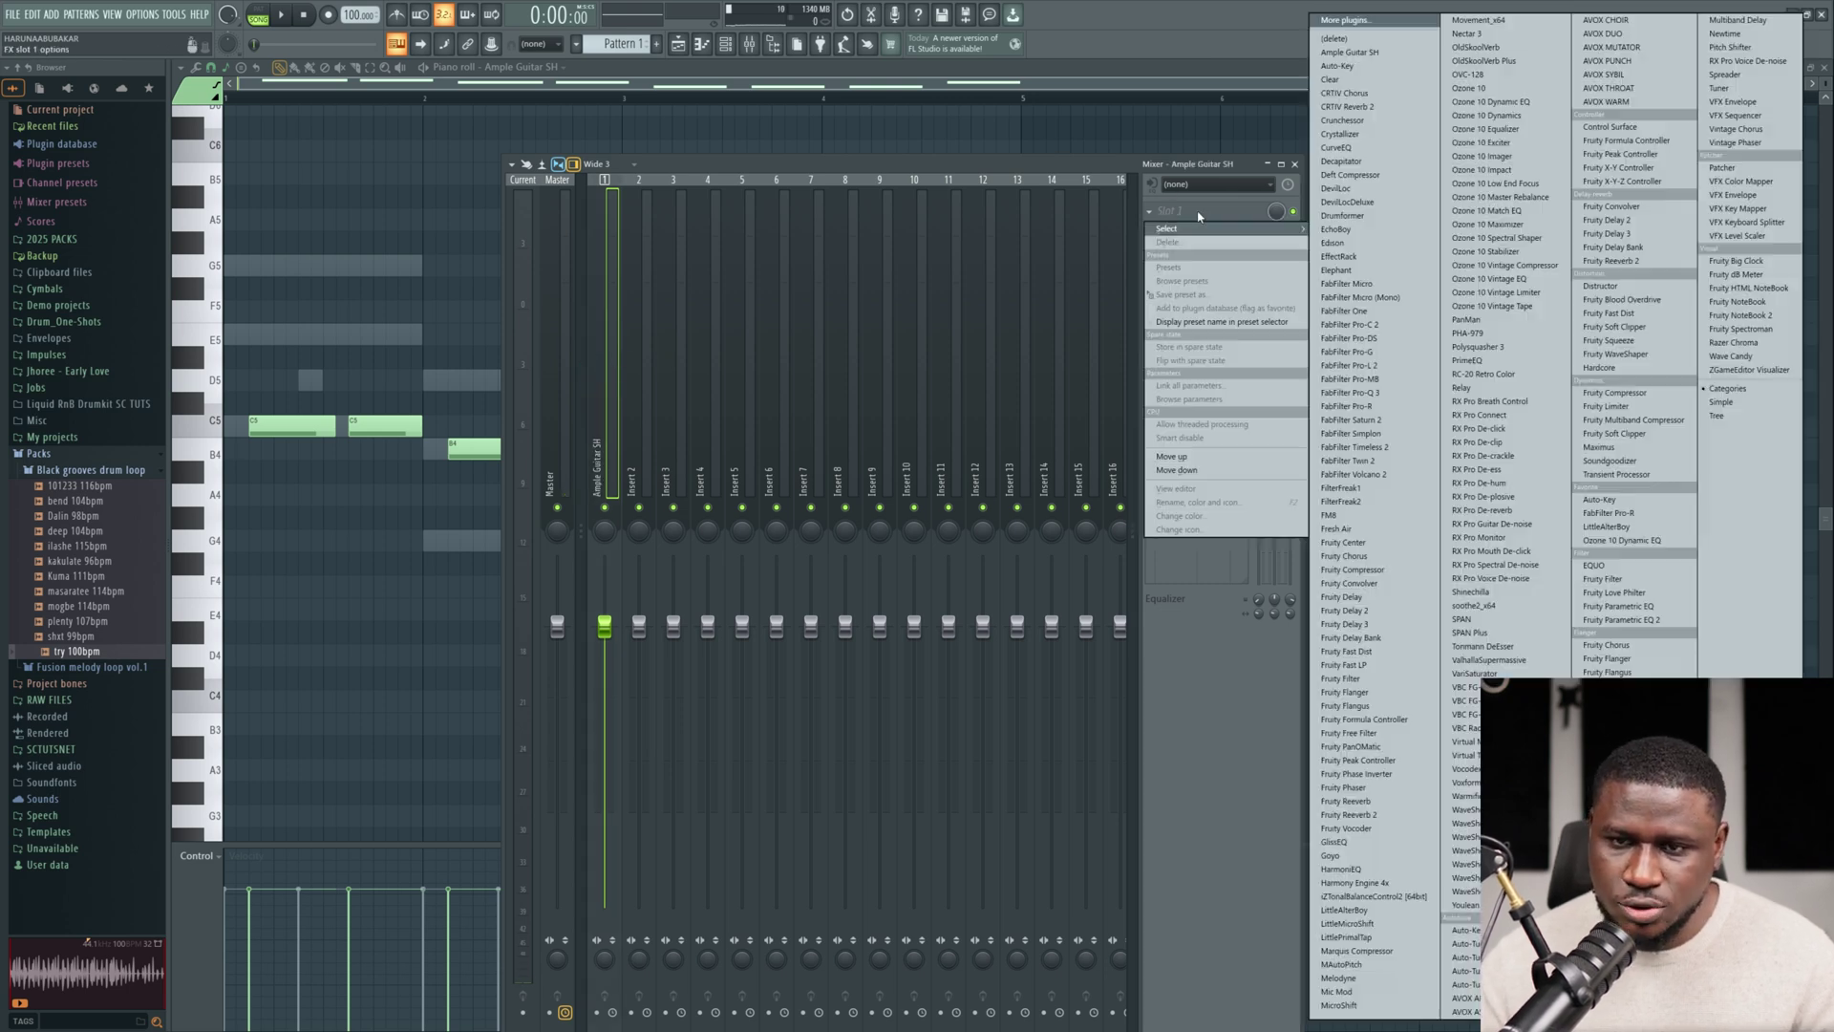
click(1607, 645)
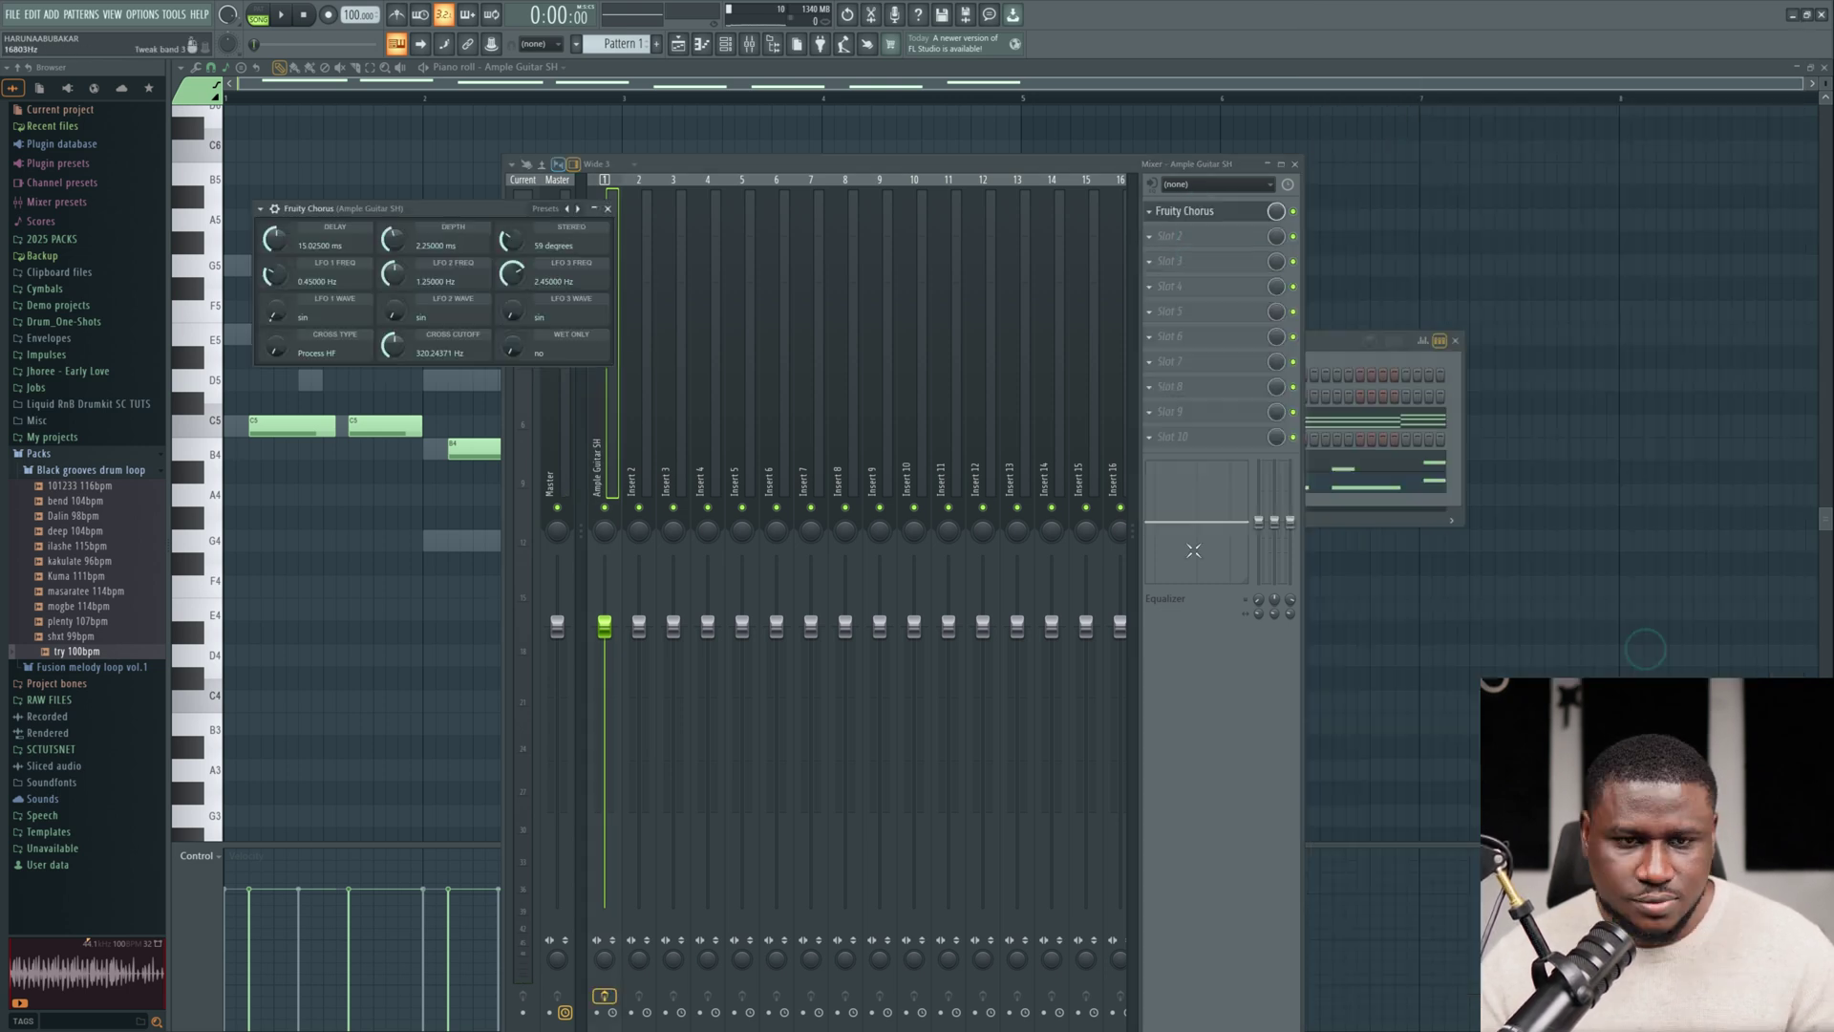
key(space)
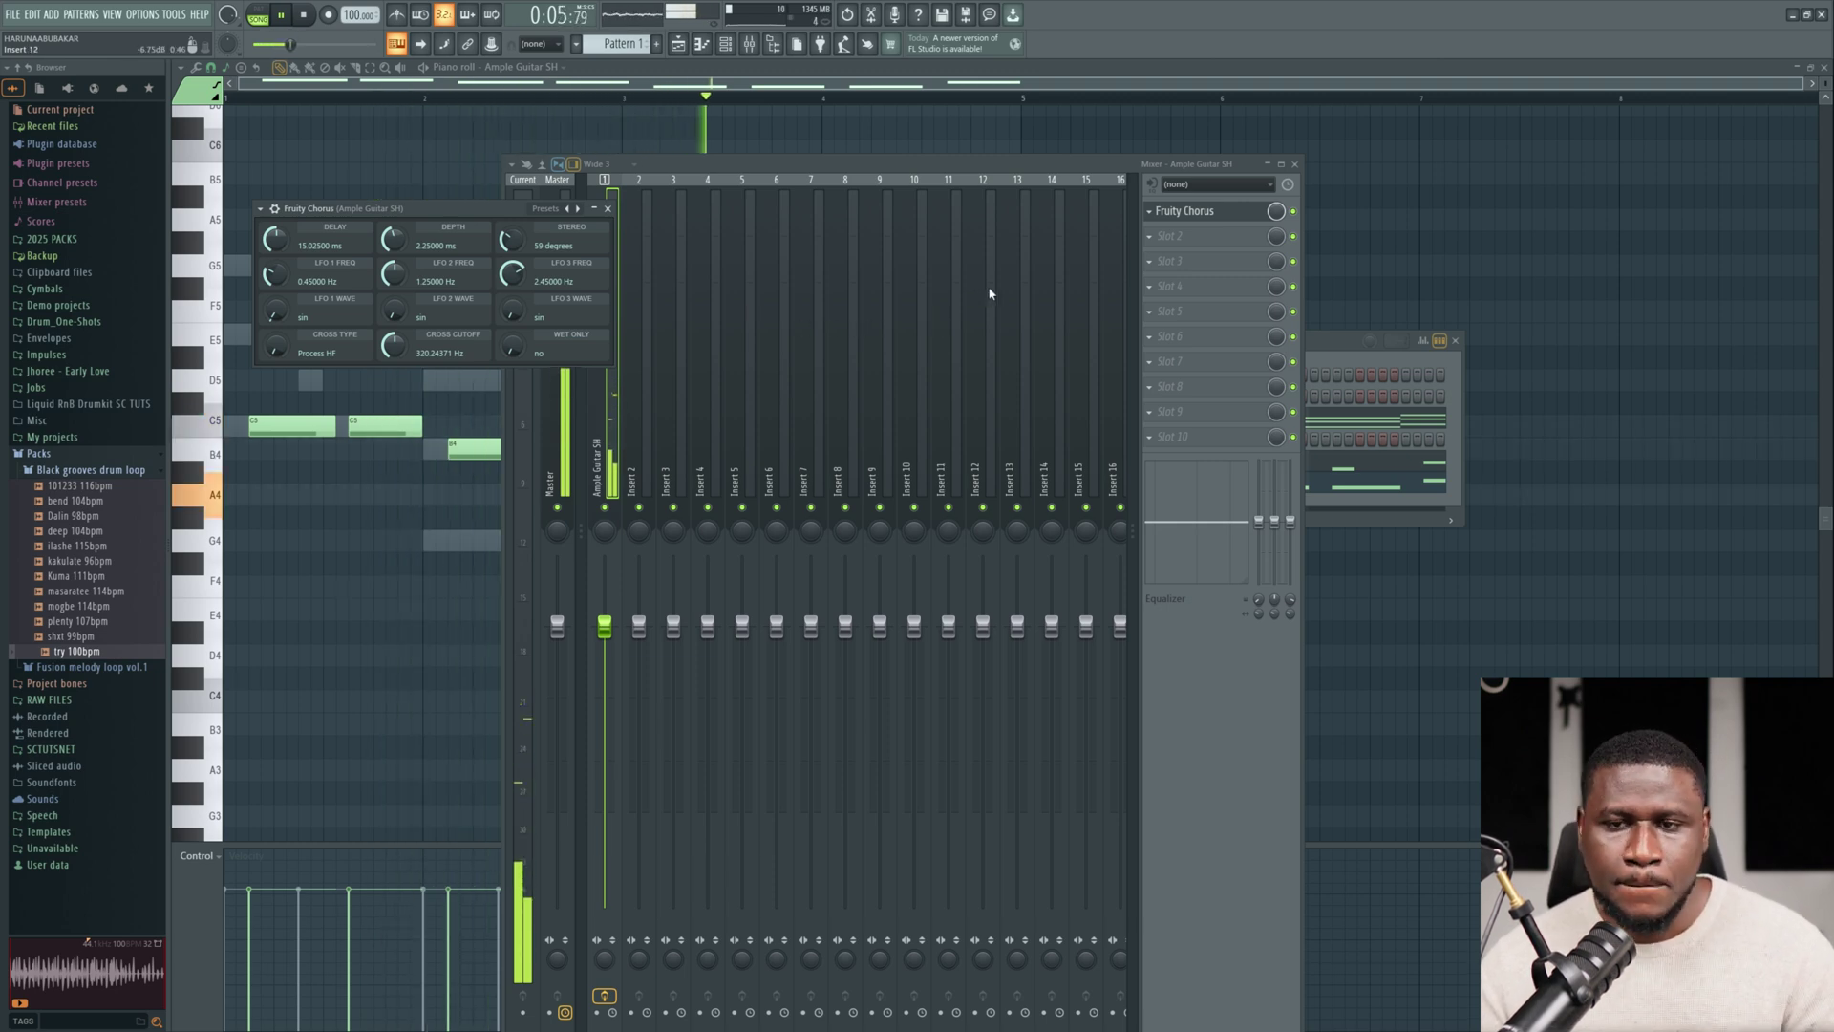
click(1236, 239)
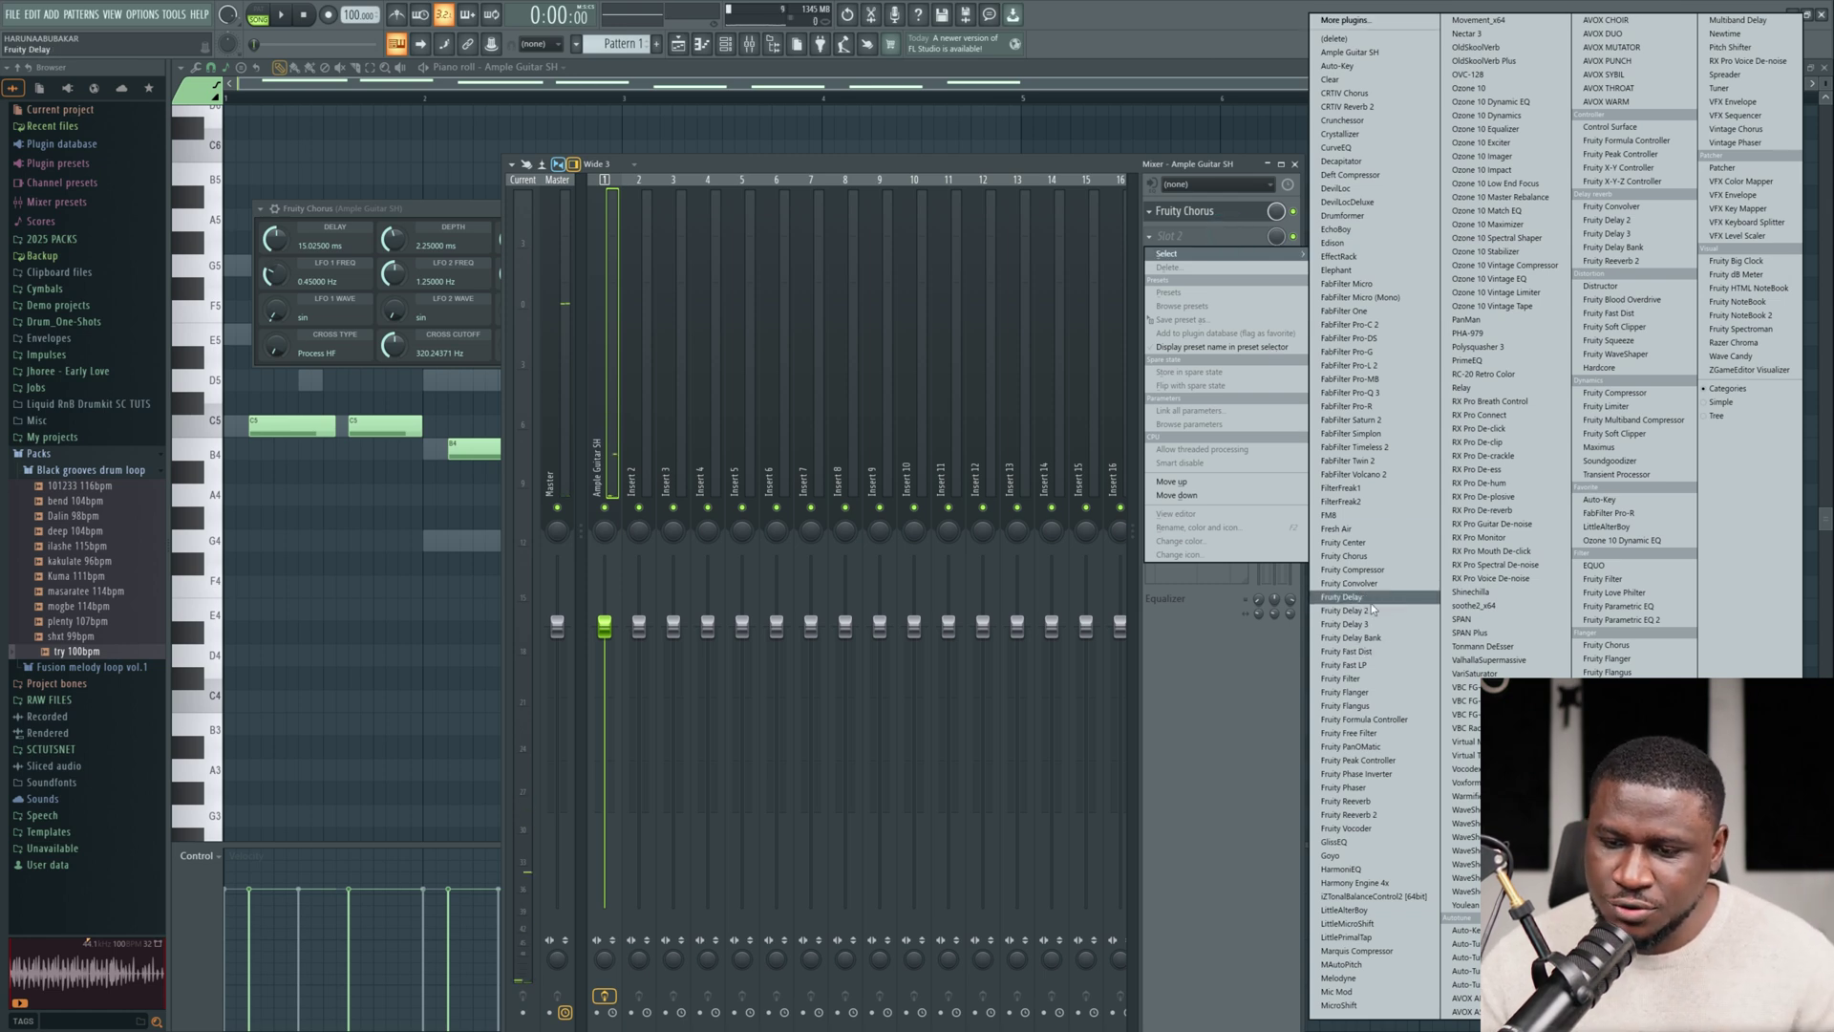
Load FabFilter Pro-R in Slot 2 with 2.26 s space and a reduced wet mix.
click(1376, 405)
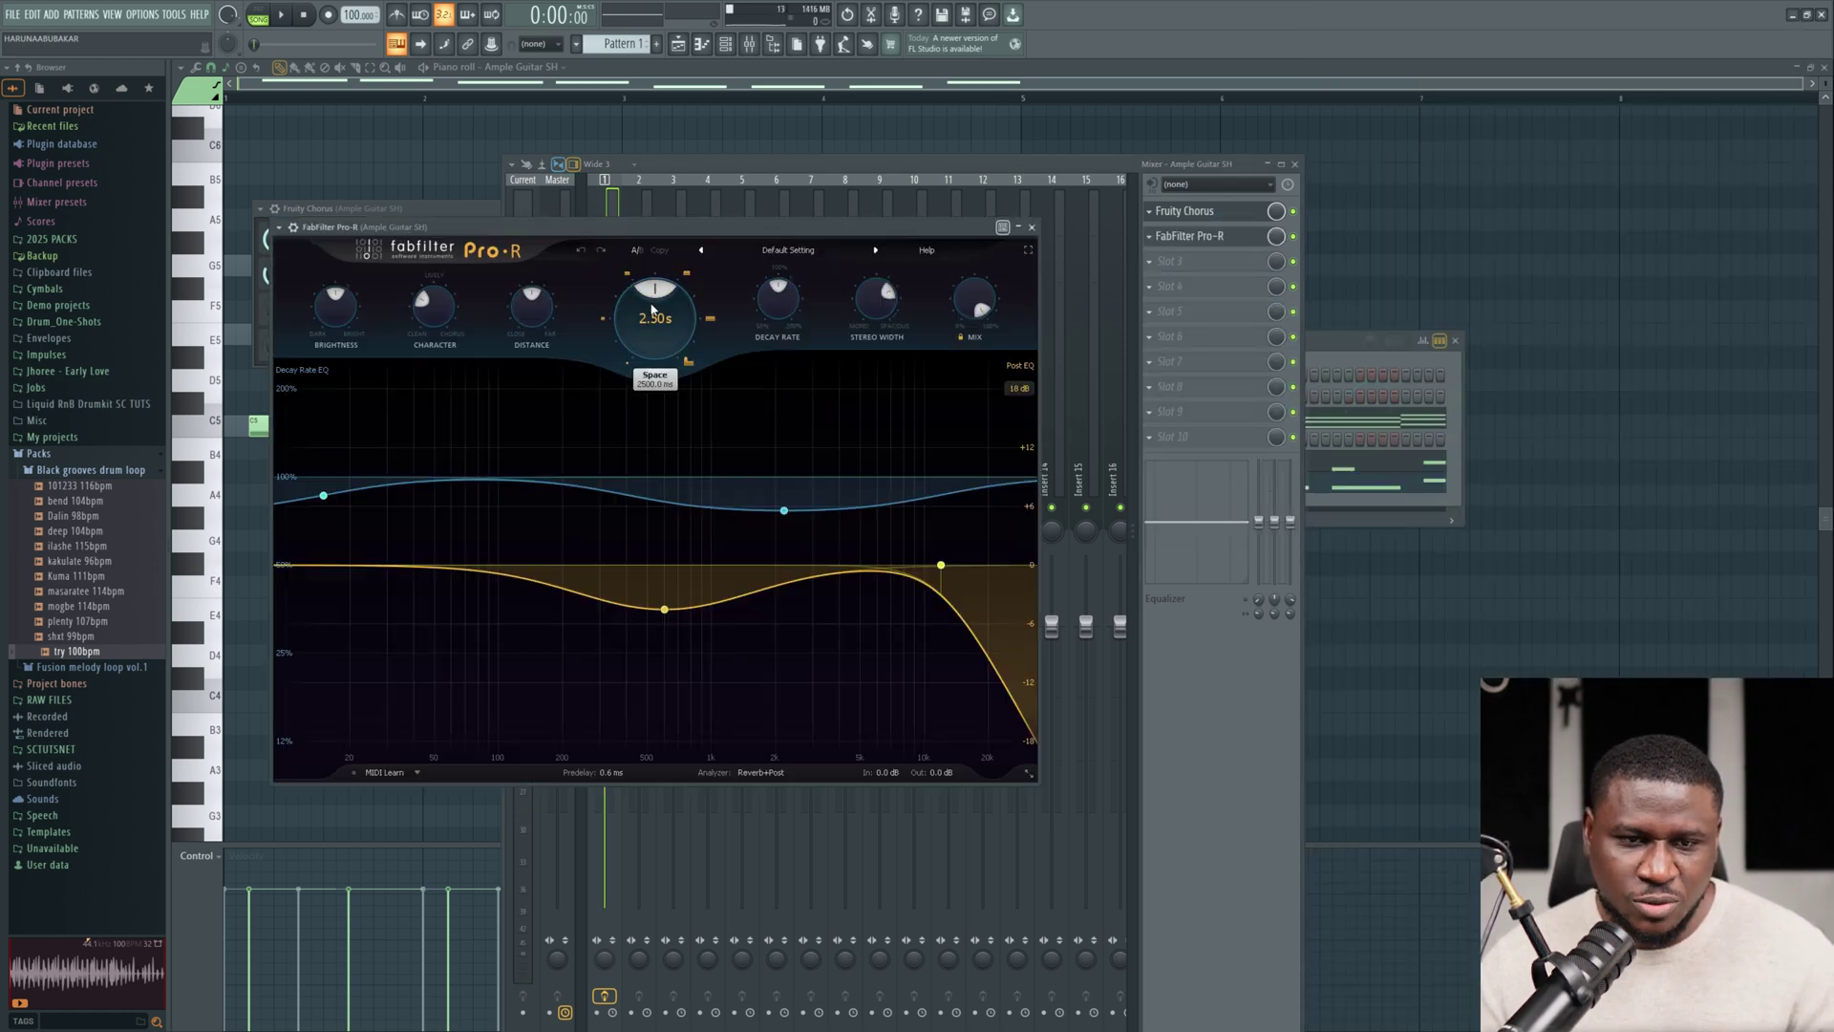
key(space)
drag(656, 313, 657, 325)
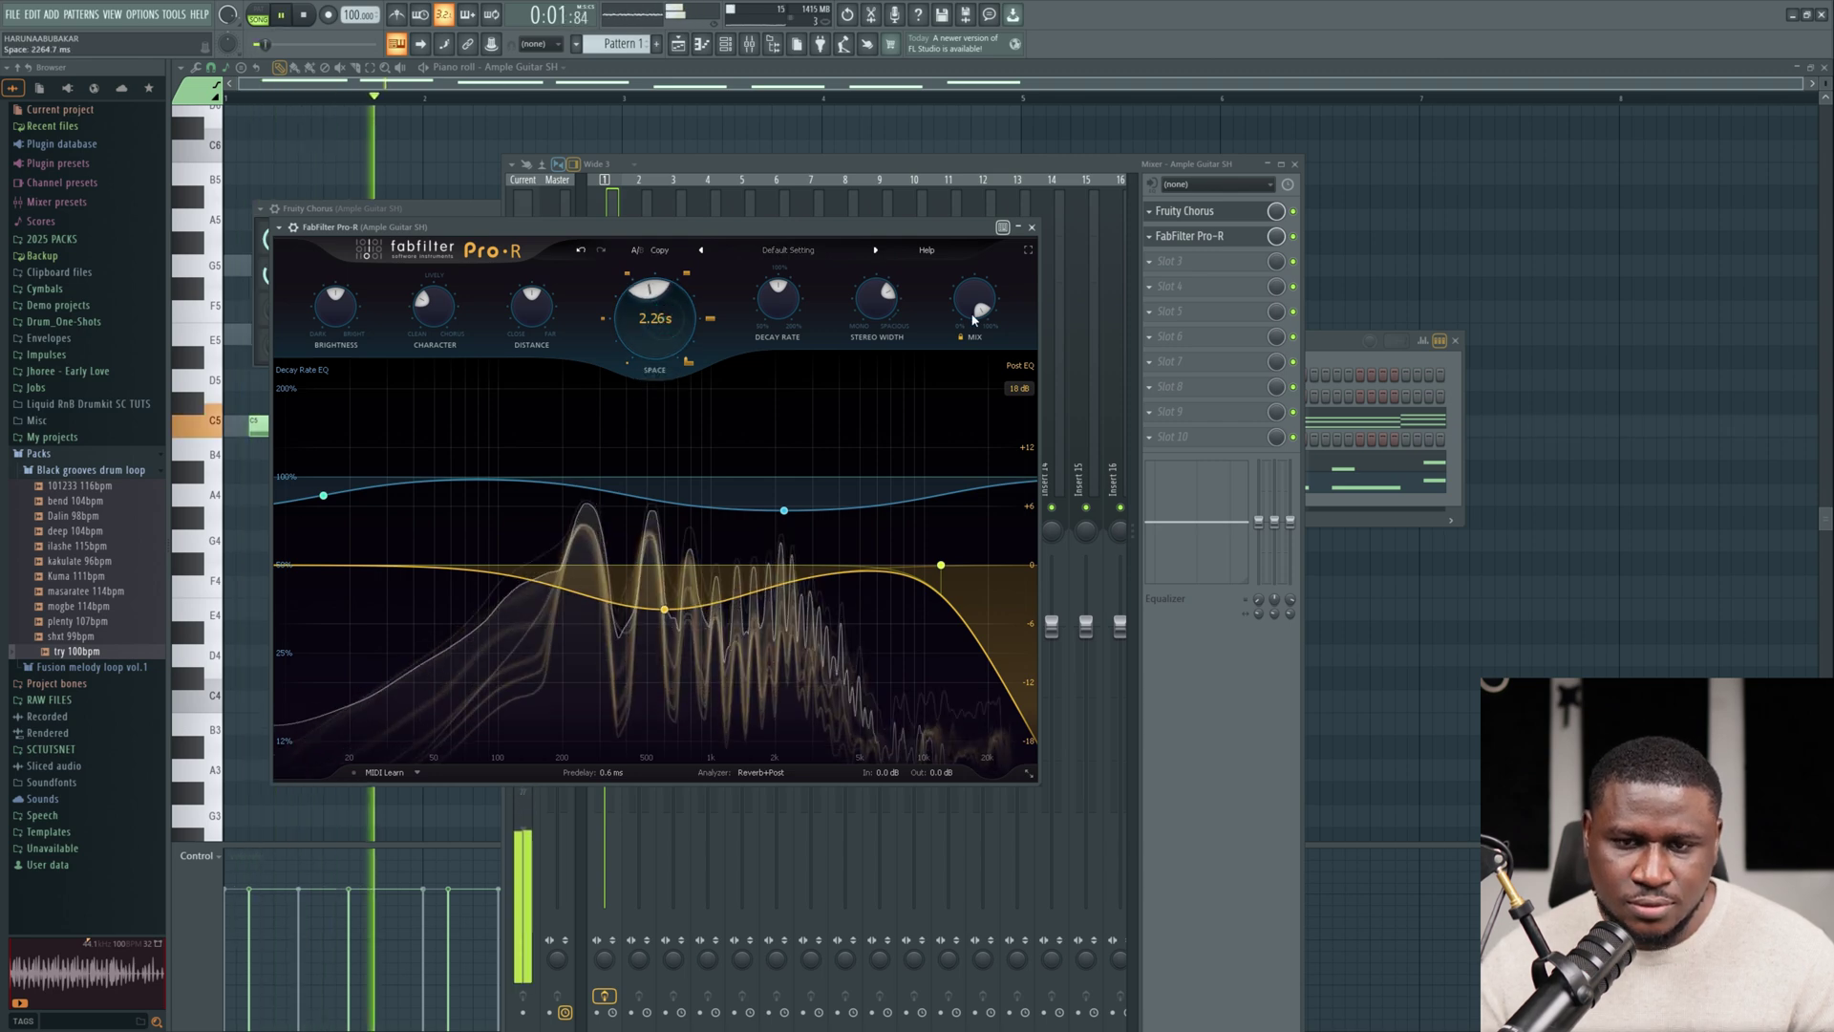
drag(979, 312, 1007, 409)
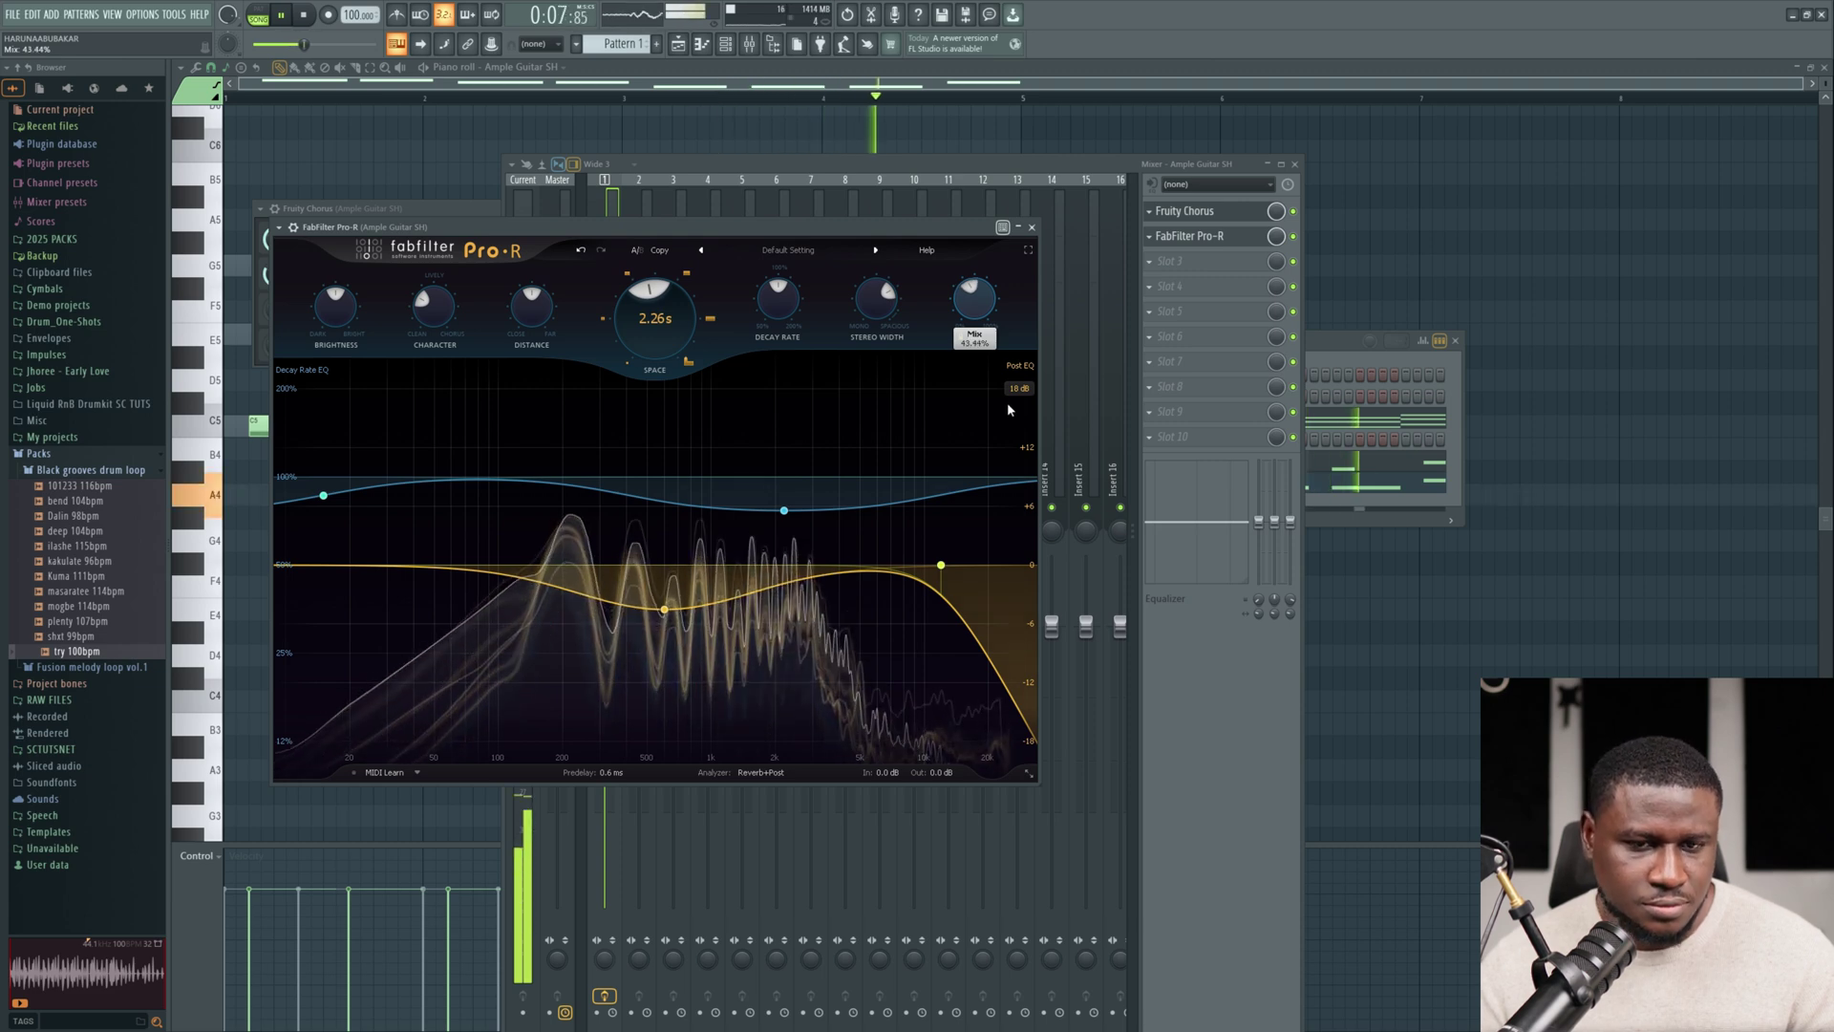
Lower the guitar insert's fader to 95% and return to the Playlist.
click(731, 161)
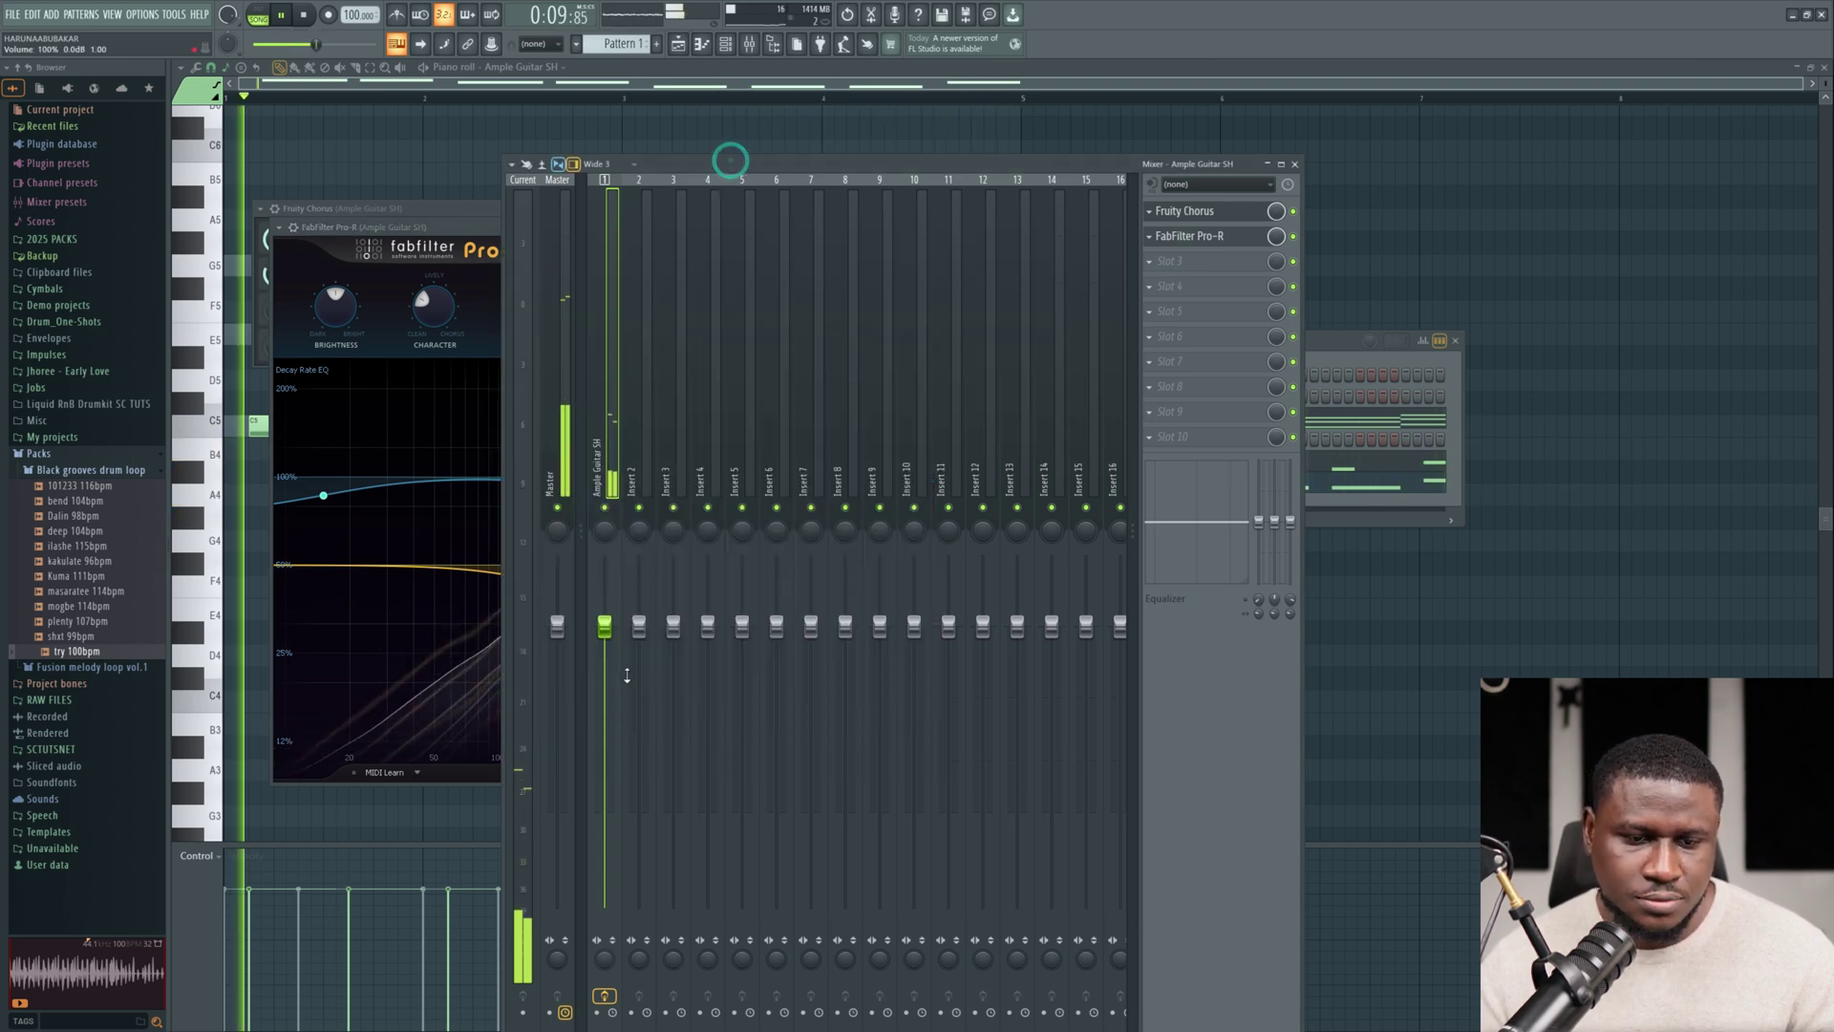
drag(623, 658, 624, 672)
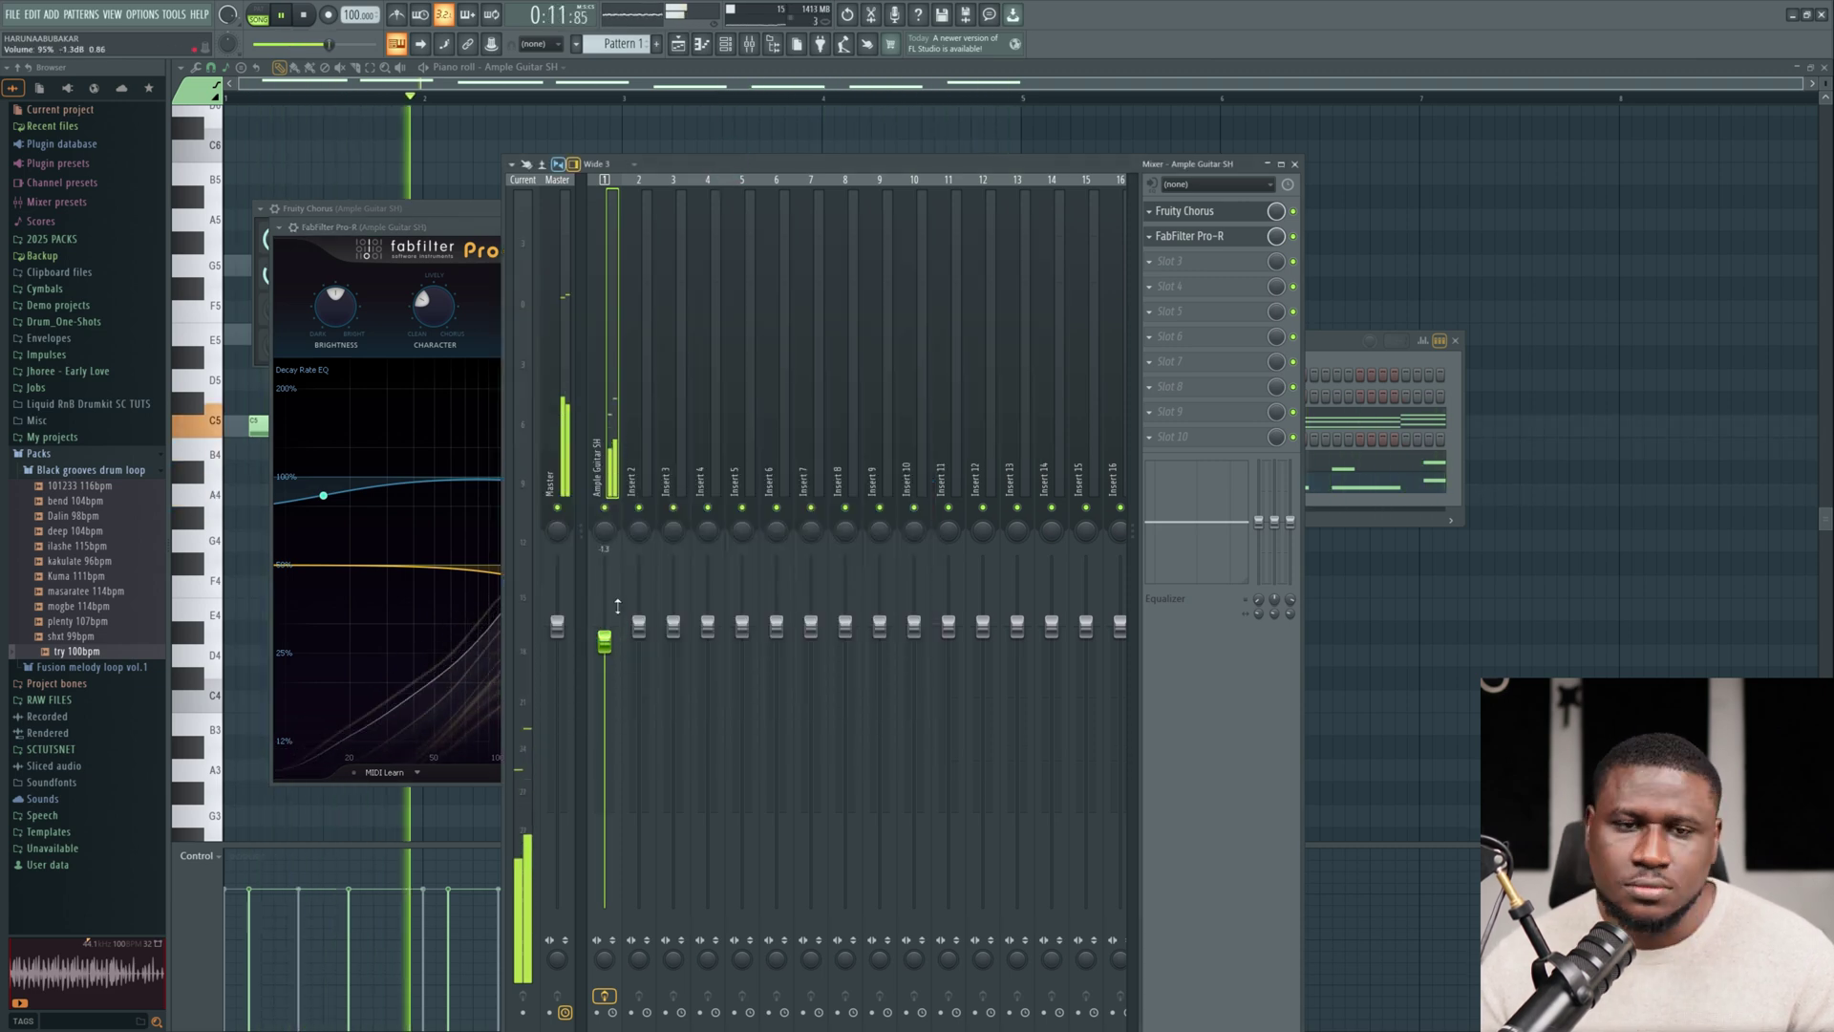
click(682, 46)
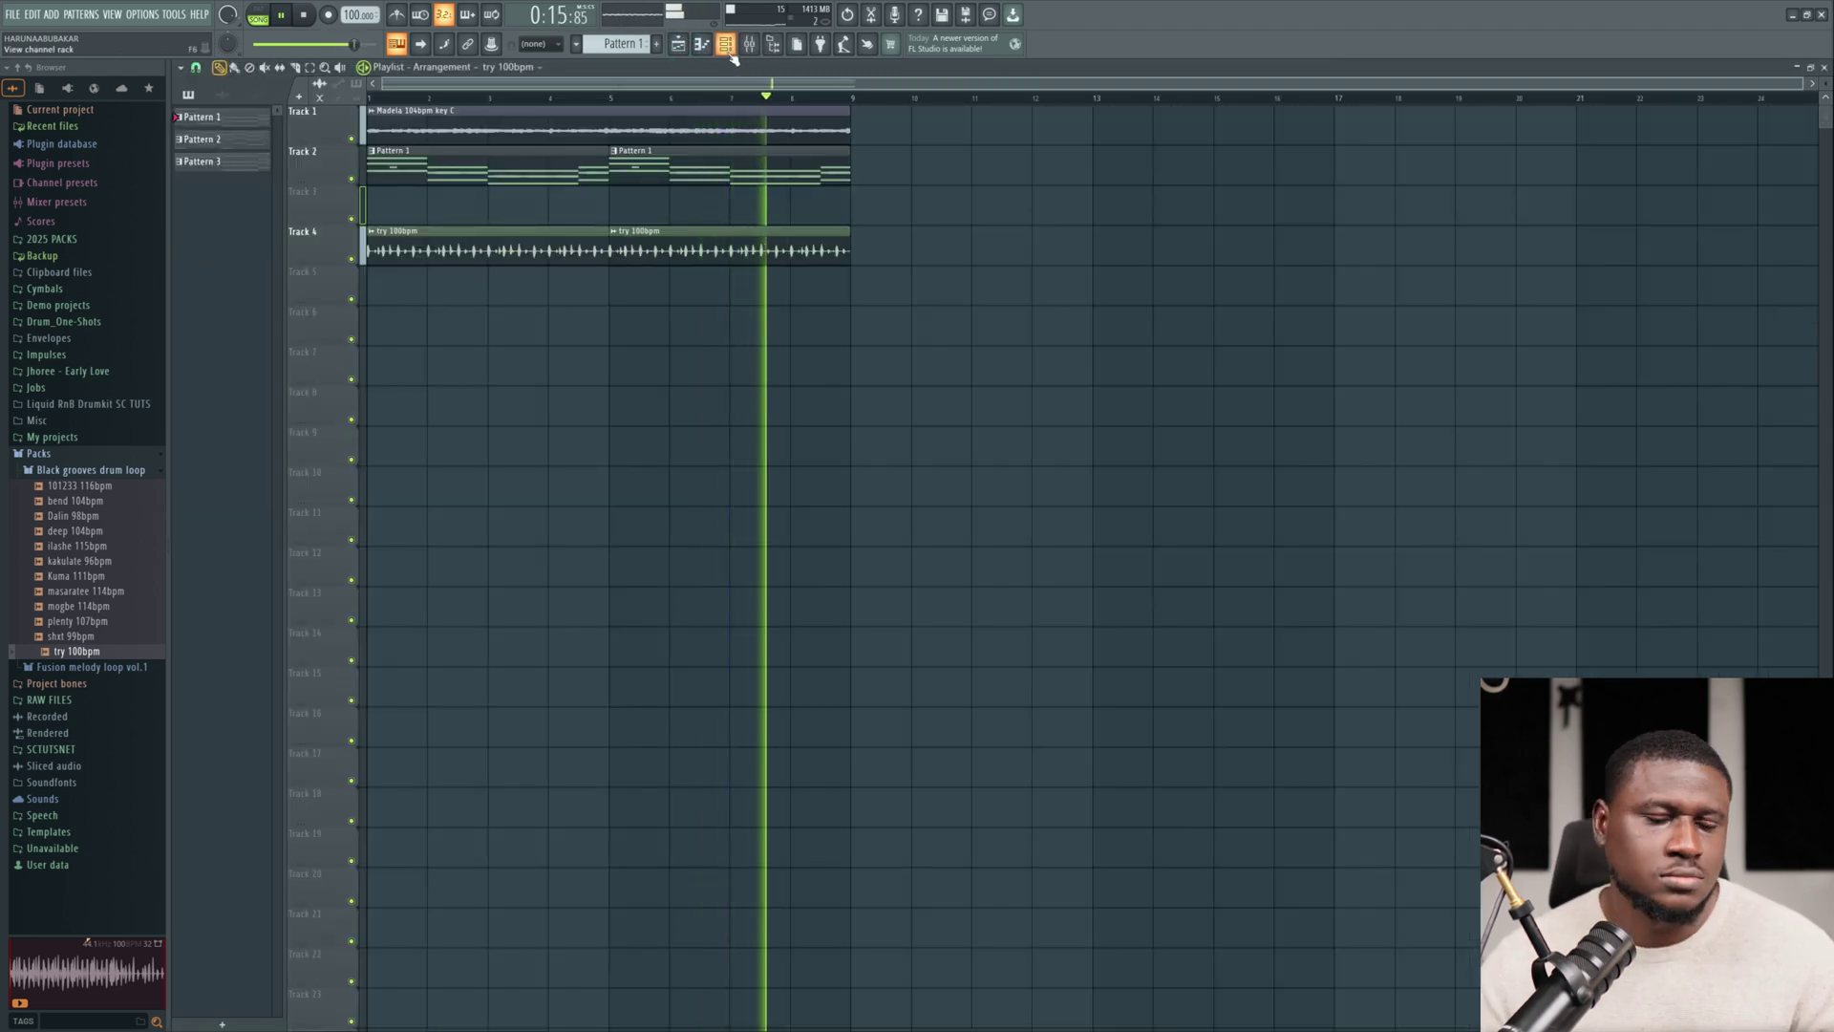
Stop playback and add a TRITON Extreme instrument as a new channel in the channel rack.
click(729, 53)
key(space)
click(704, 515)
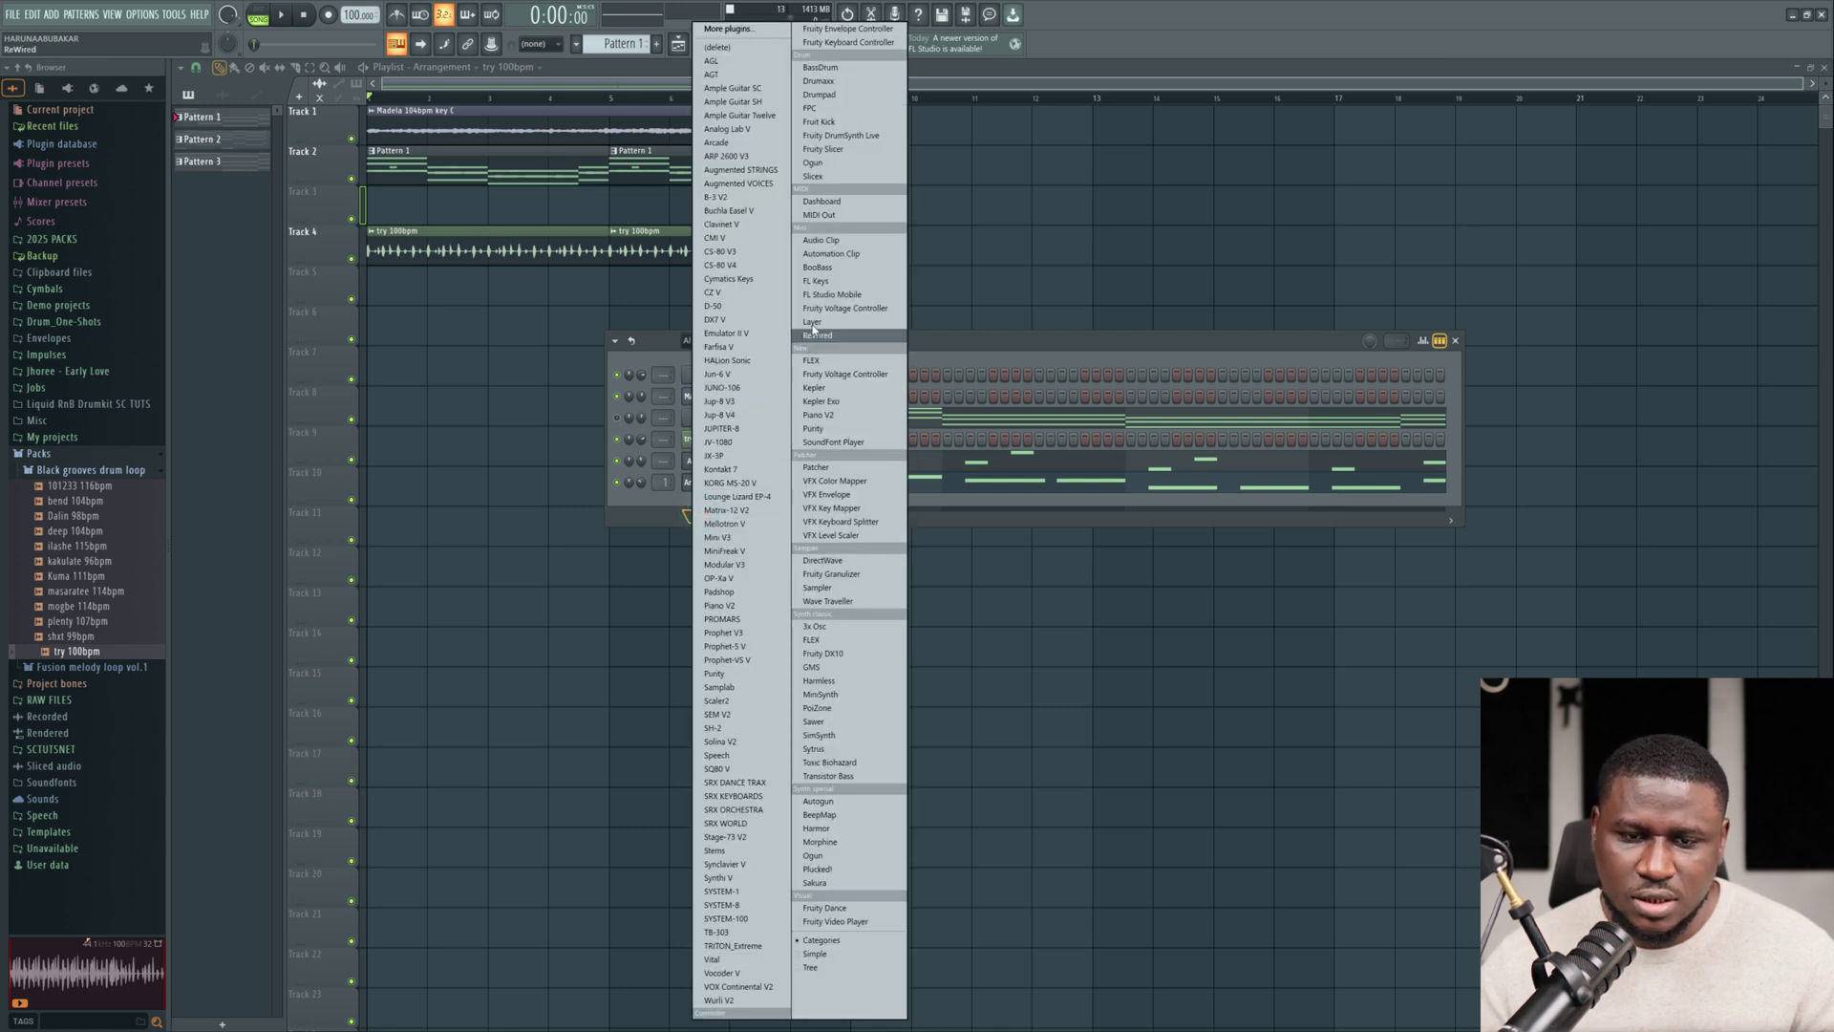
click(721, 130)
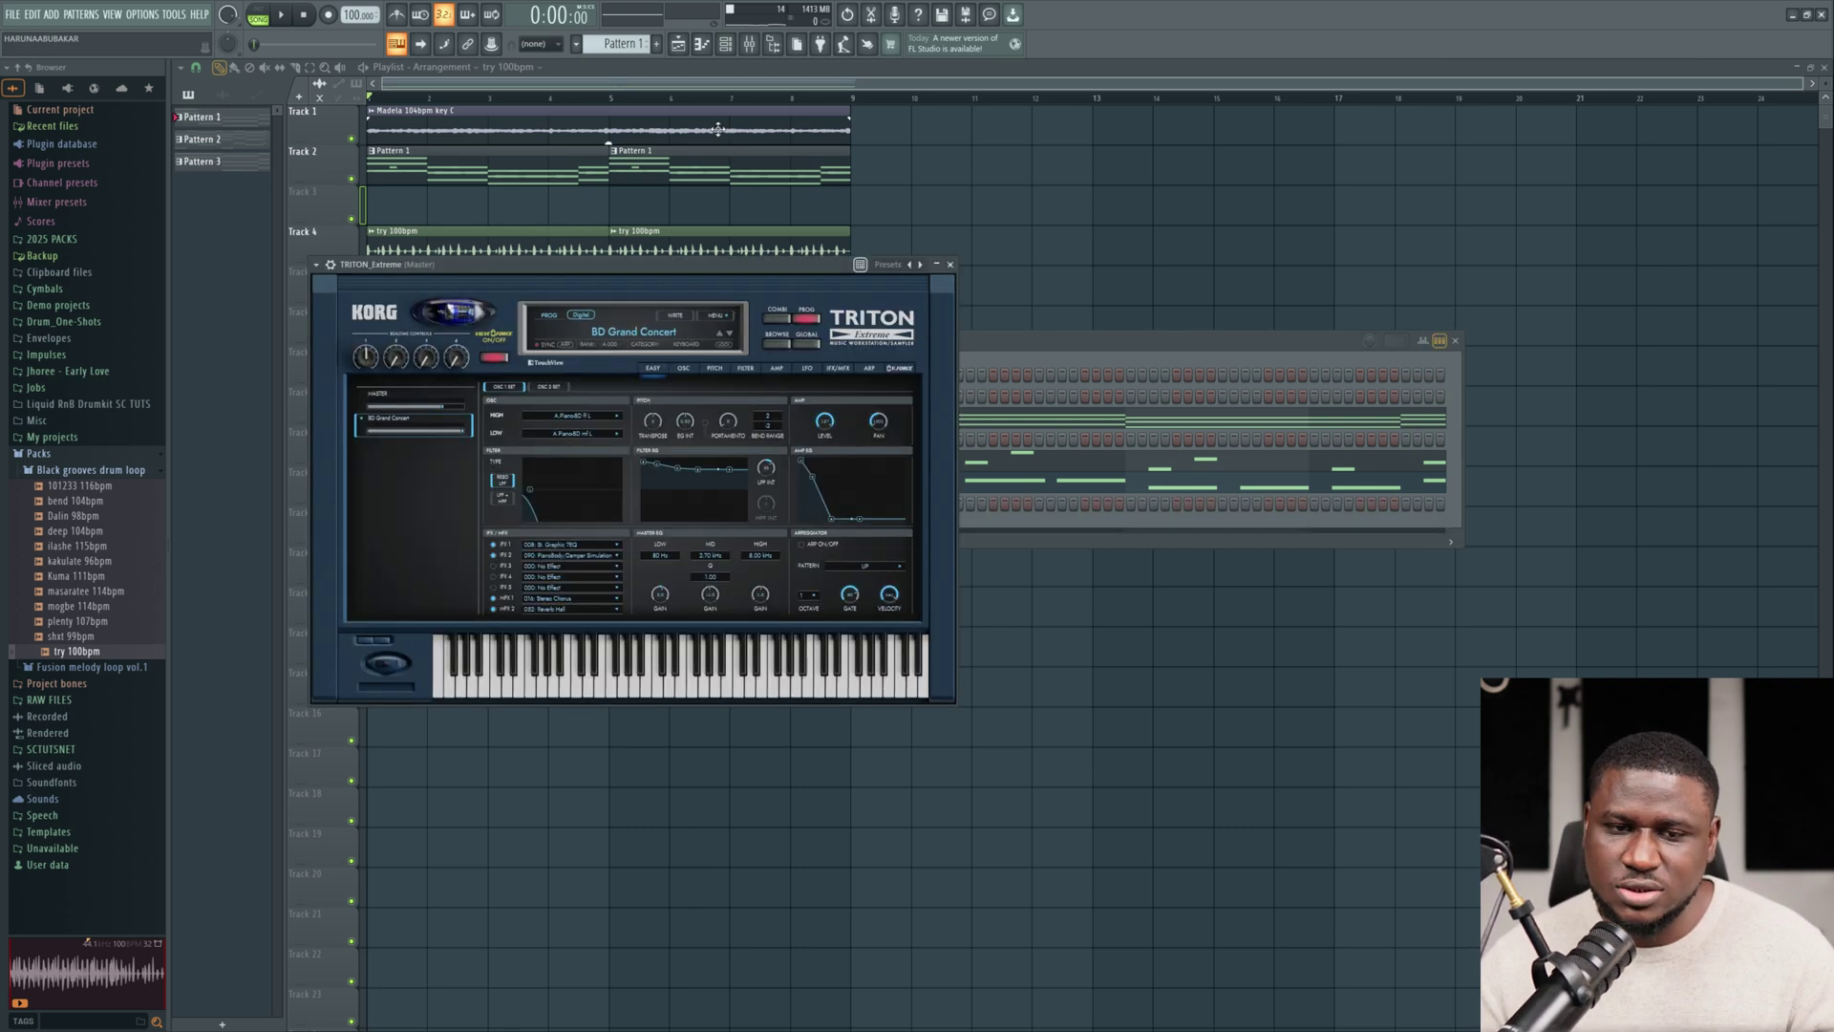
click(1018, 352)
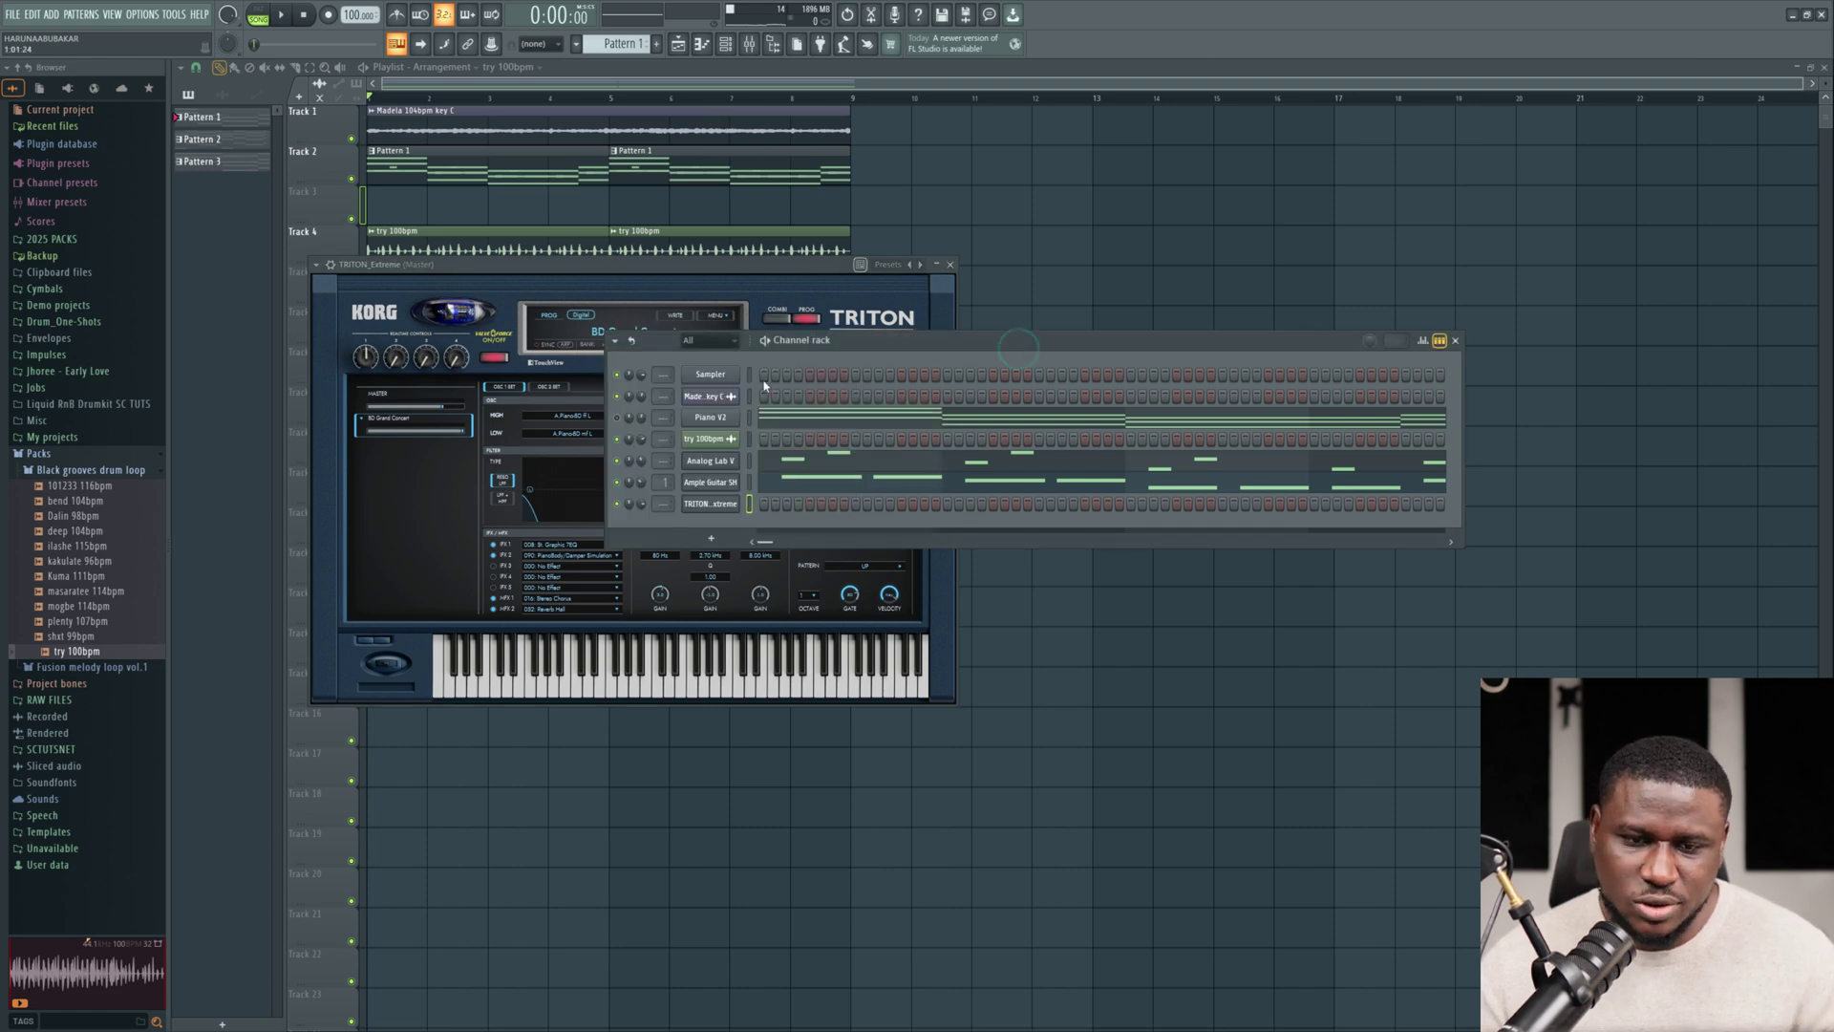
Select the TRITON channel and pick out the chord roots C5, G4, F4, G4 in bars 1–4.
right_click(749, 498)
click(704, 511)
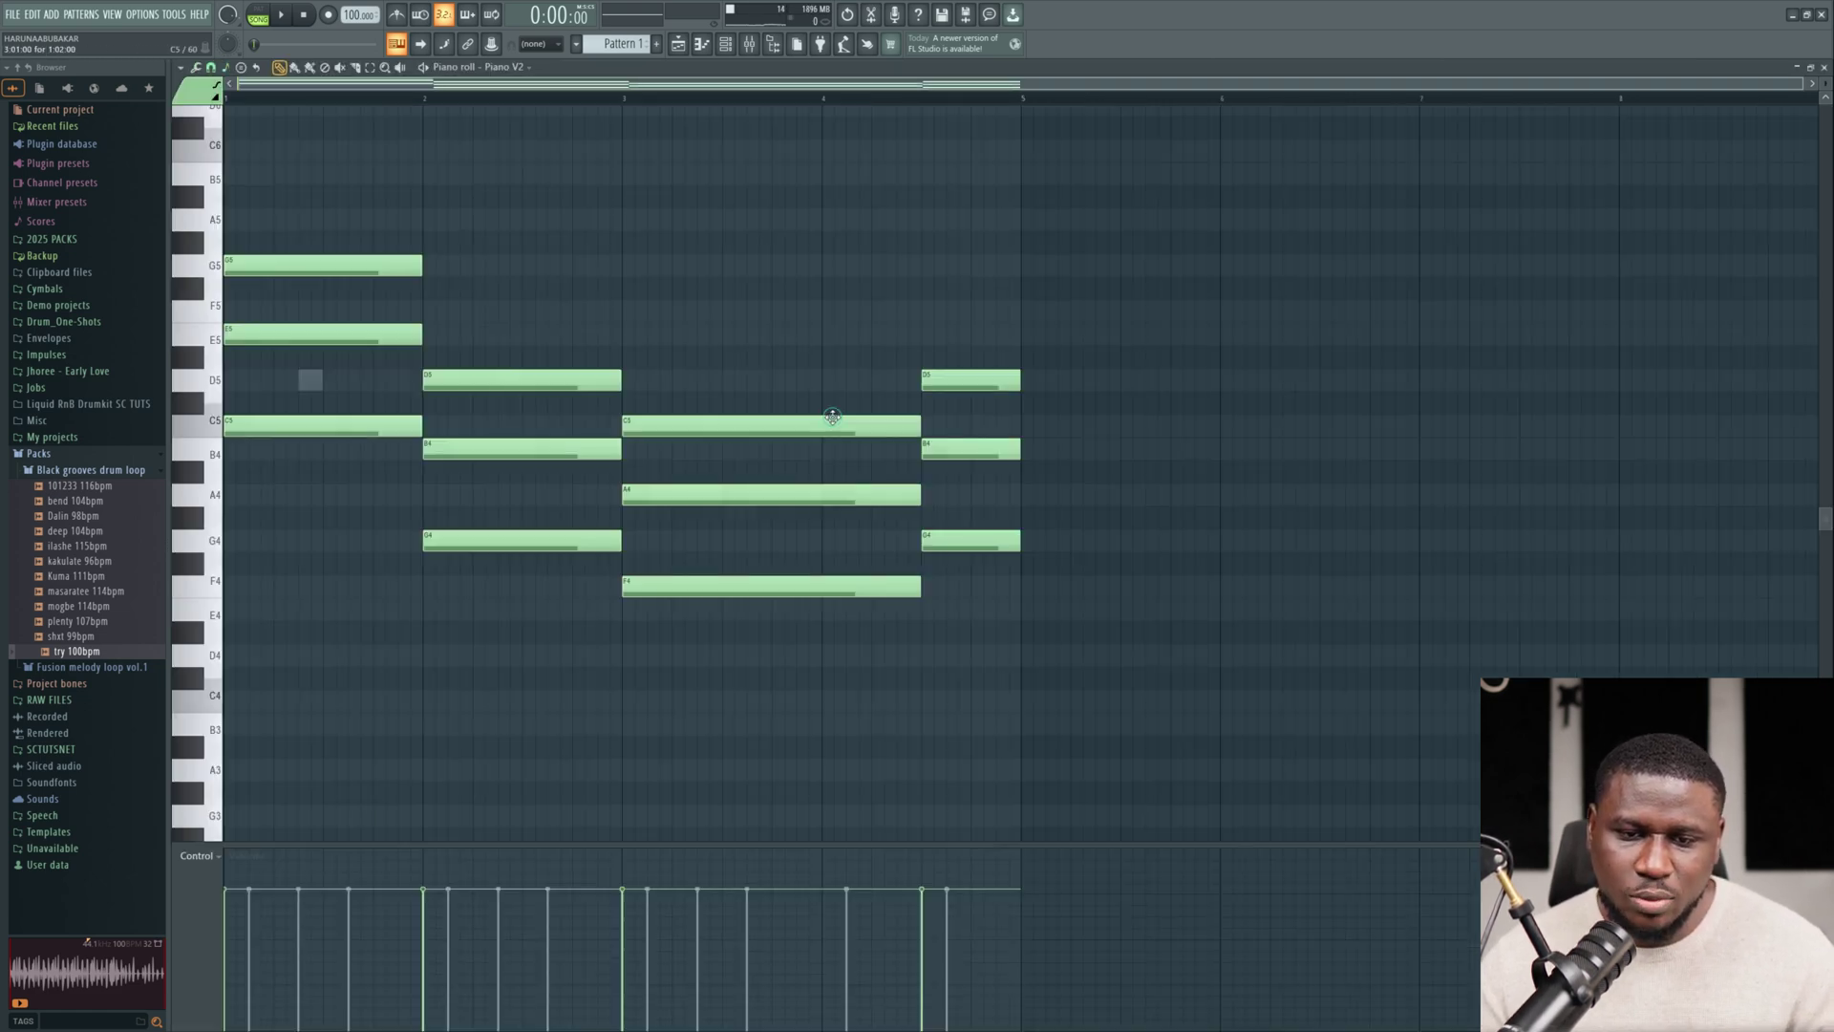
click(301, 424)
click(535, 541)
click(726, 587)
click(970, 541)
Load TRITON's Wiked SINE Bass preset from the BASS category.
click(726, 44)
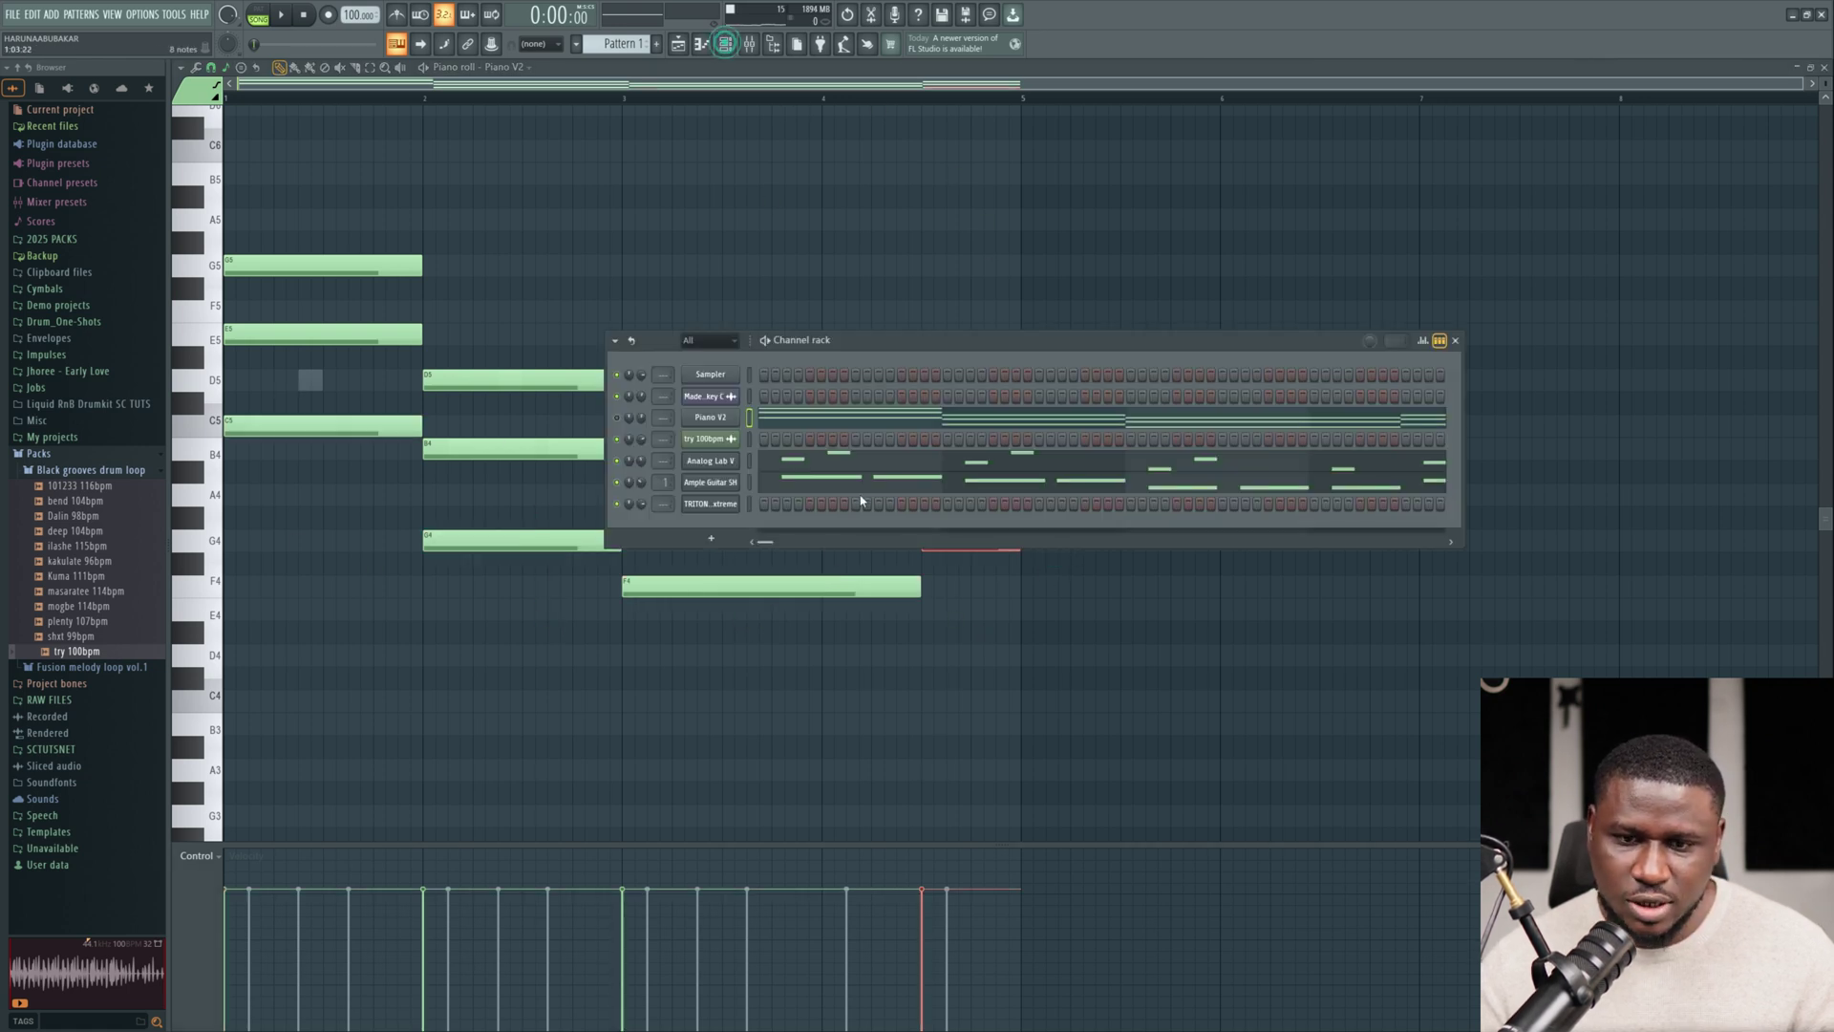
right_click(711, 507)
click(714, 507)
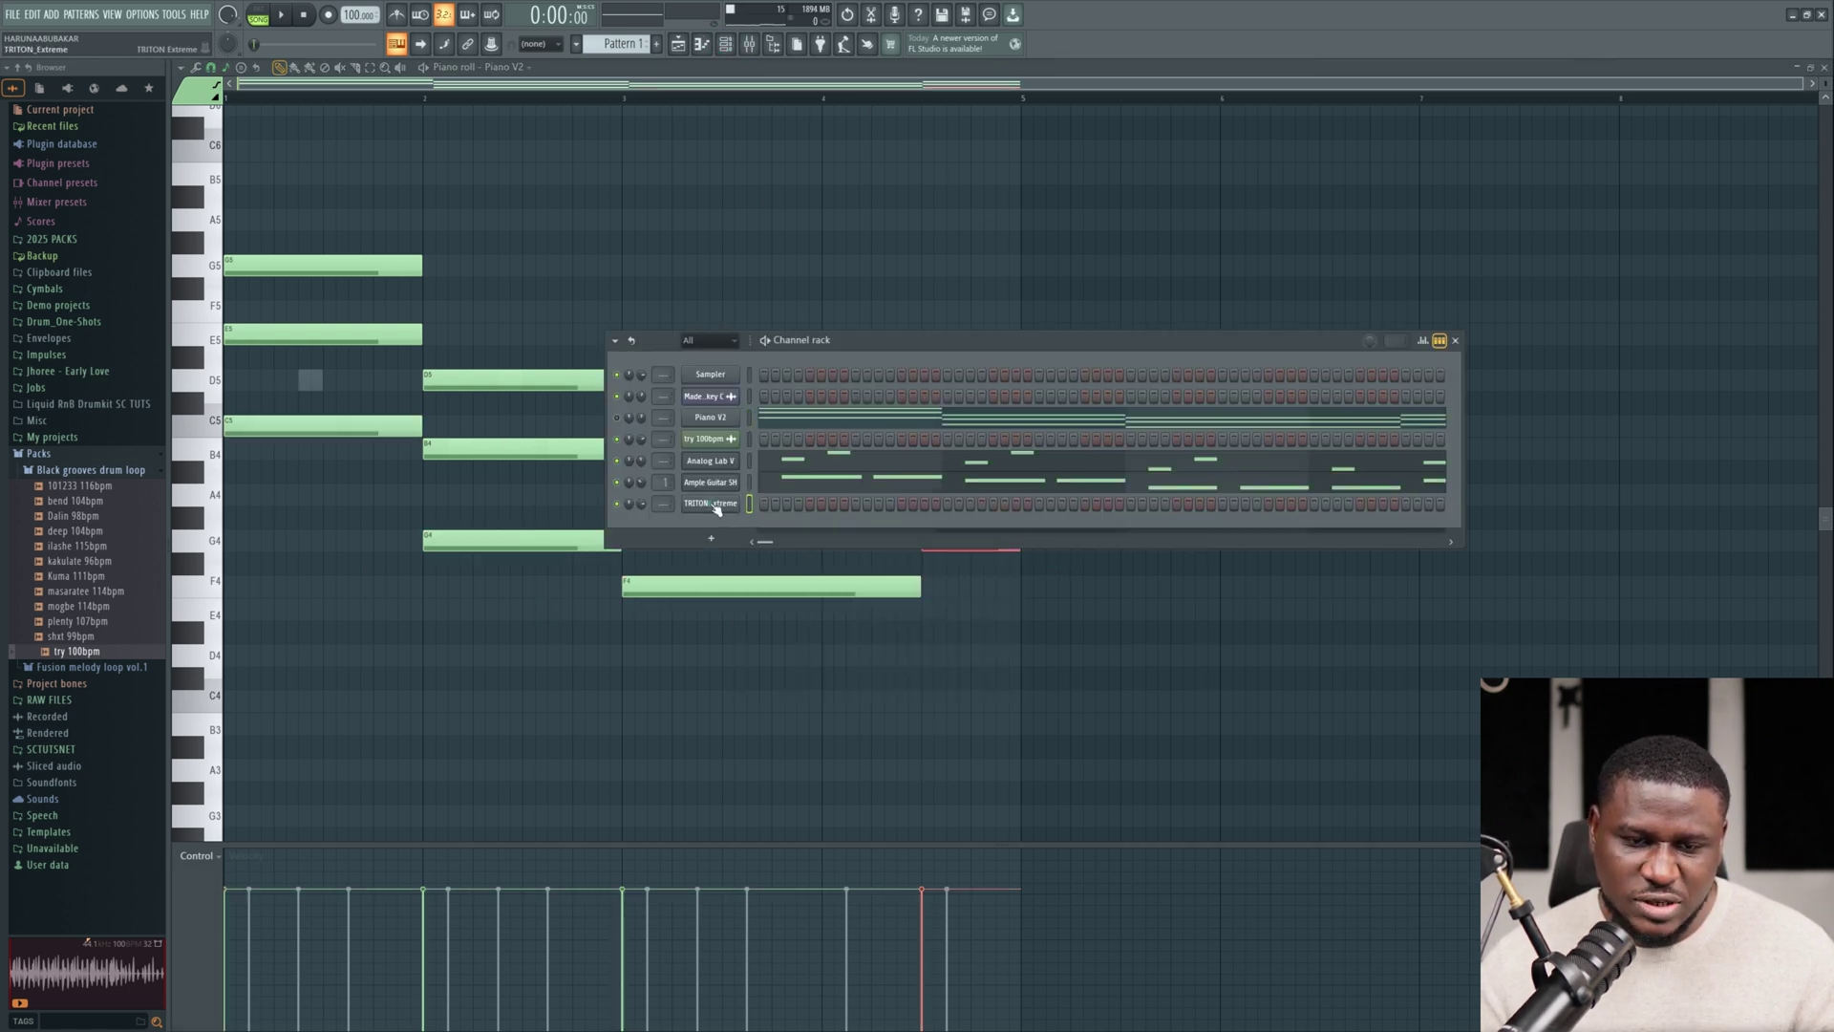
click(714, 507)
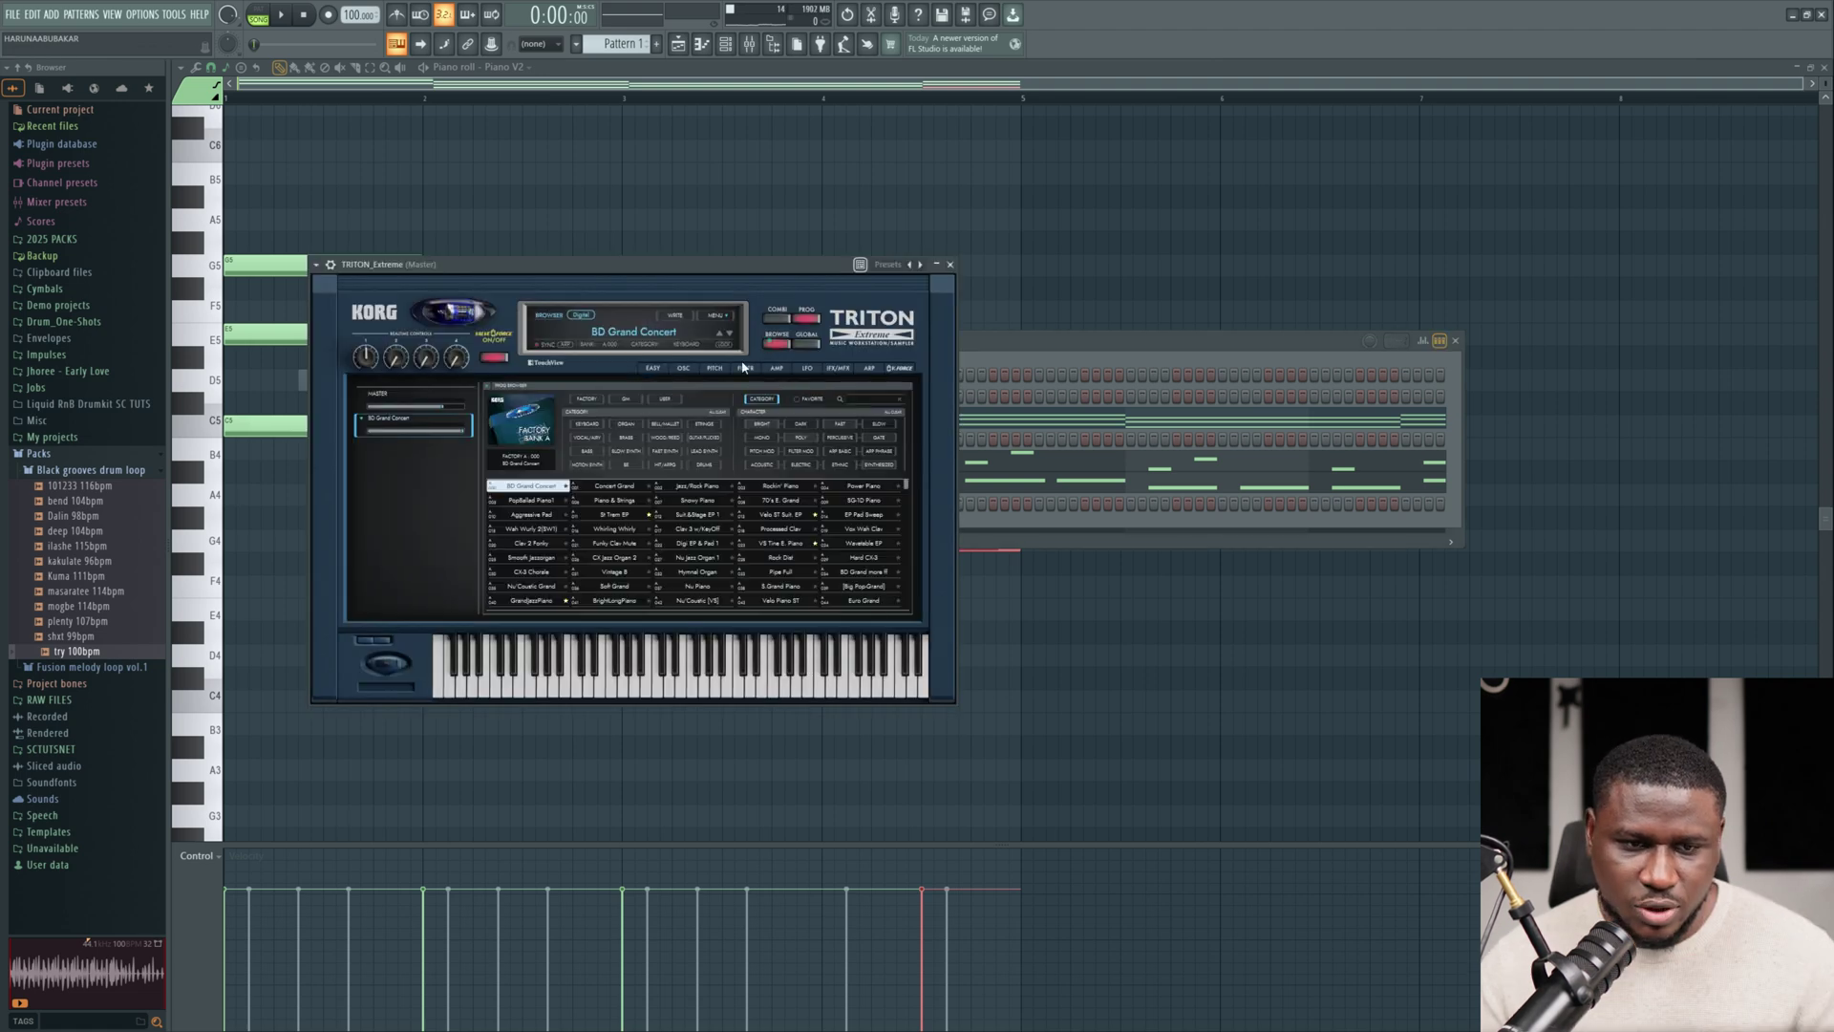
click(588, 451)
scroll(541, 598, down, 1)
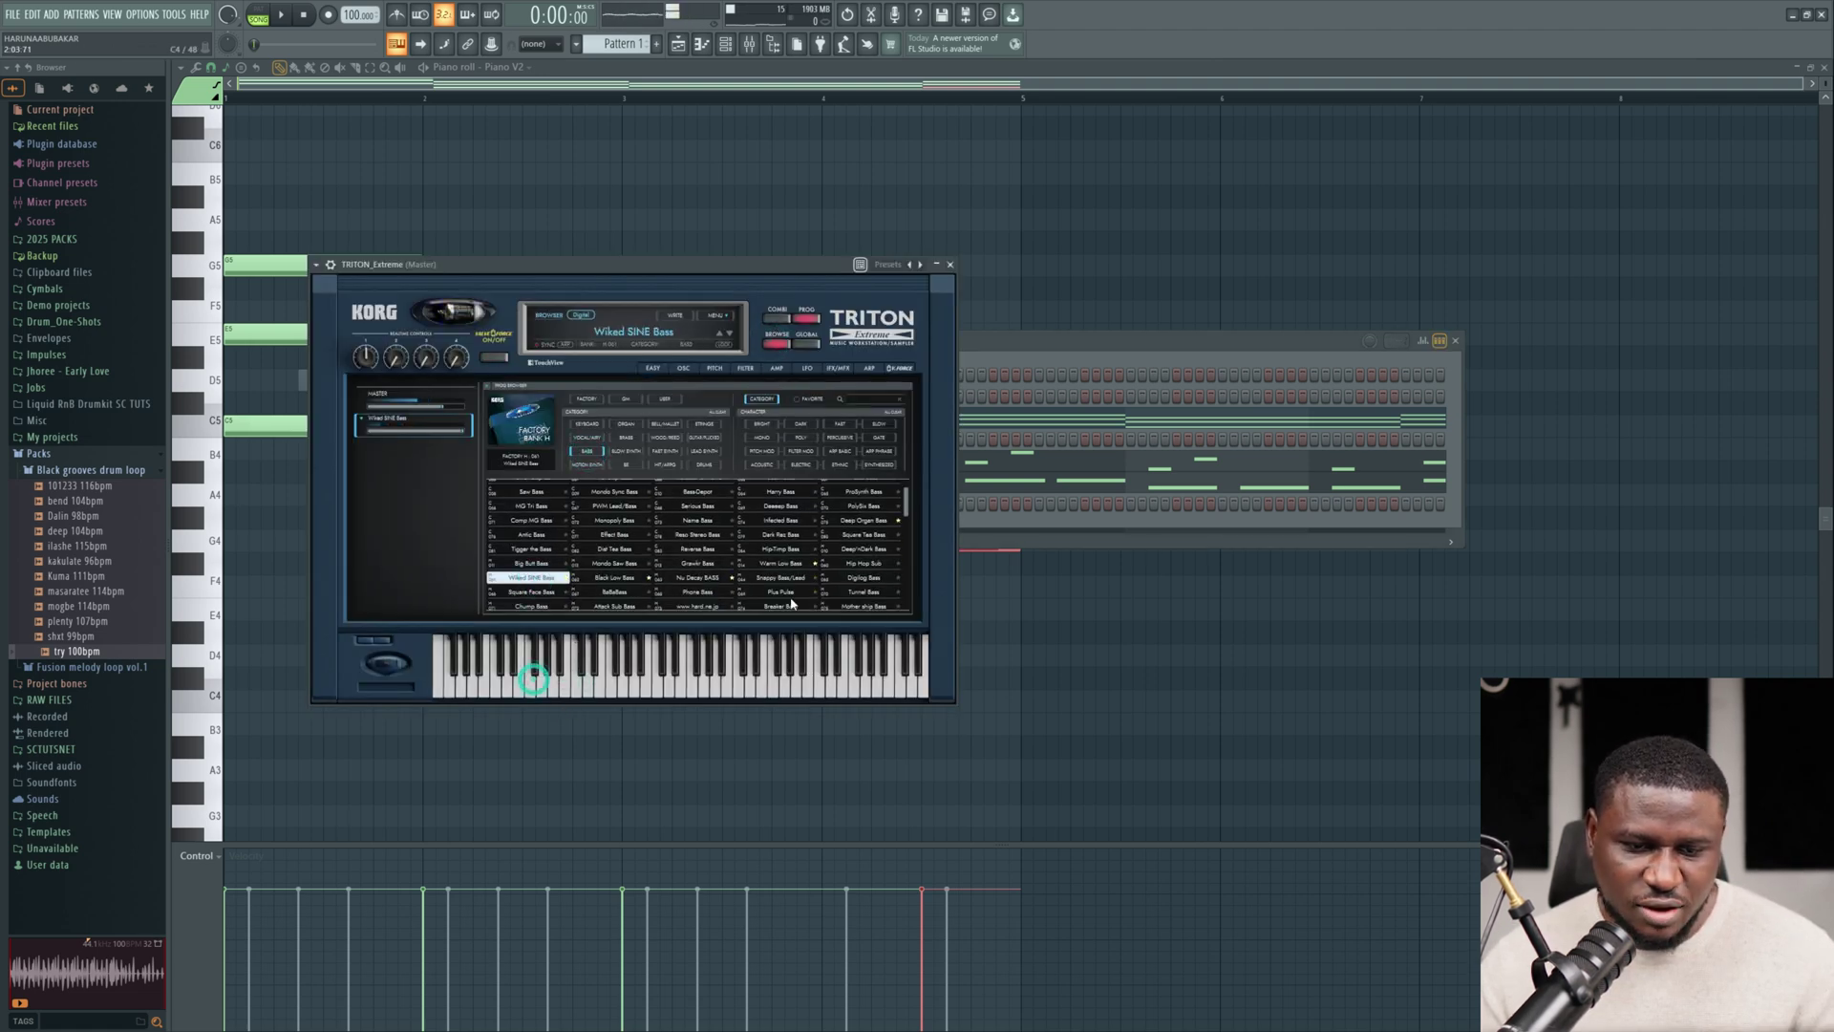
click(1020, 364)
In TRITON's piano roll, draw bass notes C5, G4, F4 and F4 across bars 1–4.
right_click(724, 511)
click(750, 506)
click(262, 424)
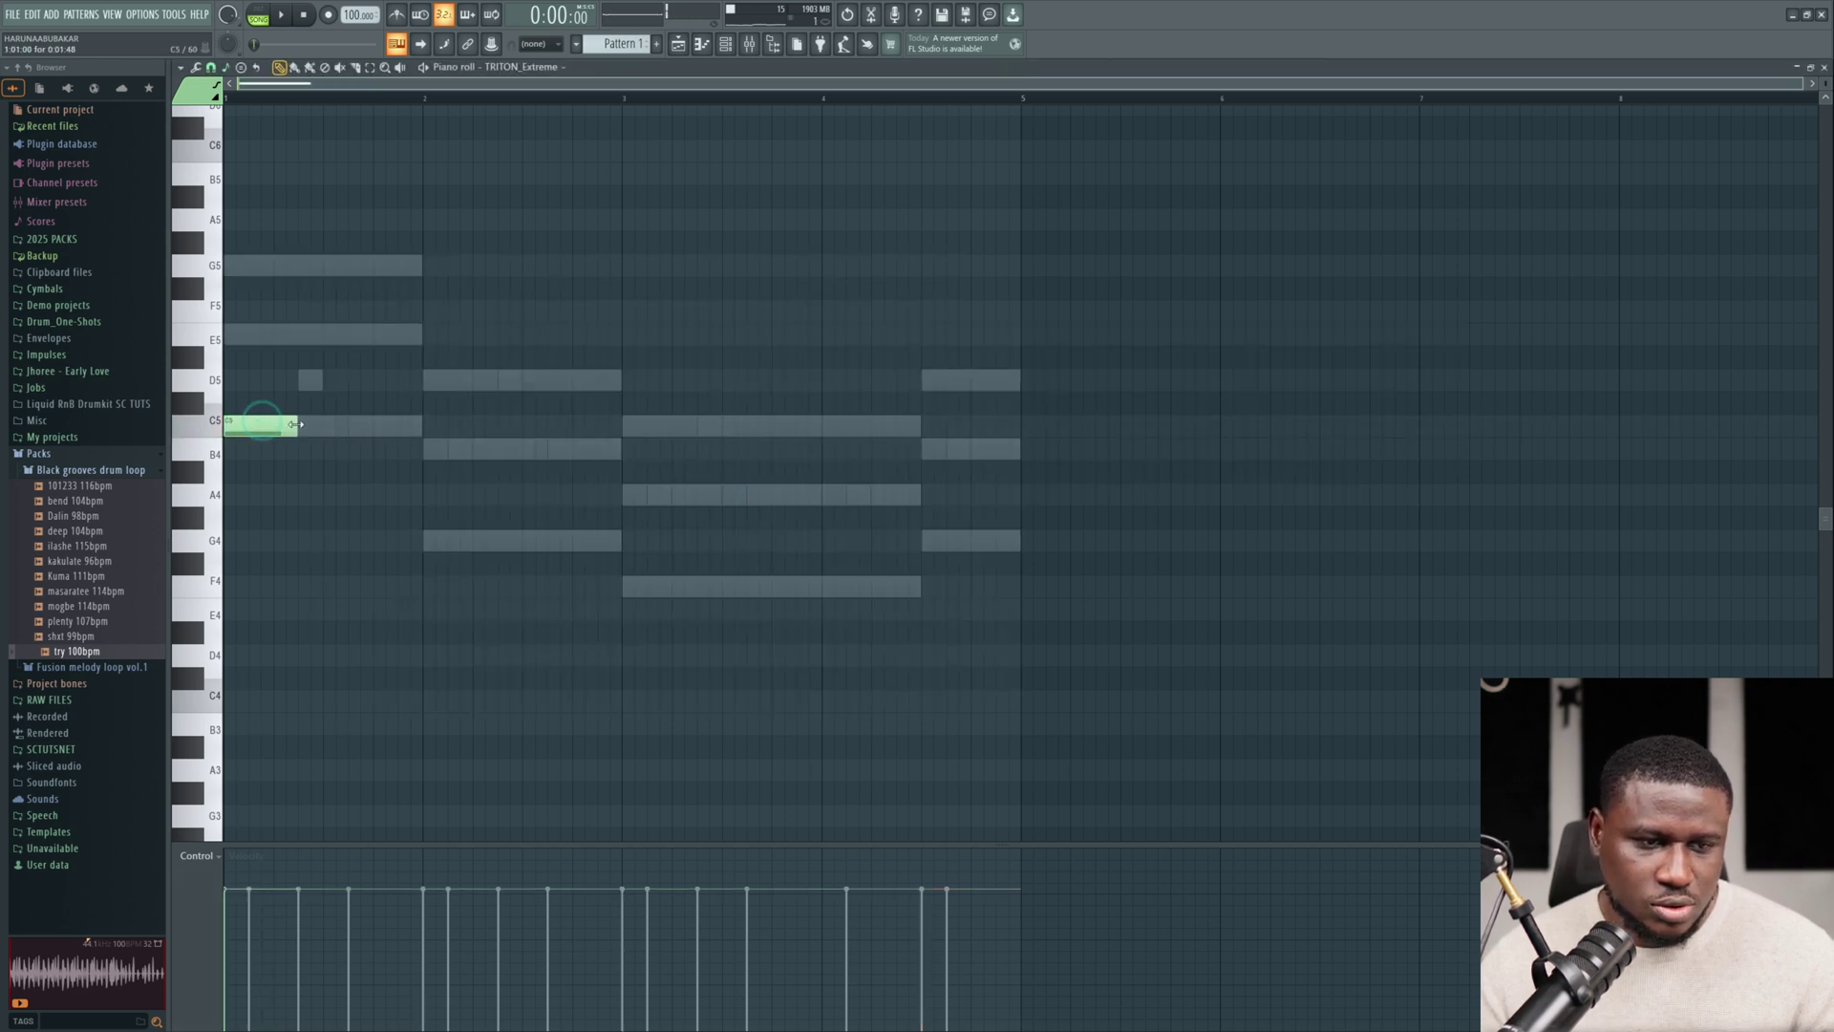
click(429, 443)
right_click(427, 444)
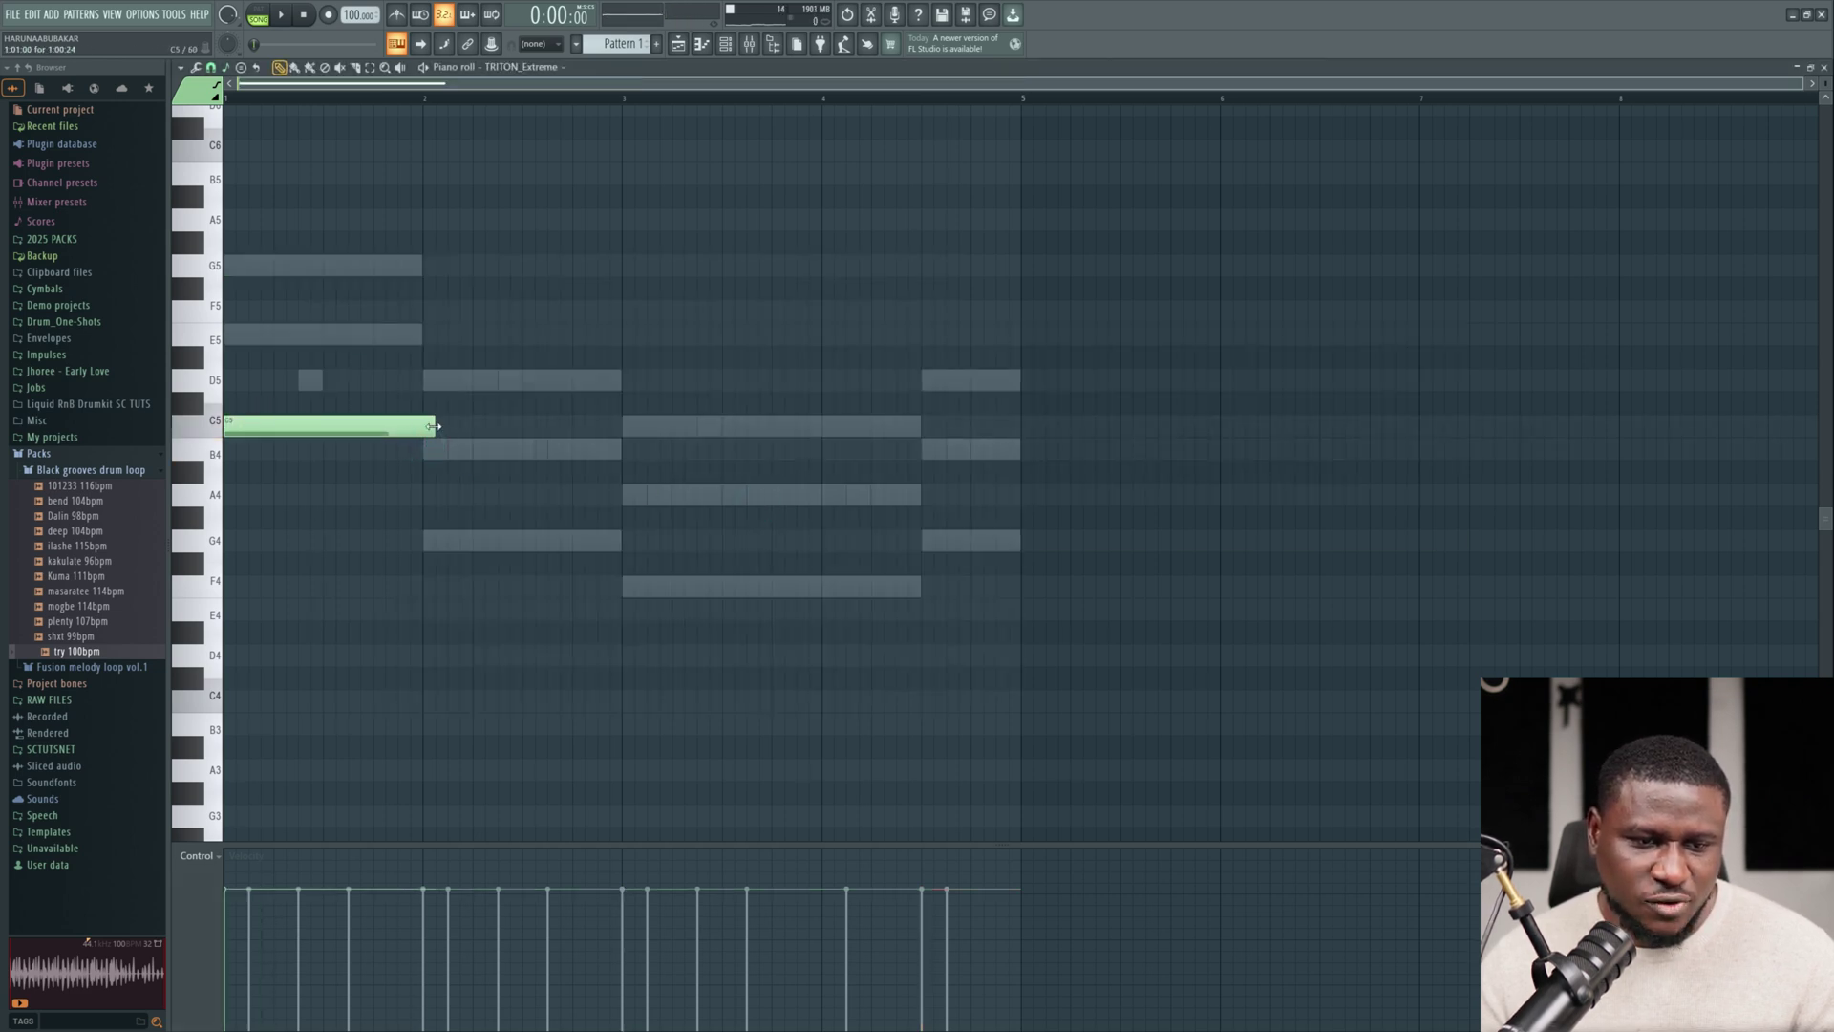
click(425, 540)
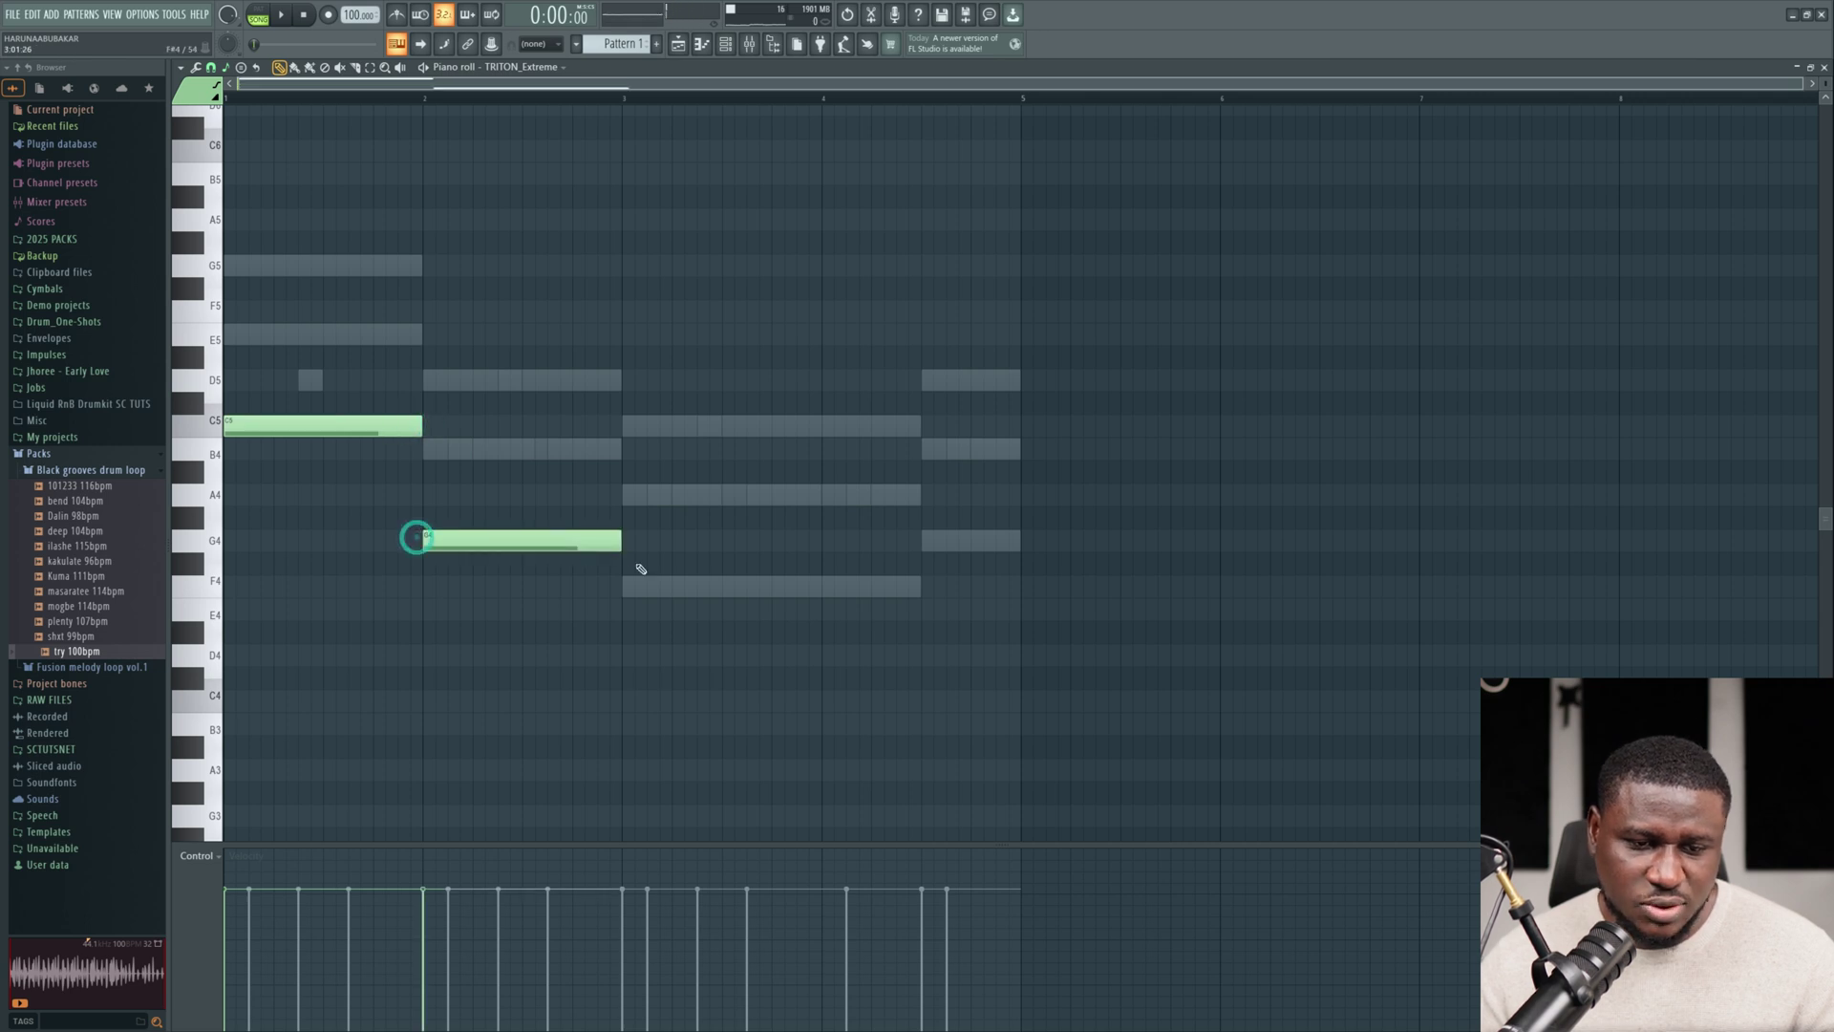
click(623, 587)
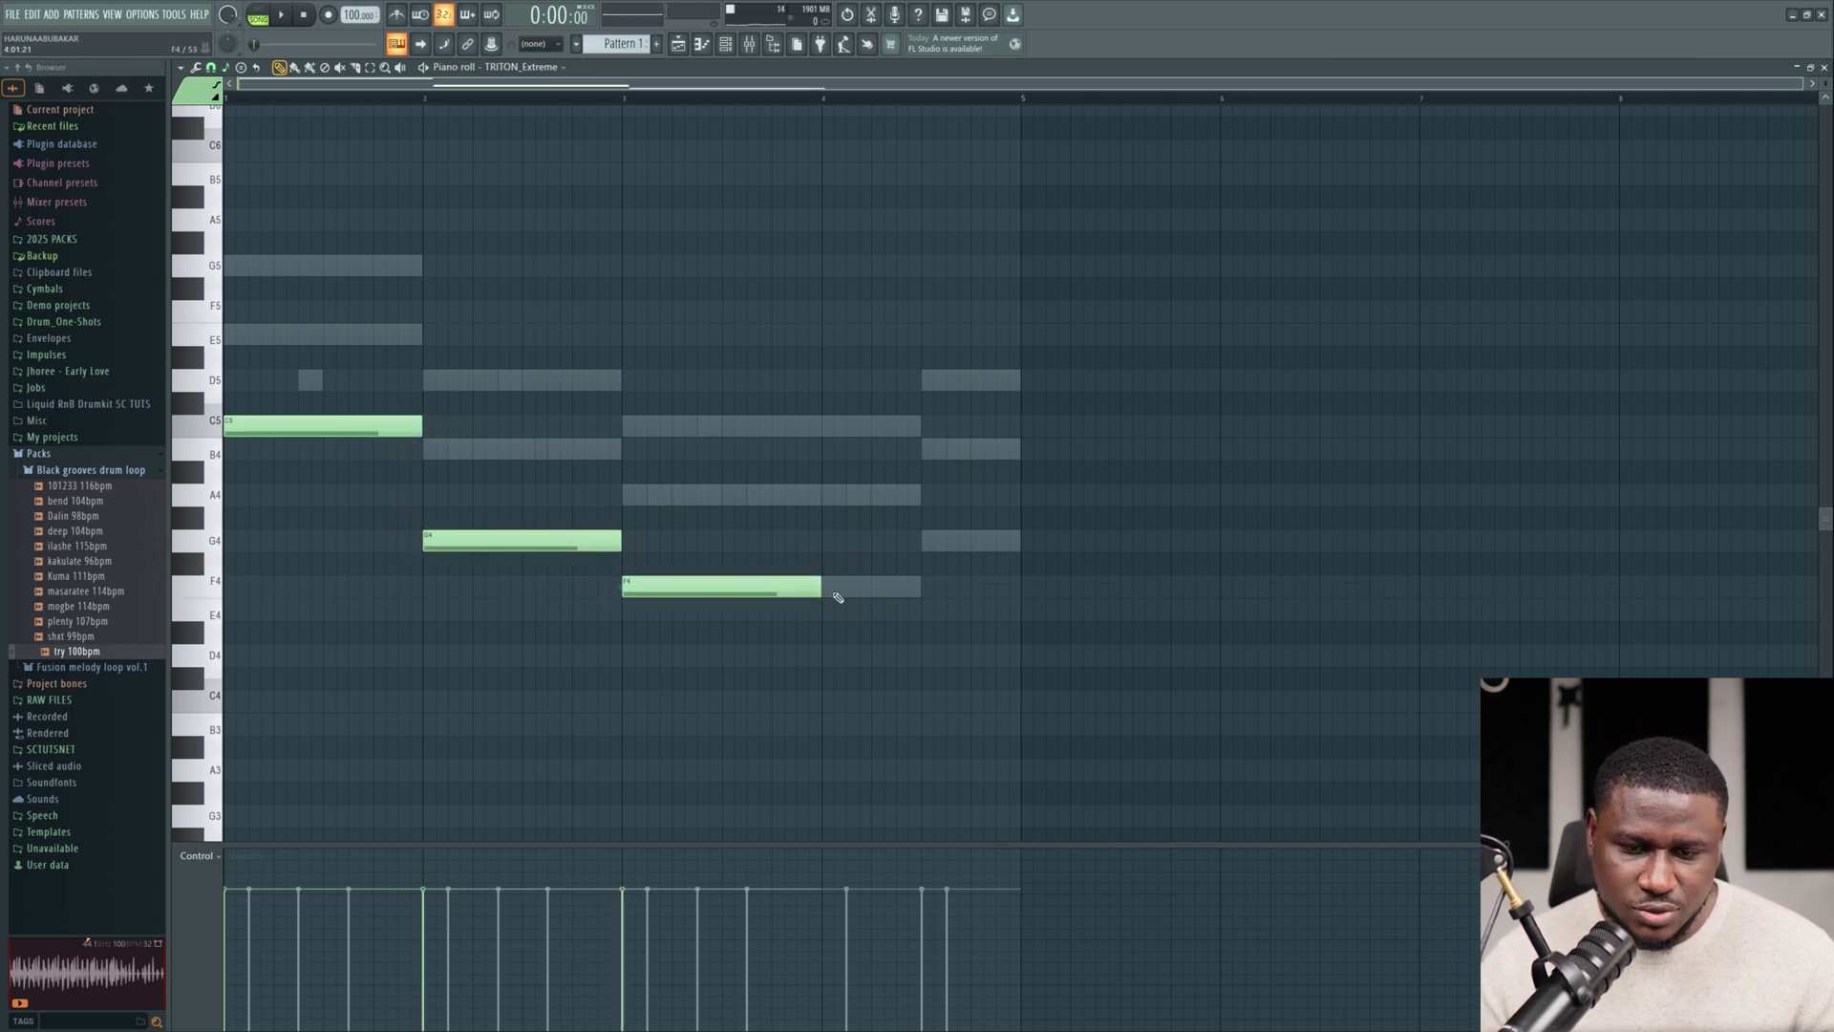
click(863, 592)
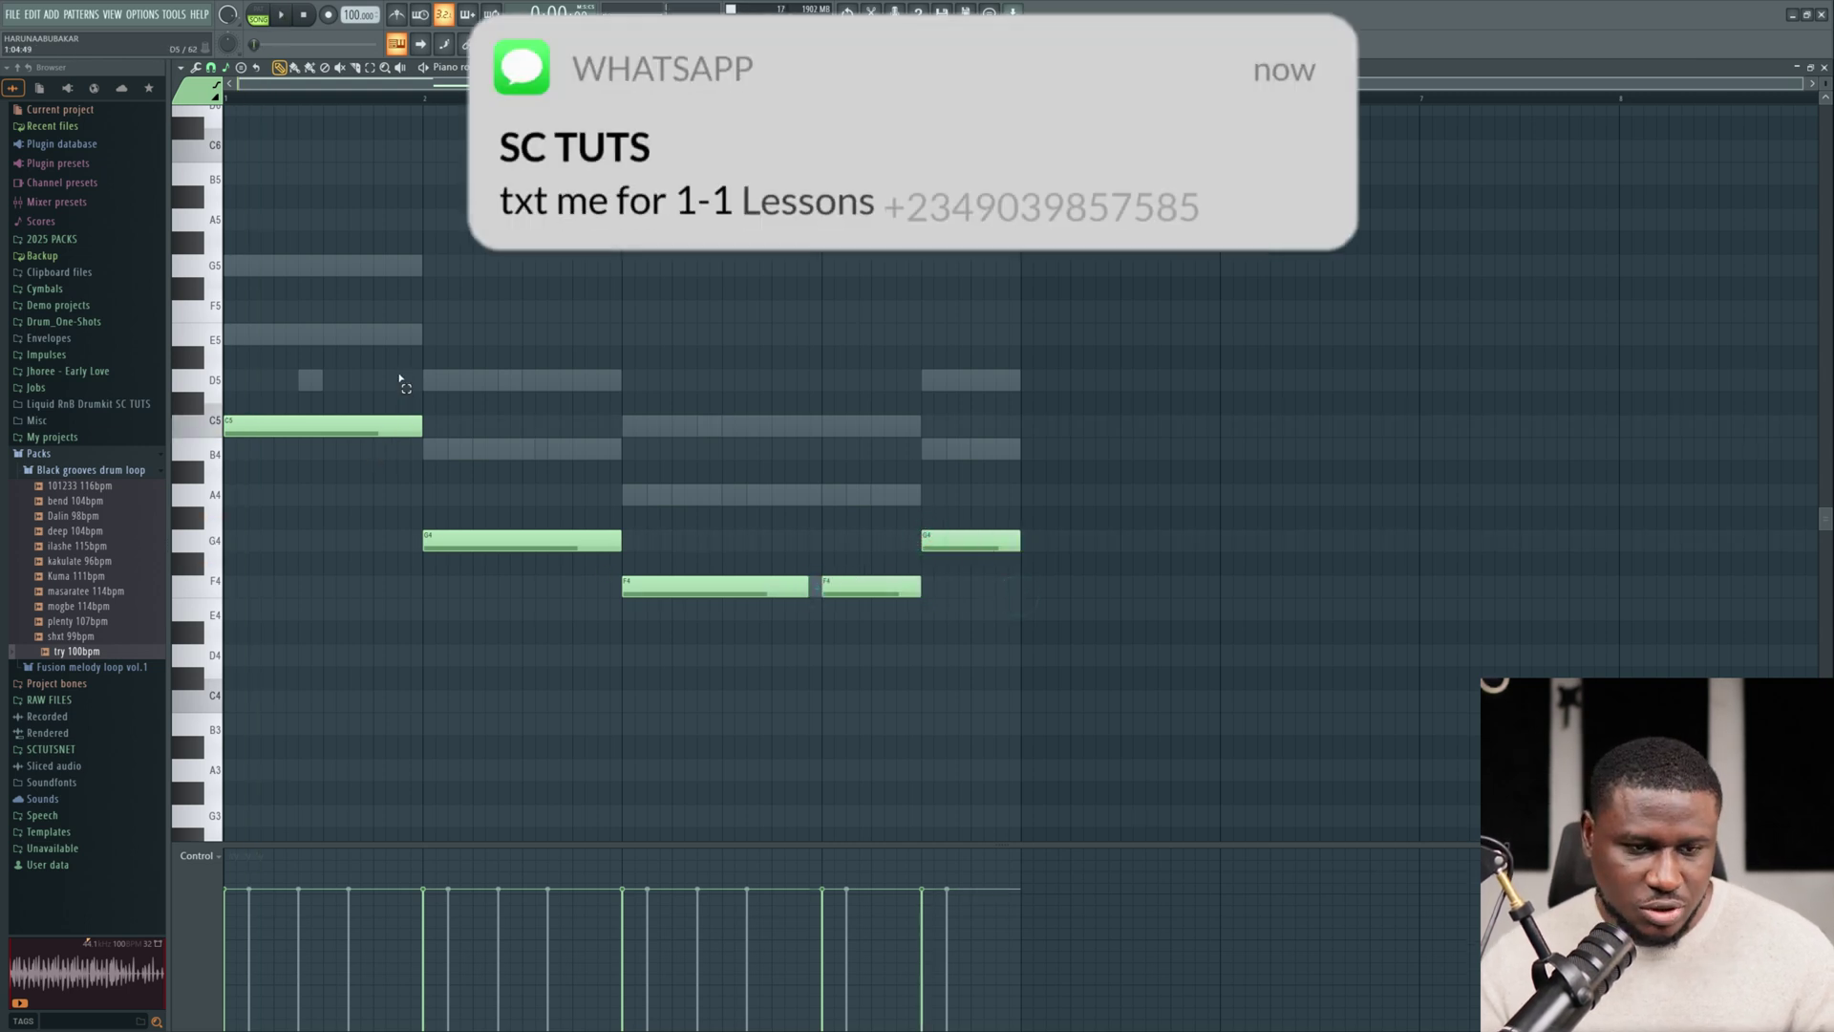
Drop the C5 bass note an octave to C4 and play the bass line.
click(396, 426)
key(ctrl+Down)
key(space)
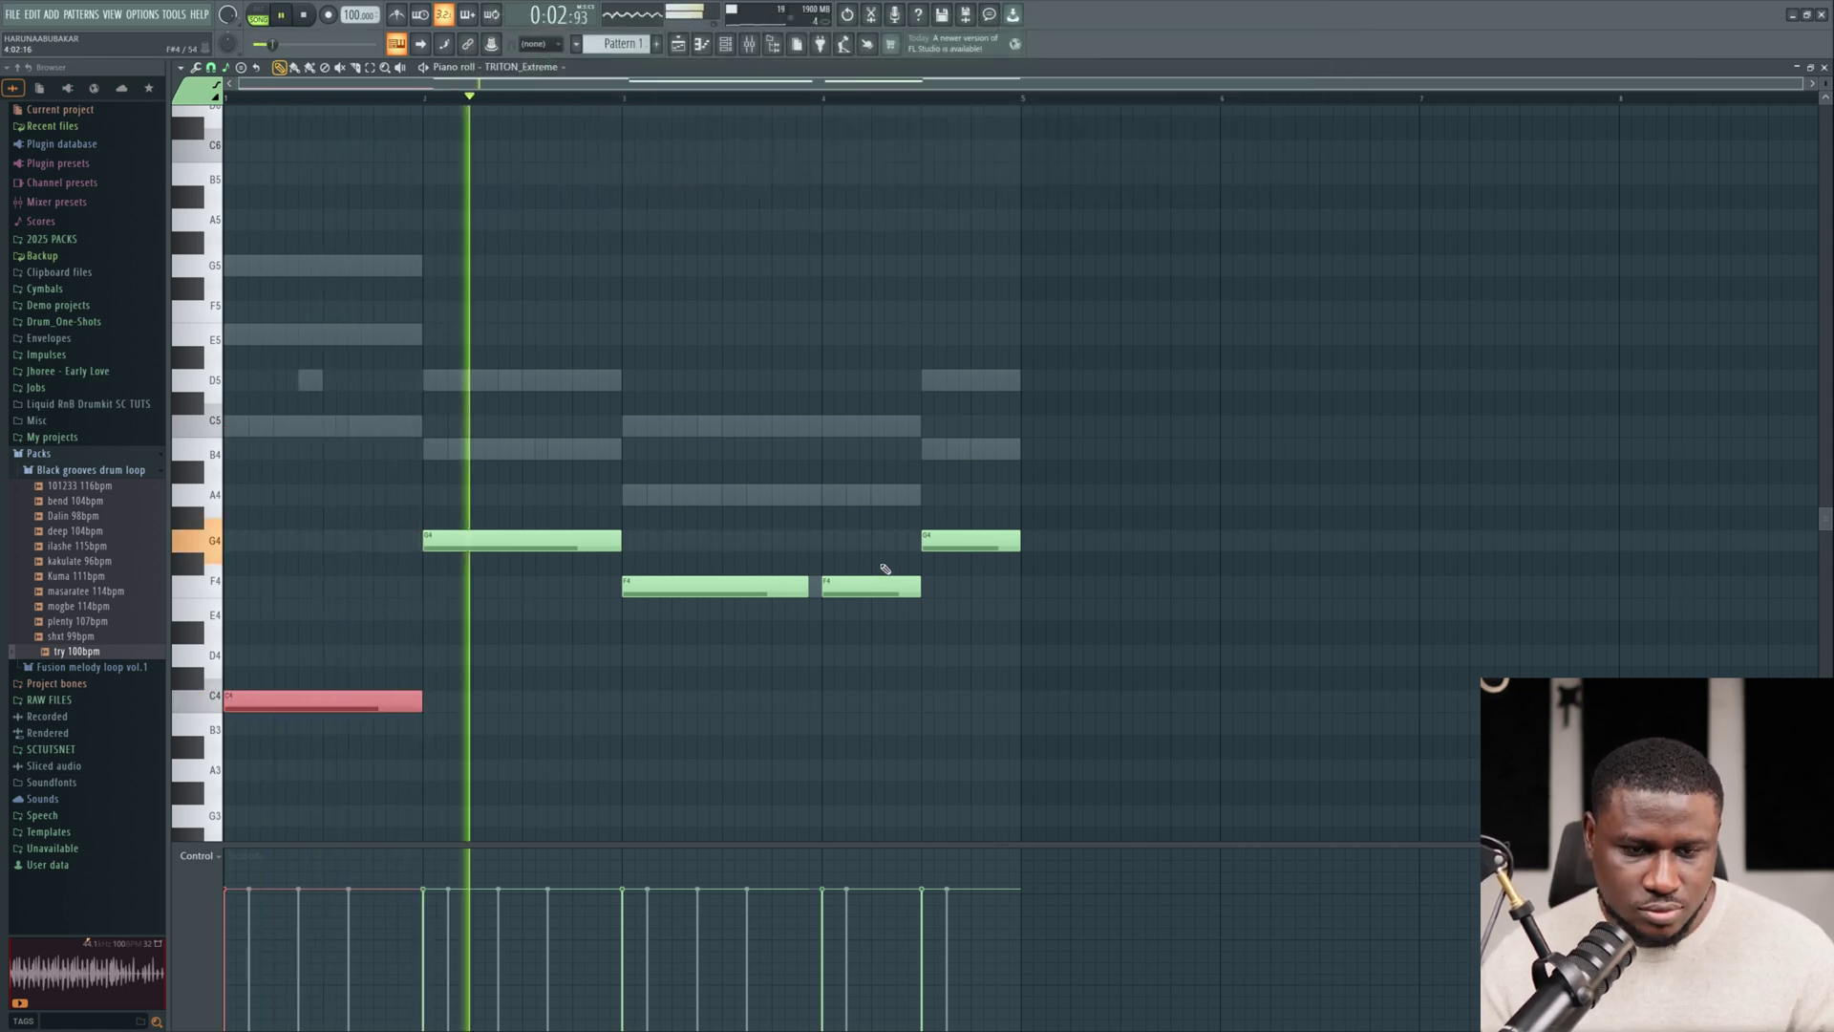
key(ctrl+d)
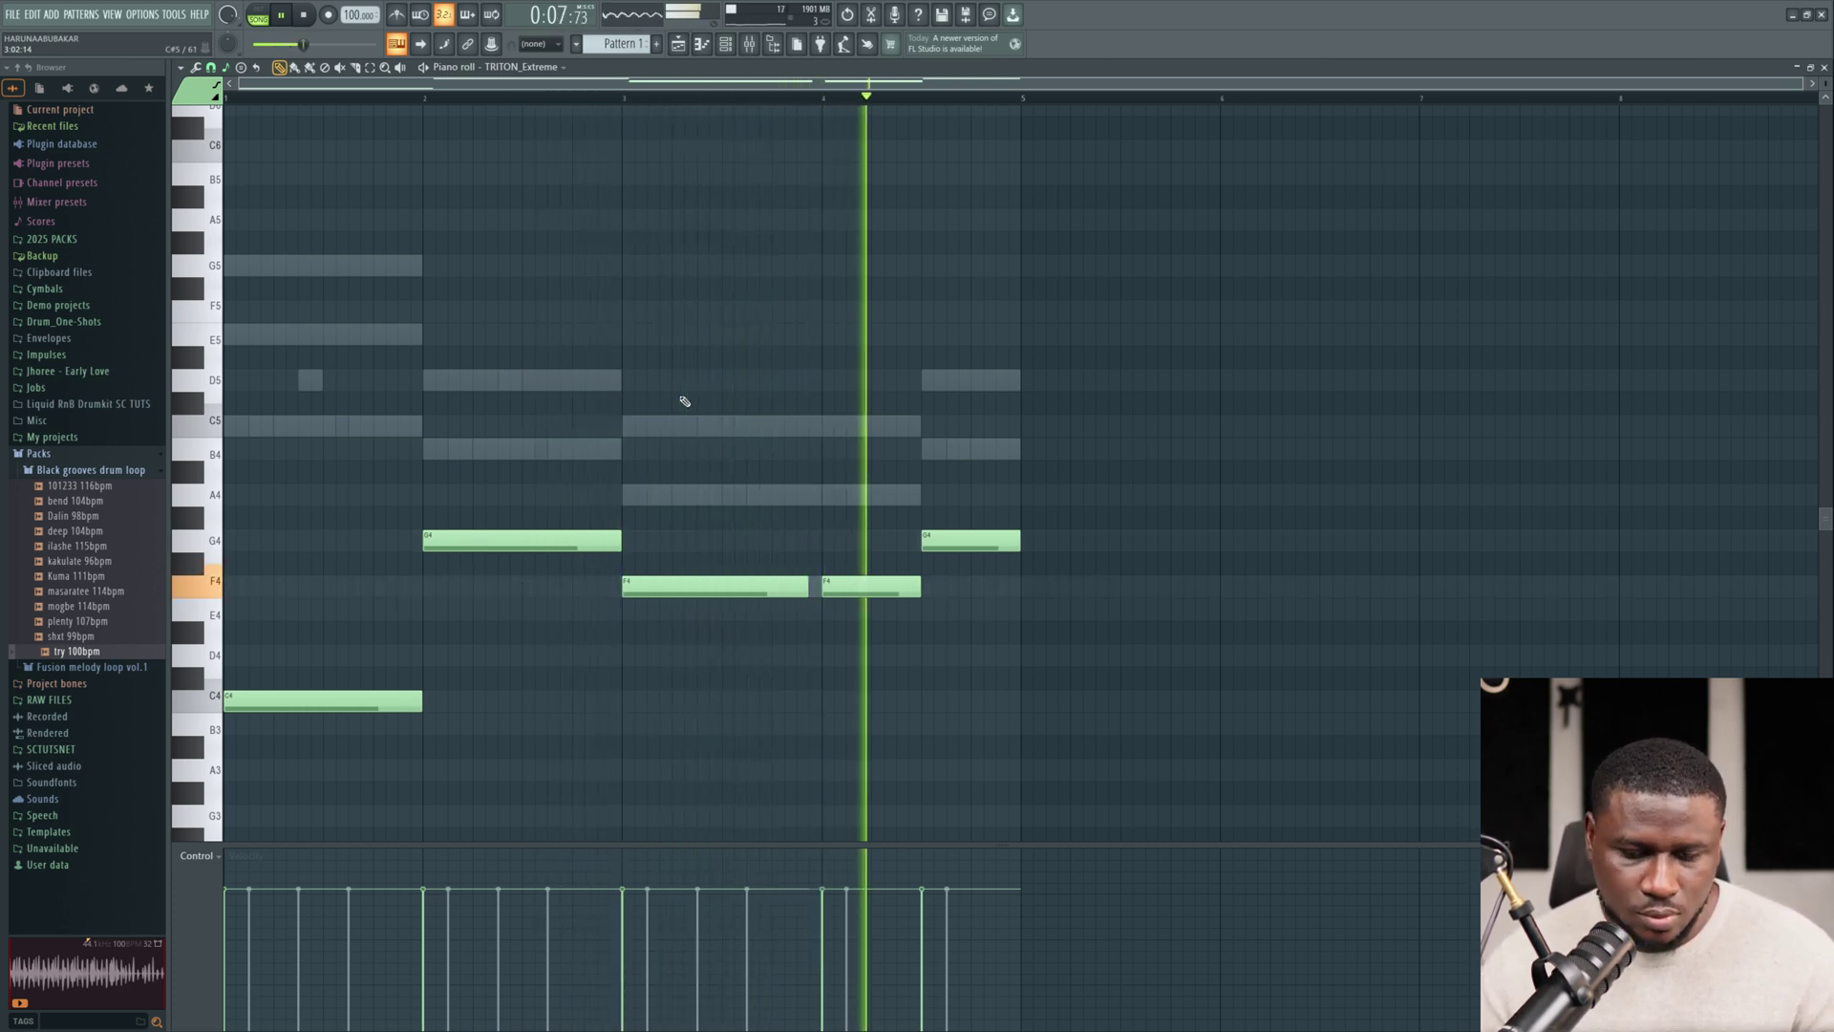
Stop playback, close the bass piano roll and TRITON window, and show the channel rack again.
key(space)
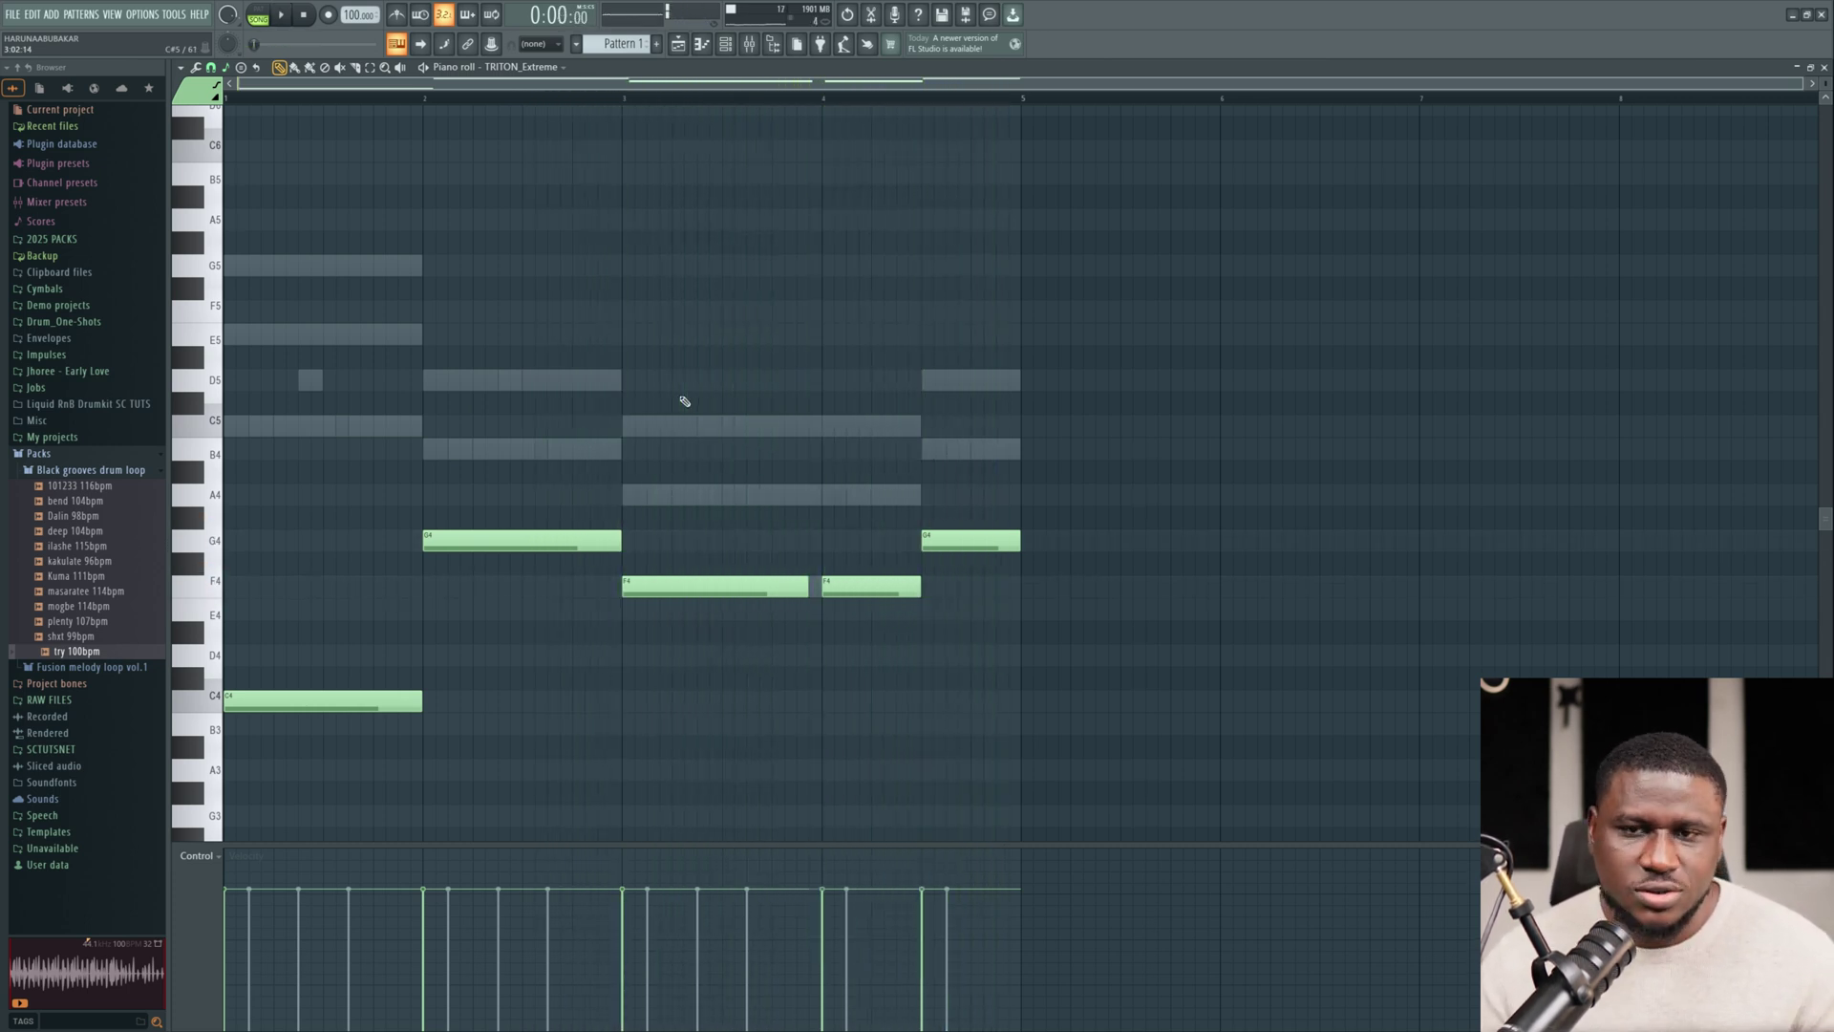
click(1824, 68)
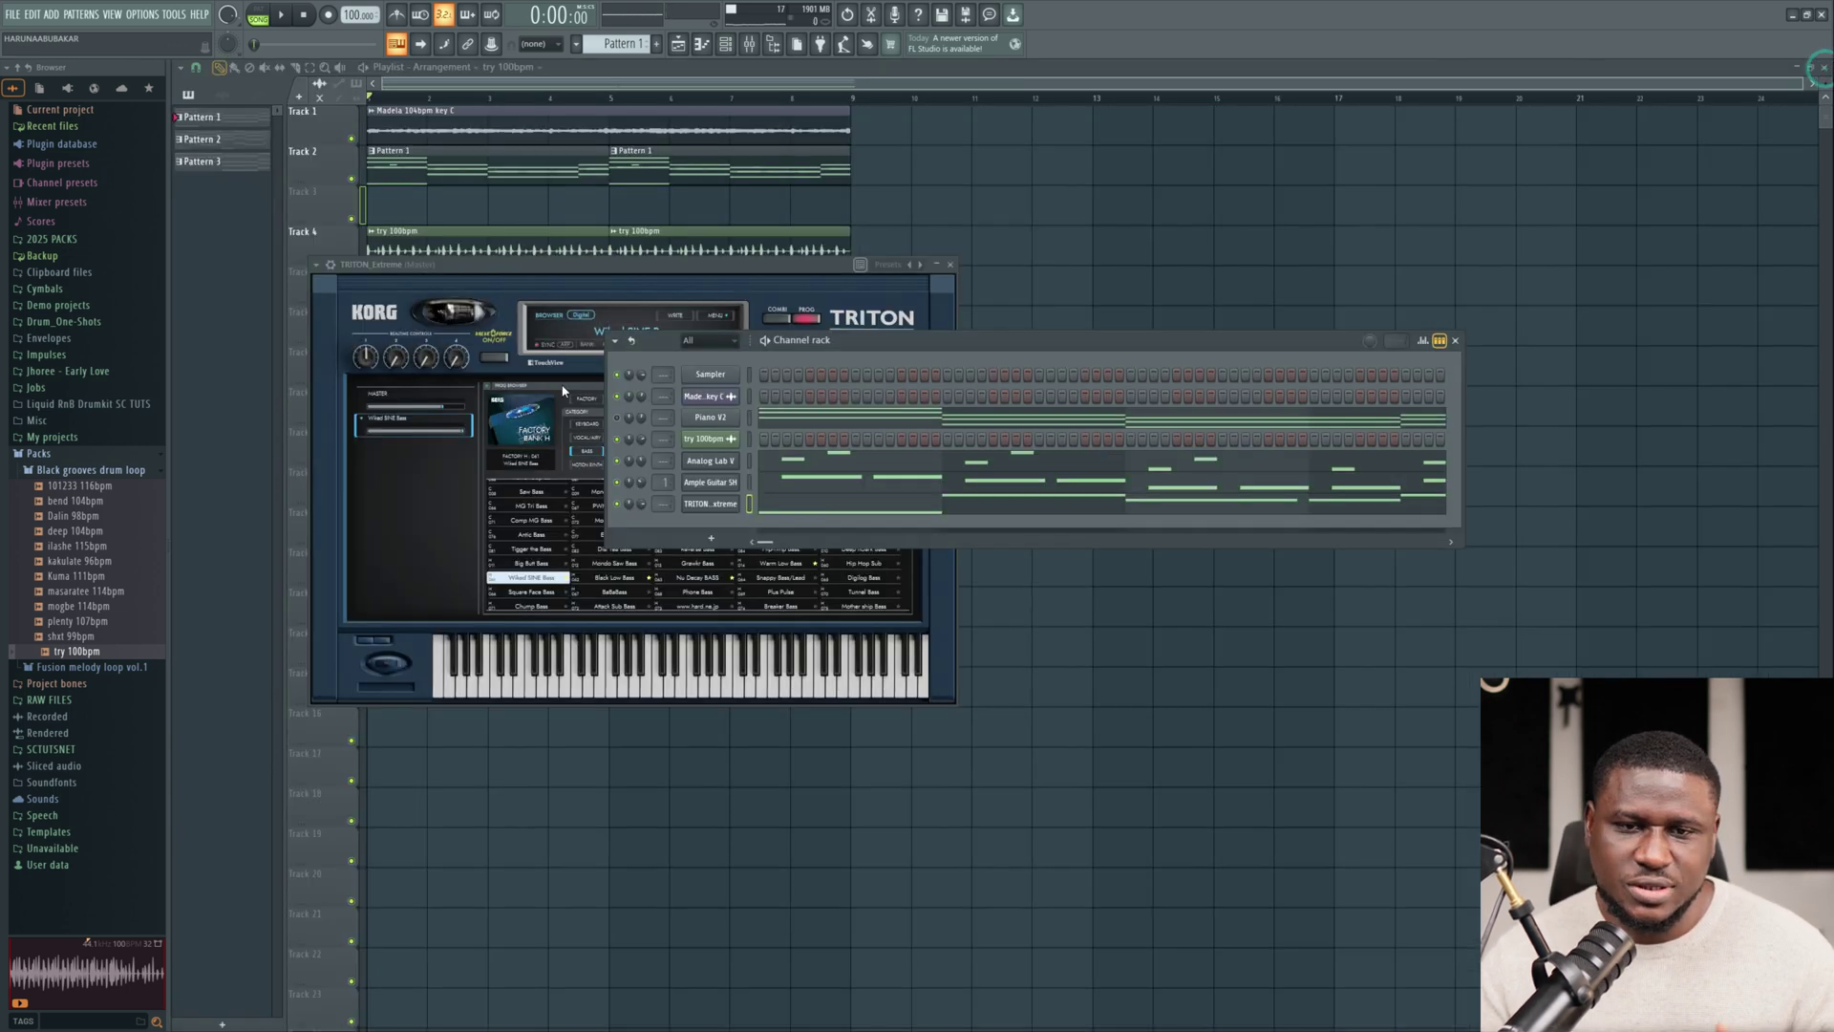
key(F12)
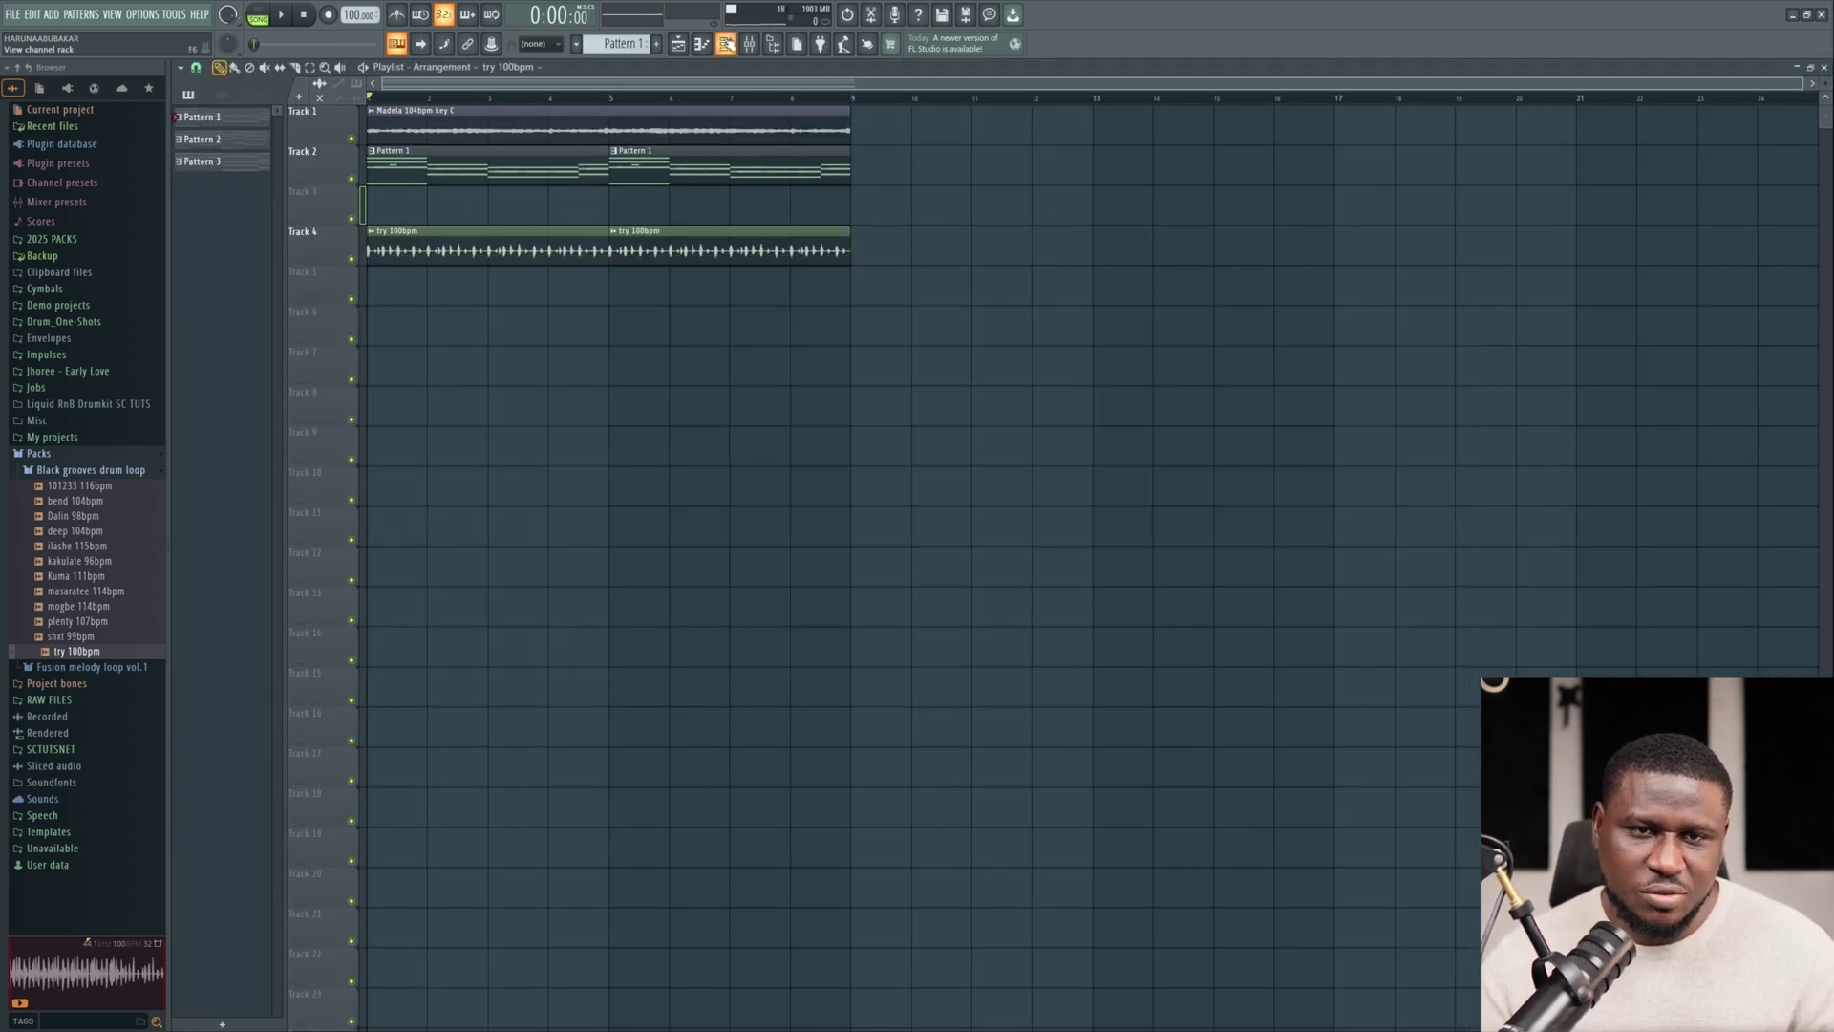
click(726, 45)
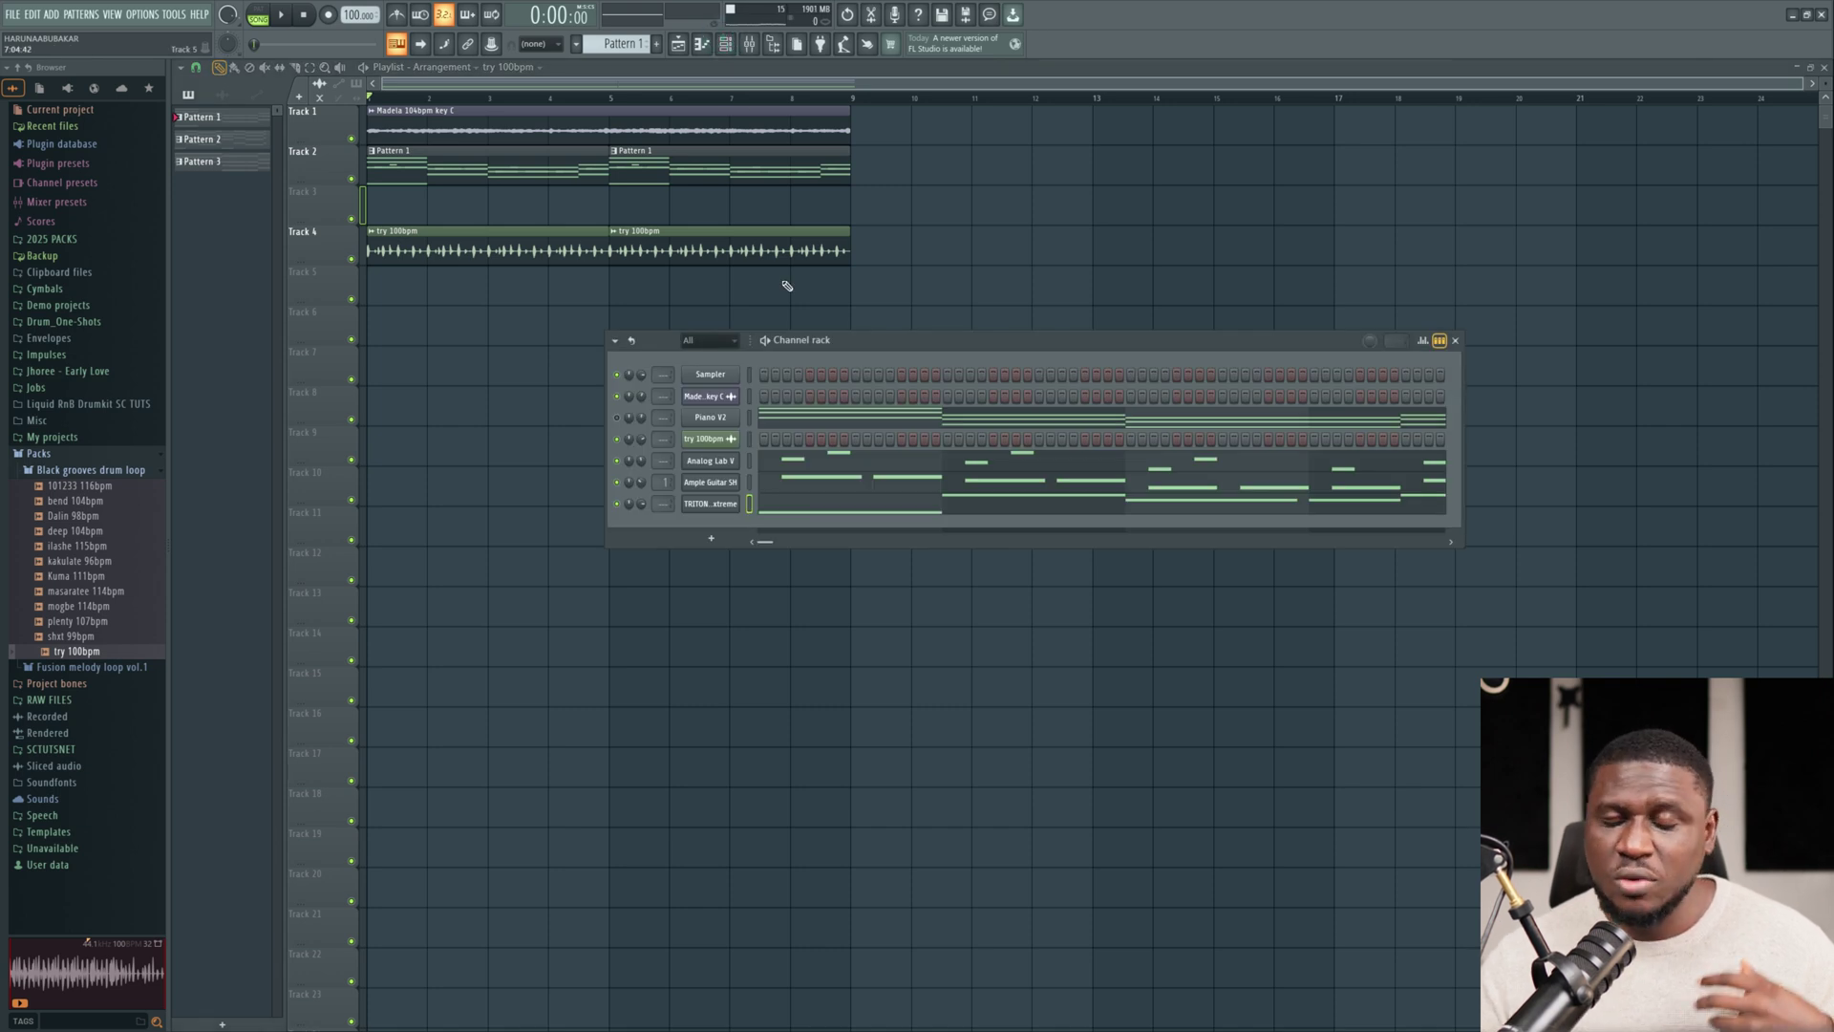